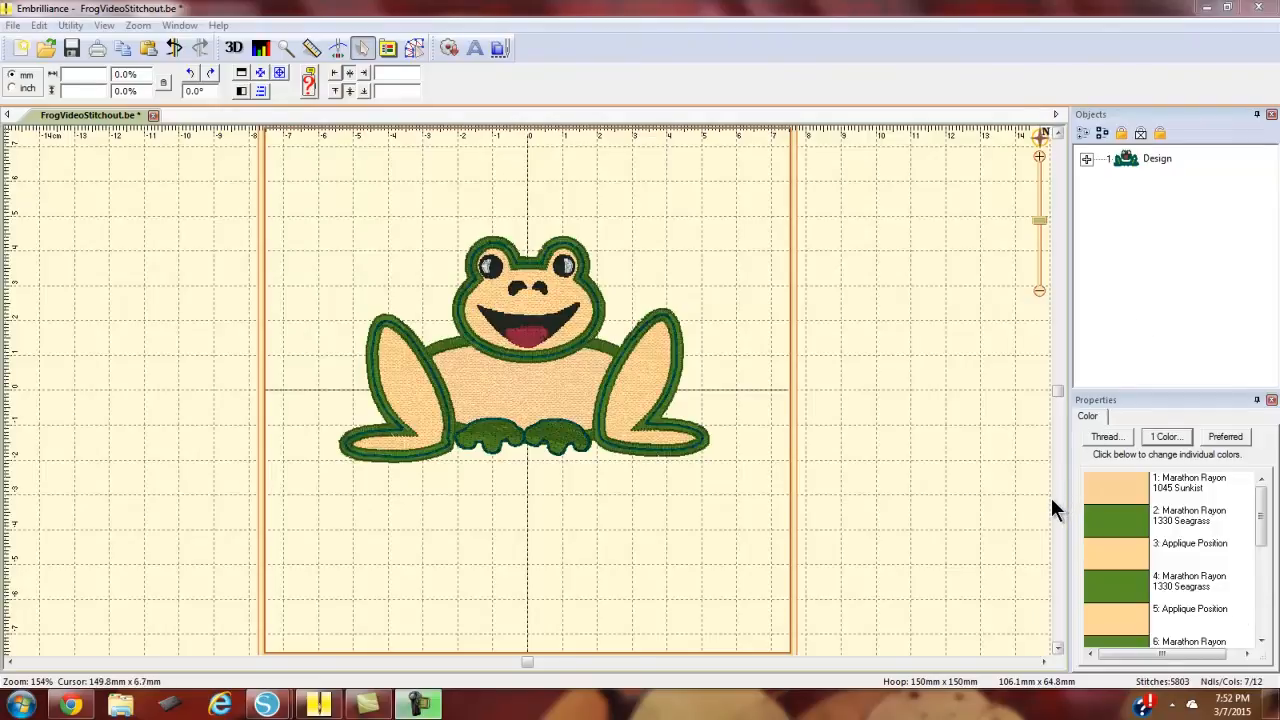
# Create a new page and confirm the VP3 150mm x 150mm hoop in the program preferences
pyautogui.click(15, 51)
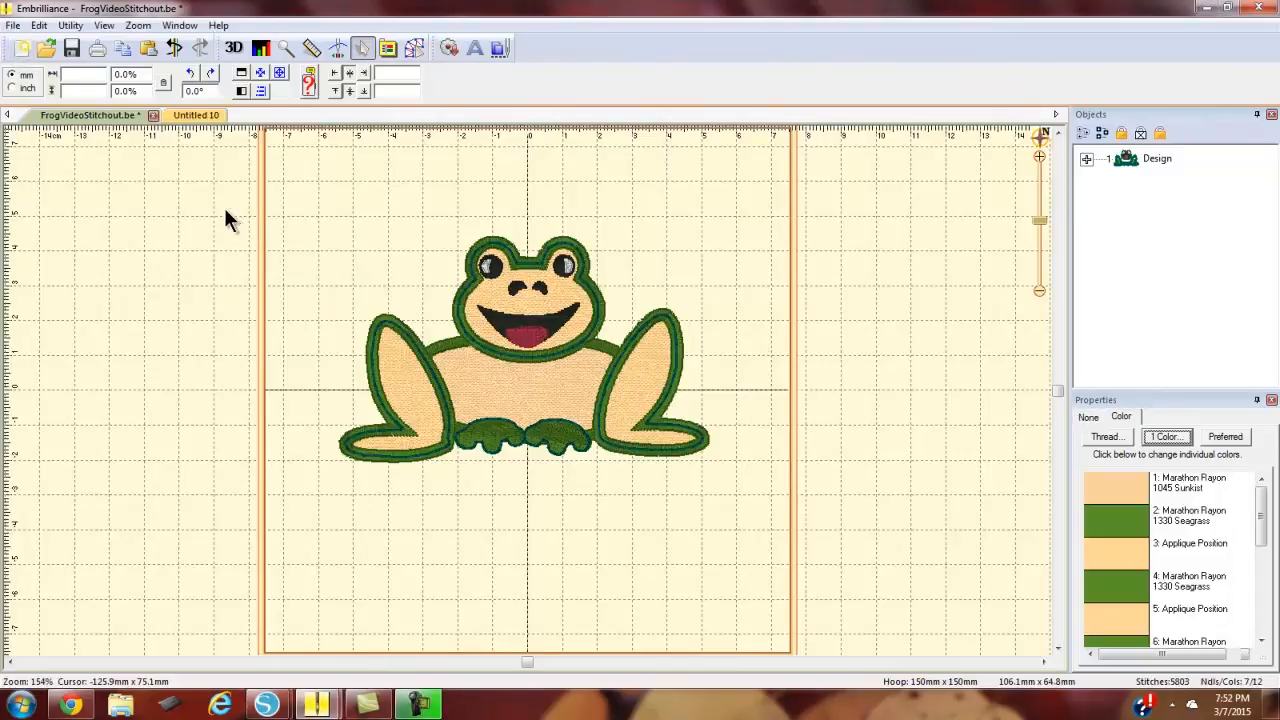
pyautogui.click(196, 116)
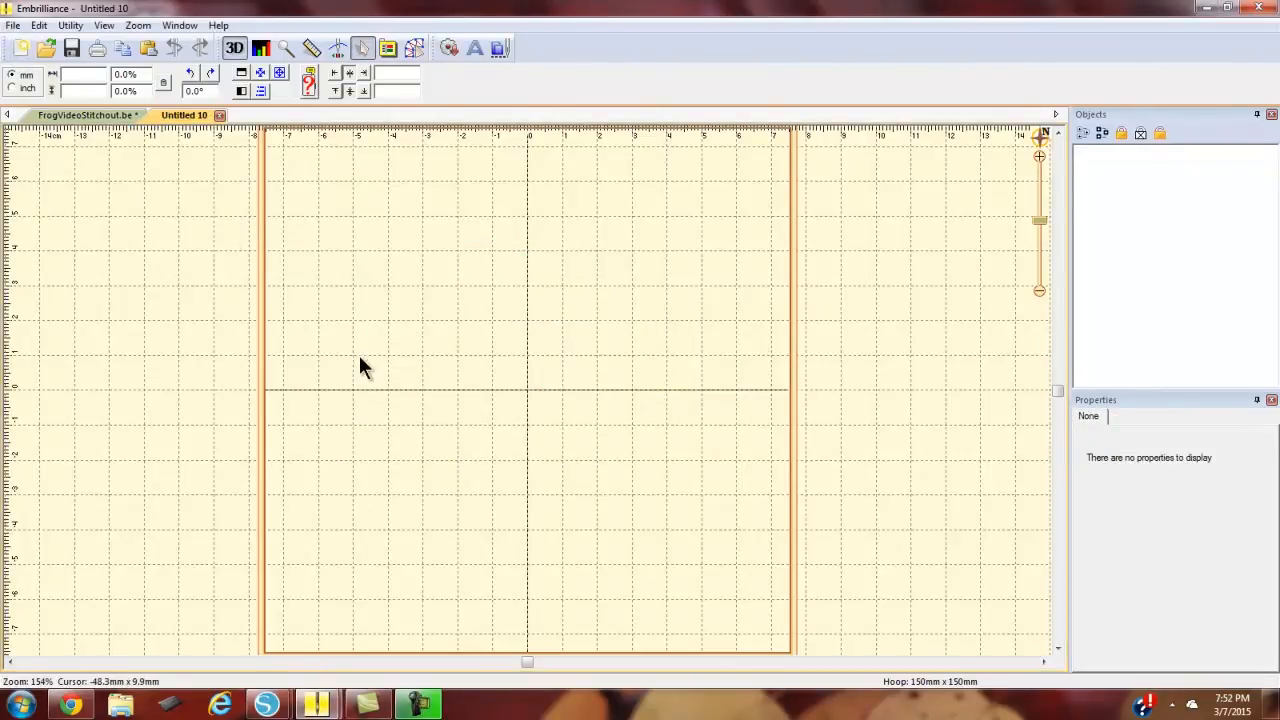
pyautogui.click(13, 25)
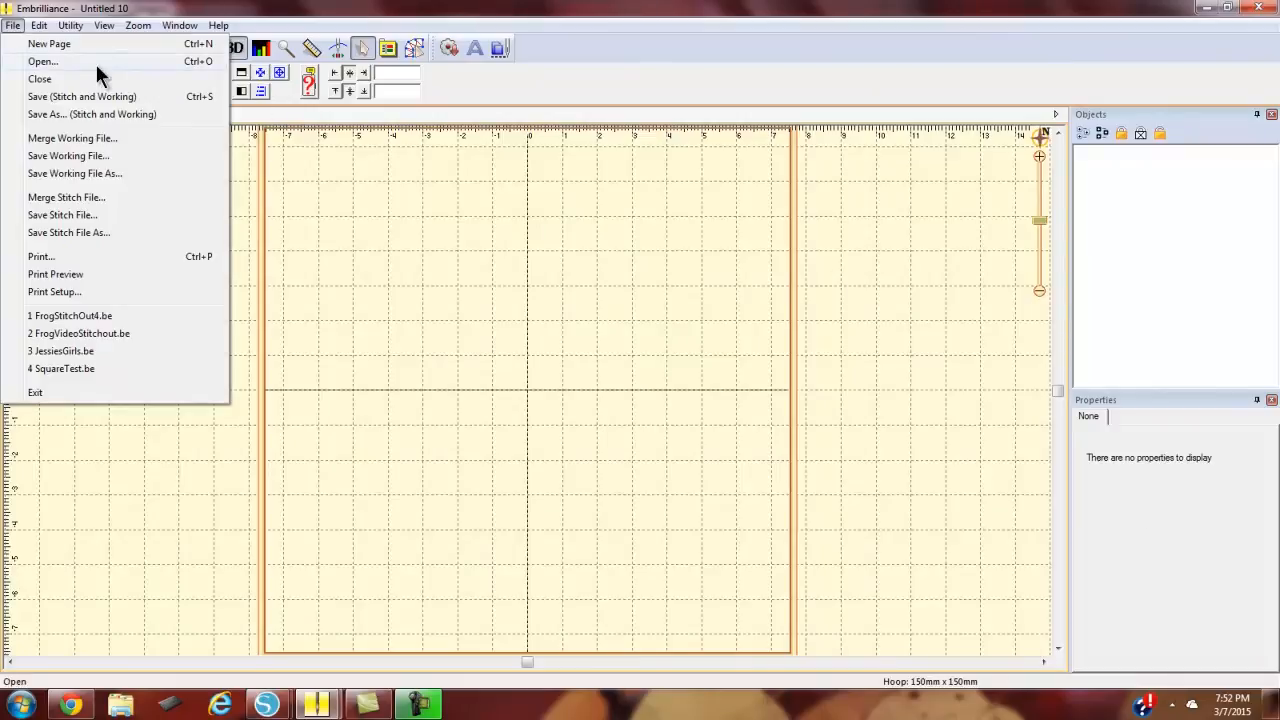
pyautogui.moveTo(84, 32)
pyautogui.moveTo(38, 25)
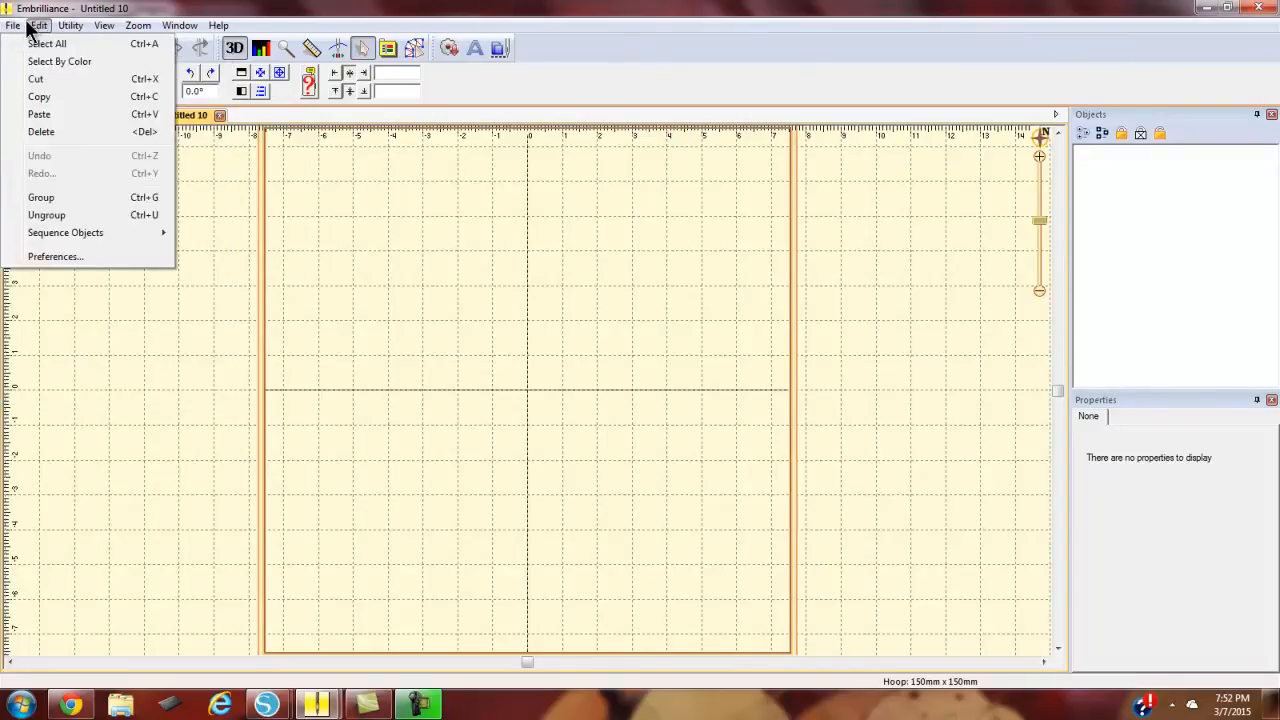
pyautogui.click(50, 257)
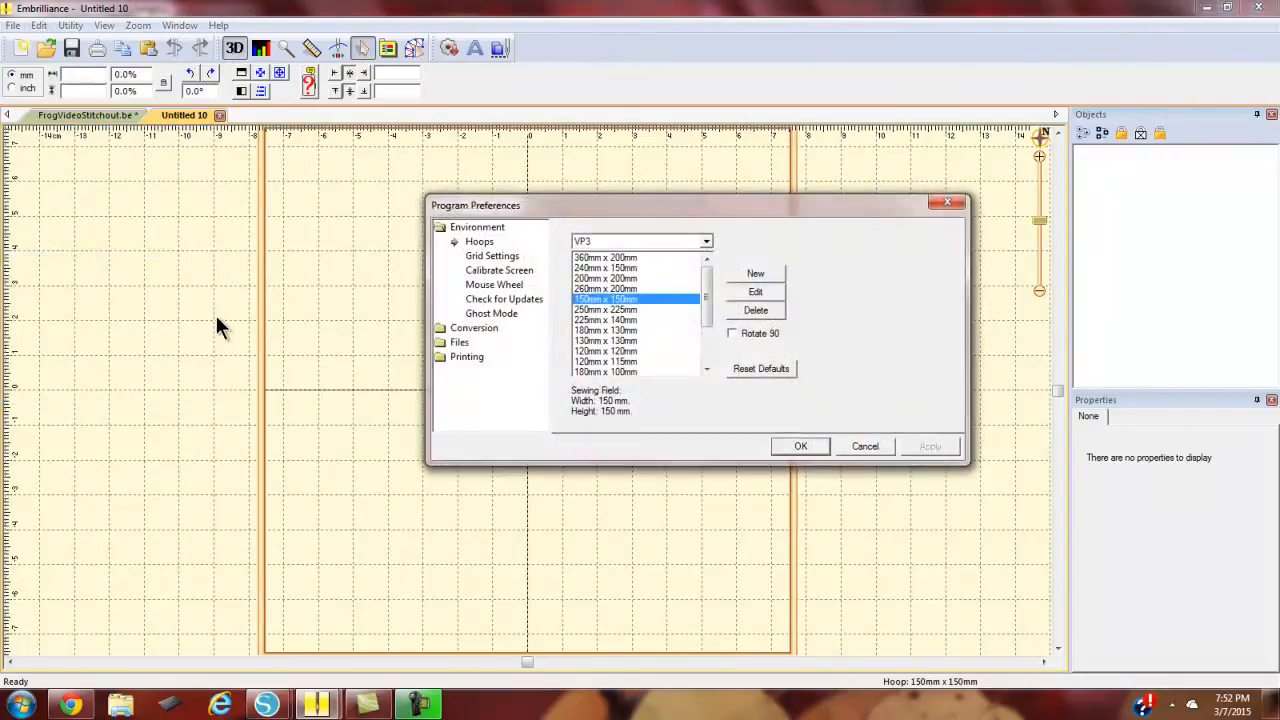
pyautogui.click(801, 447)
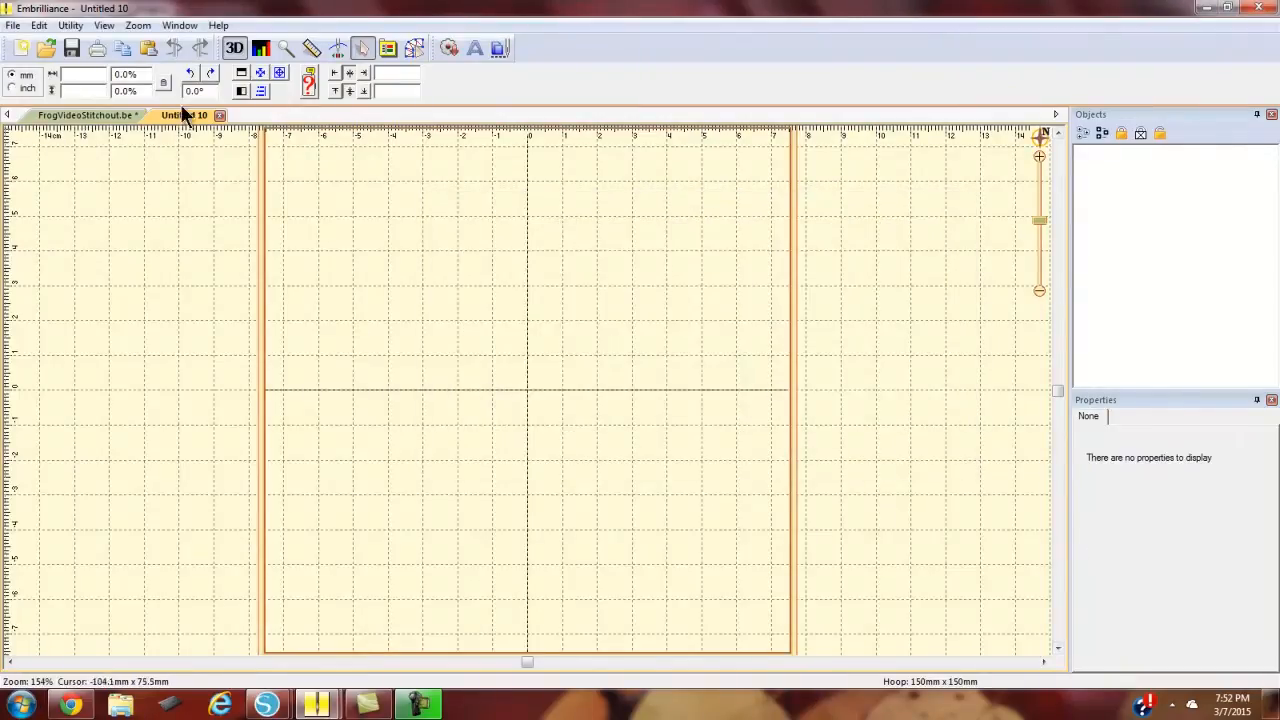
# Enter the digitizing mode and import DigitizeFrog.png as the background image
pyautogui.click(411, 45)
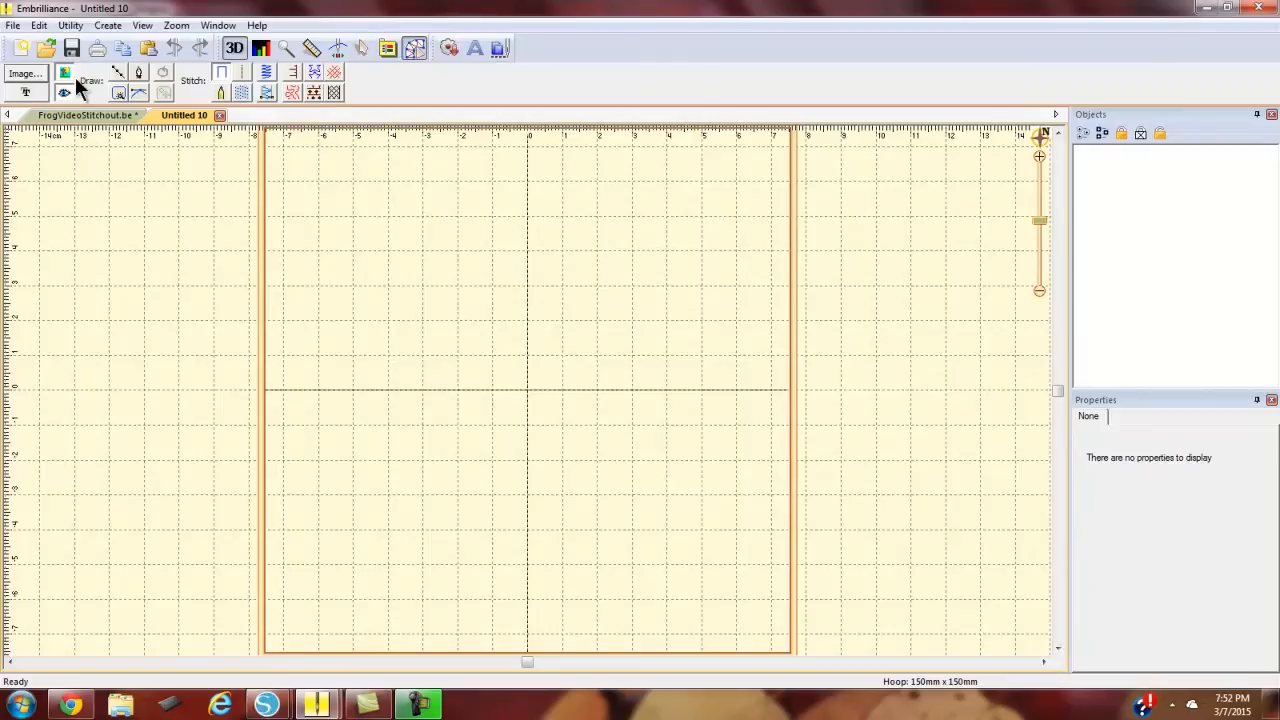
pyautogui.click(44, 75)
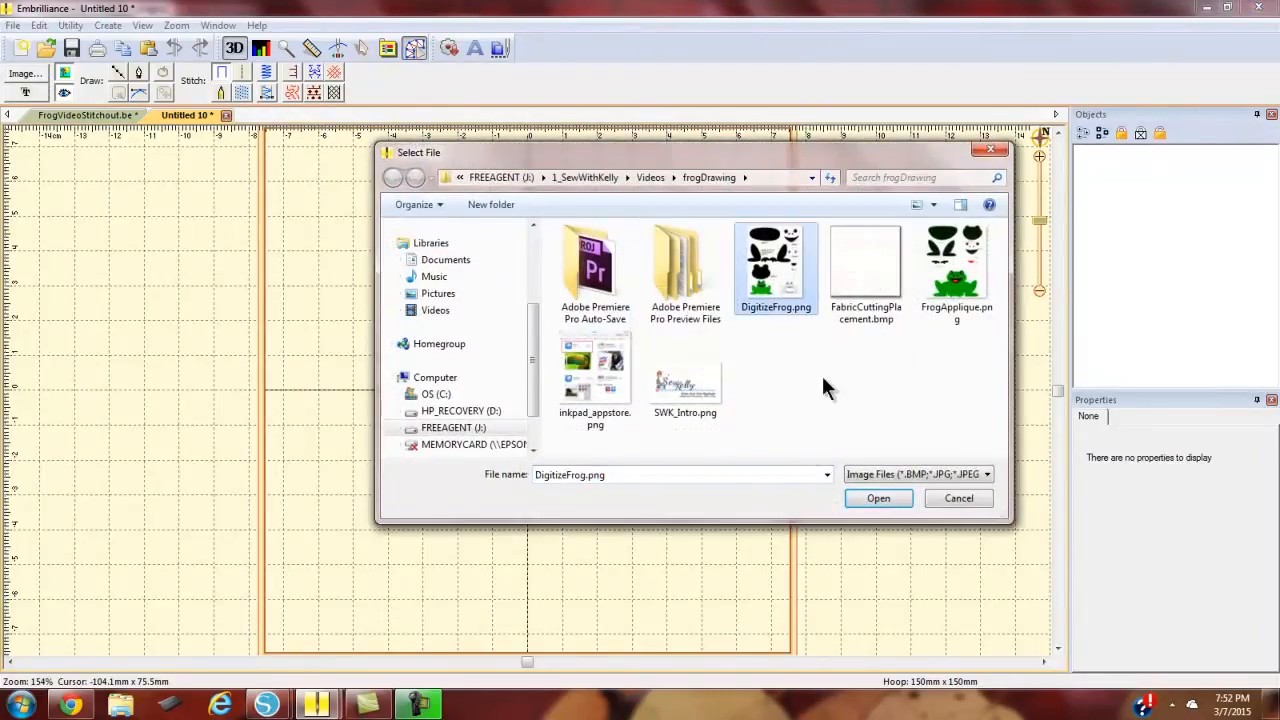
pyautogui.click(866, 499)
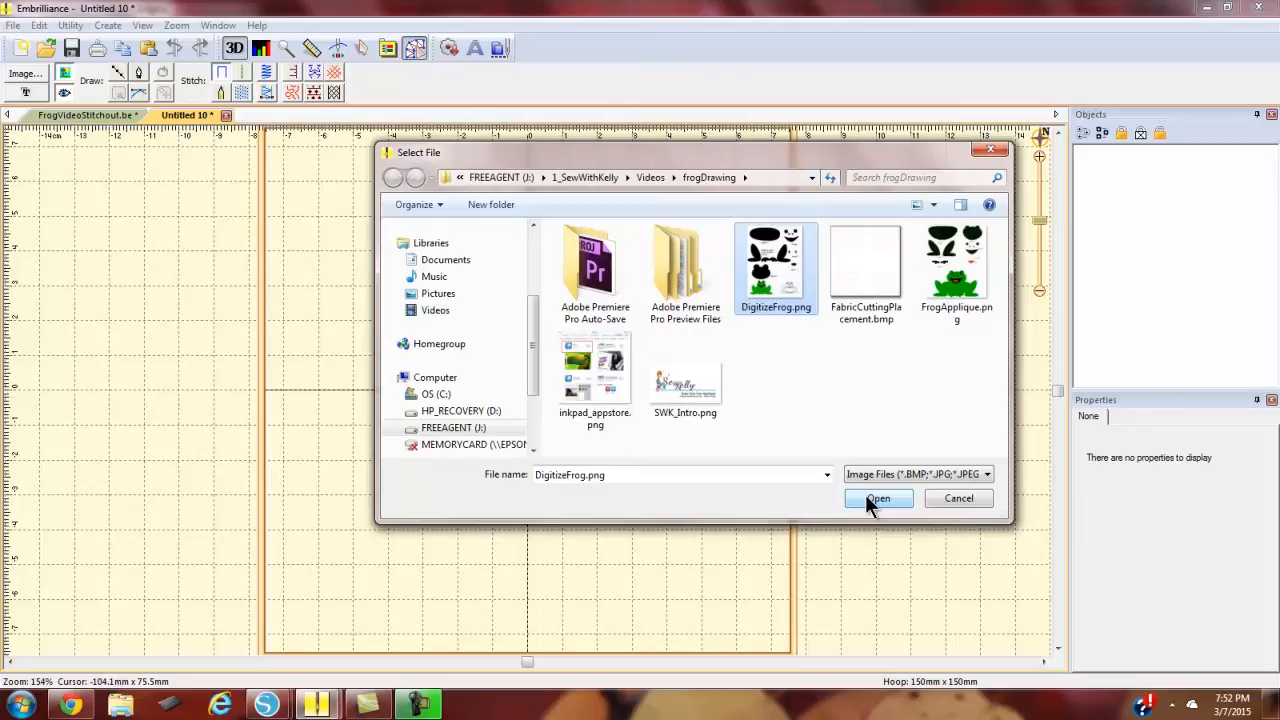
pyautogui.click(867, 500)
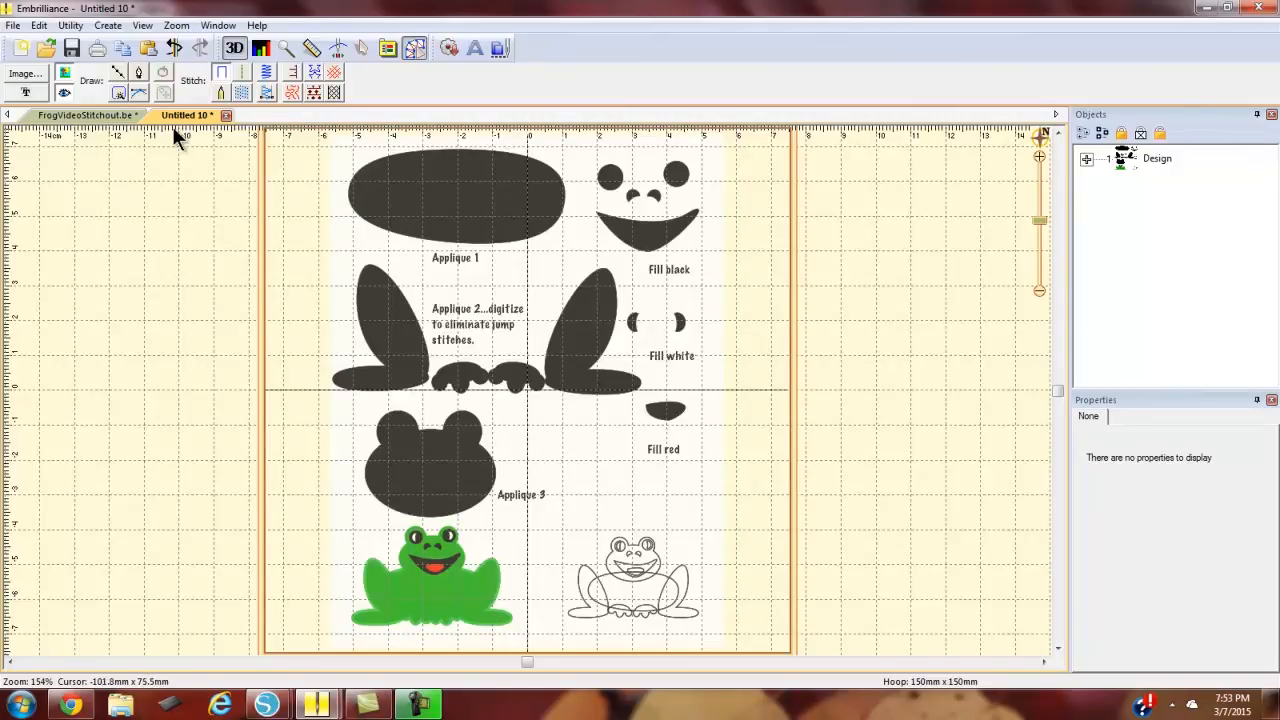
# Trace the Applique 1 oval with the magic wand, convert it to an applique and show its applique settings
pyautogui.click(118, 93)
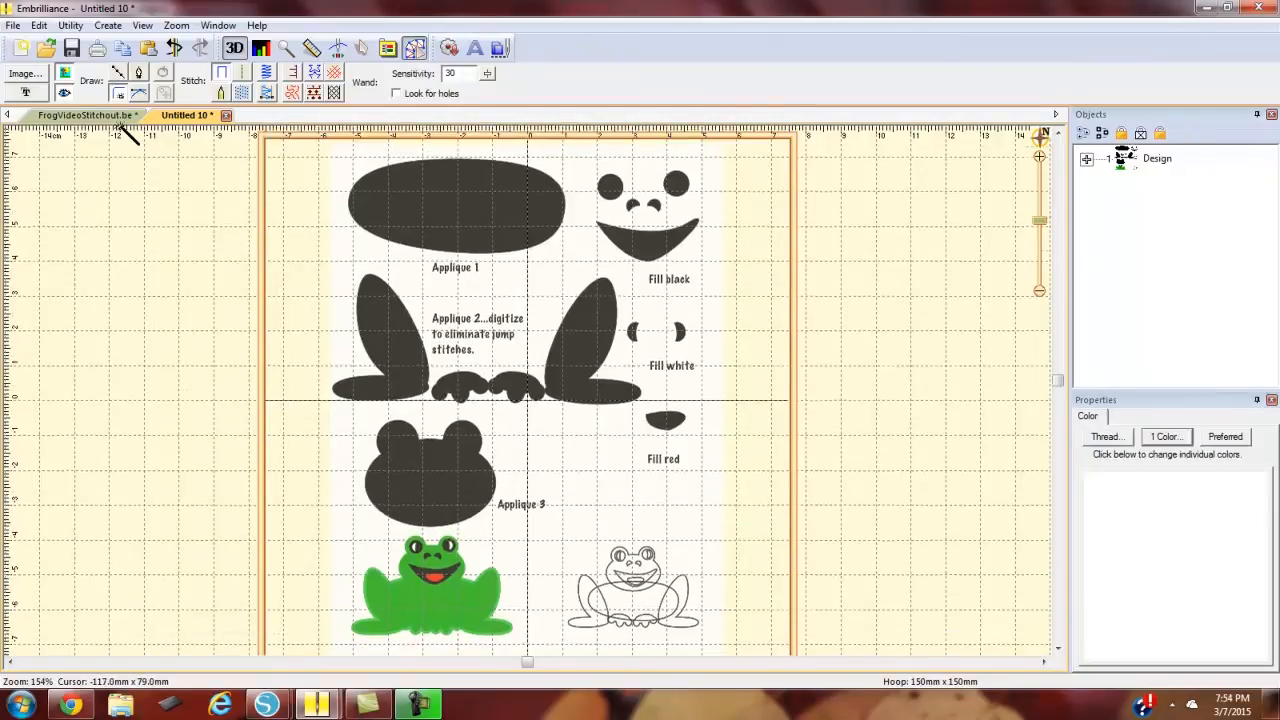
pyautogui.click(294, 72)
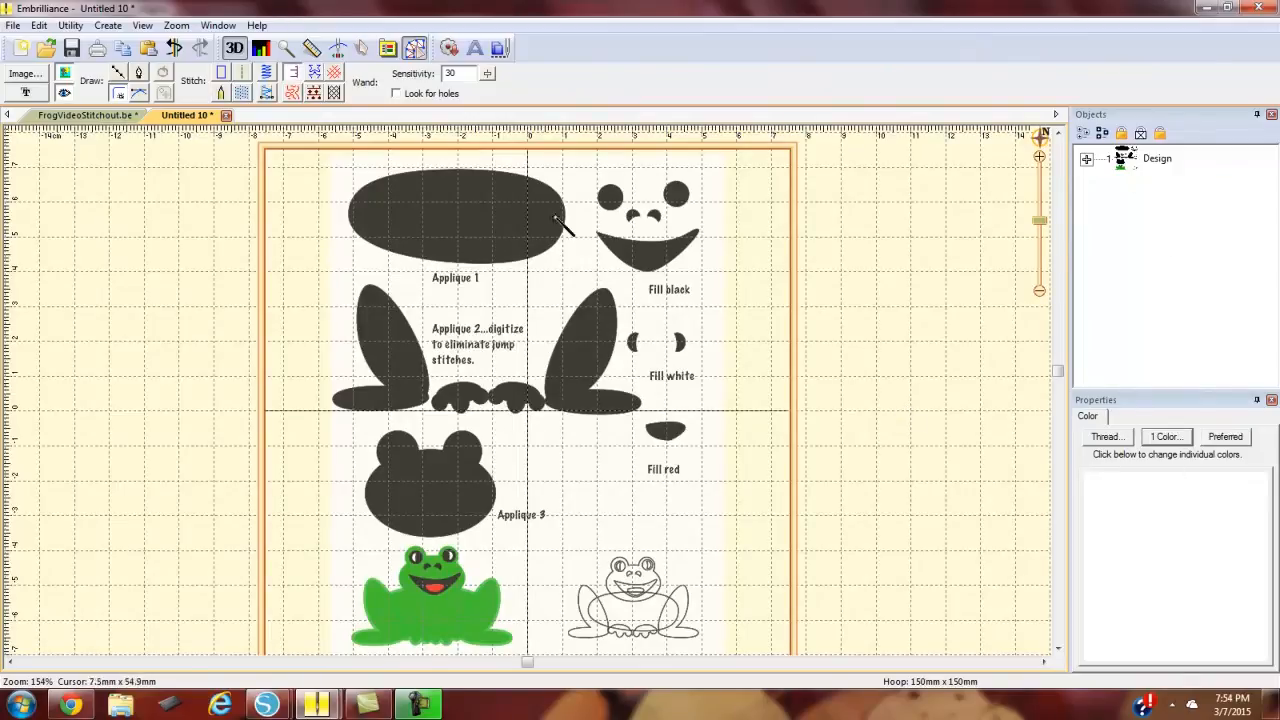
pyautogui.click(478, 220)
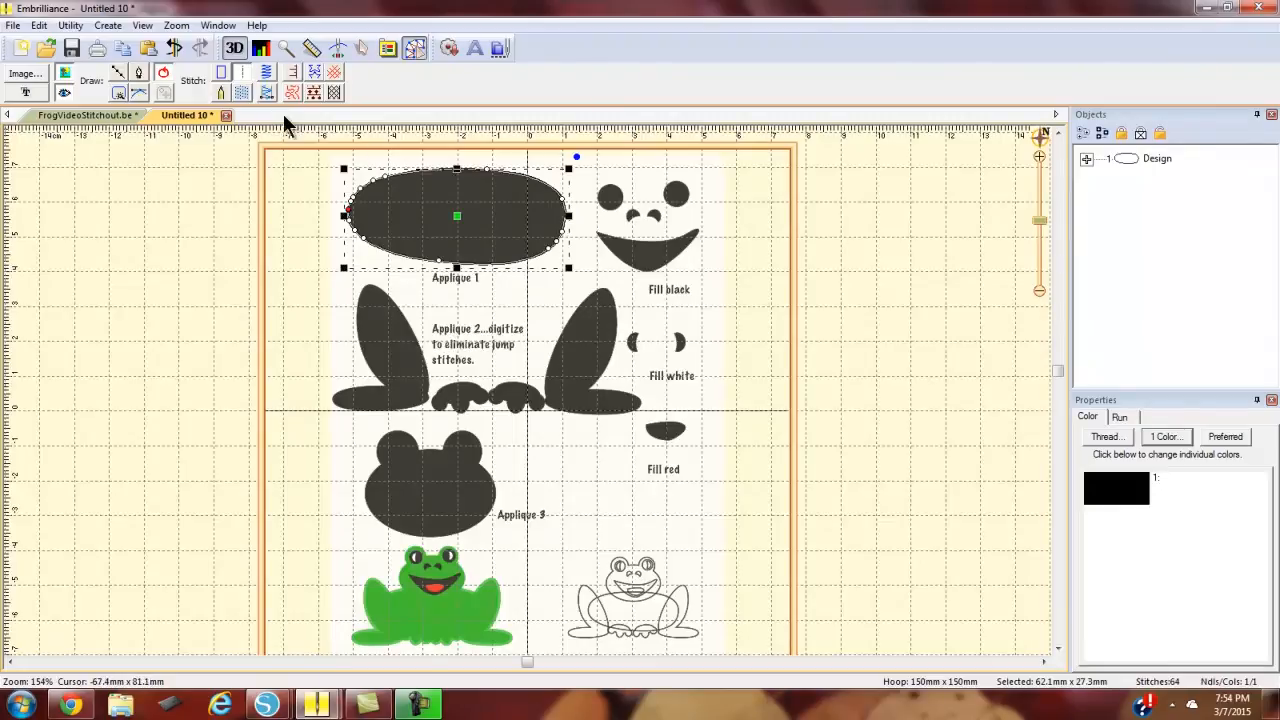
pyautogui.click(292, 72)
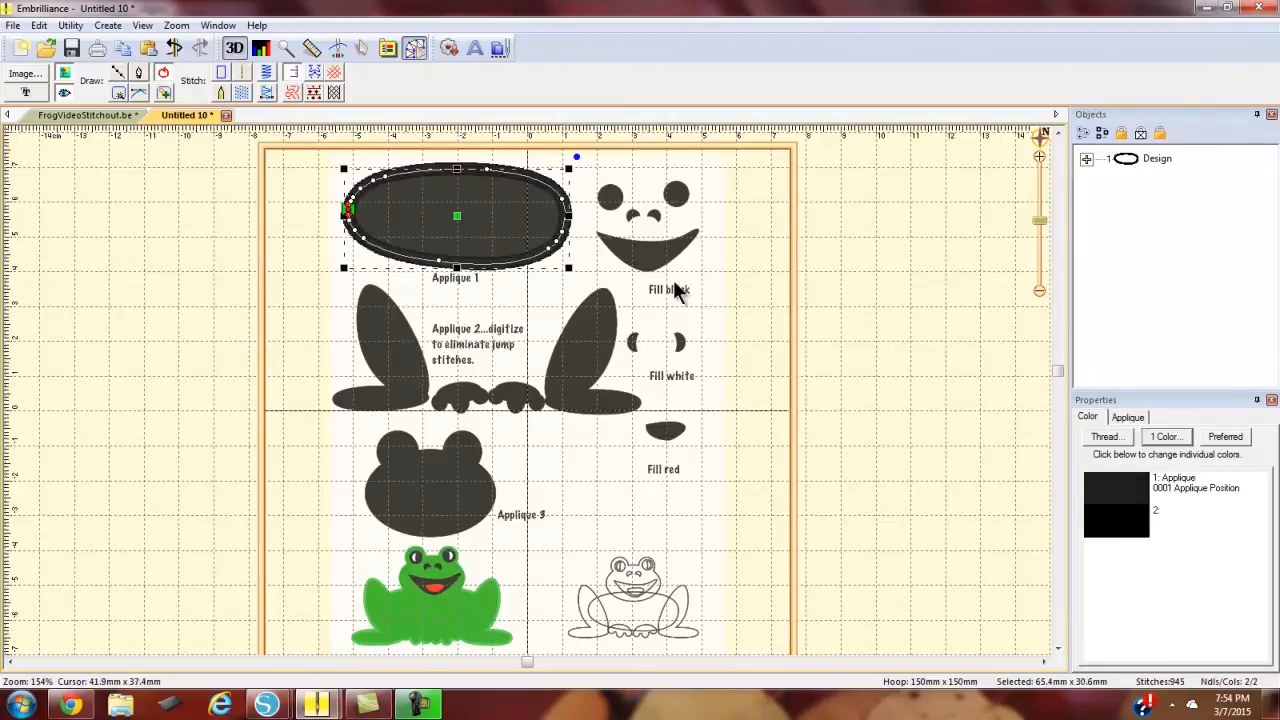
pyautogui.click(1128, 418)
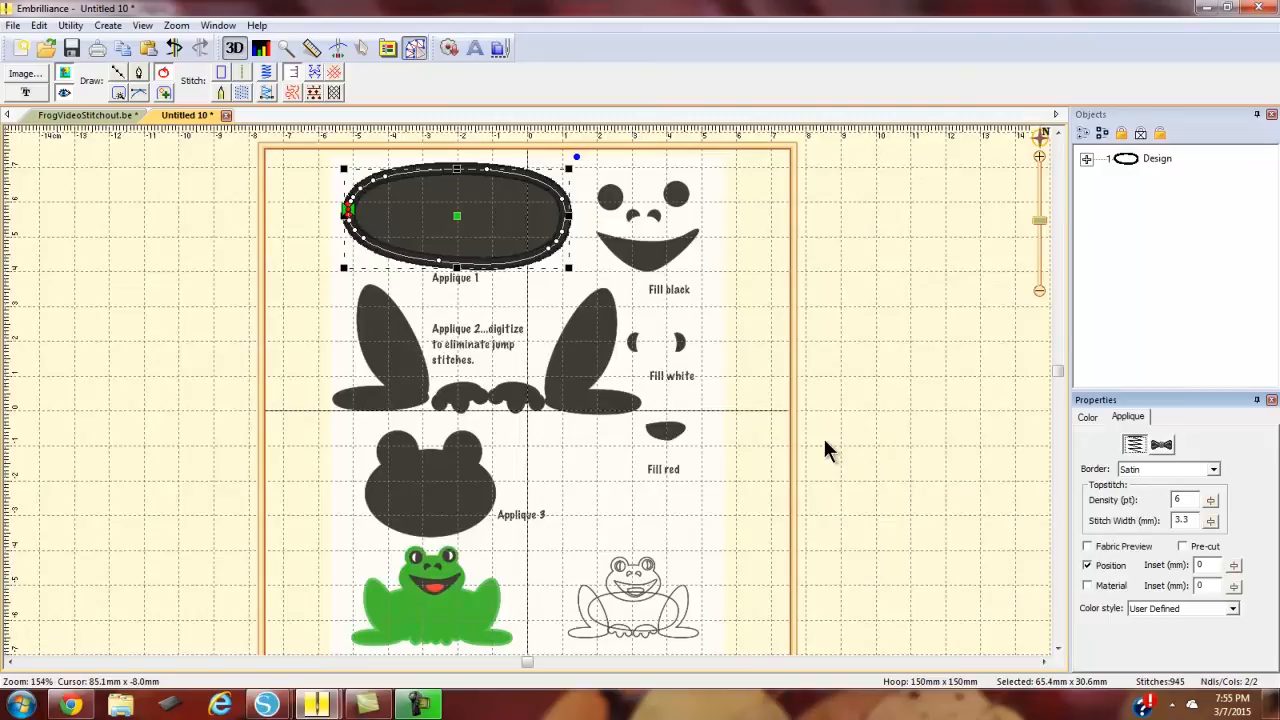
# Trace the frog's left leg with the magic wand and make it an applique object
pyautogui.click(118, 94)
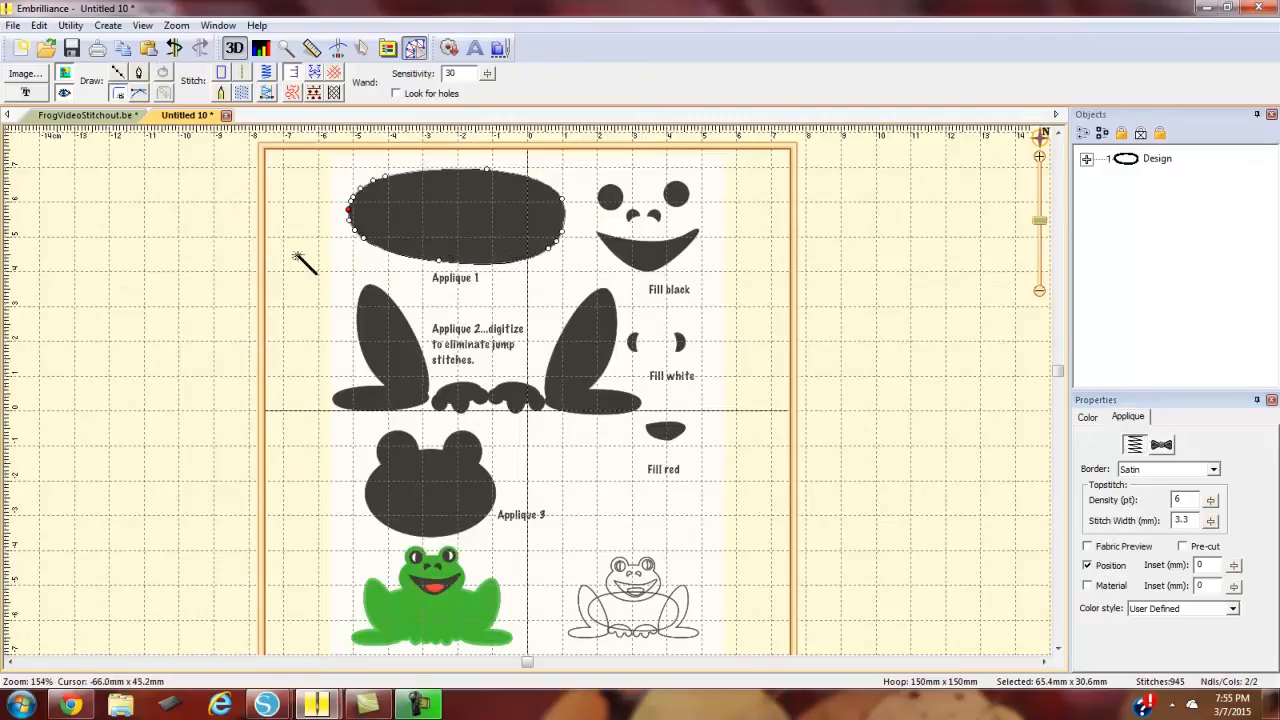
pyautogui.click(404, 390)
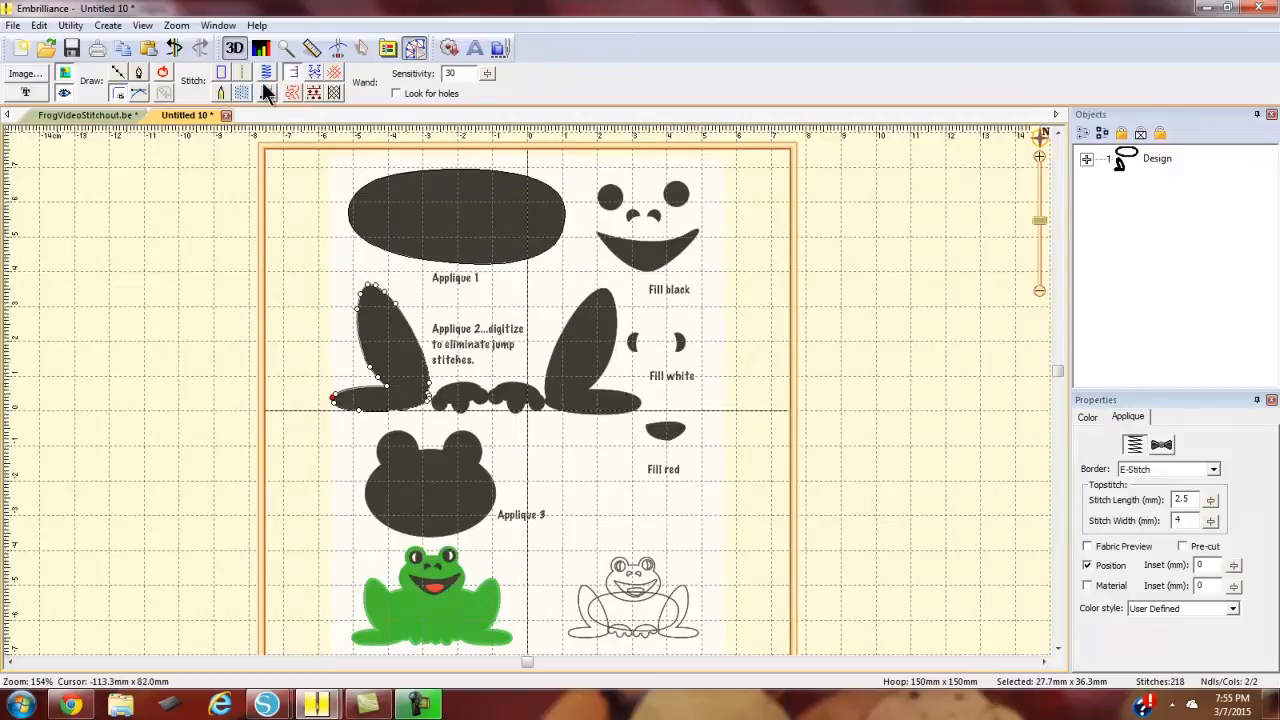
pyautogui.click(295, 74)
pyautogui.click(420, 373)
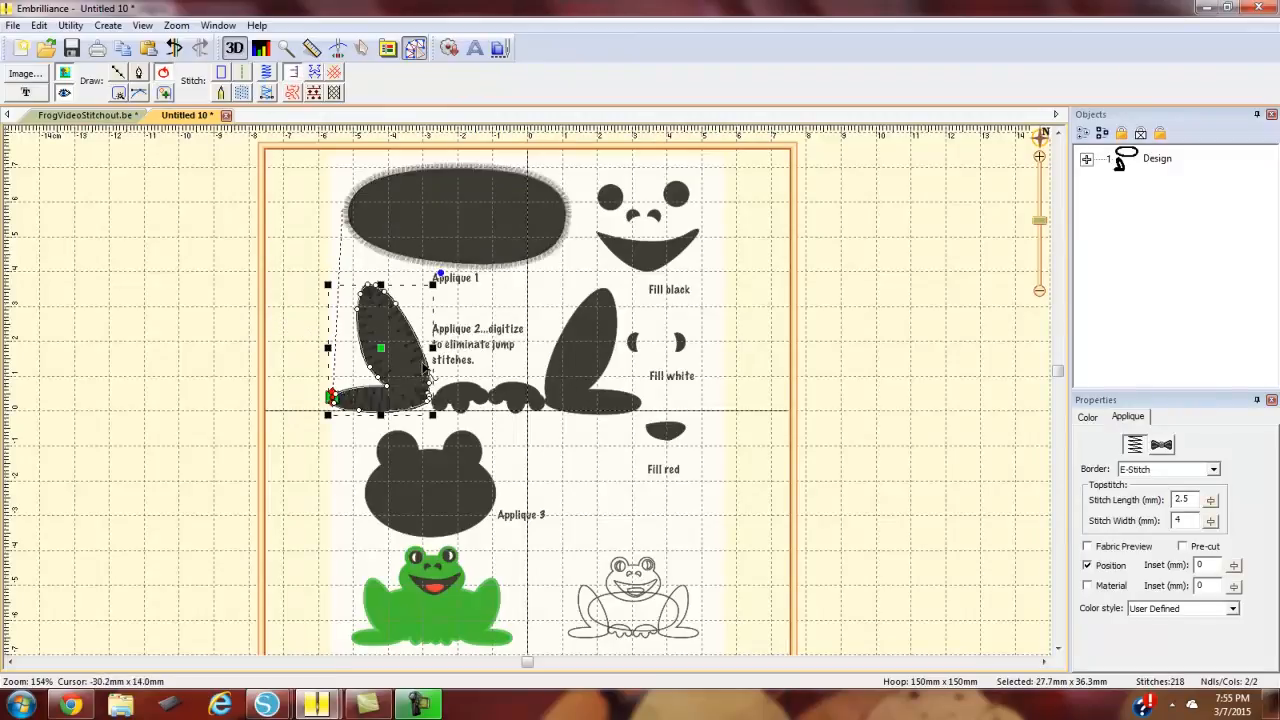
# Give the left leg applique a Satin border with density 6 pt and stitch width 3.3 mm
pyautogui.click(1208, 470)
pyautogui.click(1183, 507)
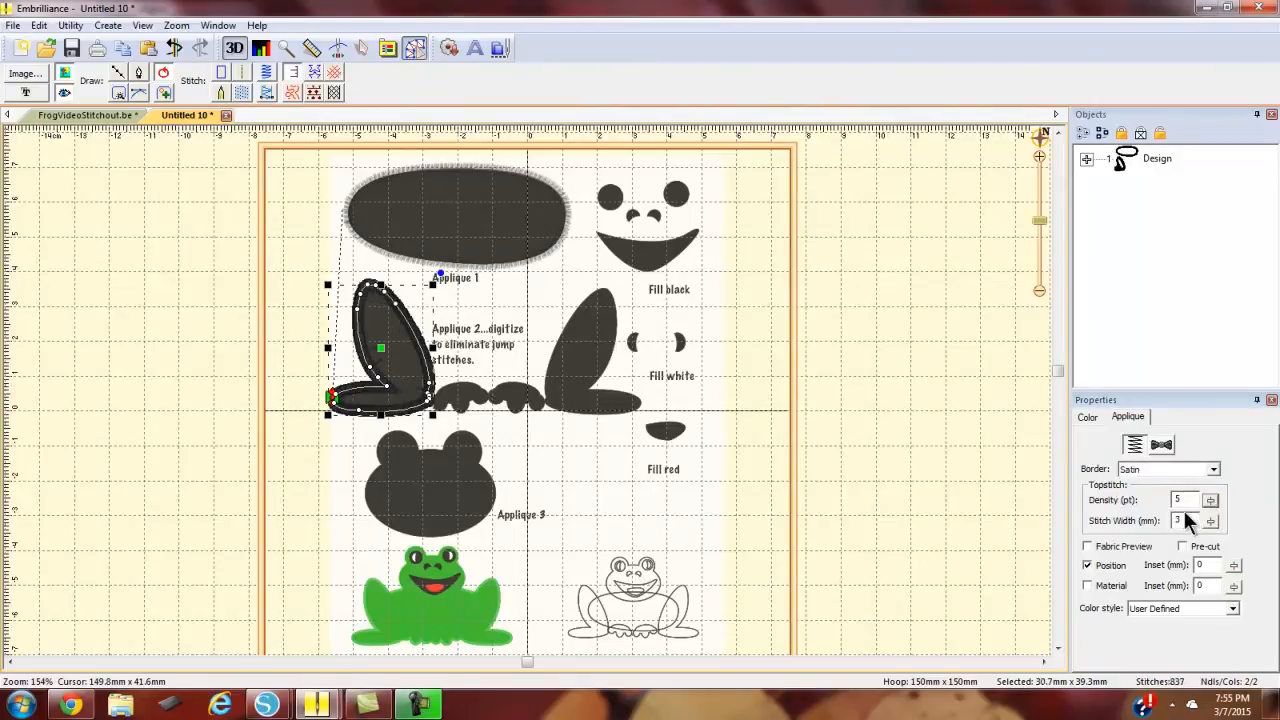
pyautogui.click(1182, 502)
pyautogui.write('6')
pyautogui.press('Tab')
pyautogui.write('3.3')
pyautogui.press('Tab')
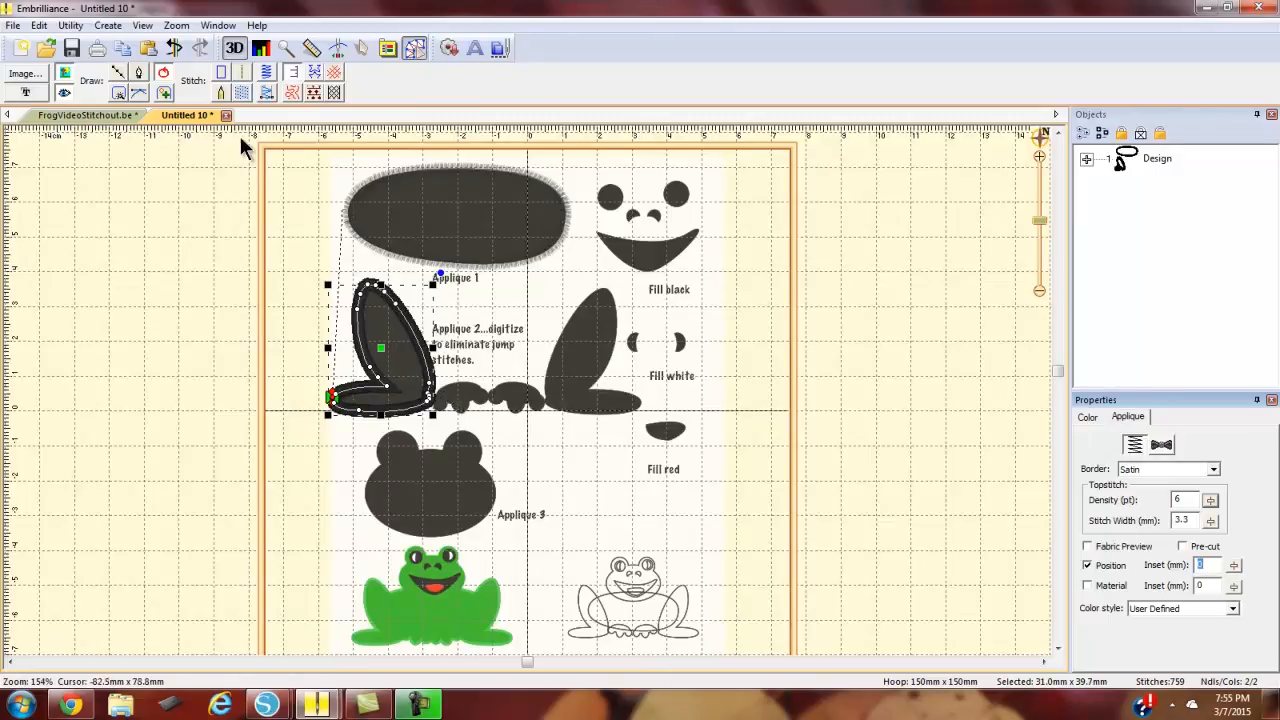
# Trace the frog's feet with the magic wand, assign them a fill stitch and review the fill settings
pyautogui.click(120, 93)
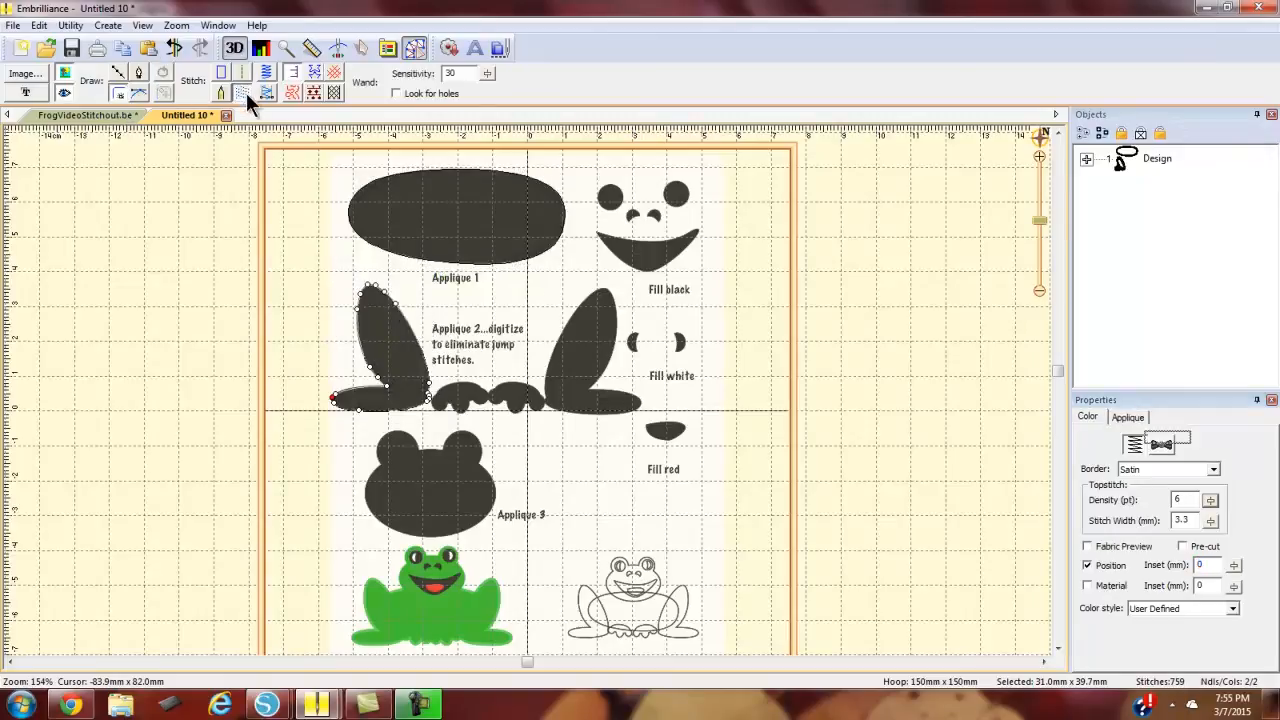
pyautogui.click(460, 418)
pyautogui.click(459, 416)
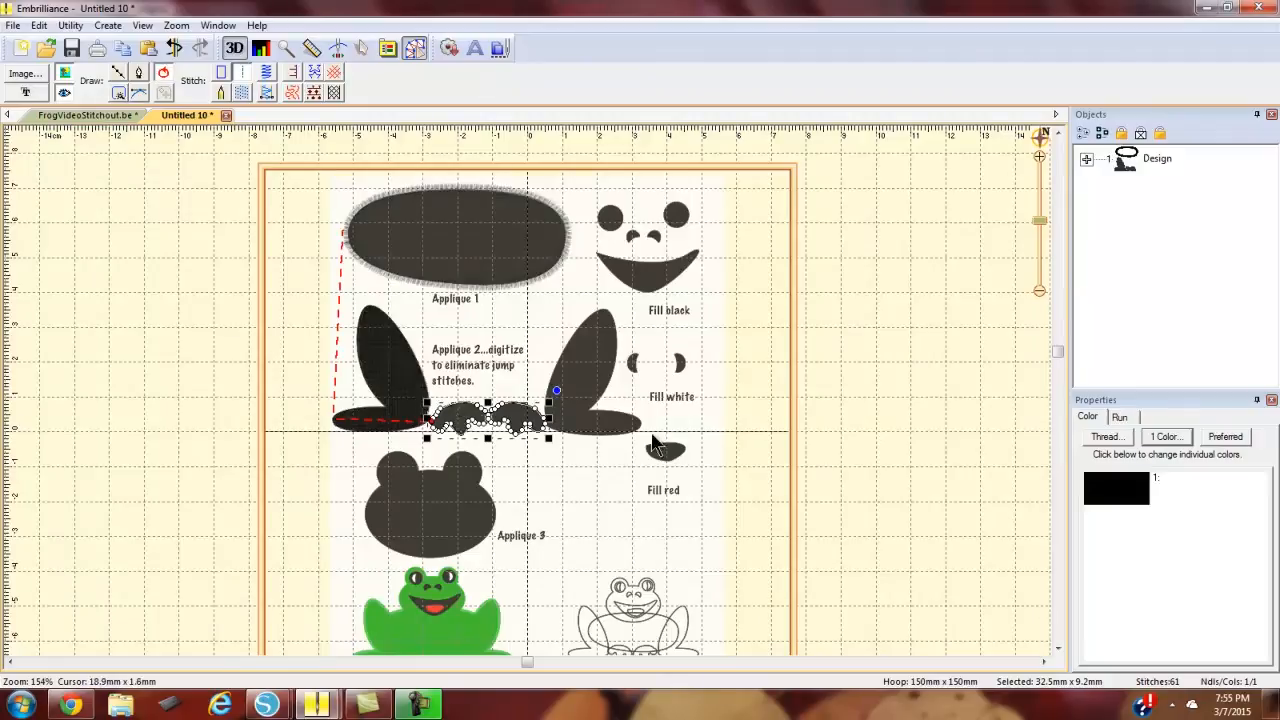
pyautogui.click(243, 92)
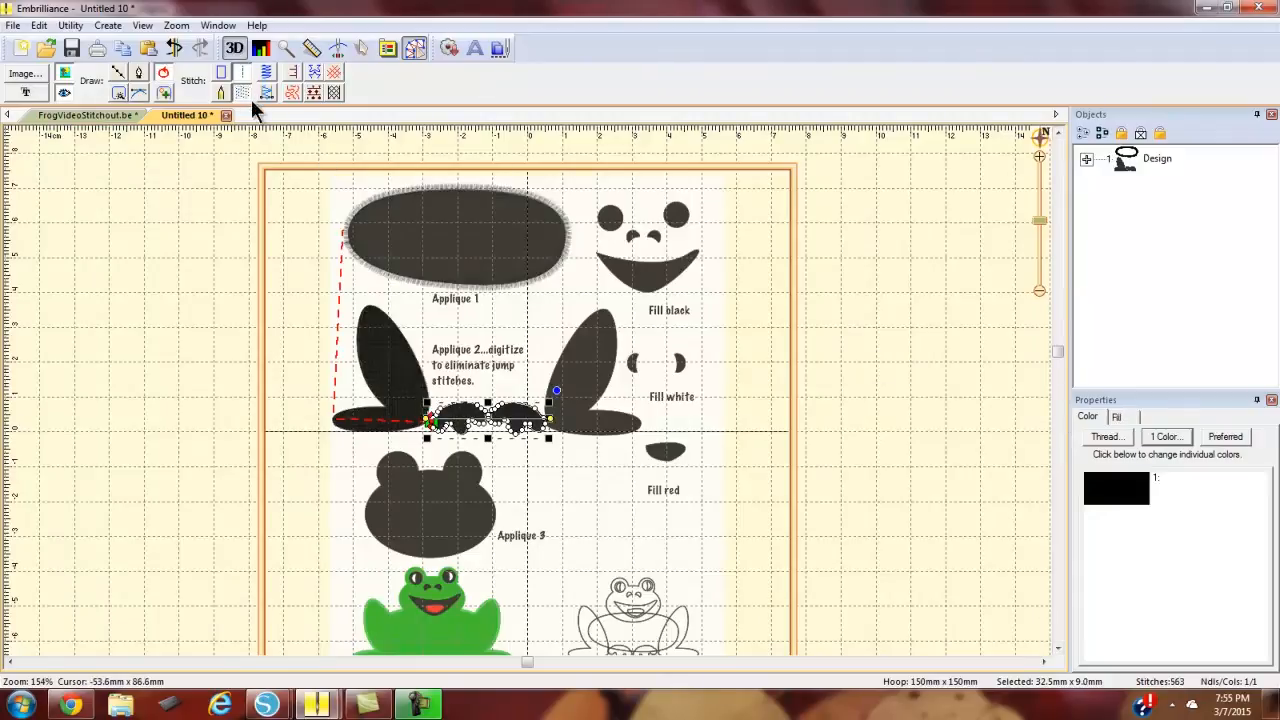
pyautogui.click(1117, 417)
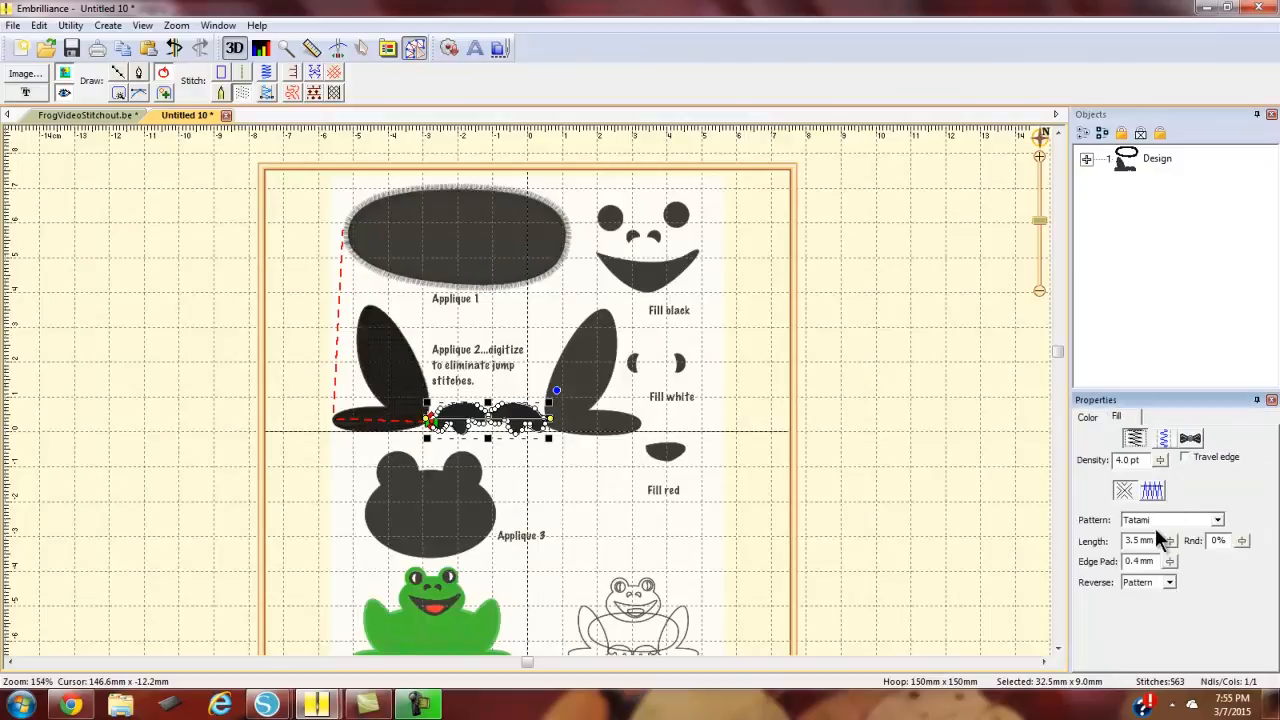
pyautogui.click(1088, 418)
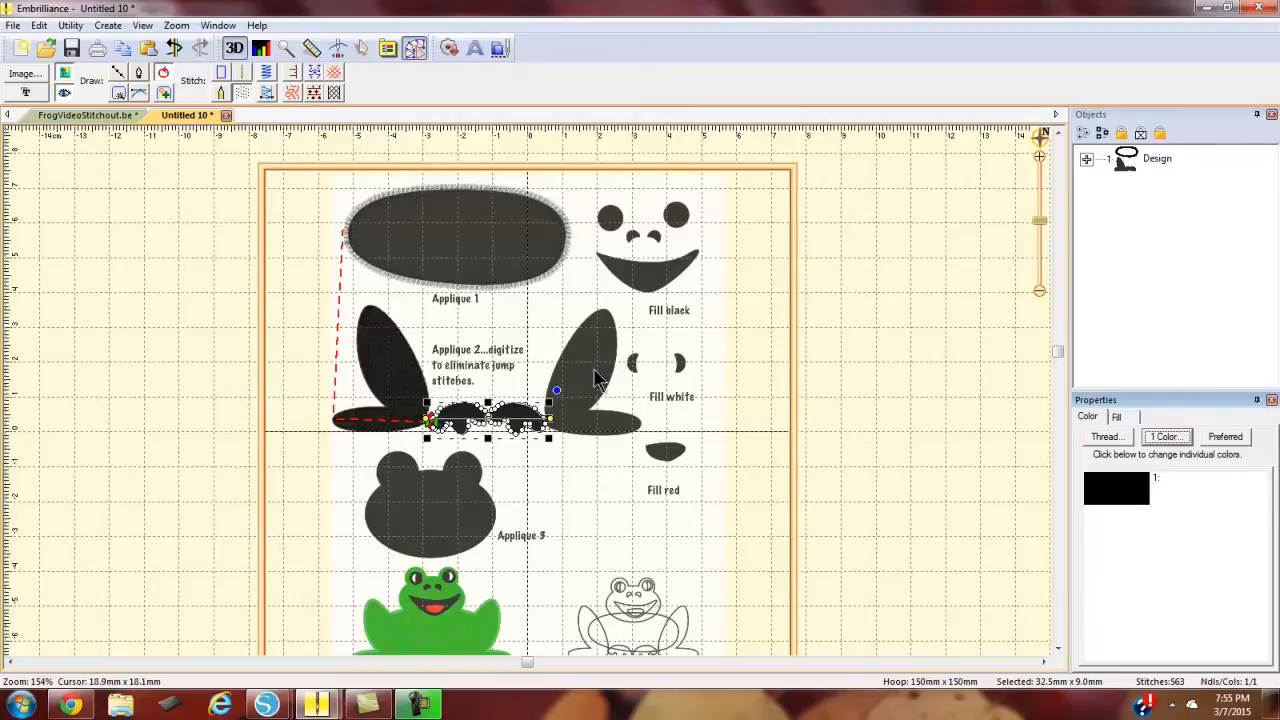
# Trace the frog's right leg with the magic wand, convert it to an applique and check its border settings
pyautogui.click(118, 93)
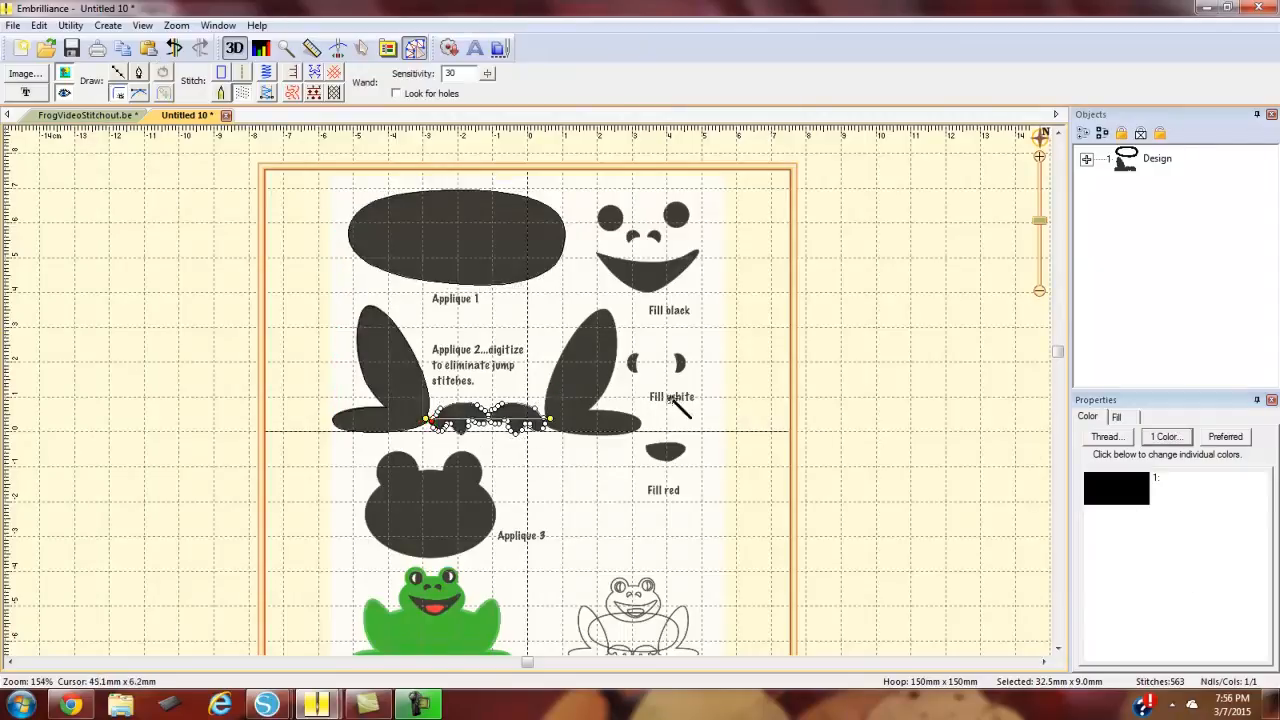
pyautogui.click(588, 382)
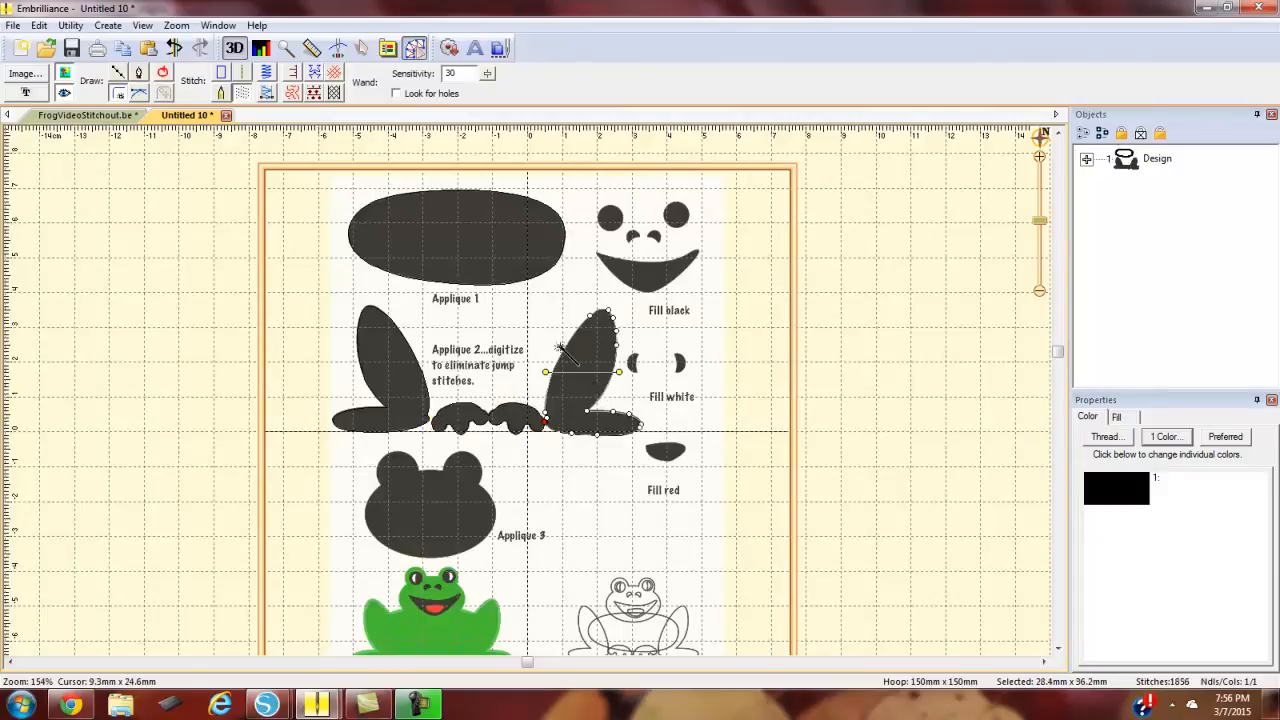
pyautogui.rightClick(572, 342)
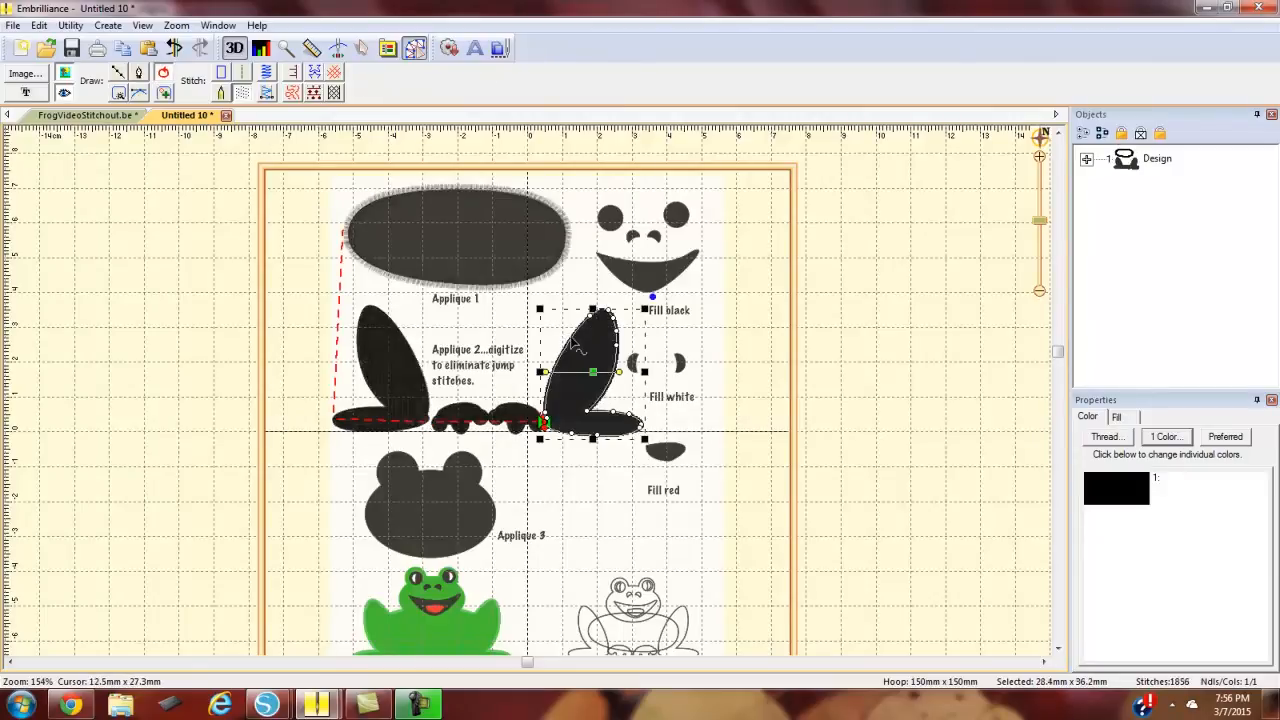
pyautogui.click(266, 72)
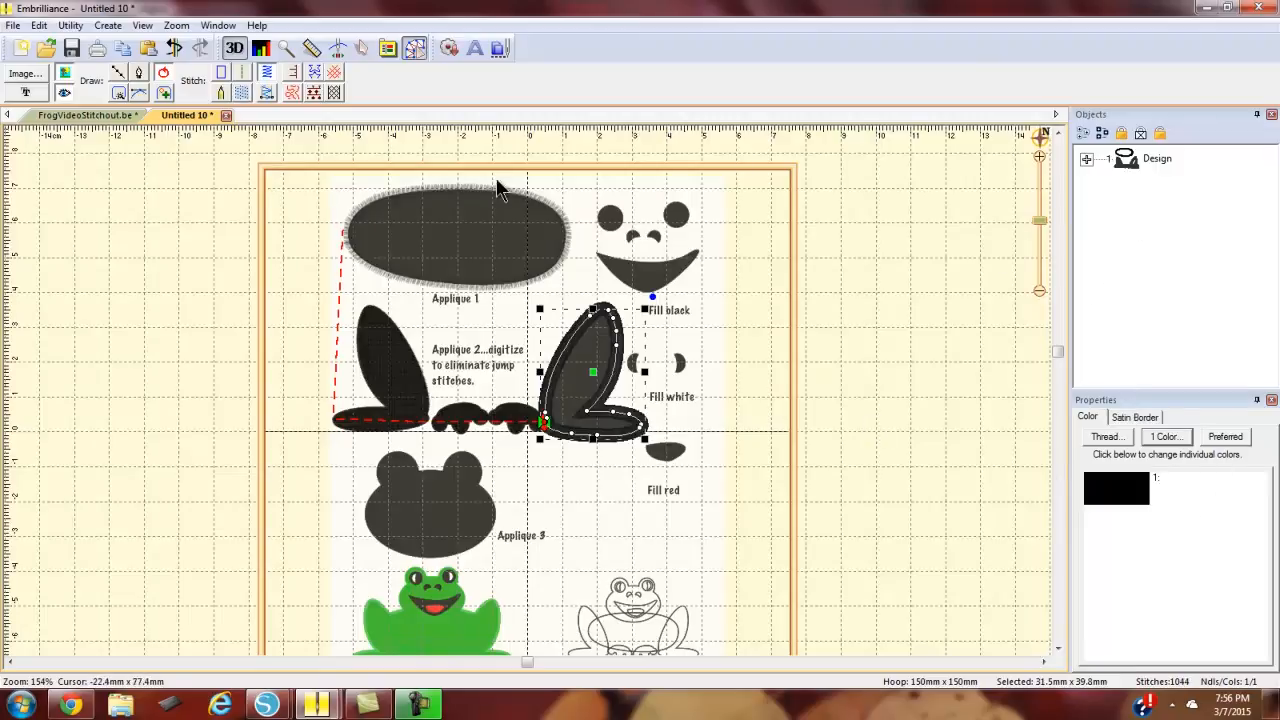
pyautogui.click(292, 72)
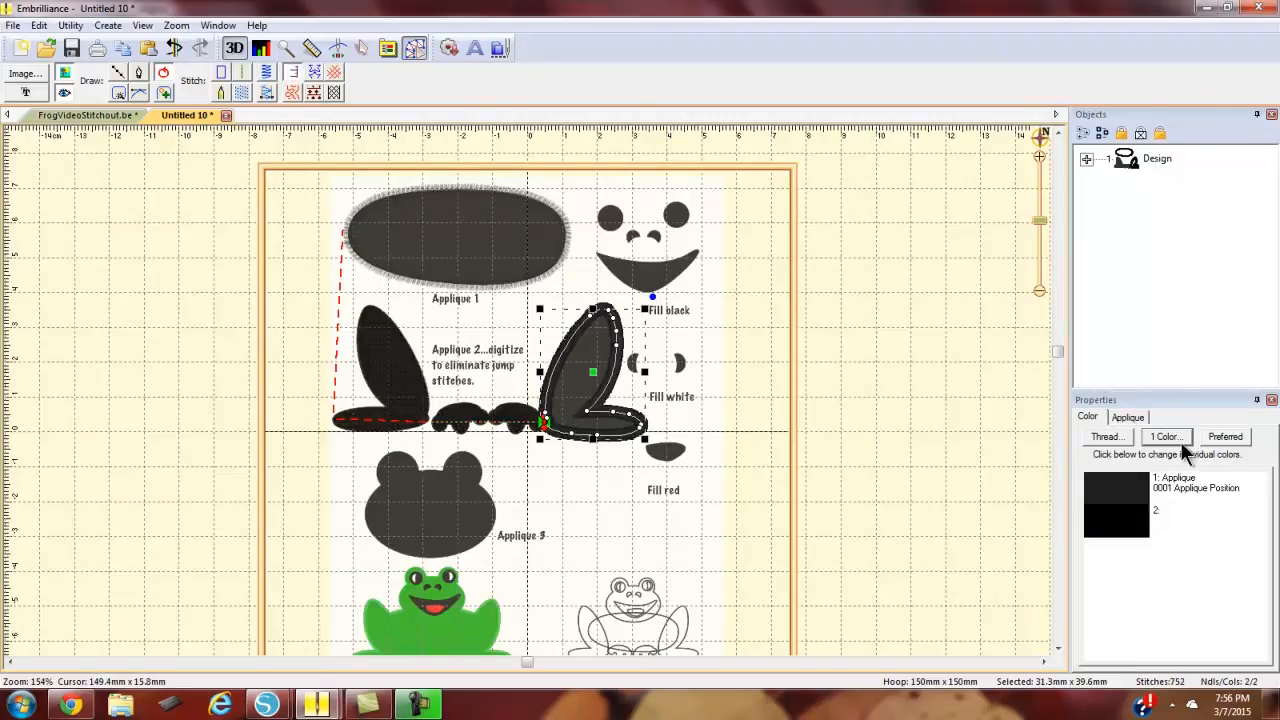
pyautogui.click(1130, 418)
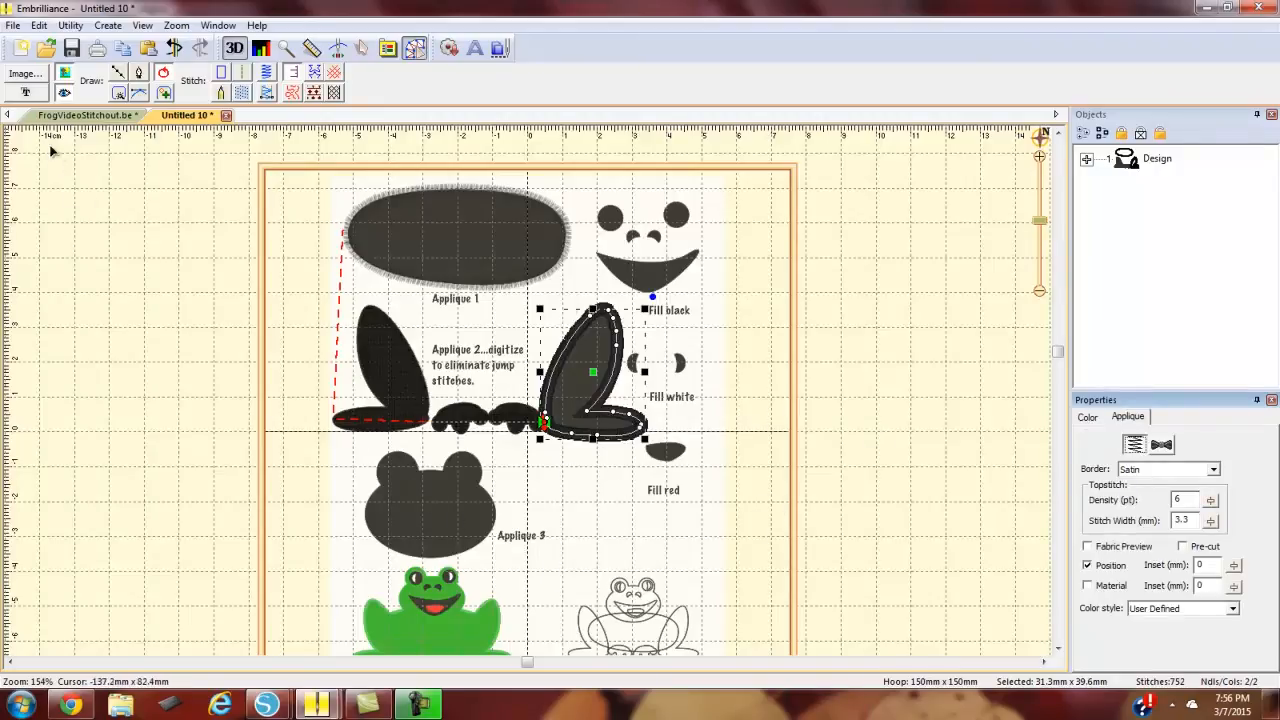
# Trace the Applique 3 frog head with the magic wand and convert it to an applique
pyautogui.click(118, 93)
pyautogui.click(407, 491)
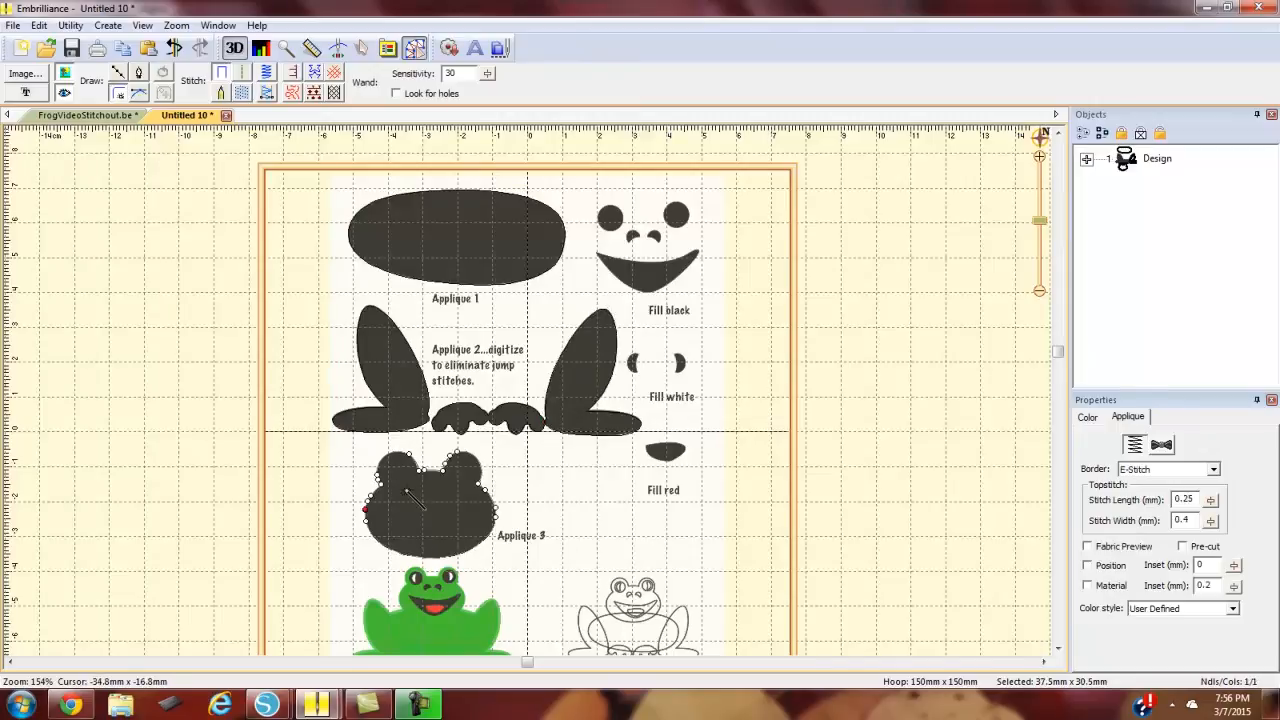
pyautogui.click(290, 91)
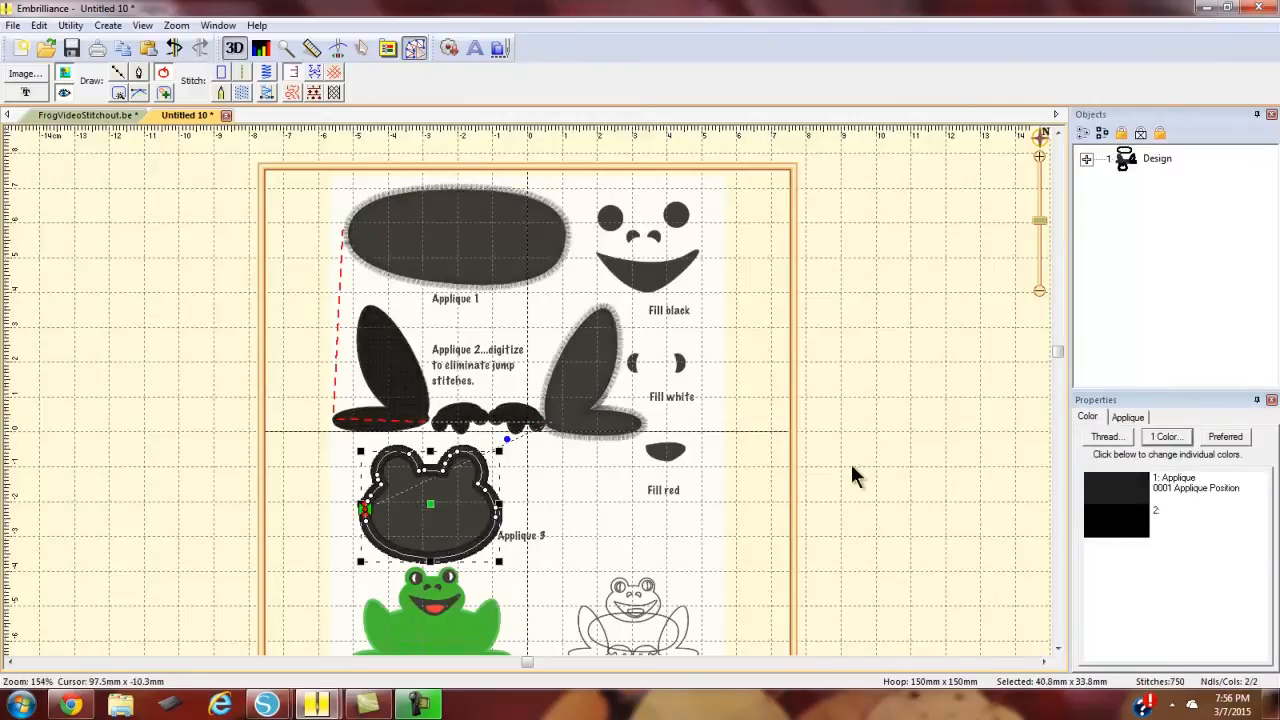
# Convert the frog's left leg from a fill to an applique in the design's object list
pyautogui.click(1087, 160)
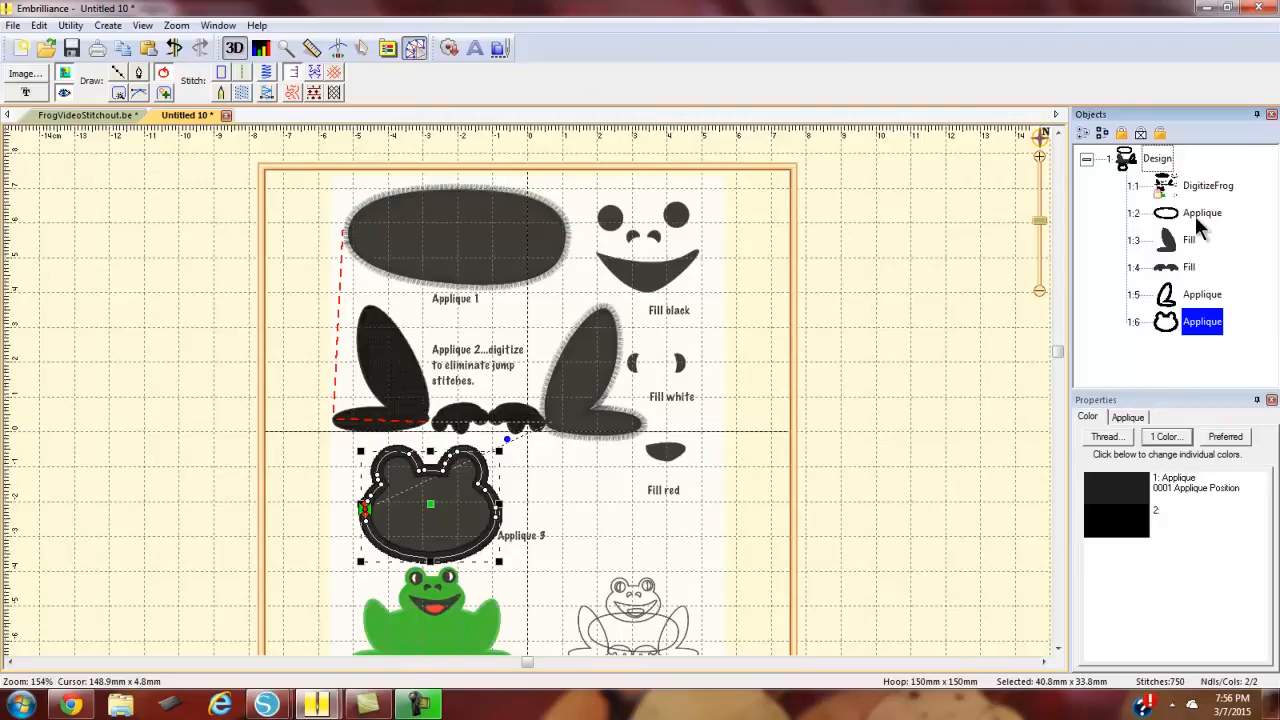
pyautogui.hotkey('ctrl', 'a')
pyautogui.click(1205, 277)
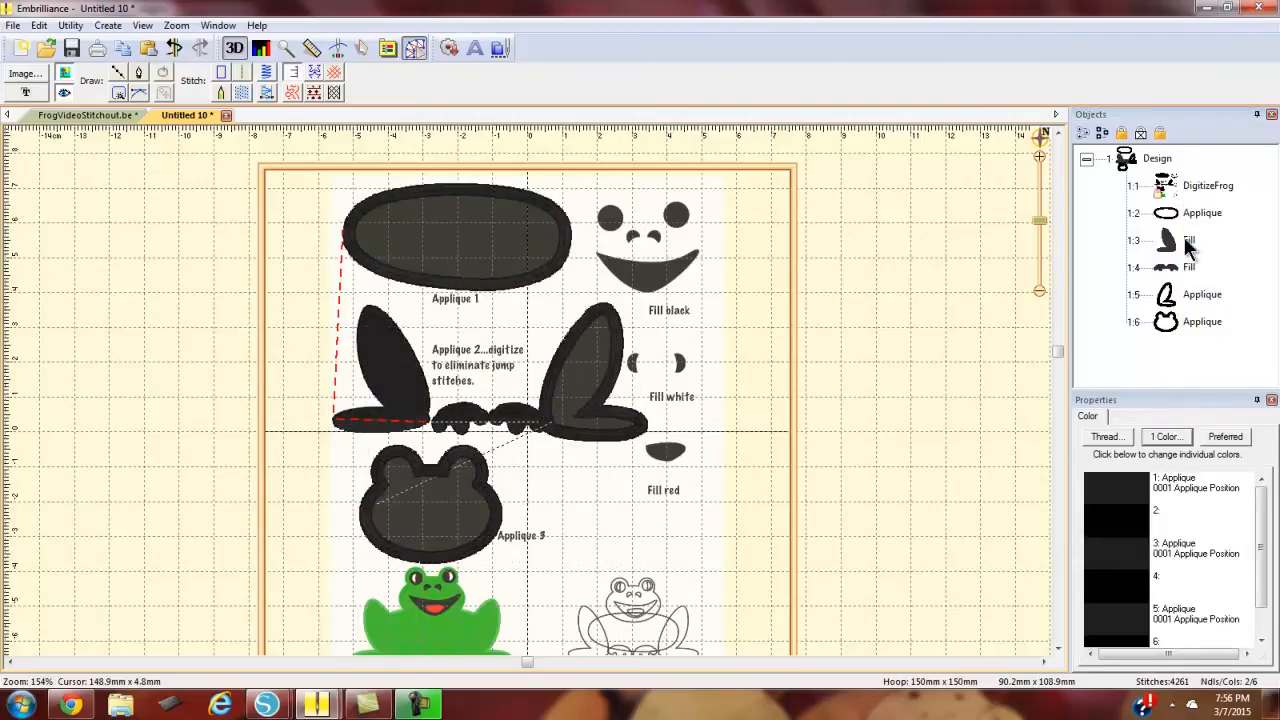
pyautogui.click(1190, 245)
pyautogui.click(288, 72)
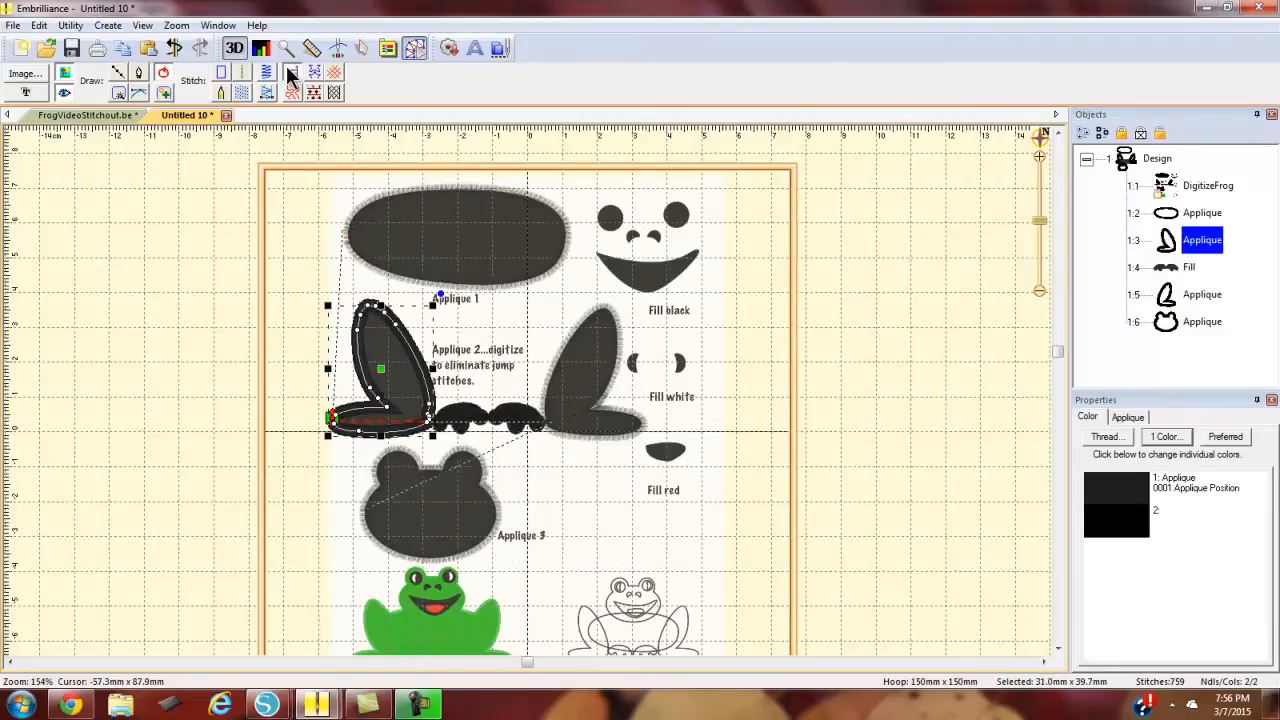
# Set the thread colour of all four appliques and the feet fill to Marathon Rayon 1330 Seagrass
pyautogui.keyDown('ctrl'); pyautogui.click(1208, 215); pyautogui.keyUp('ctrl')
pyautogui.keyDown('ctrl'); pyautogui.click(1200, 296); pyautogui.keyUp('ctrl')
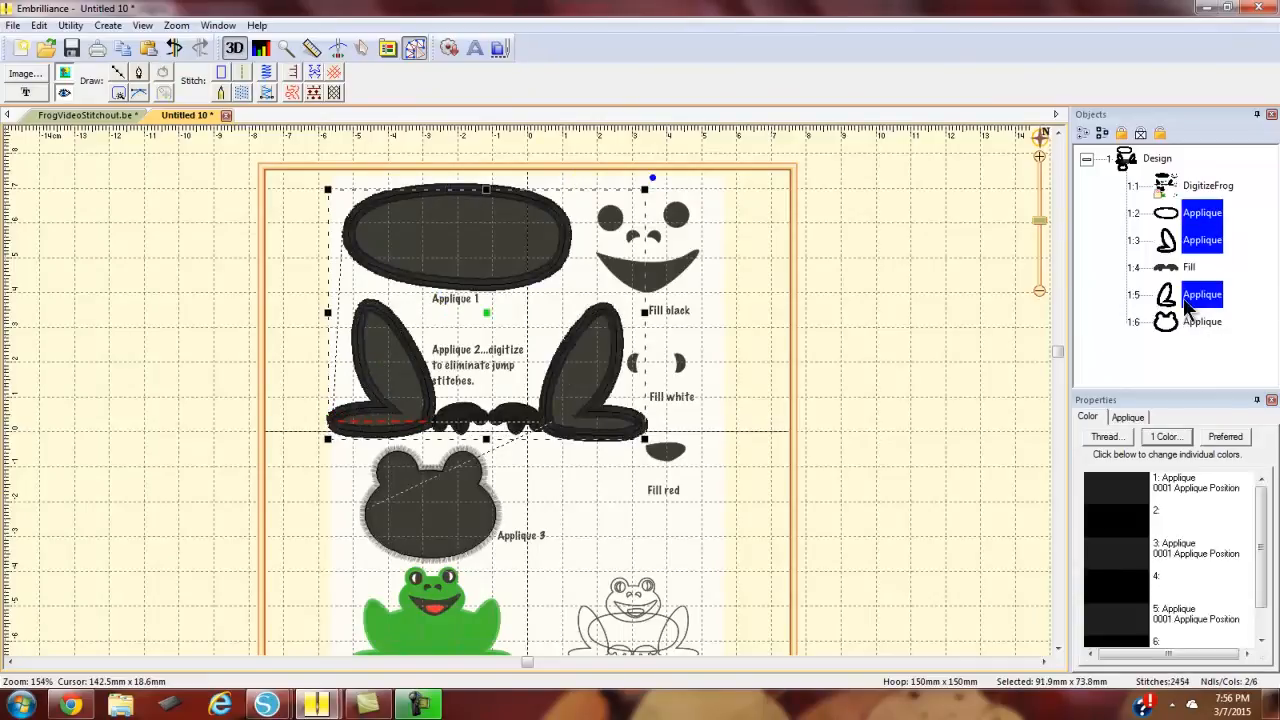
pyautogui.keyDown('ctrl'); pyautogui.click(1186, 269); pyautogui.keyUp('ctrl')
pyautogui.keyDown('ctrl'); pyautogui.click(1203, 323); pyautogui.keyUp('ctrl')
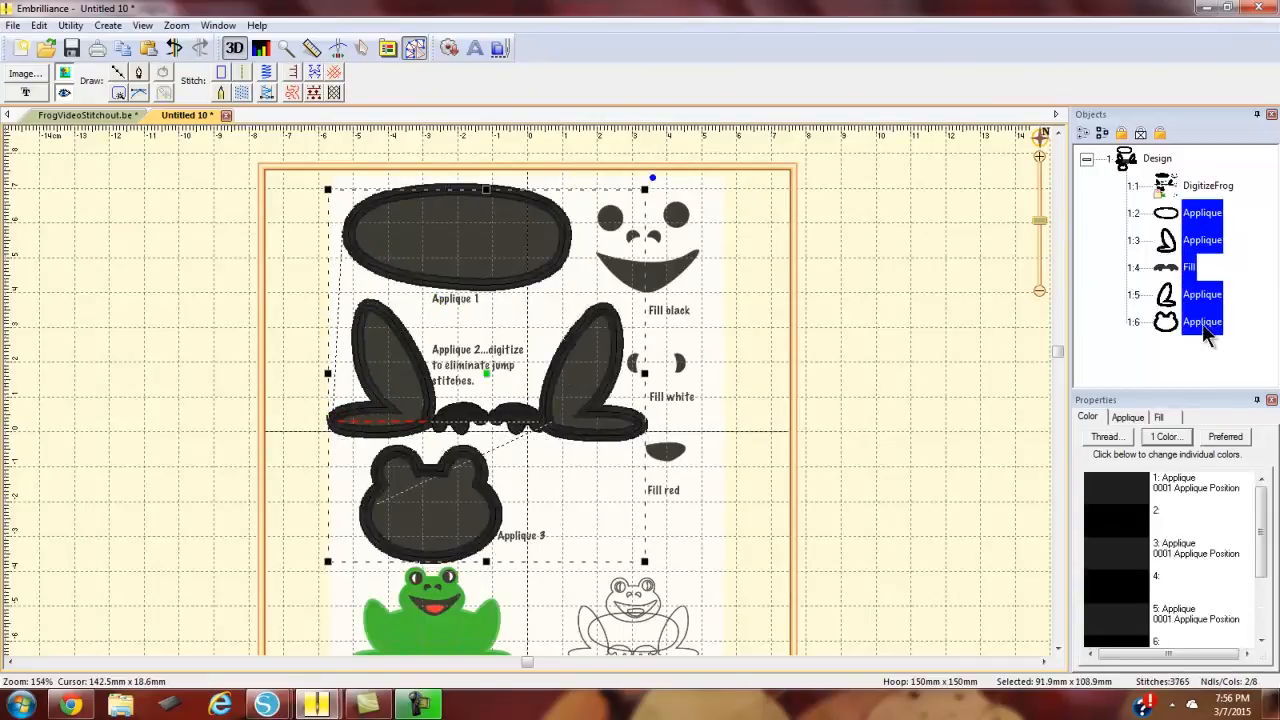
pyautogui.click(1165, 438)
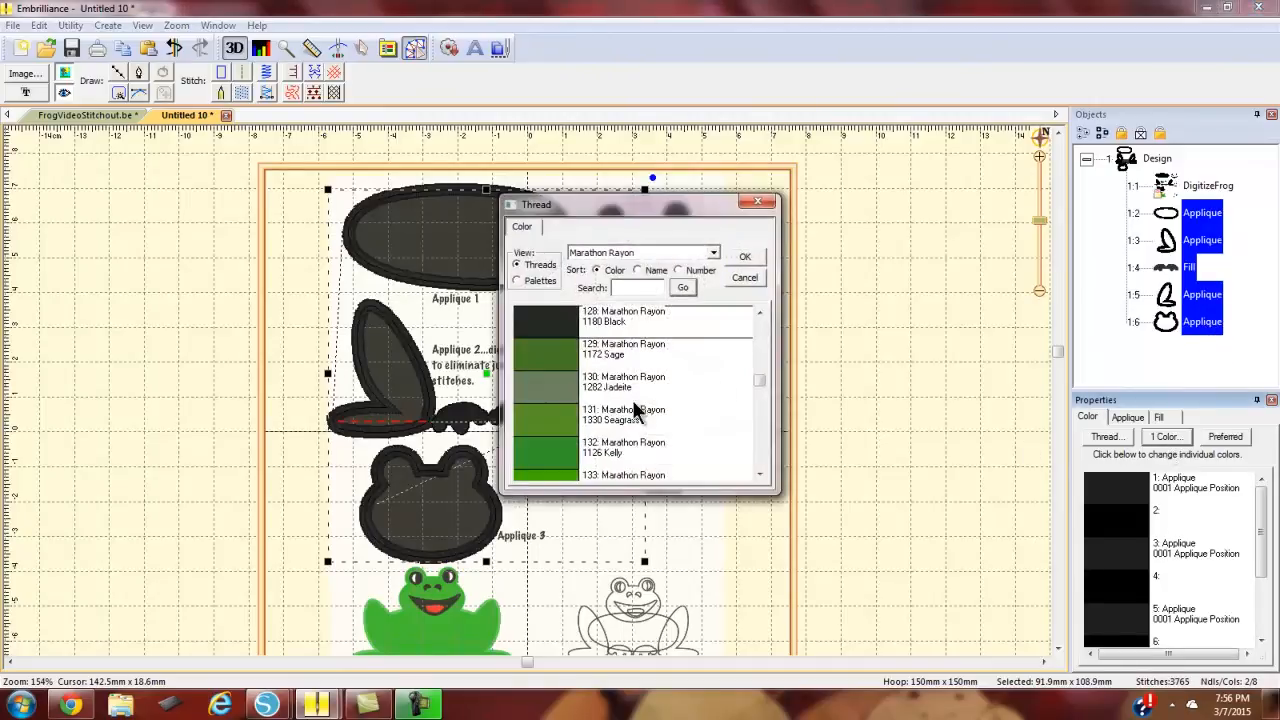
pyautogui.click(562, 418)
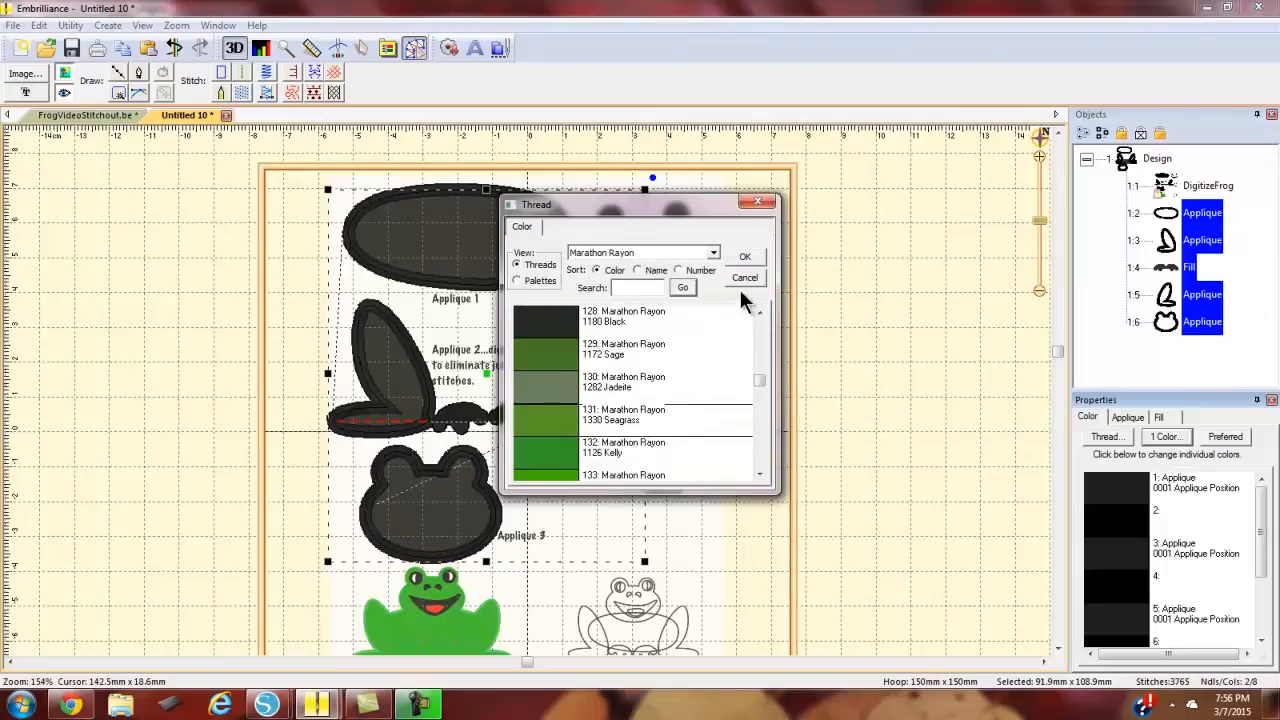
pyautogui.click(748, 258)
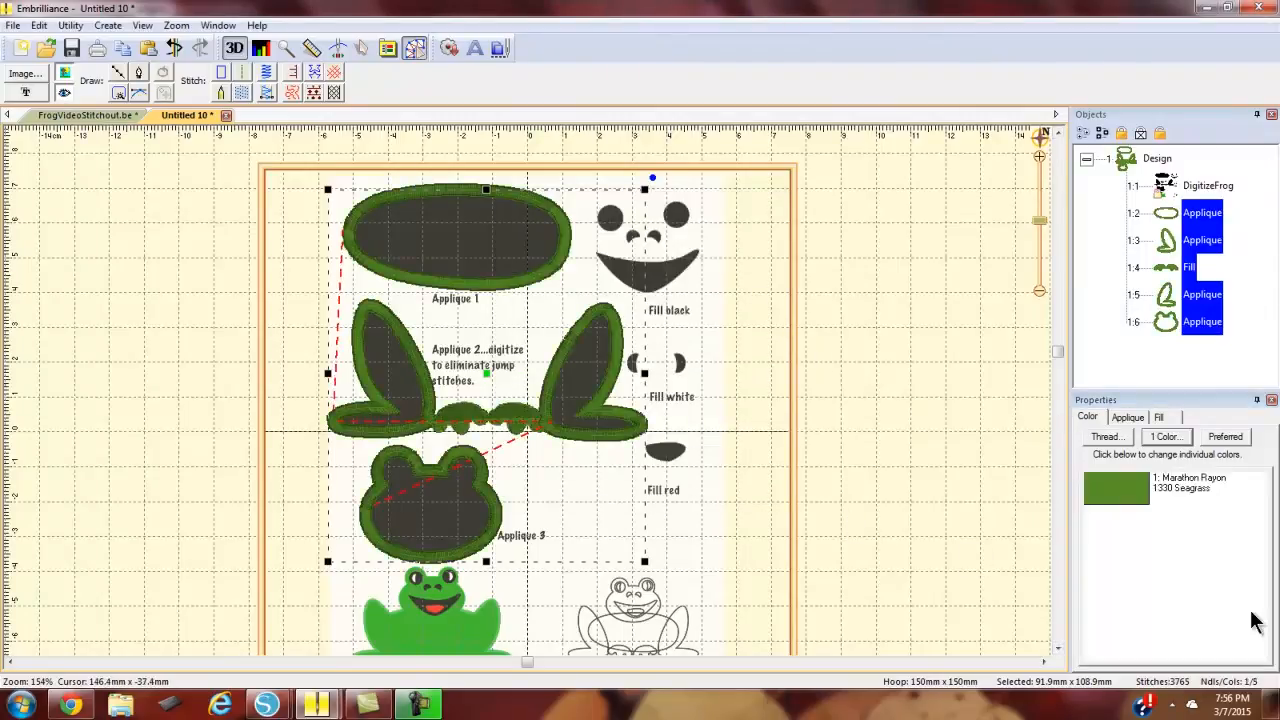
# Trace the Fill black mouth with the magic wand and assign it a fill stitch
pyautogui.click(1183, 296)
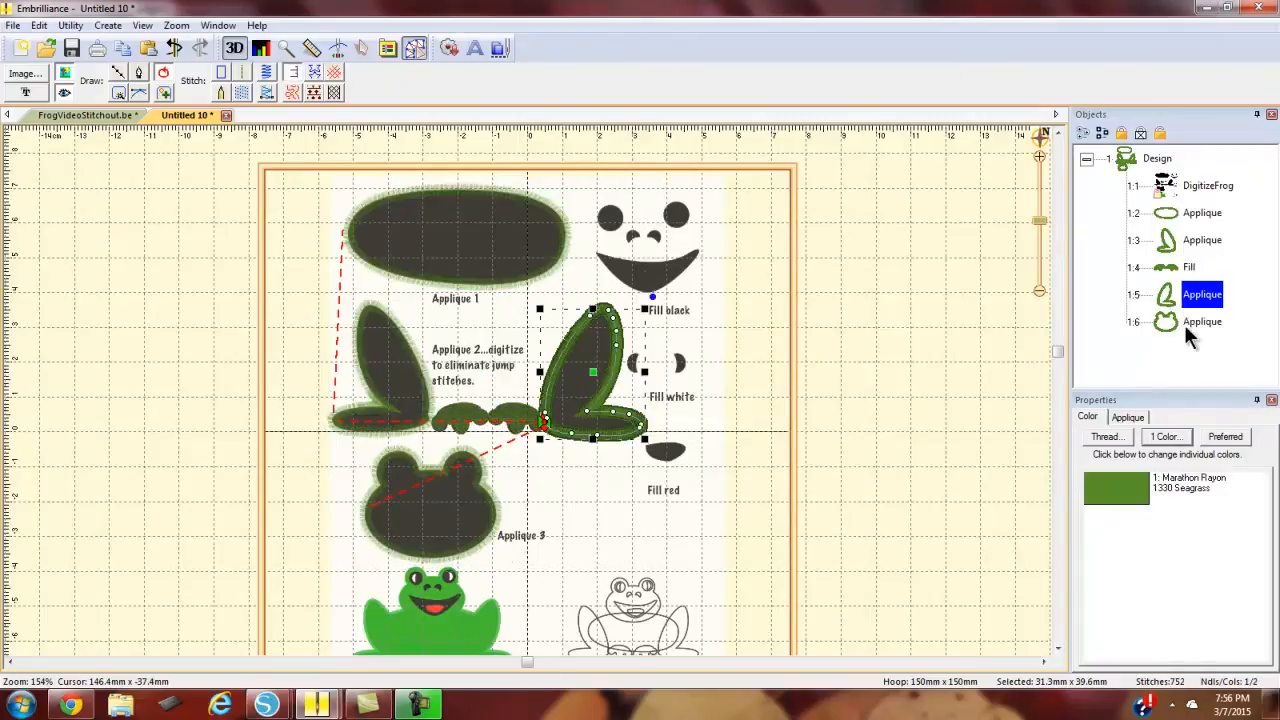
pyautogui.click(1187, 332)
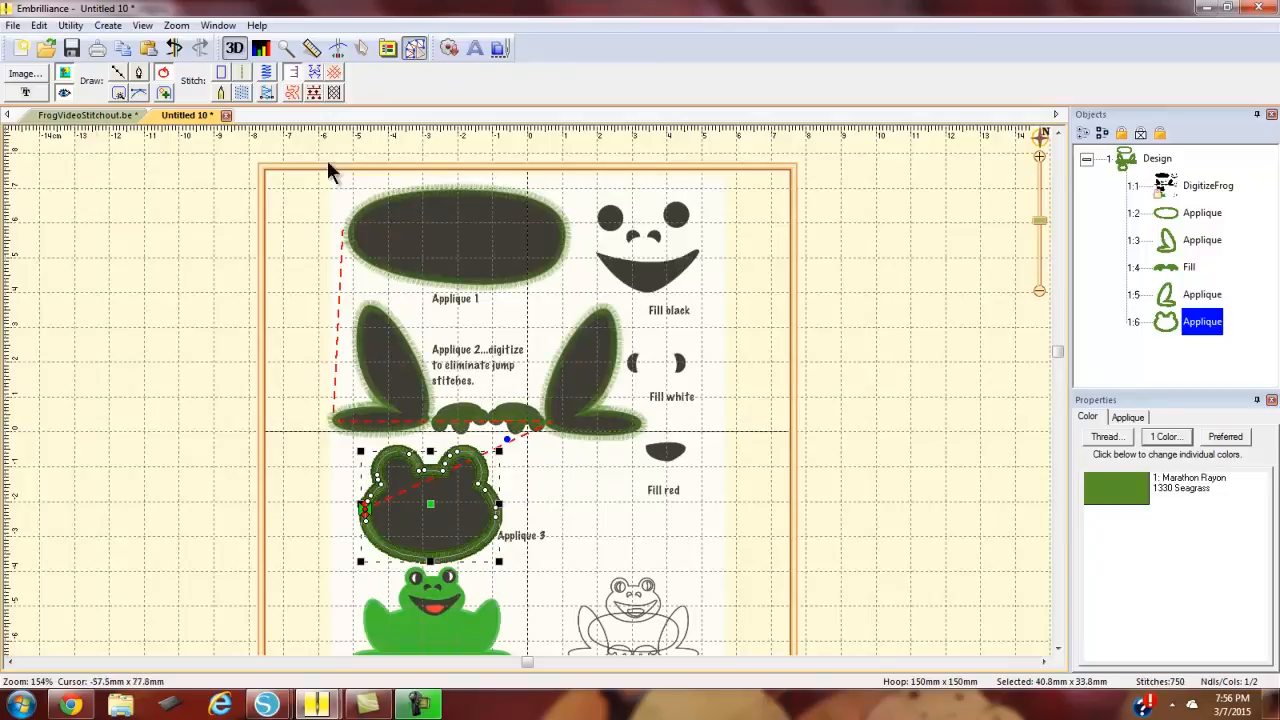
pyautogui.click(119, 93)
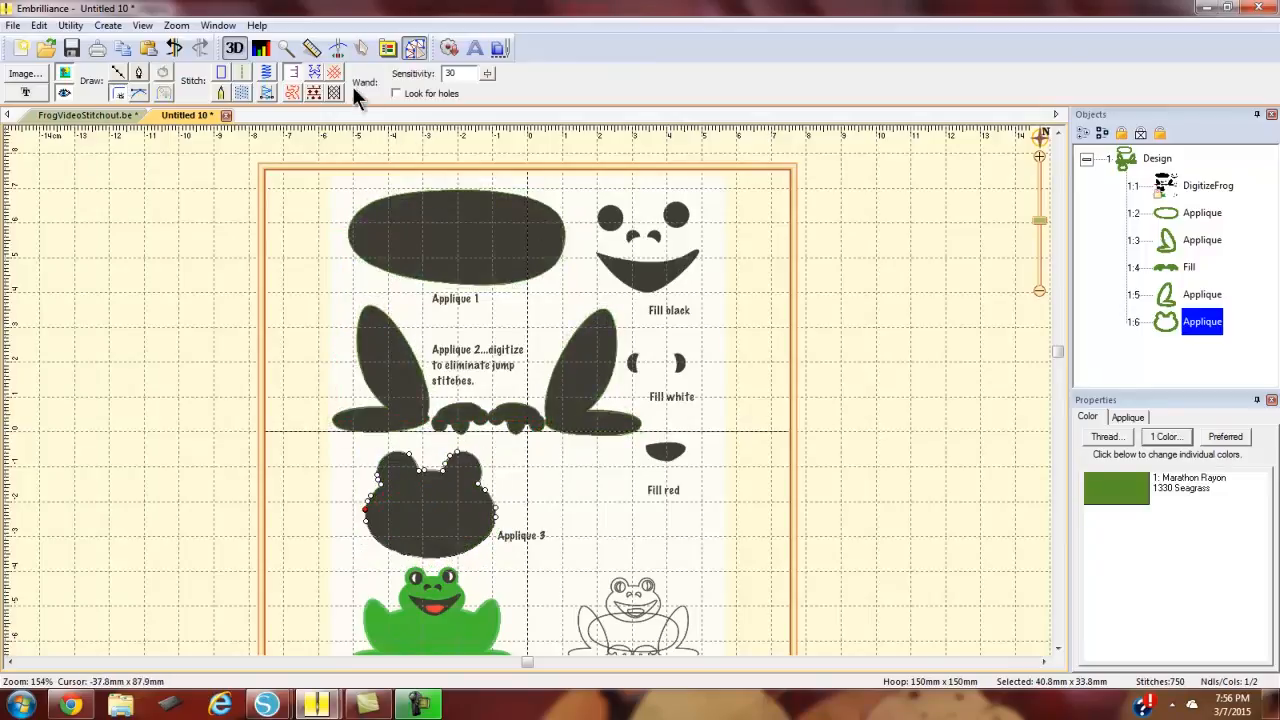
pyautogui.click(241, 93)
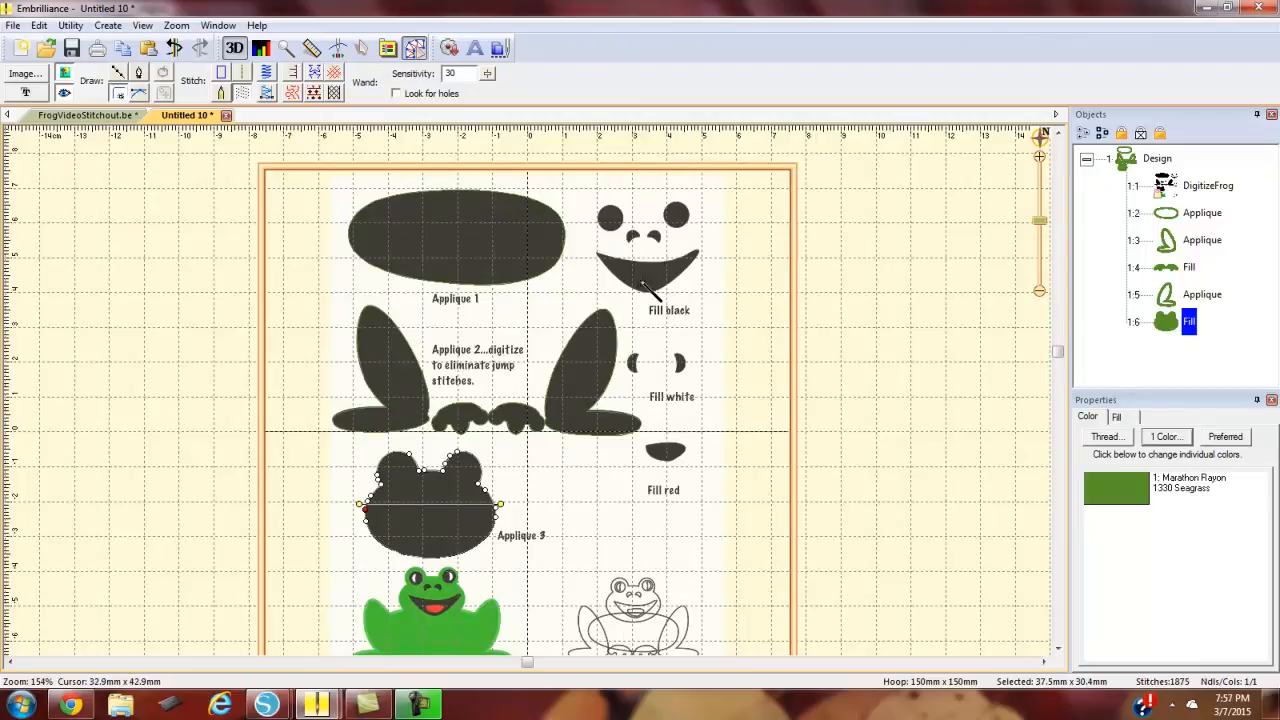
pyautogui.click(641, 282)
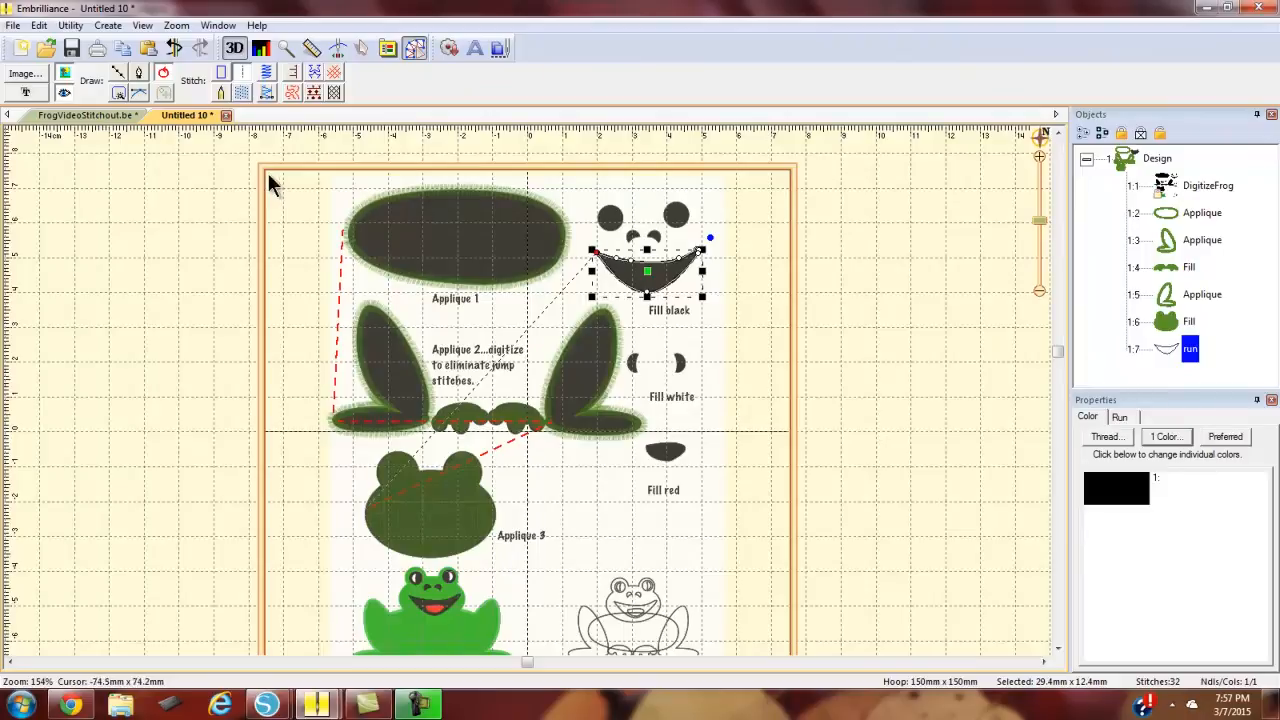
pyautogui.click(247, 98)
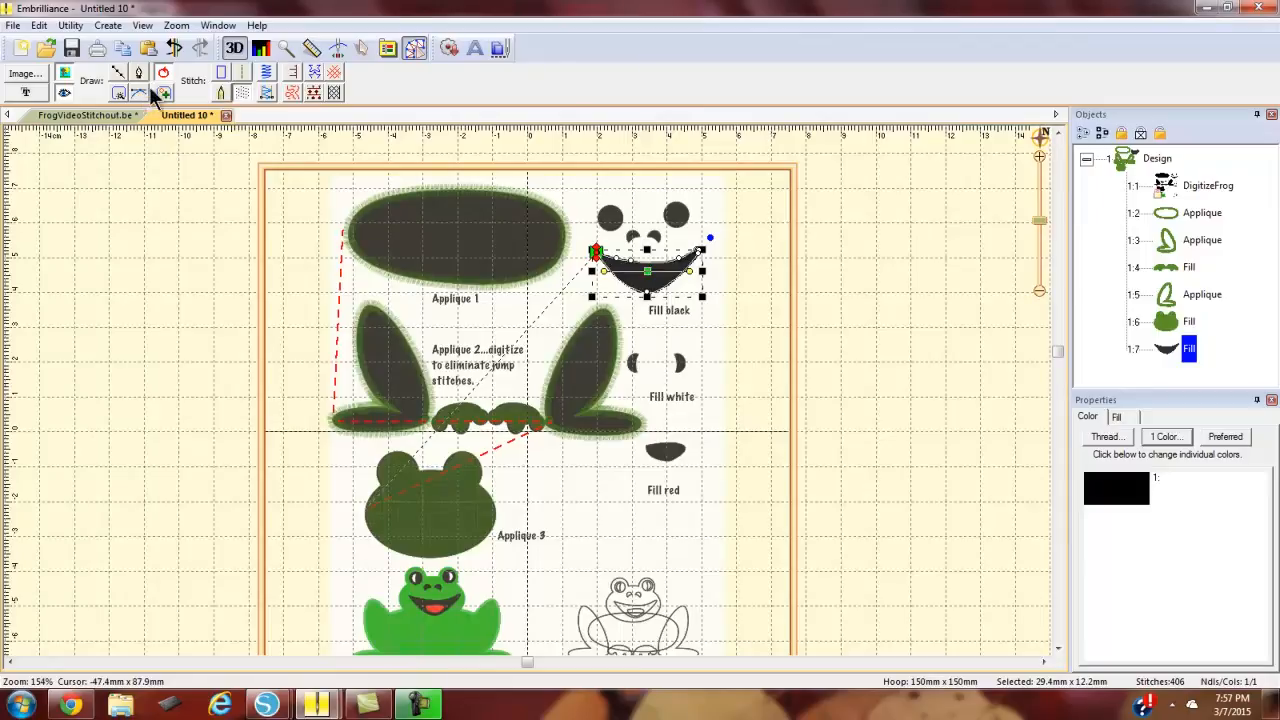
# Trace the Fill black left eye as a fill with the magic wand, and trace the outline of the left nostril
pyautogui.click(118, 93)
pyautogui.click(606, 222)
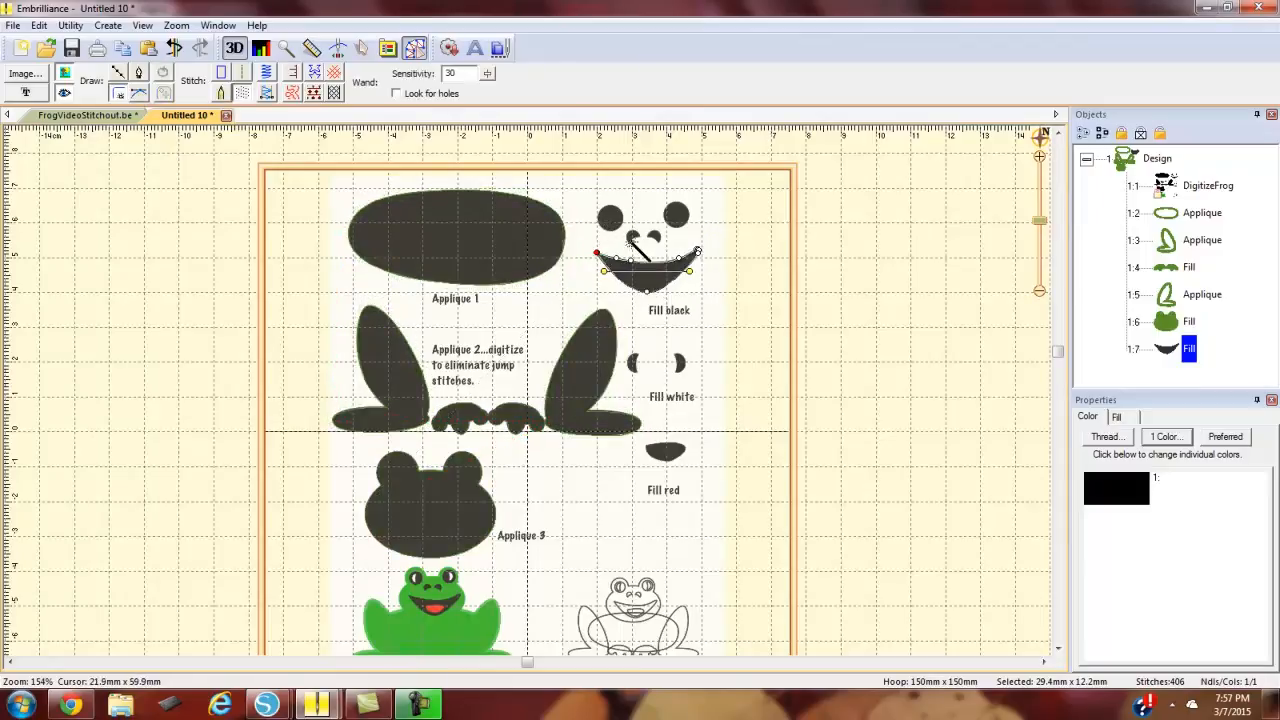
pyautogui.rightClick(618, 225)
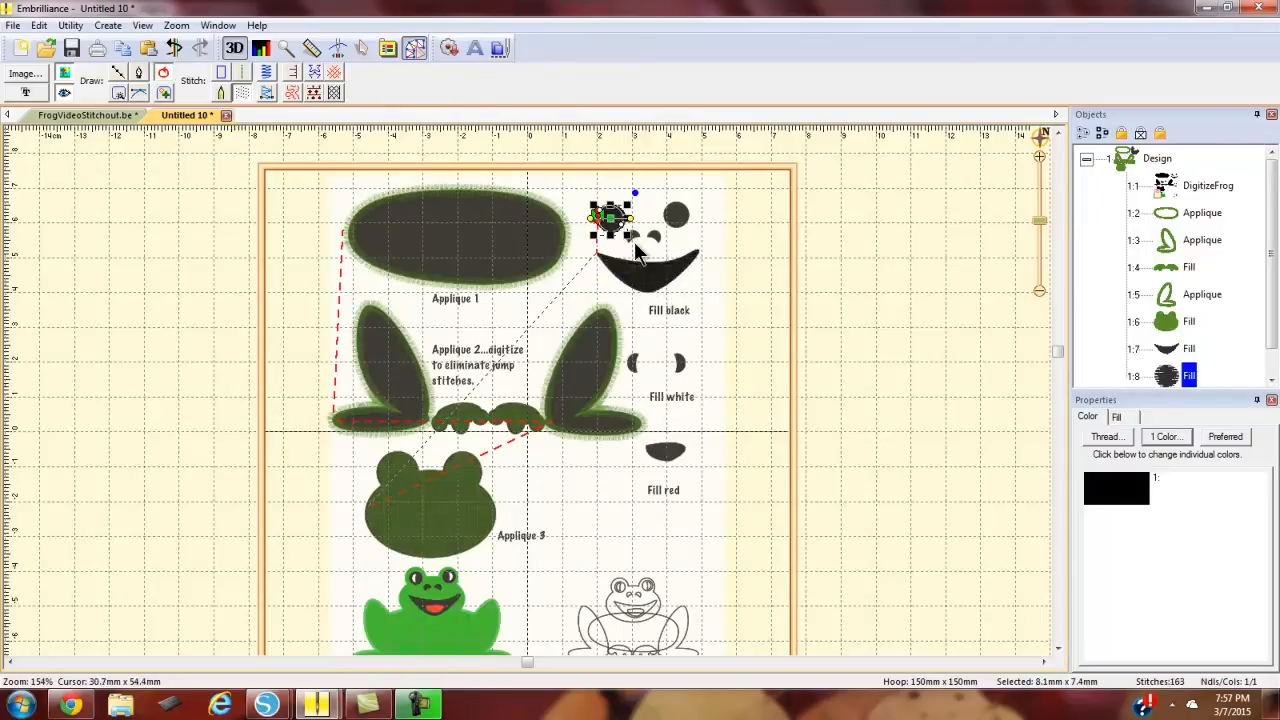
pyautogui.click(118, 93)
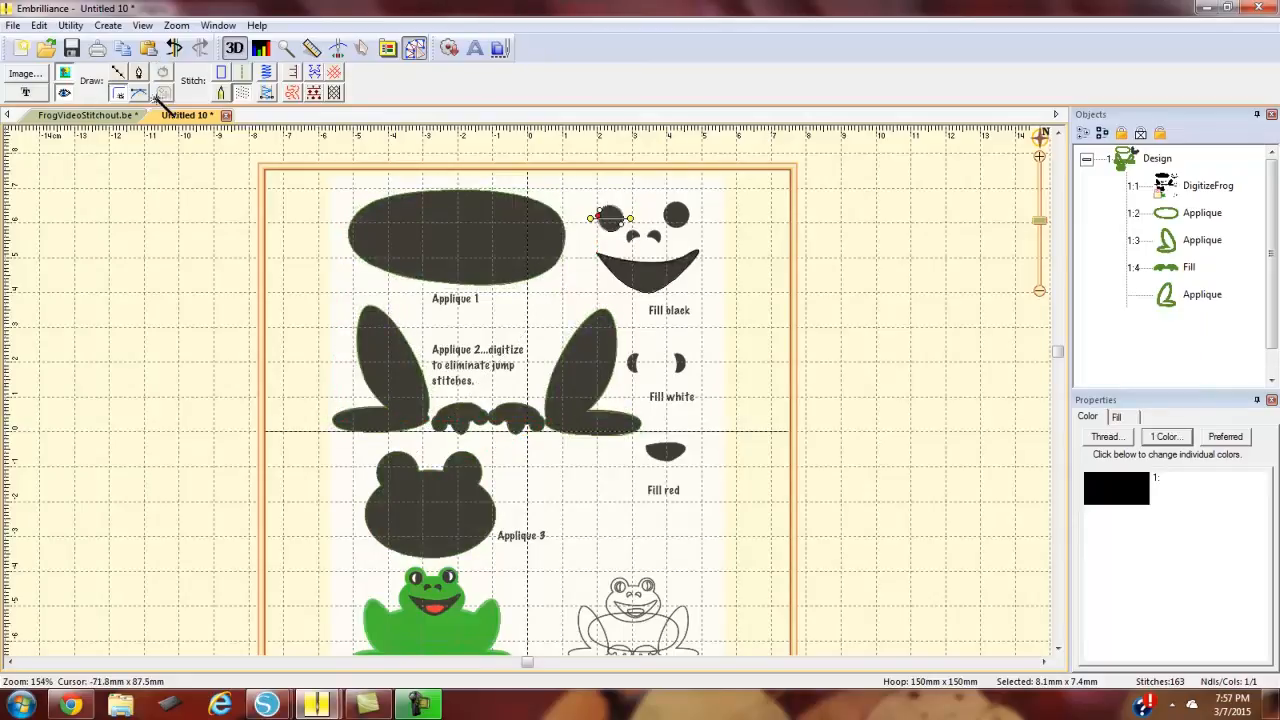
pyautogui.click(632, 236)
pyautogui.rightClick(632, 236)
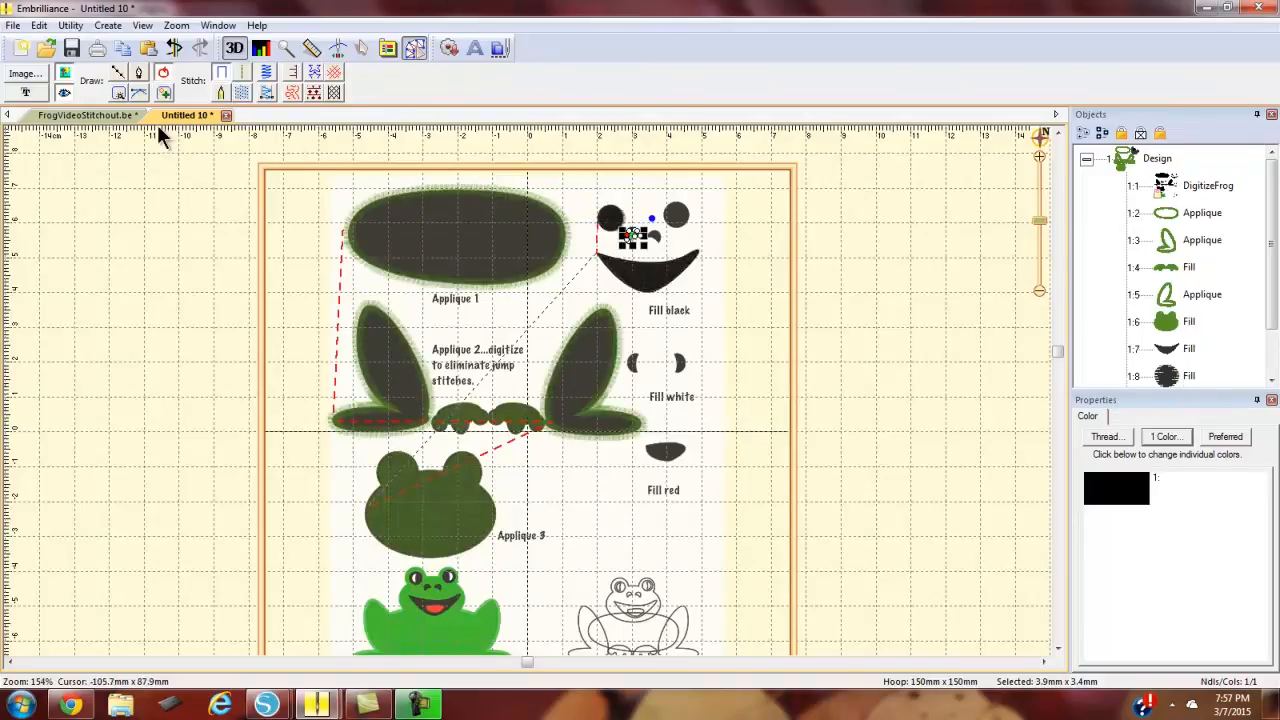
# Try to trace the right nostril with the magic wand, and delete the stray outline around the whole image
pyautogui.click(117, 93)
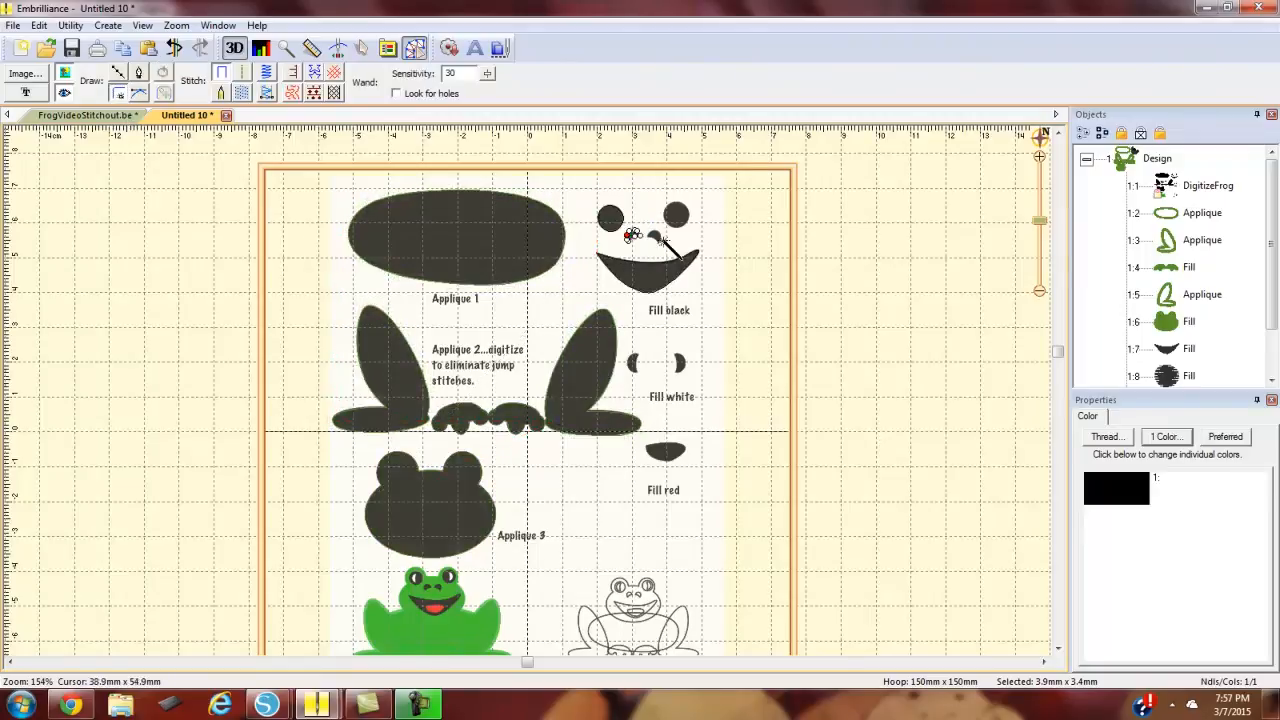
pyautogui.click(651, 237)
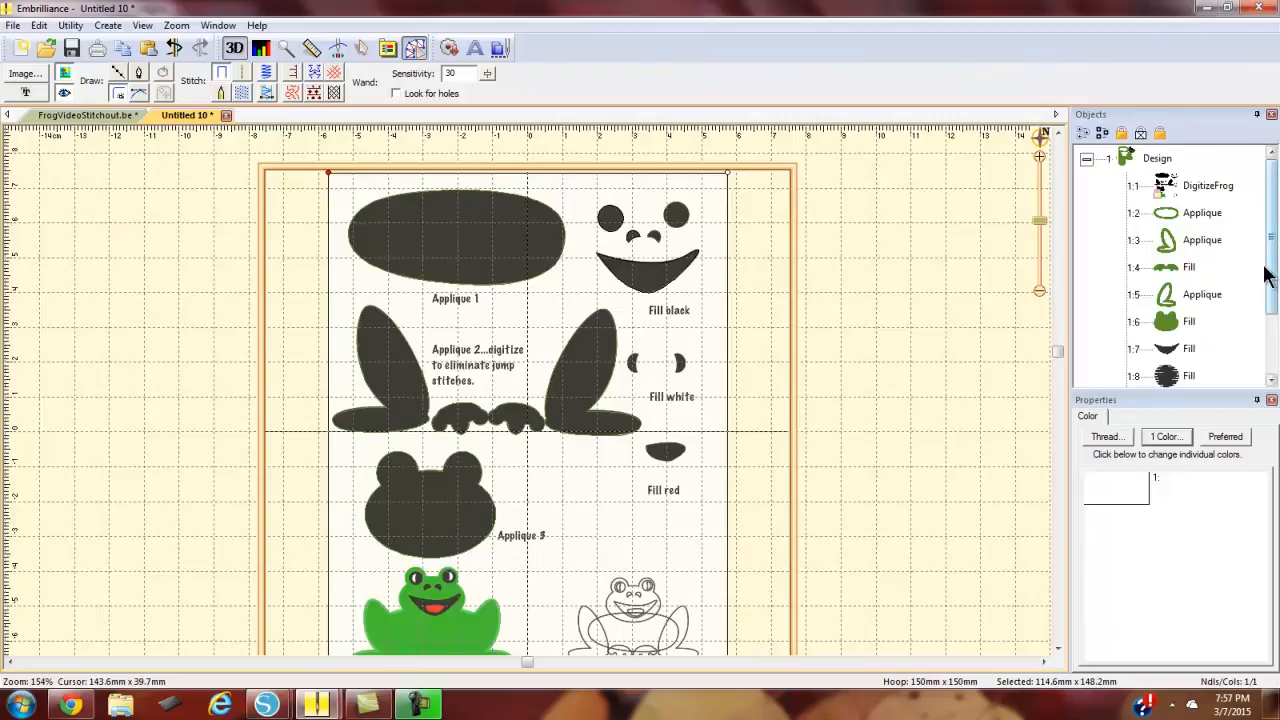
pyautogui.moveTo(1271, 263); pyautogui.dragTo(1274, 368)
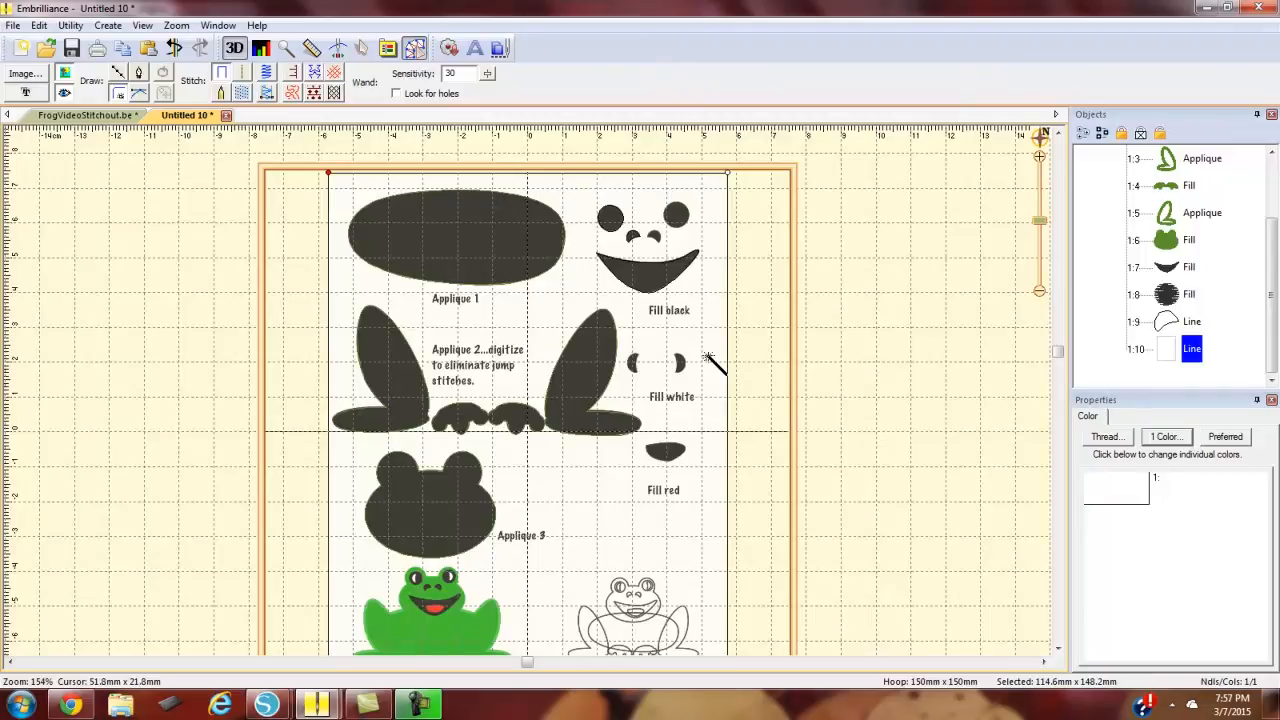
pyautogui.rightClick(1167, 368)
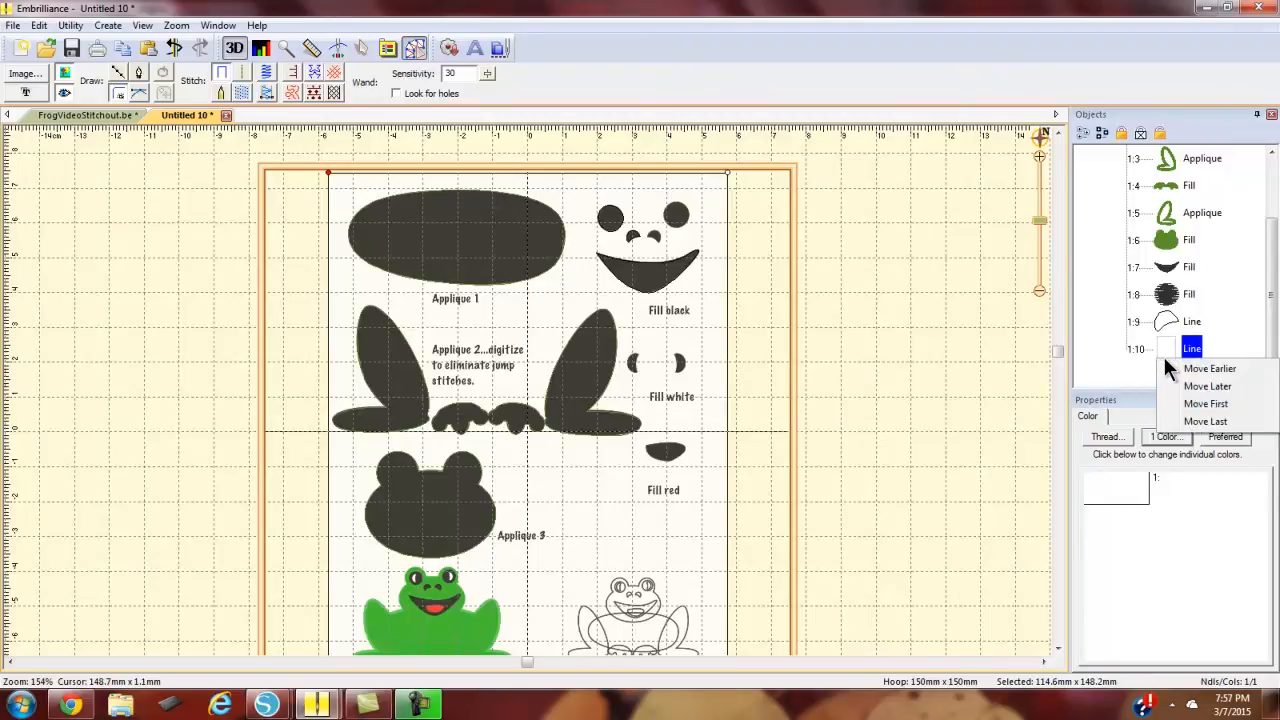
pyautogui.click(1170, 356)
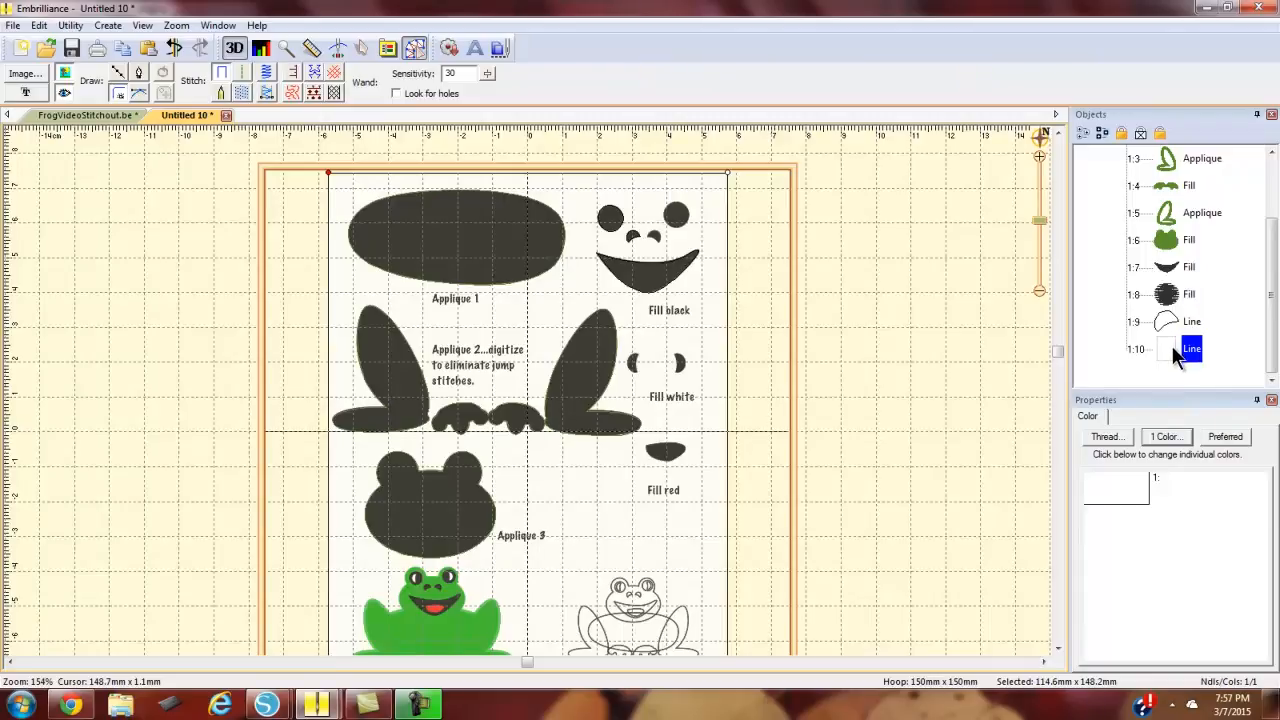
pyautogui.click(1186, 348)
pyautogui.click(1169, 357)
pyautogui.rightClick(1167, 355)
pyautogui.click(1132, 351)
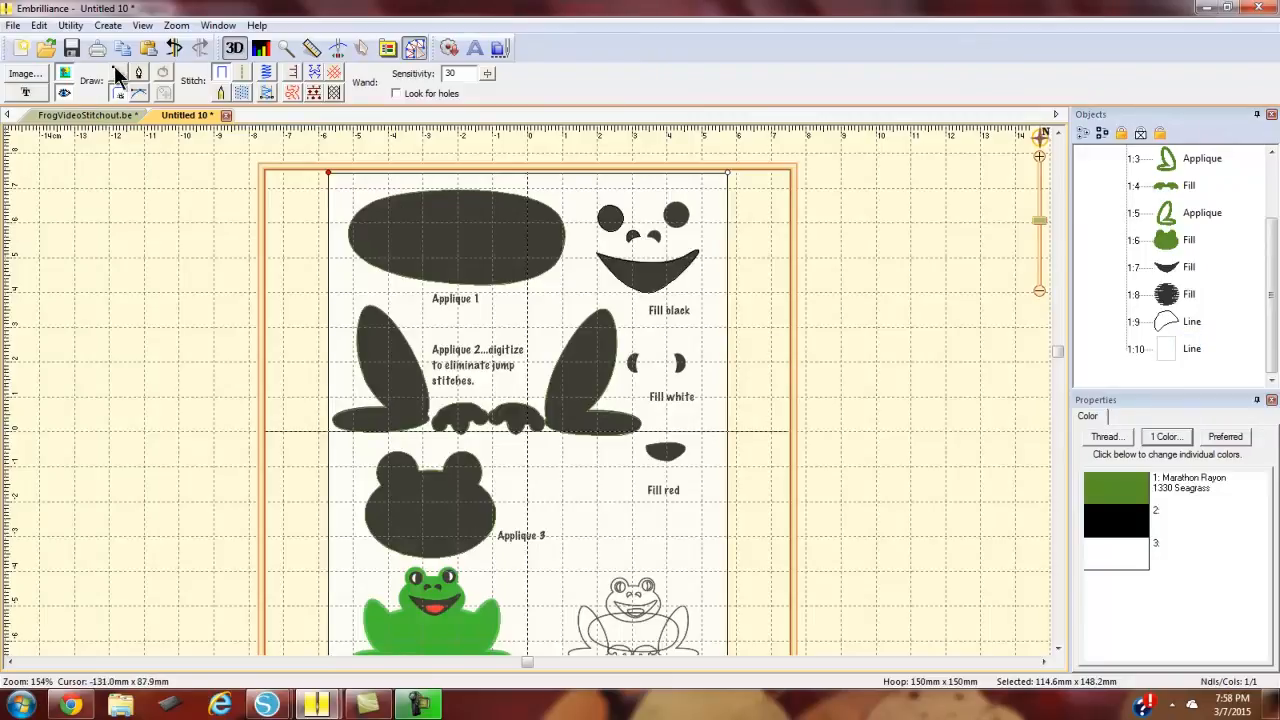
pyautogui.click(364, 52)
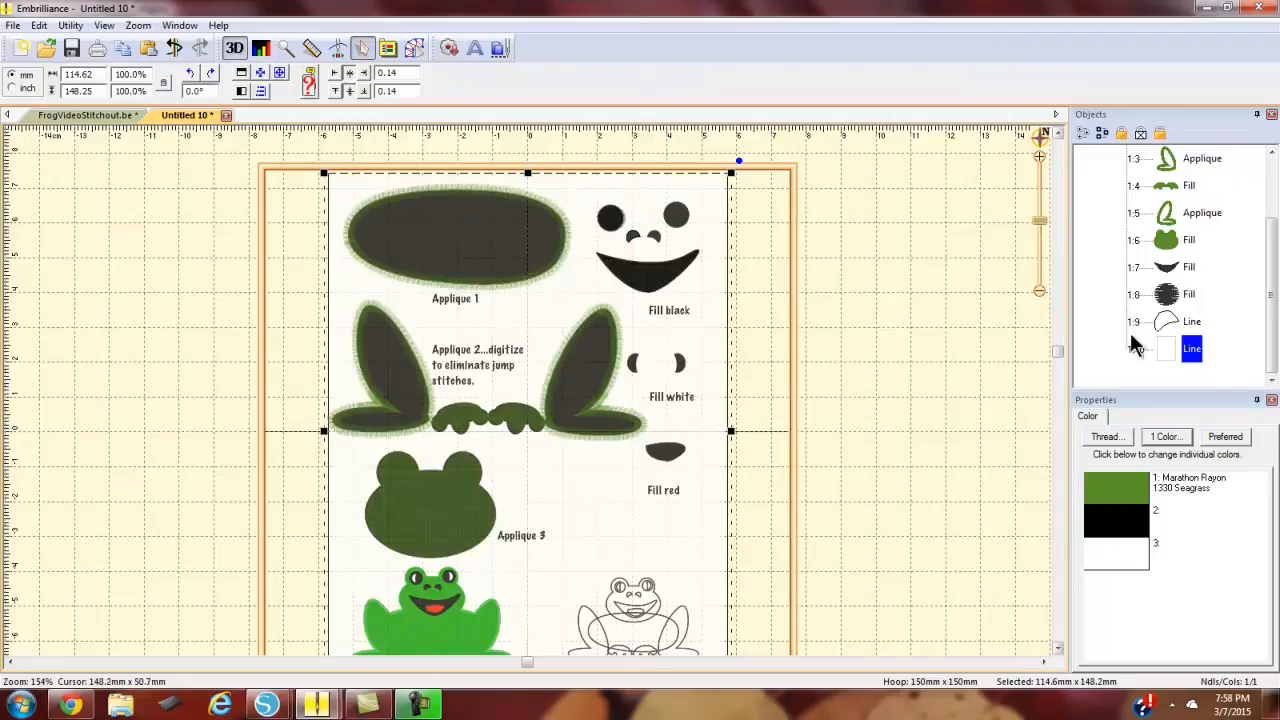
pyautogui.press('Delete')
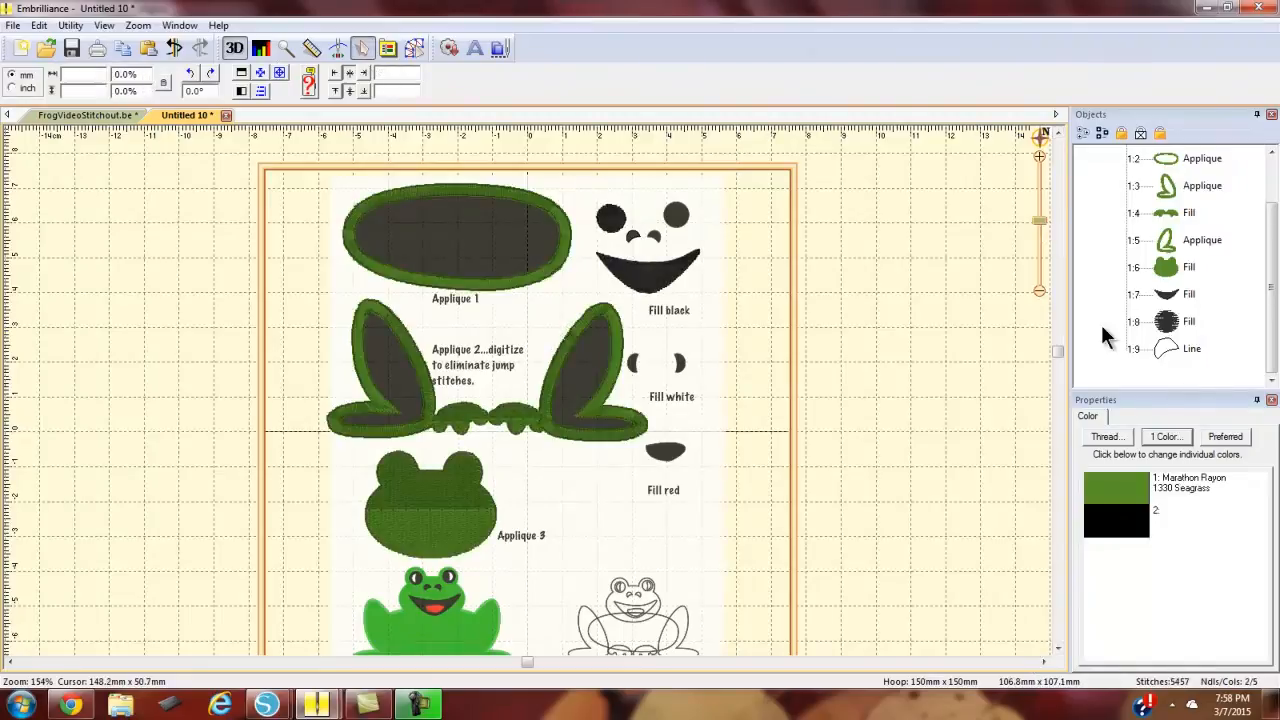
# Assign a fill stitch to the traced left nostril
pyautogui.click(1170, 345)
pyautogui.click(414, 48)
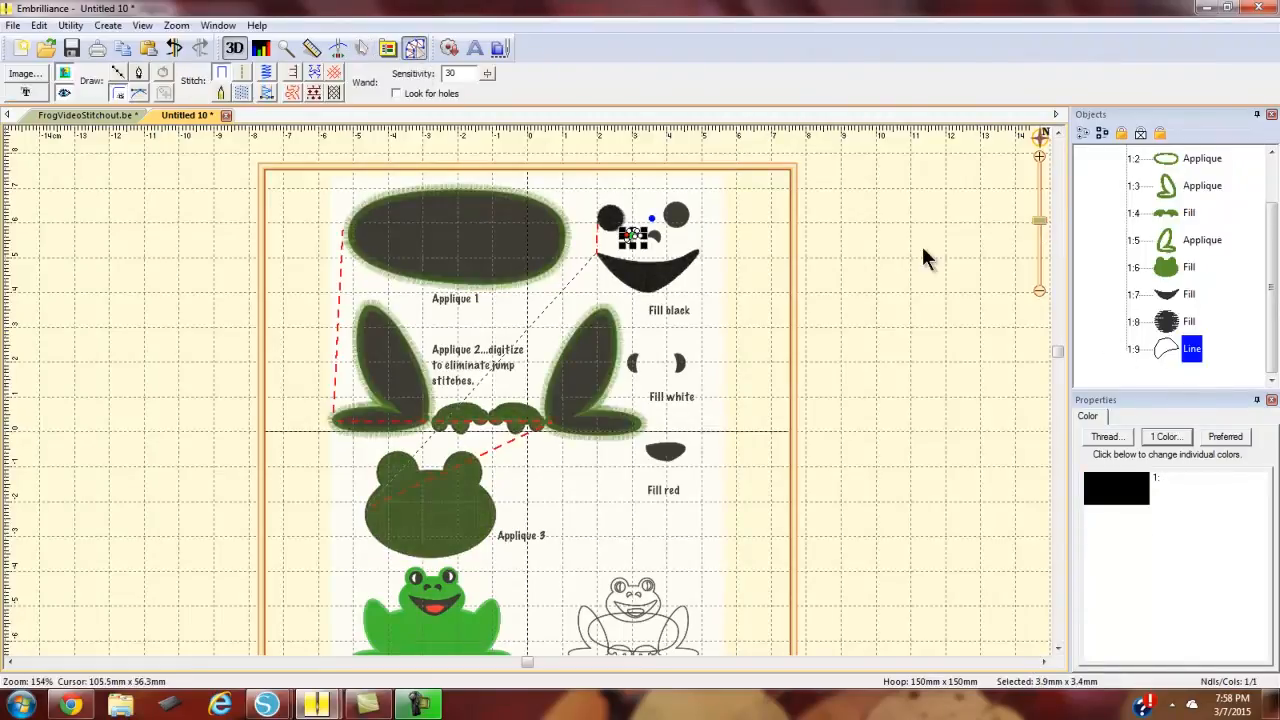
pyautogui.click(243, 92)
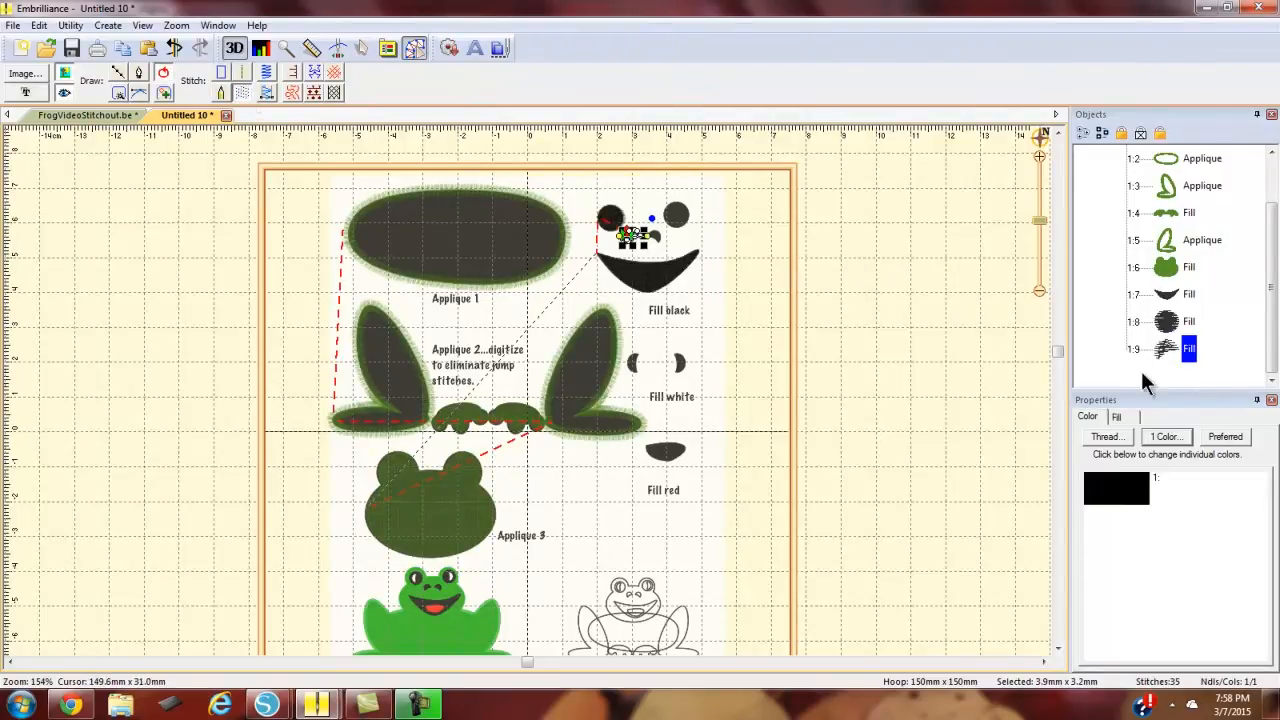
# Trace the right nostril with the magic wand and assign it a fill stitch
pyautogui.click(117, 92)
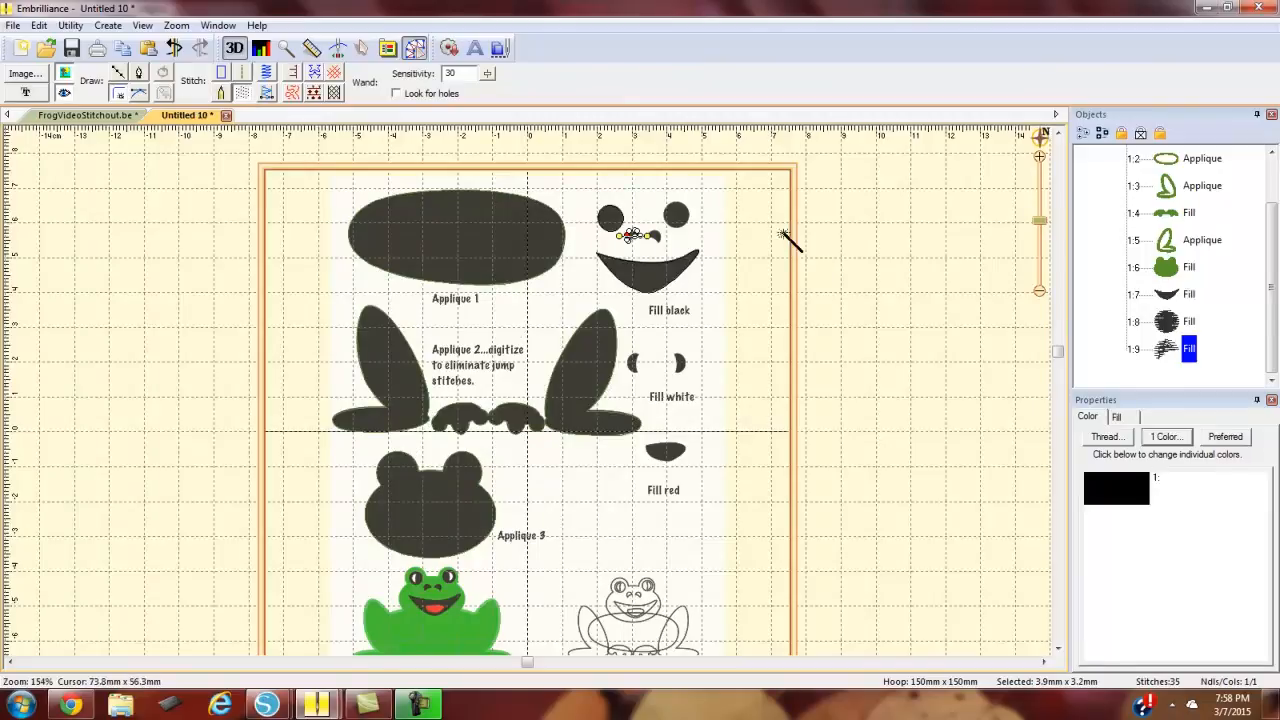
pyautogui.click(640, 235)
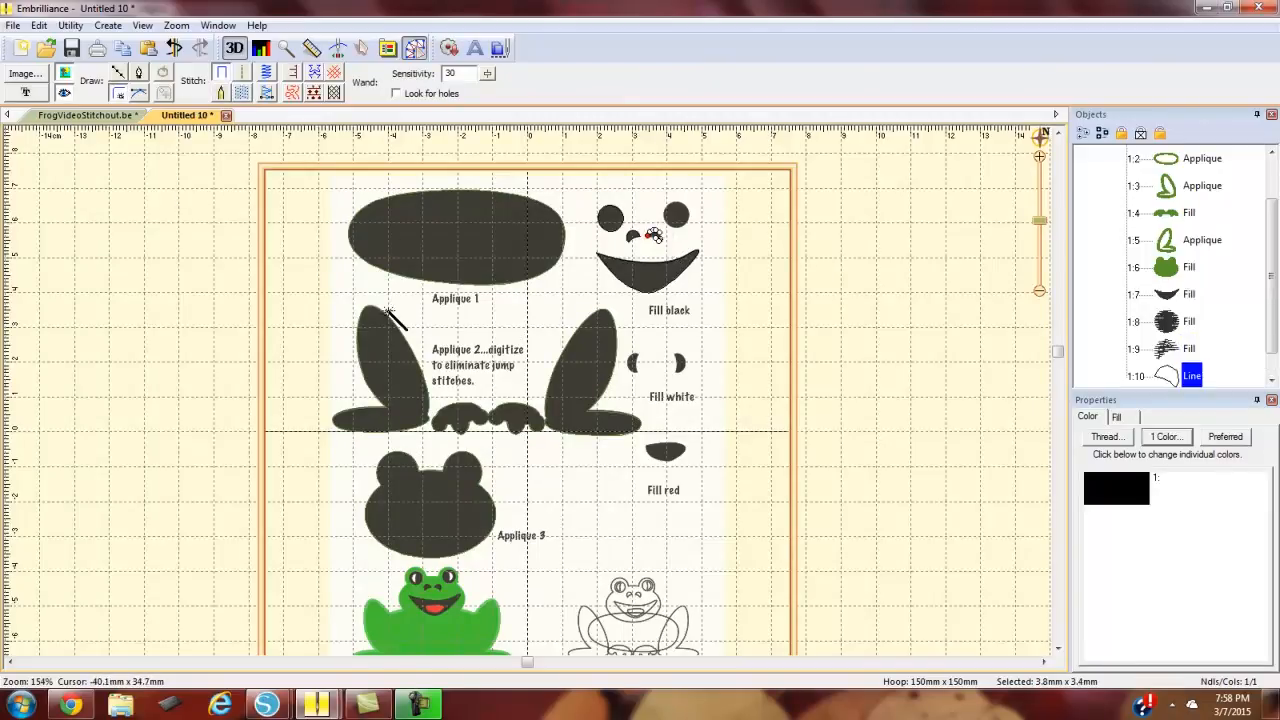
pyautogui.click(242, 92)
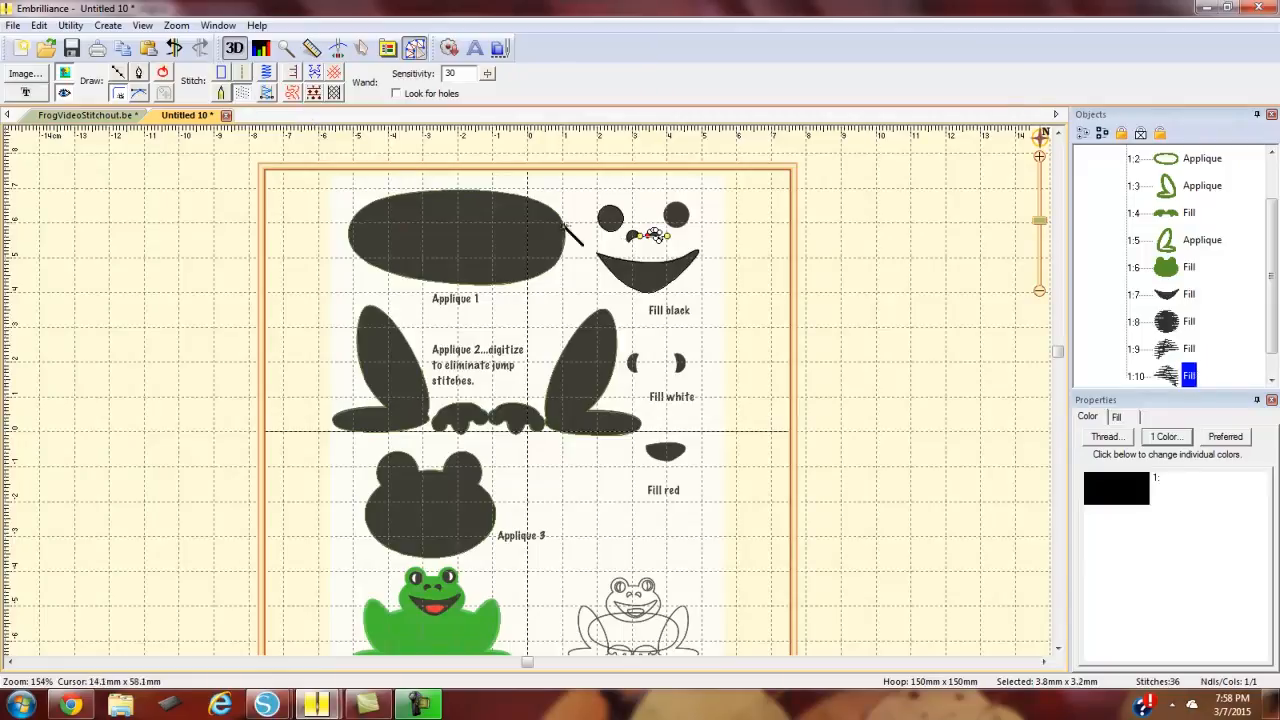
pyautogui.rightClick(663, 240)
# Trace the Fill black right eye with the magic wand and assign it a fill stitch
pyautogui.scroll(-2, 663, 257)
pyautogui.scroll(2, 663, 257)
pyautogui.scroll(5, 663, 257)
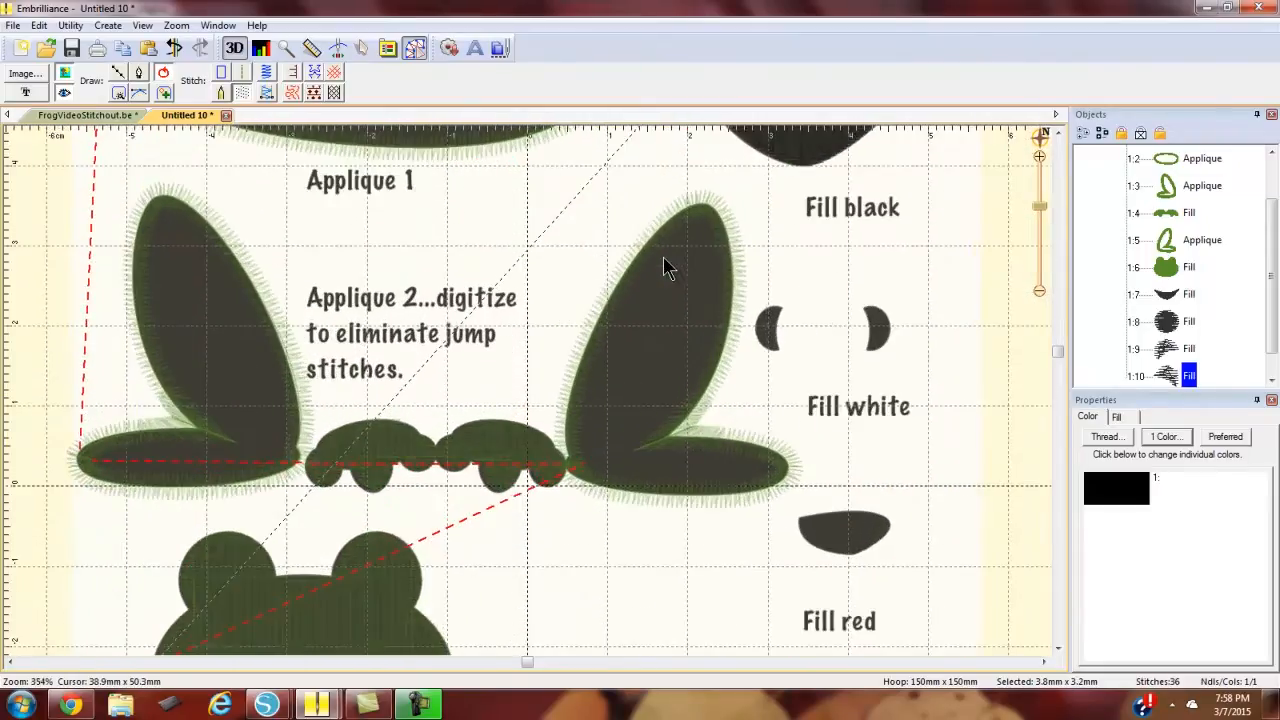
pyautogui.moveTo(631, 328); pyautogui.dragTo(602, 709)
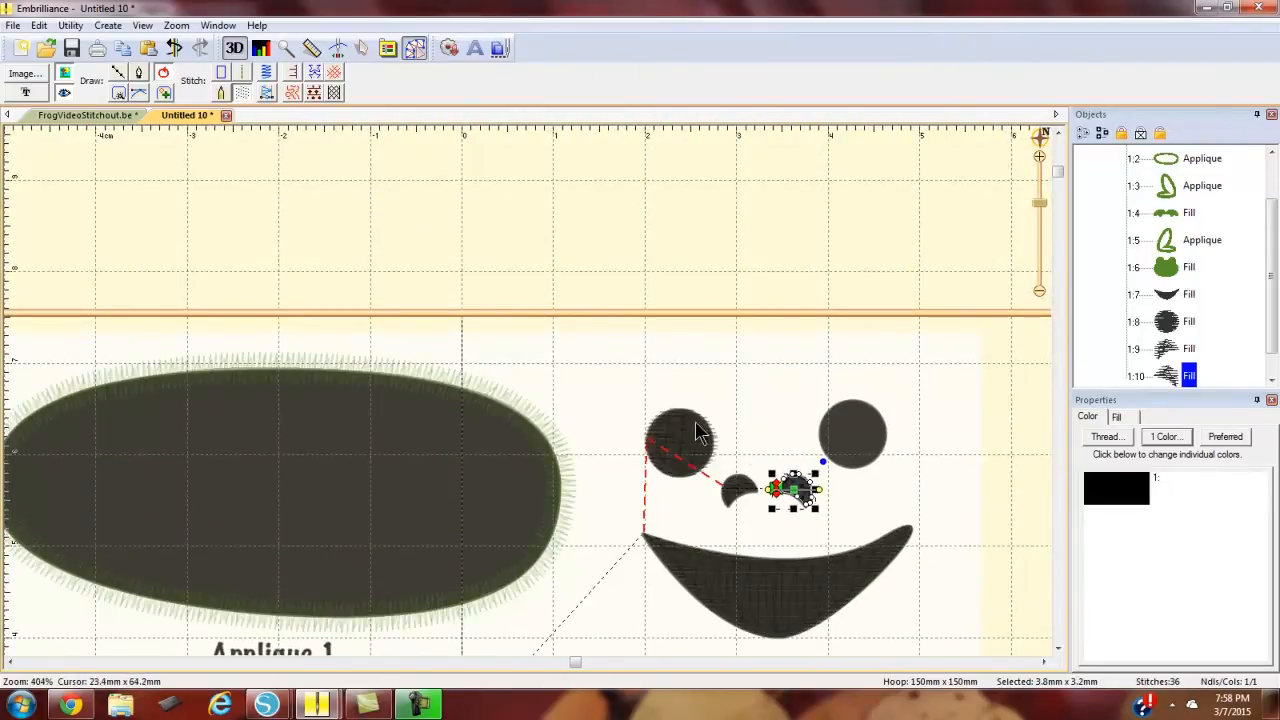
pyautogui.scroll(-1, 1267, 345)
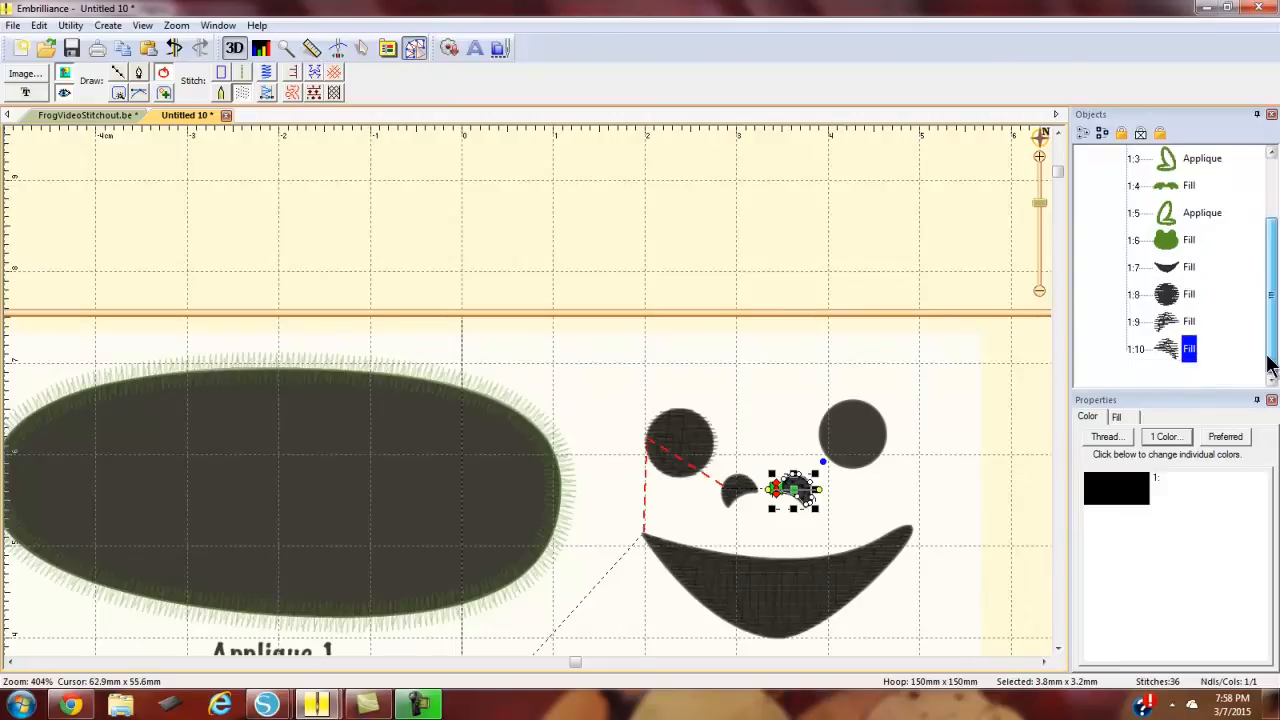
pyautogui.click(139, 93)
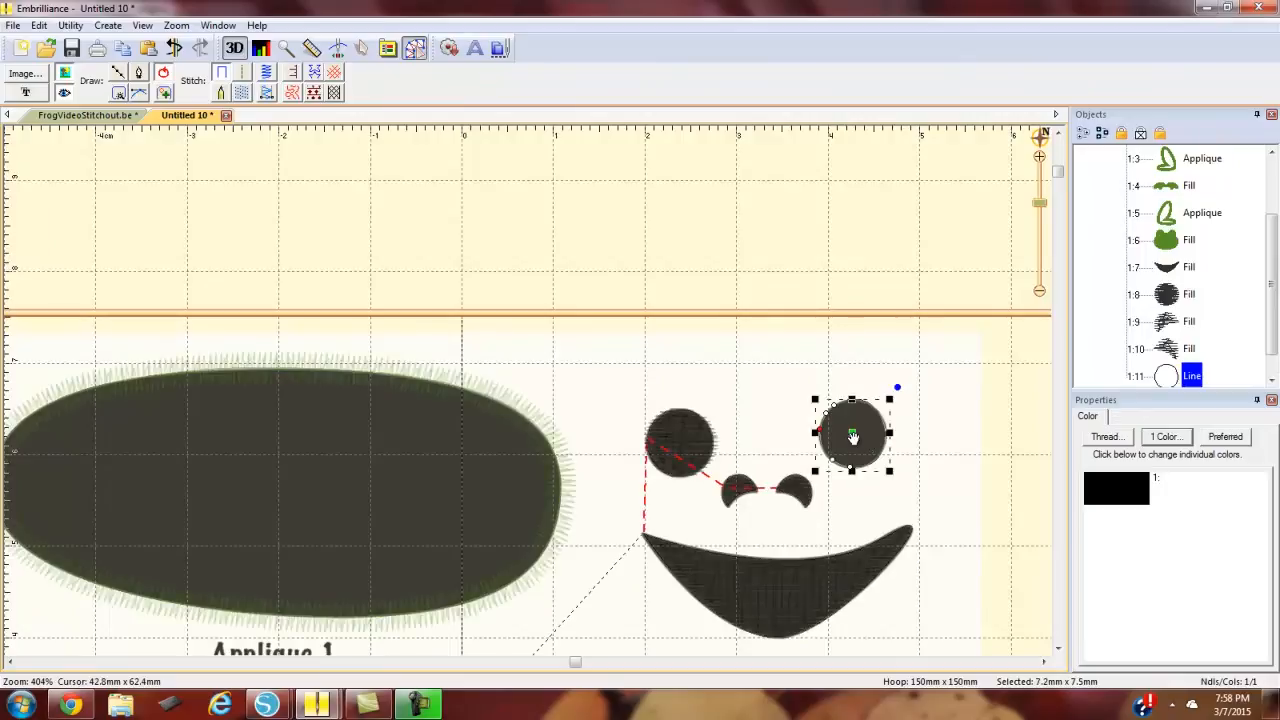
pyautogui.click(258, 89)
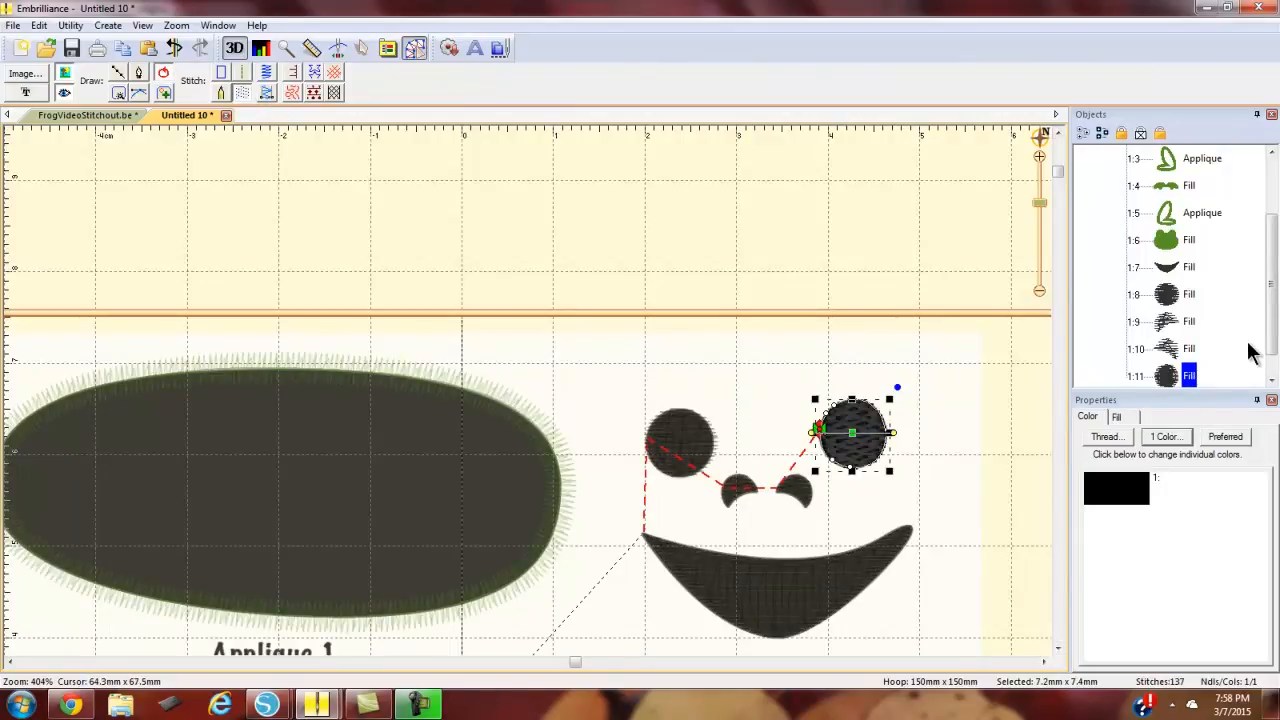
pyautogui.scroll(-1, 1272, 310)
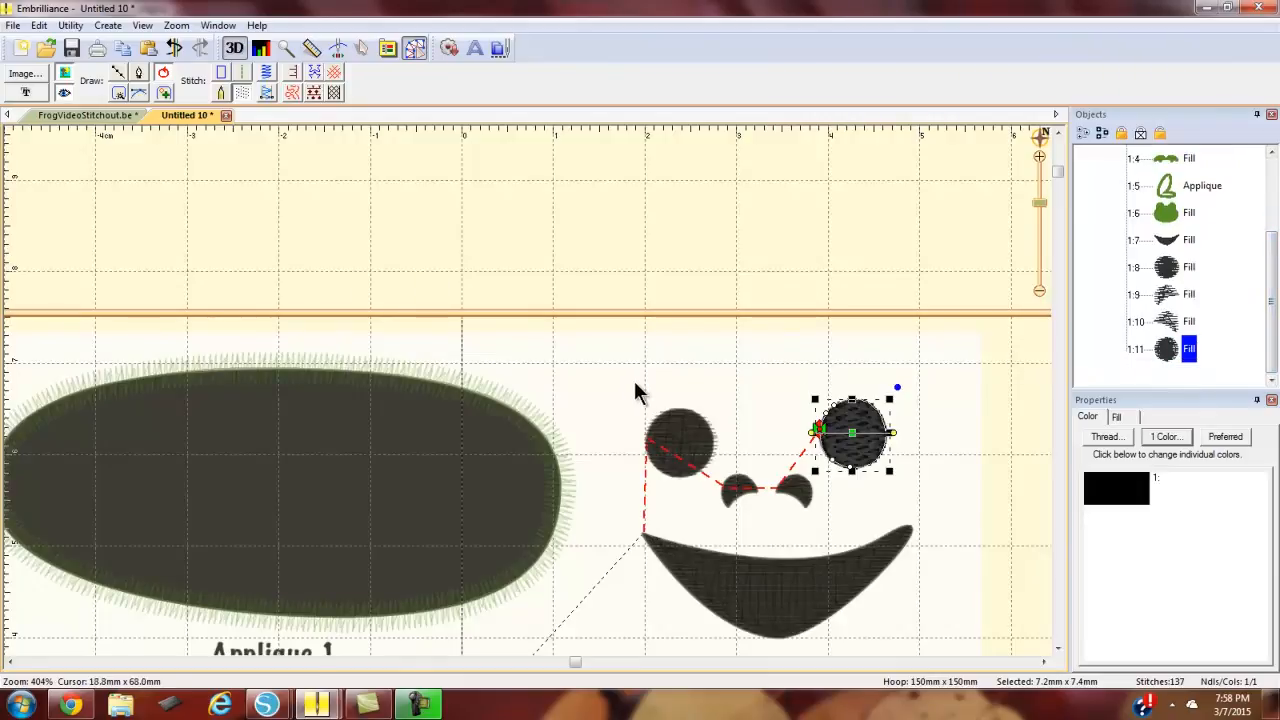
# Trace the left Fill white crescent with the magic wand
pyautogui.scroll(-3, 632, 381)
pyautogui.scroll(-1, 672, 393)
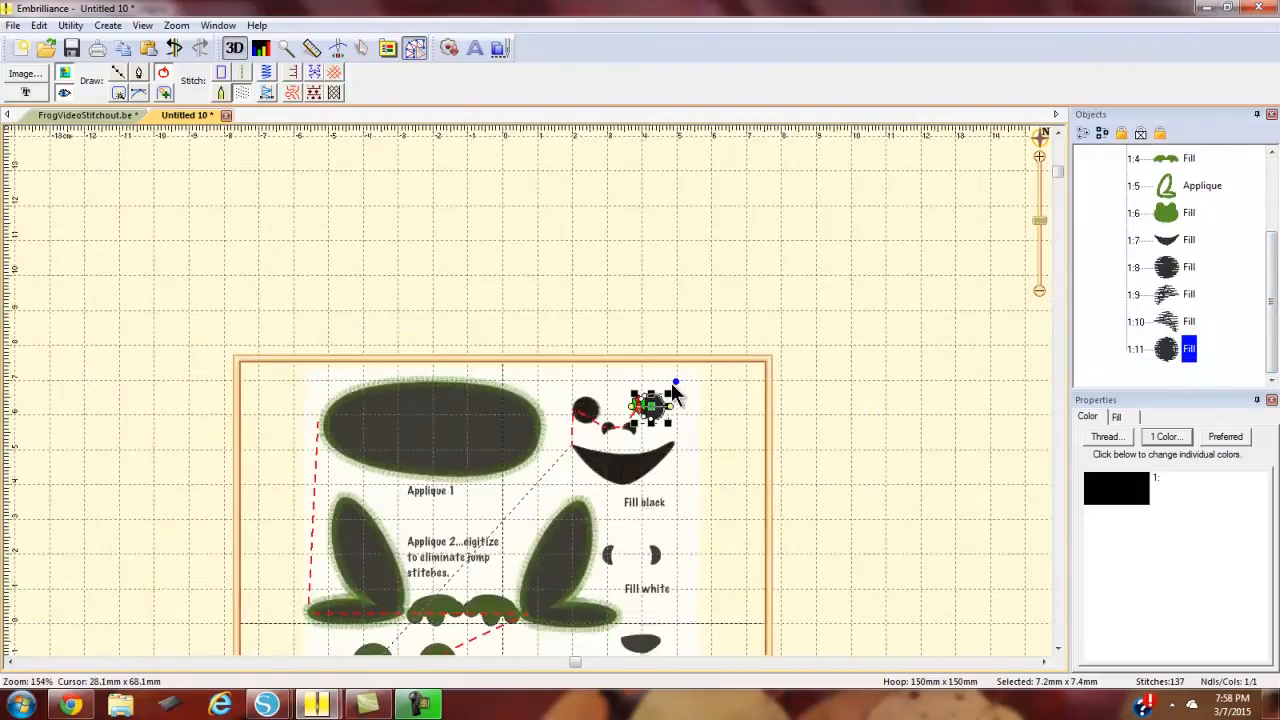
pyautogui.moveTo(686, 543); pyautogui.dragTo(726, 309)
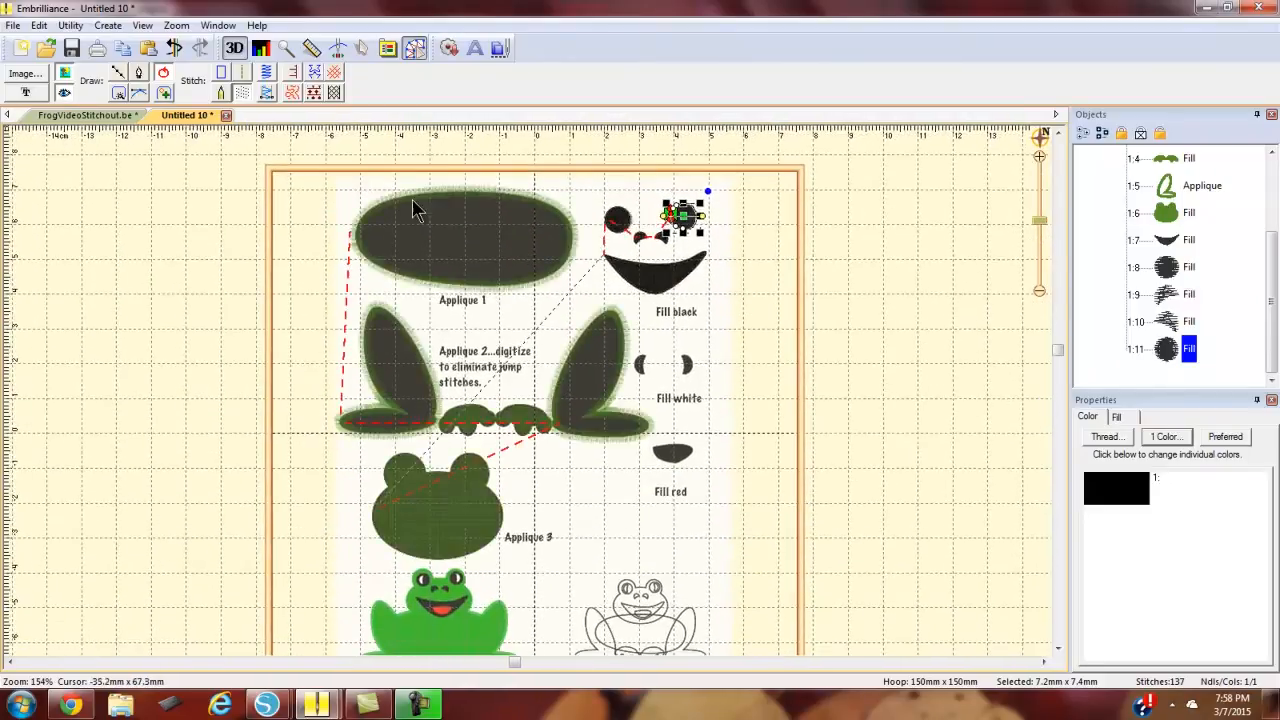
pyautogui.click(118, 93)
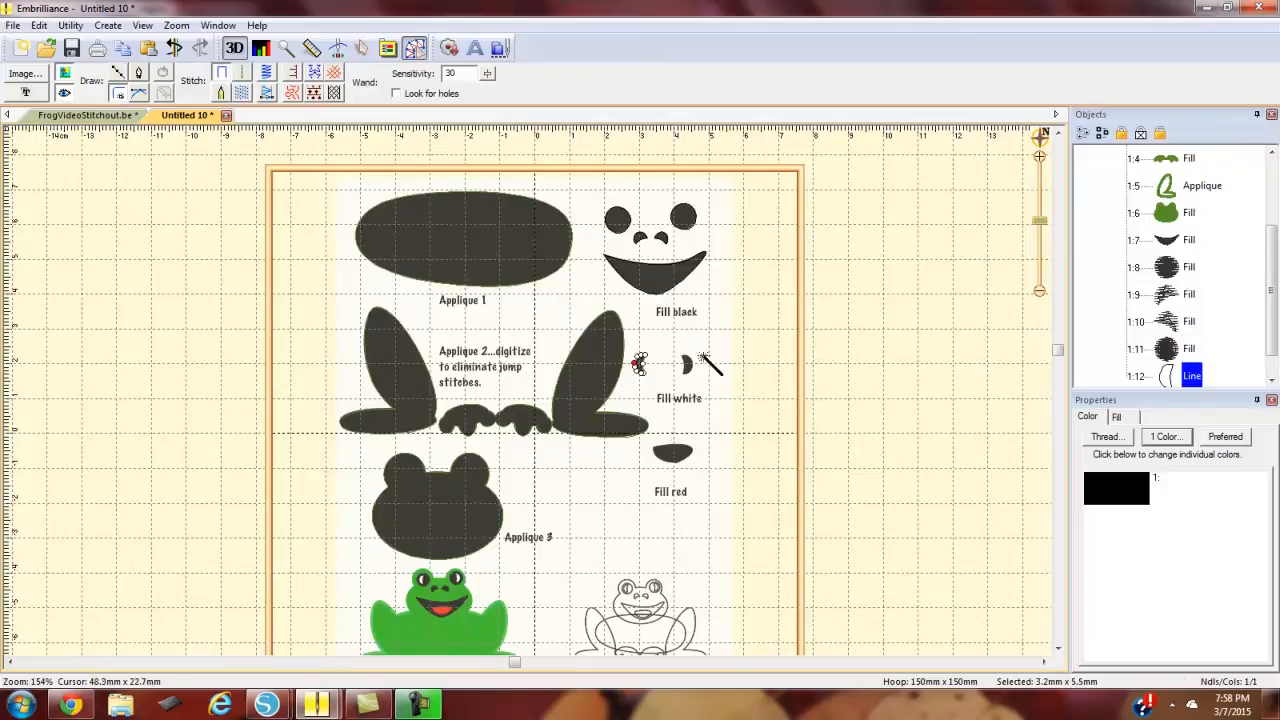
# Set the left crescent's thread to Marathon Rayon 1179 Lily White and assign it a fill stitch
pyautogui.click(1135, 488)
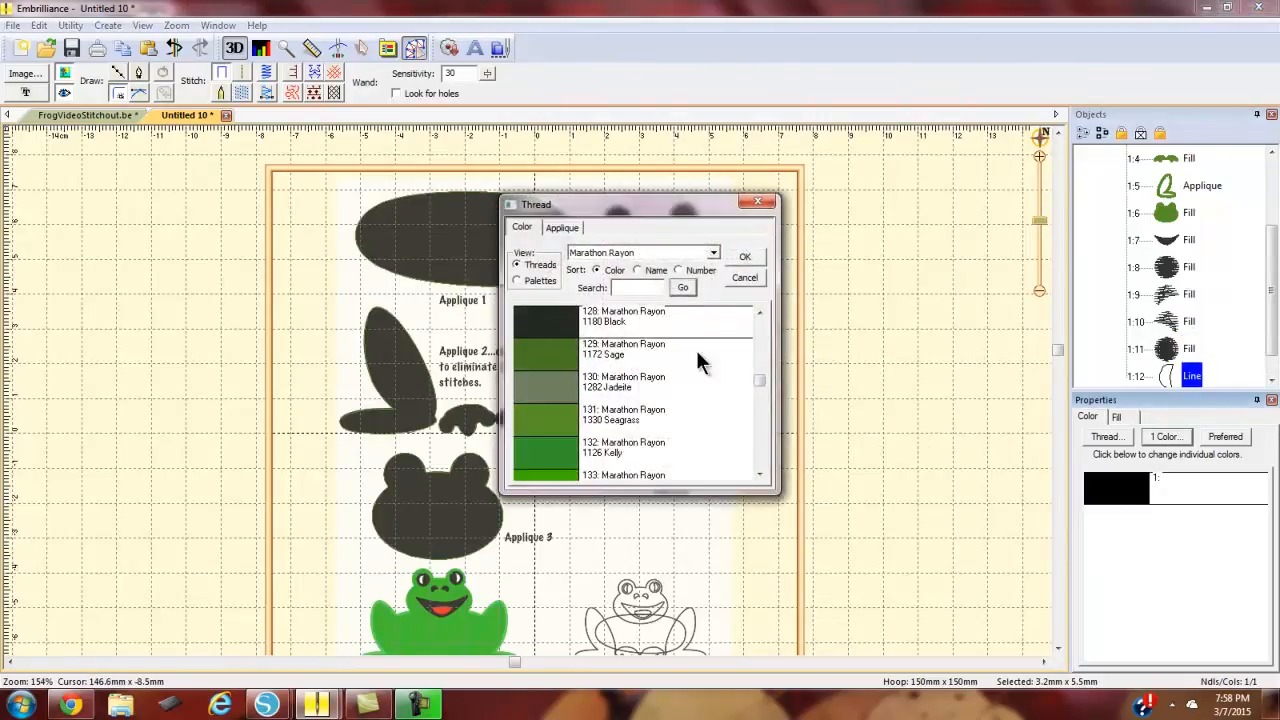
pyautogui.moveTo(757, 392); pyautogui.dragTo(760, 466)
pyautogui.click(537, 400)
pyautogui.click(750, 259)
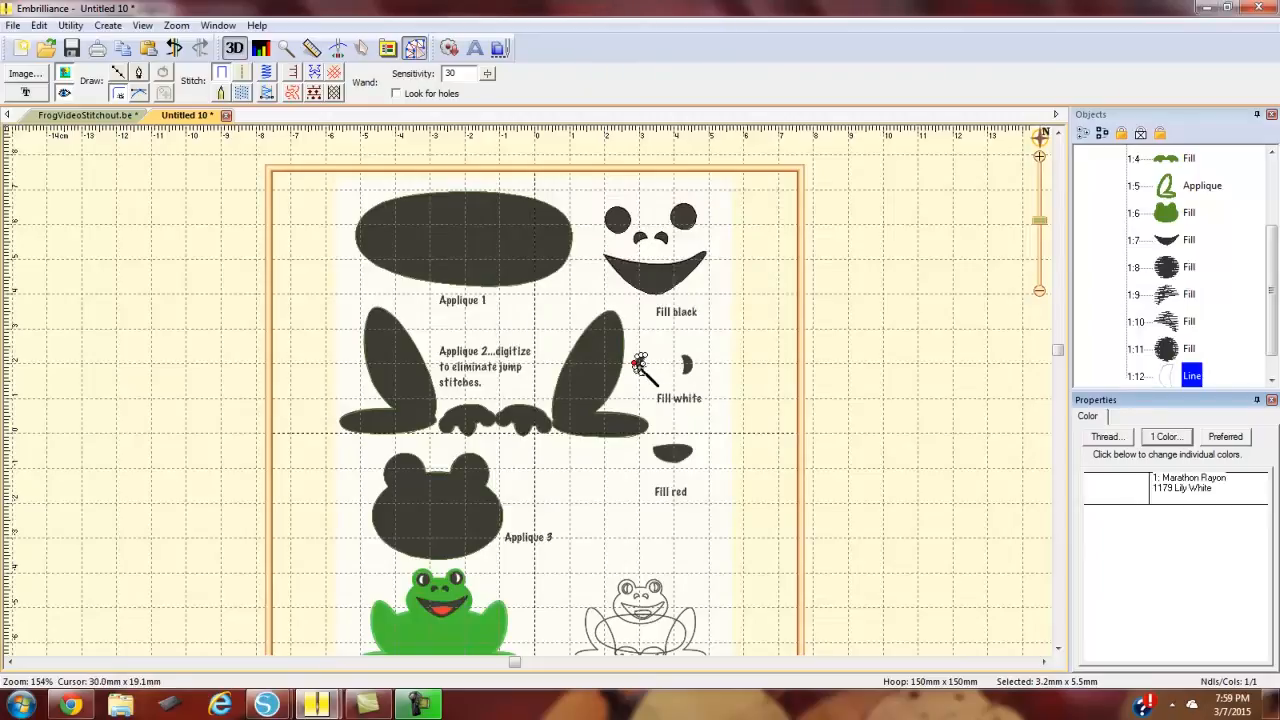
pyautogui.rightClick(641, 374)
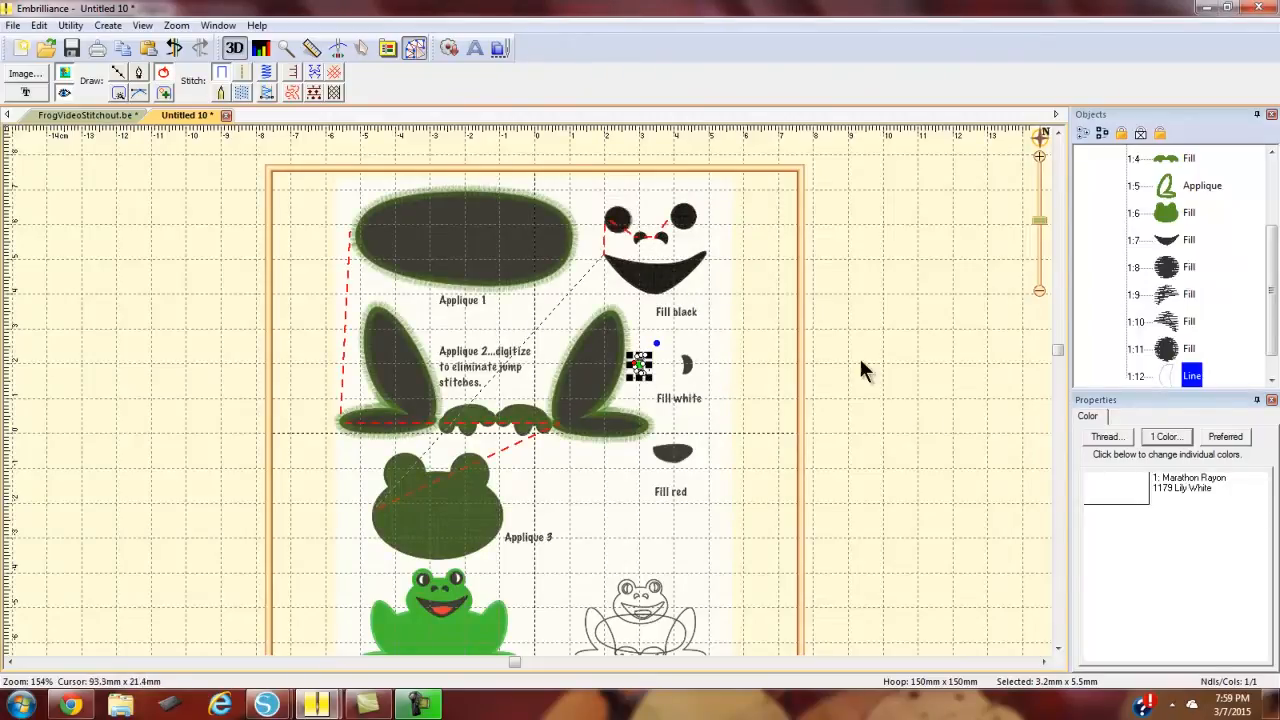
pyautogui.click(241, 92)
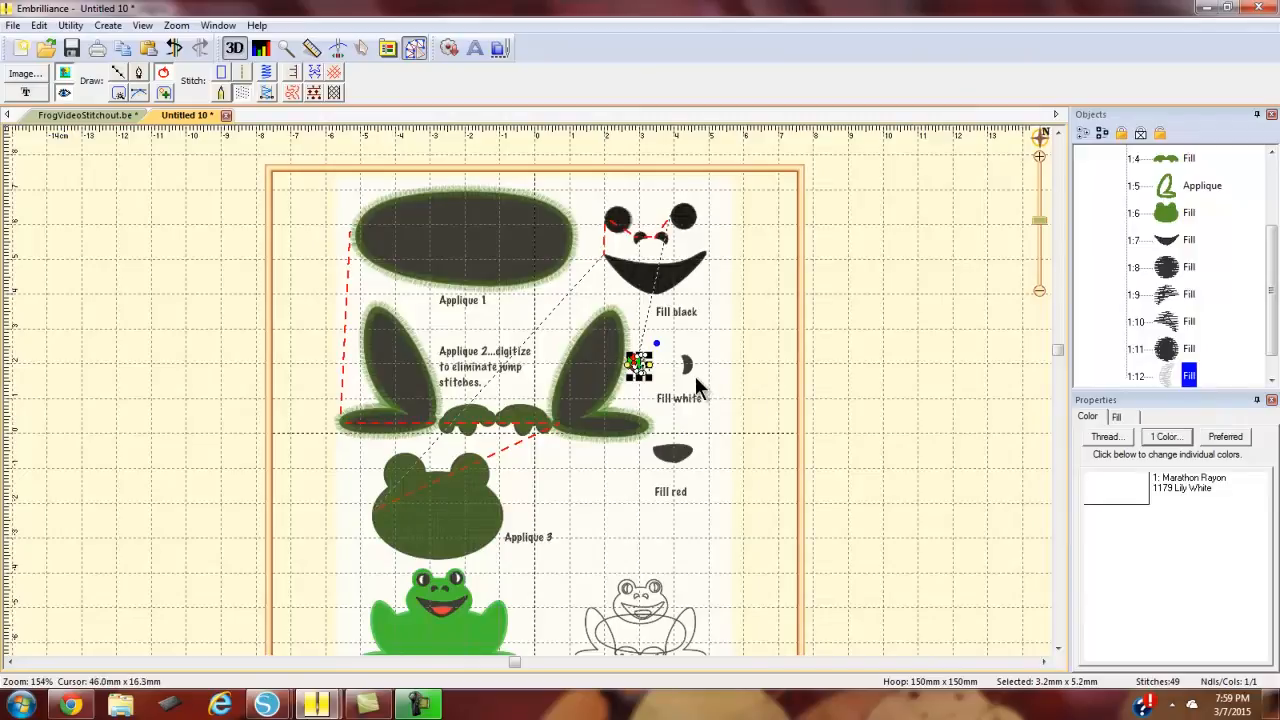
# Trace the right Fill white crescent with the magic wand
pyautogui.click(142, 91)
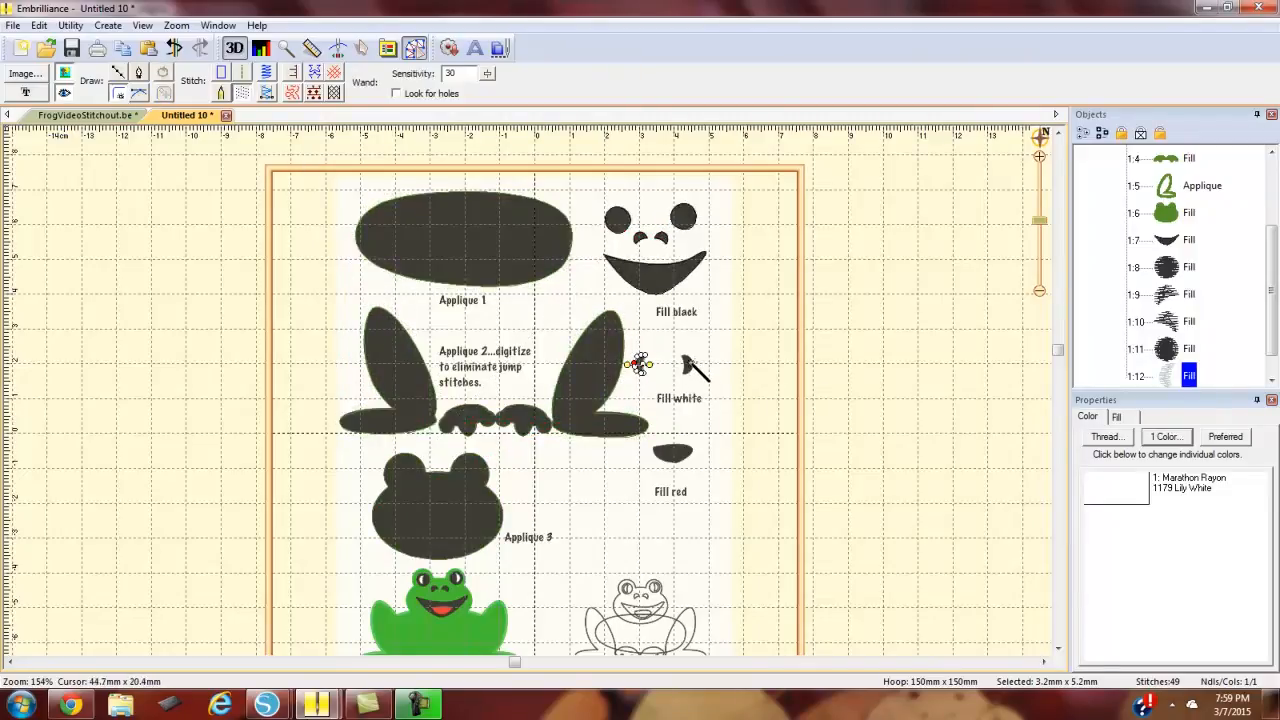
pyautogui.click(684, 360)
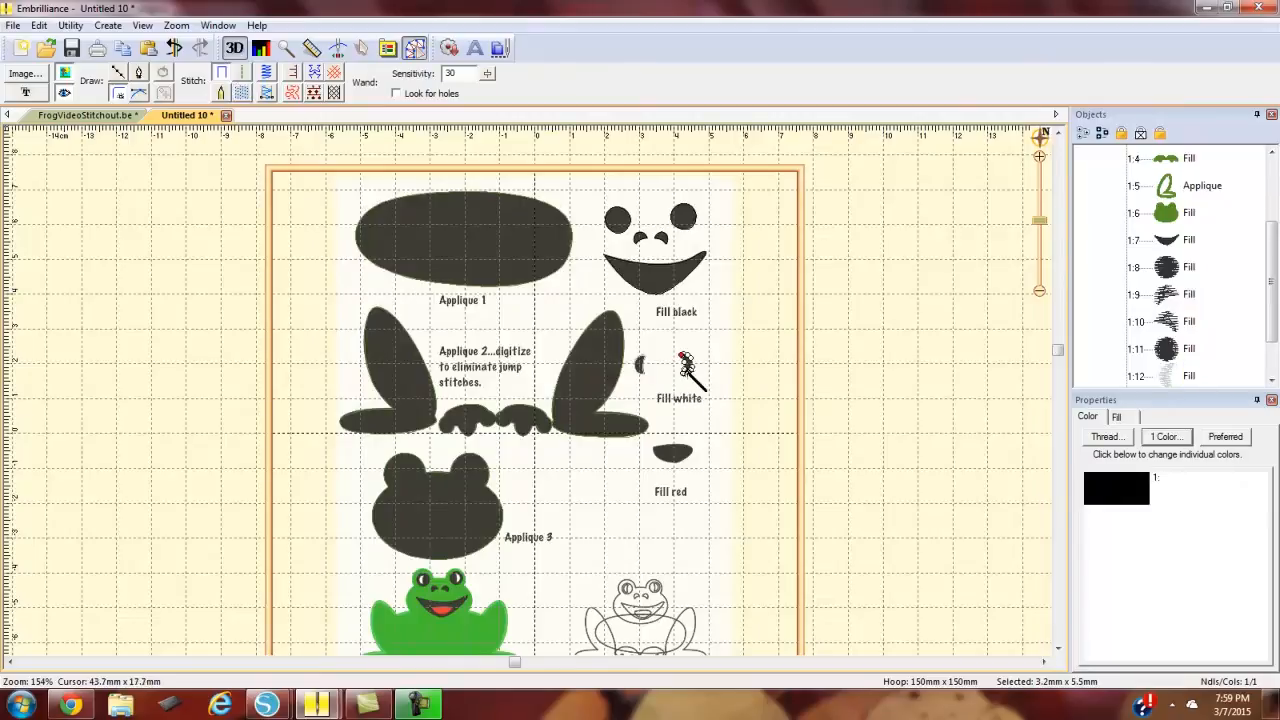
pyautogui.rightClick(687, 370)
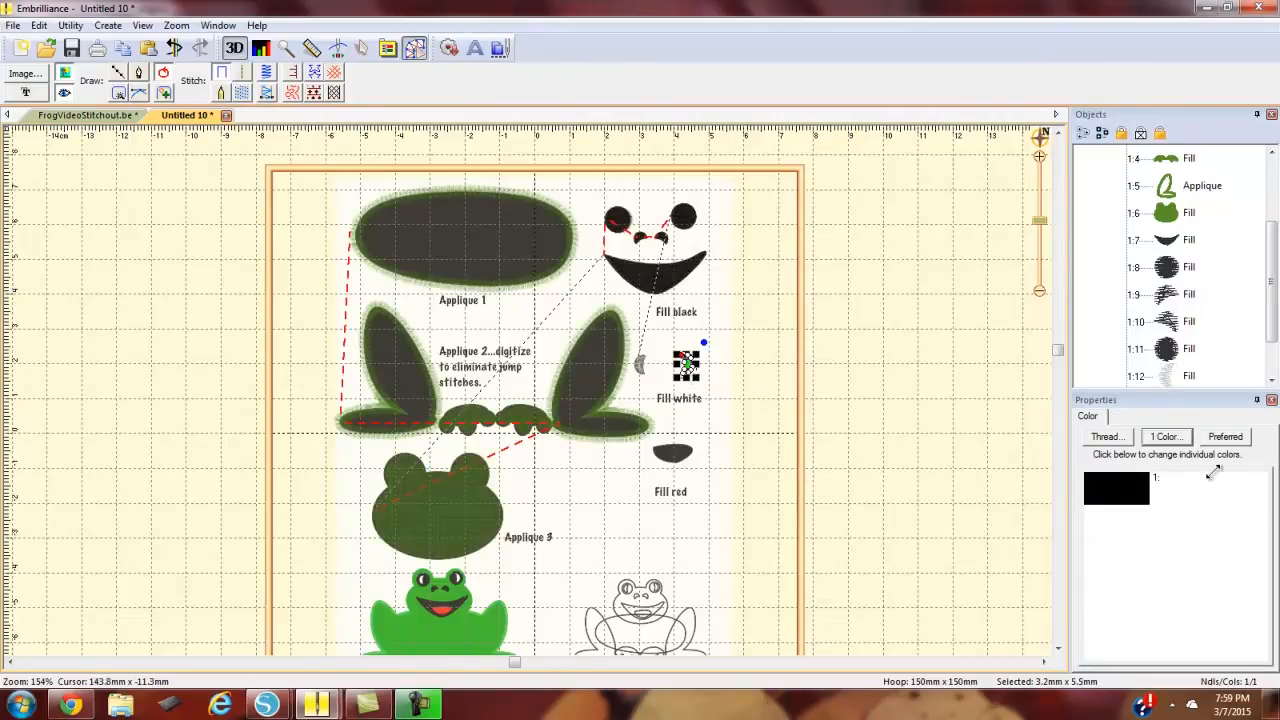
# Convert the frog head labelled Applique 3 from a fill stitch to an applique stitch
pyautogui.moveTo(1273, 320)
pyautogui.mouseDown()
pyautogui.moveTo(1265, 390)
pyautogui.moveTo(1266, 329)
pyautogui.mouseUp()
pyautogui.click(1162, 214)
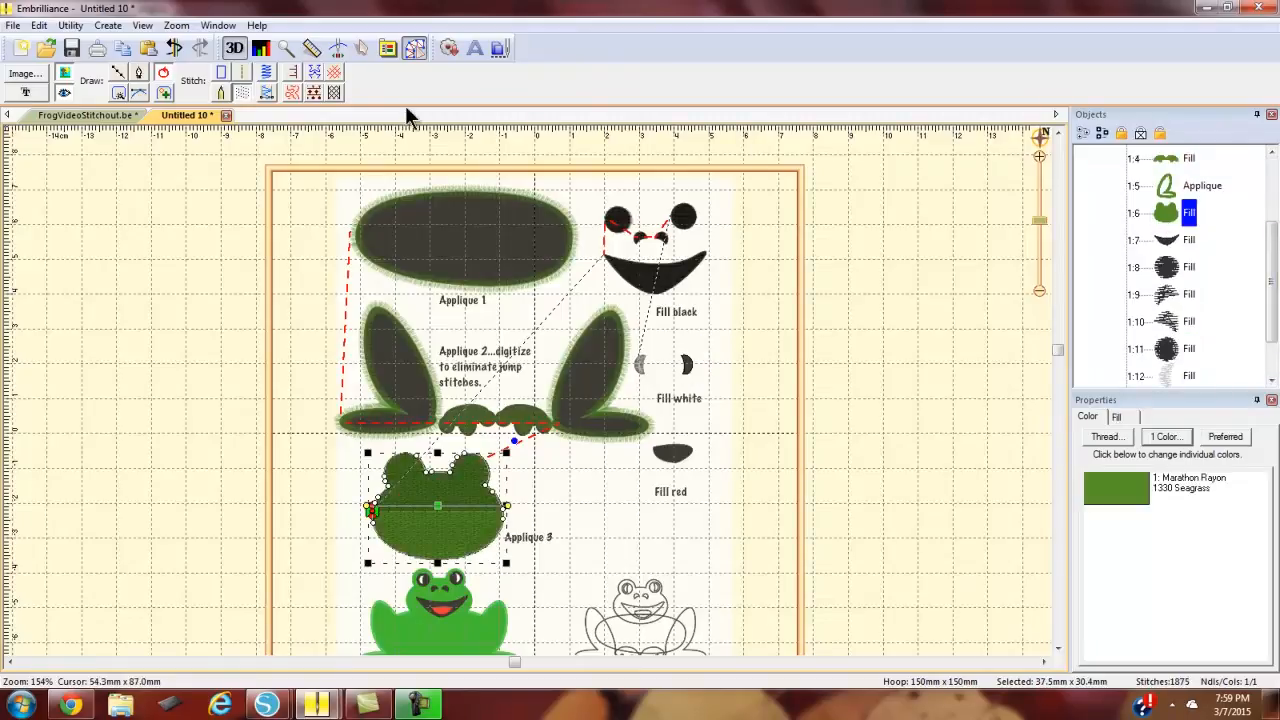
pyautogui.click(296, 71)
# Assign a fill stitch to the right crescent and set its thread to Marathon Rayon 1179 Lily White
pyautogui.moveTo(1268, 310); pyautogui.dragTo(1274, 374)
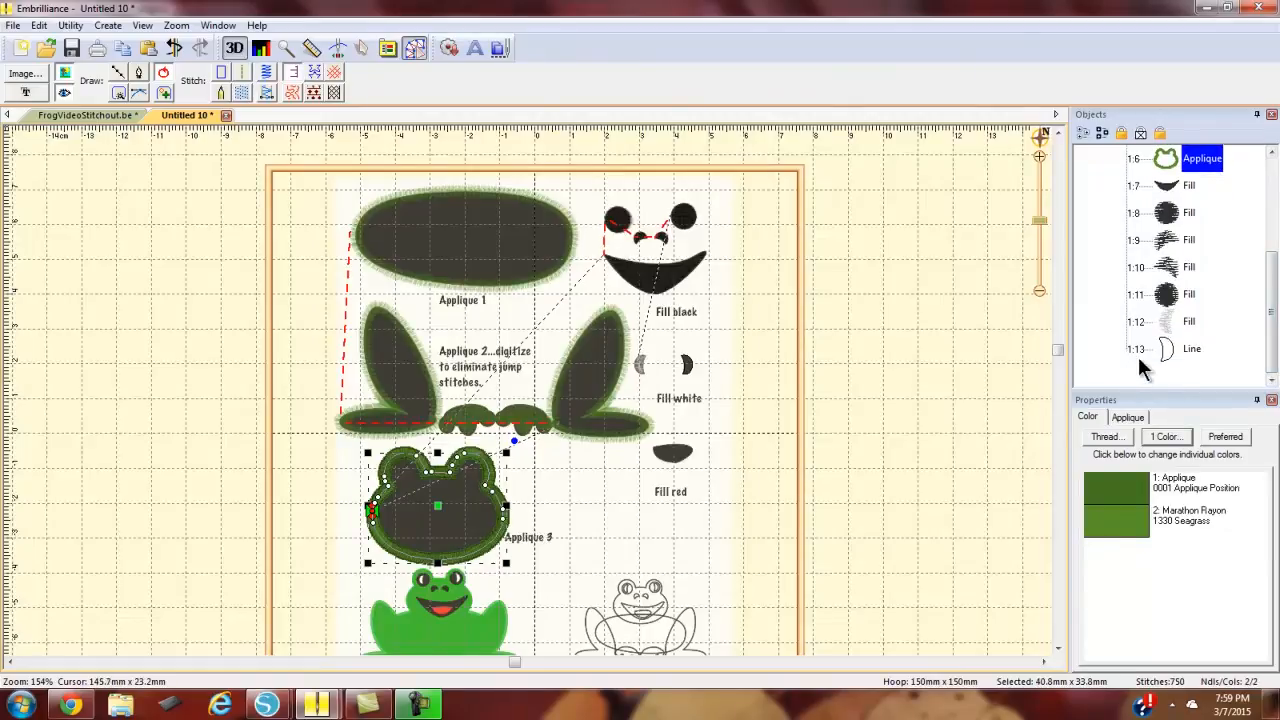
pyautogui.click(1177, 348)
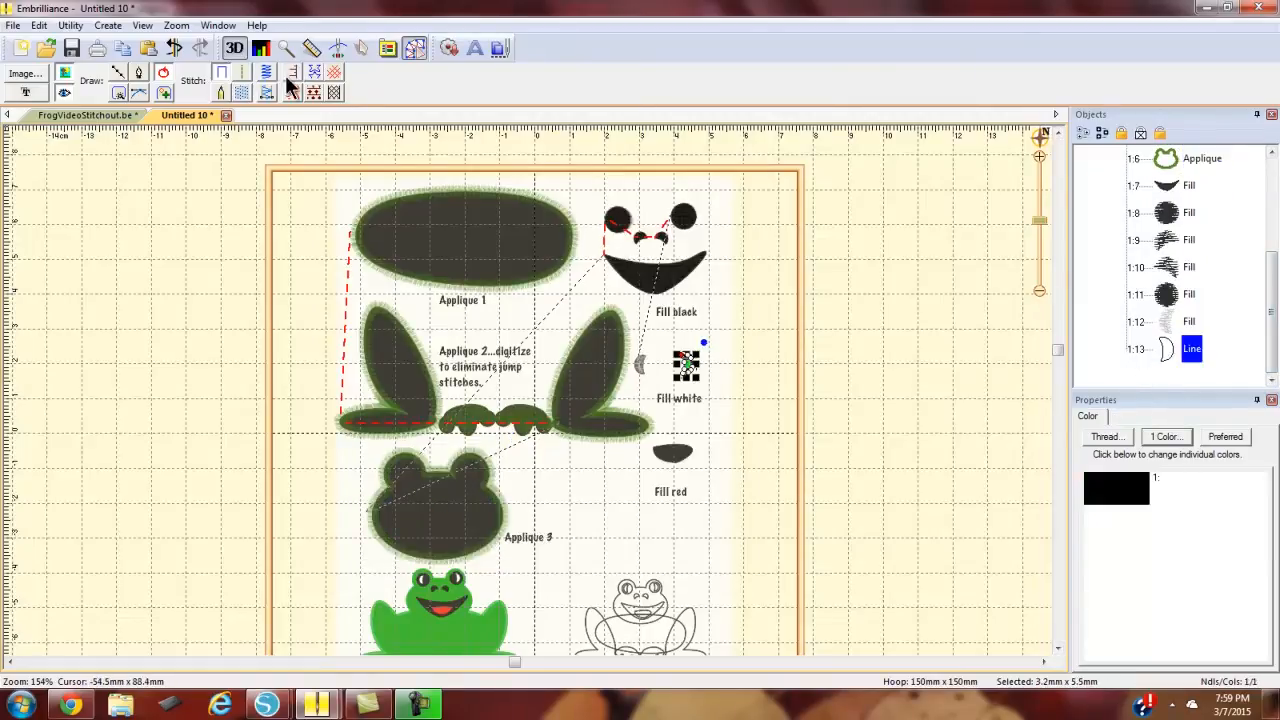
pyautogui.click(241, 93)
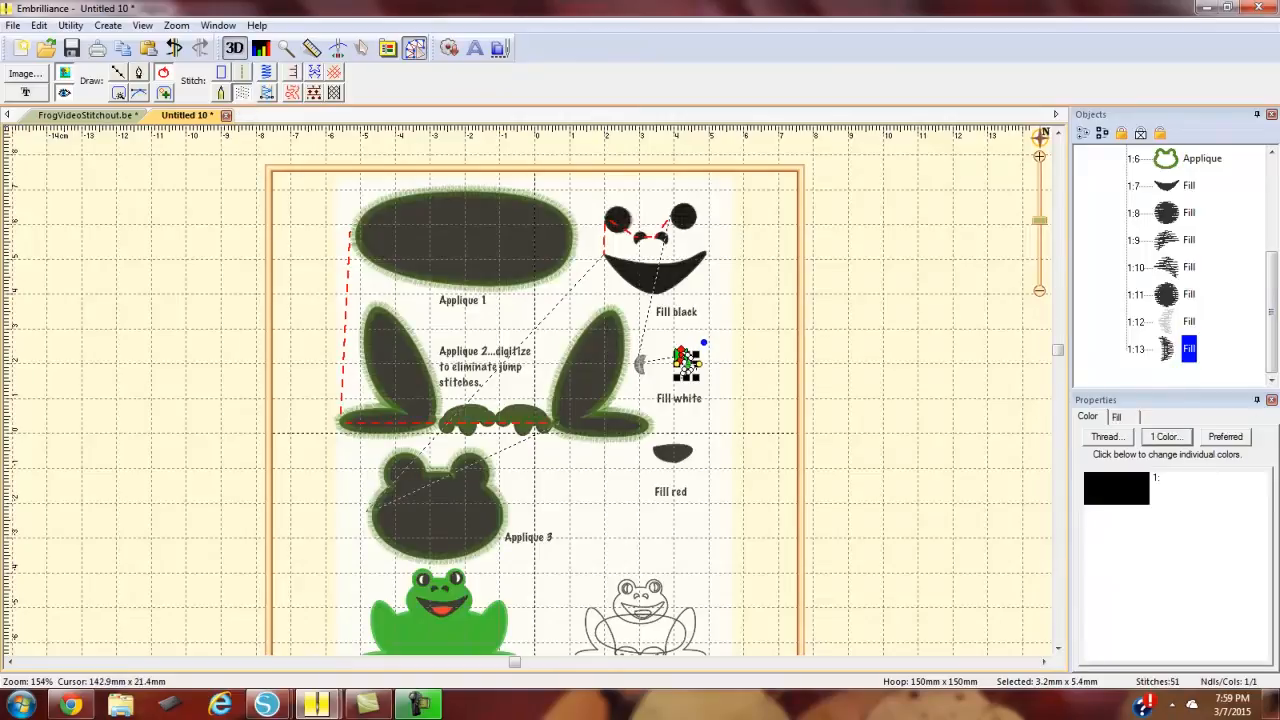
pyautogui.click(1120, 497)
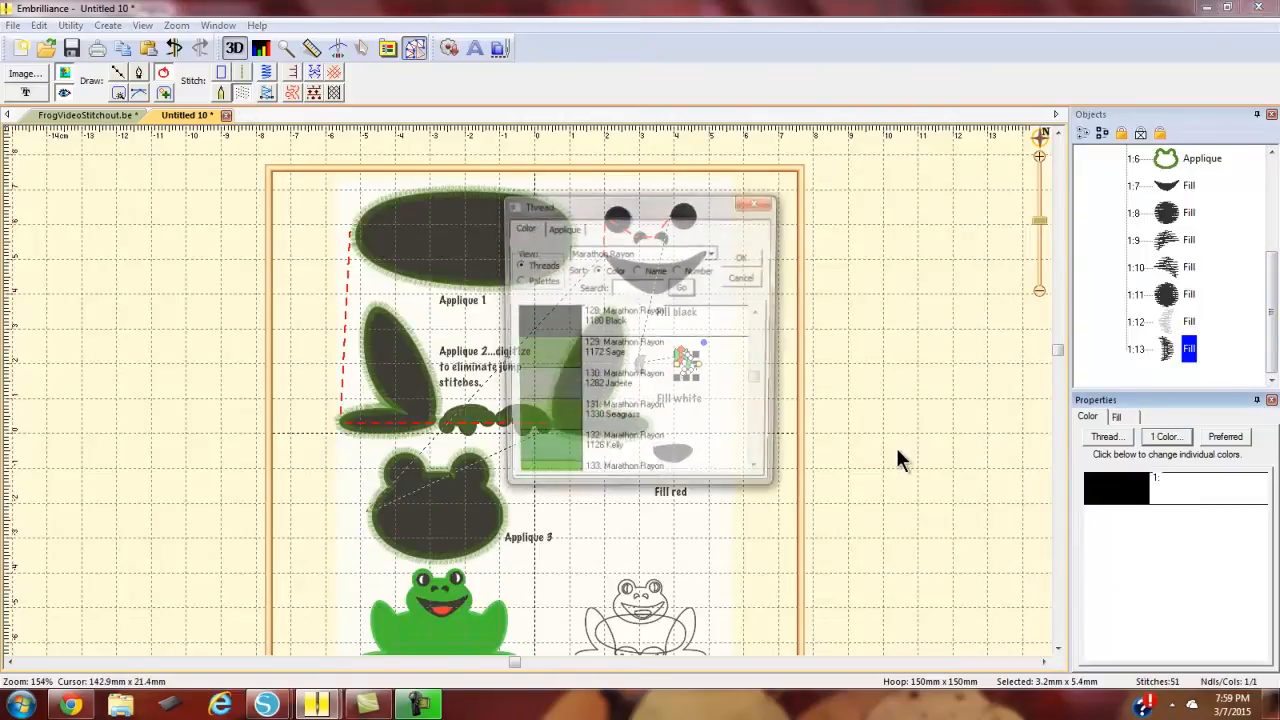
pyautogui.moveTo(761, 392); pyautogui.dragTo(760, 472)
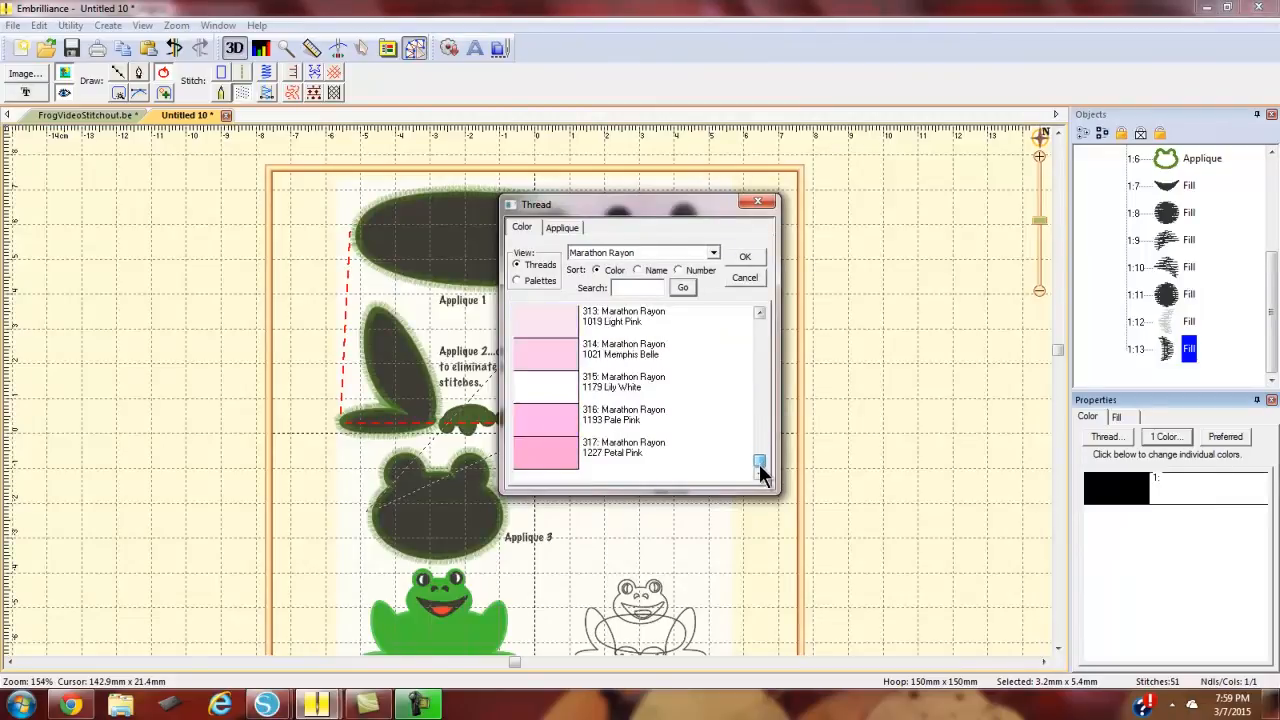
pyautogui.click(745, 258)
pyautogui.moveTo(1272, 355)
pyautogui.mouseDown()
pyautogui.moveTo(1272, 303)
pyautogui.moveTo(1272, 368)
pyautogui.mouseUp()
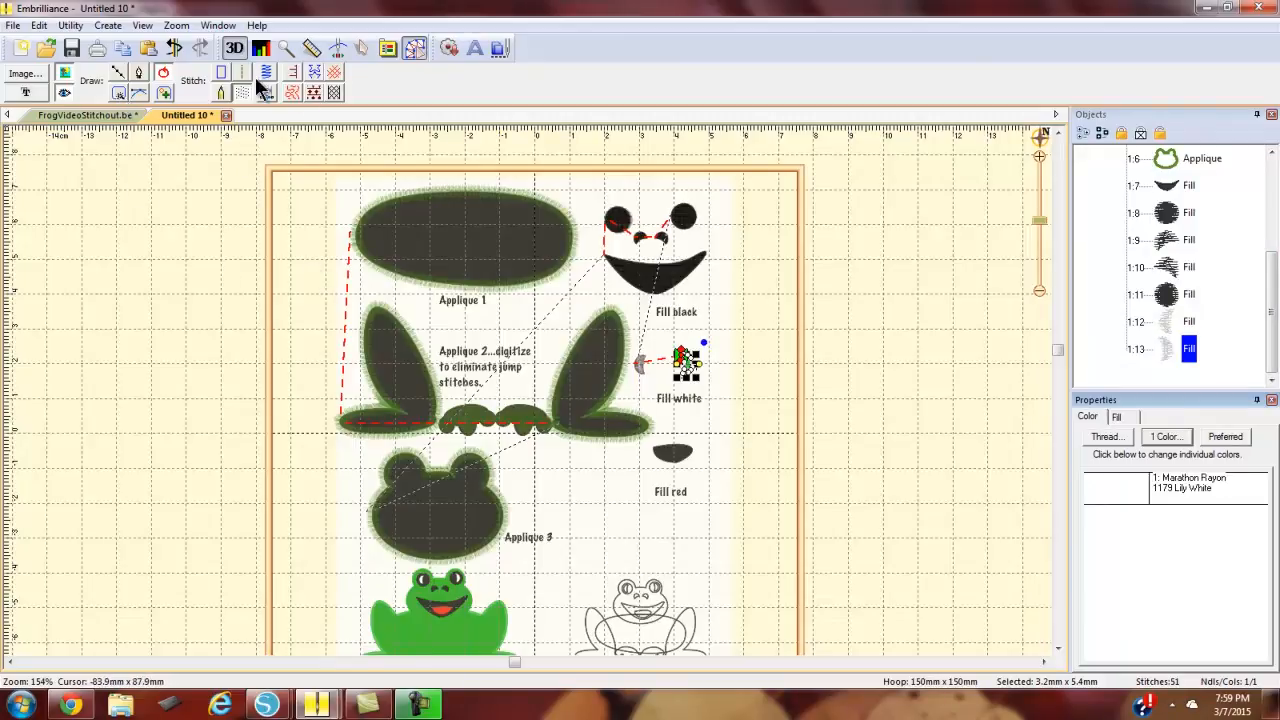
# Trace the Fill red tongue shape with the magic wand and assign it a fill stitch
pyautogui.click(118, 93)
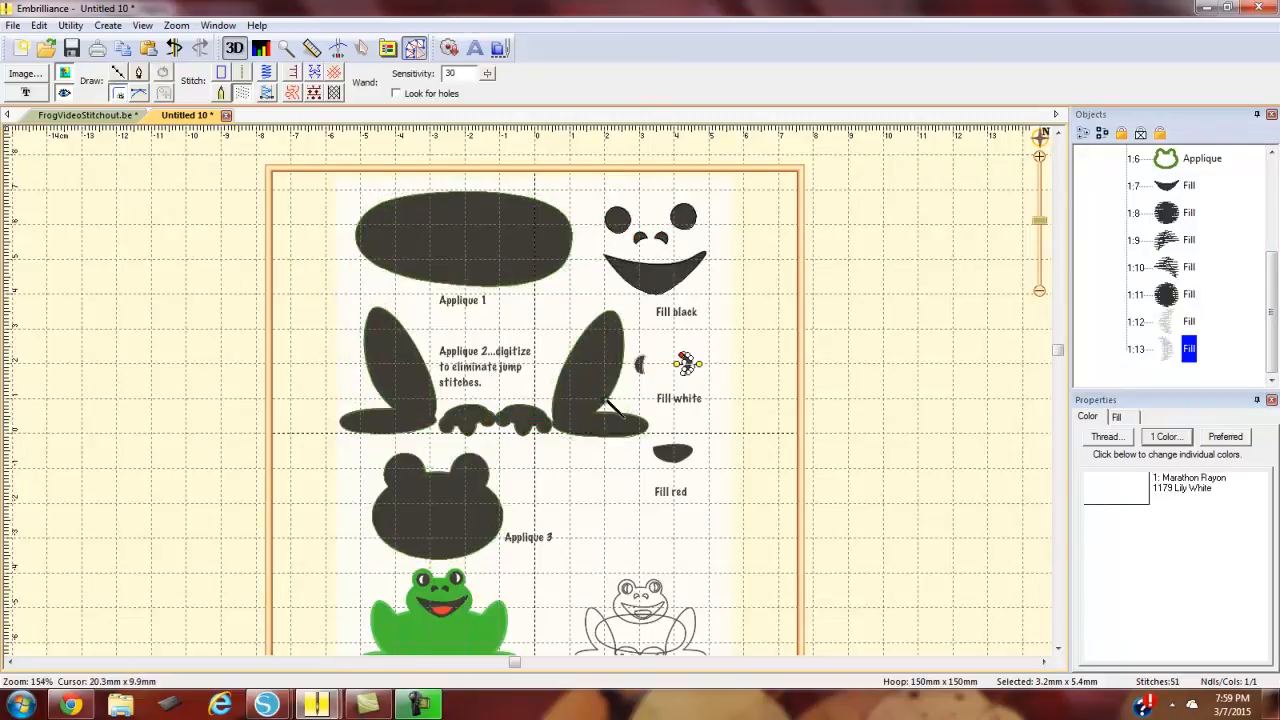
pyautogui.click(668, 452)
pyautogui.rightClick(669, 460)
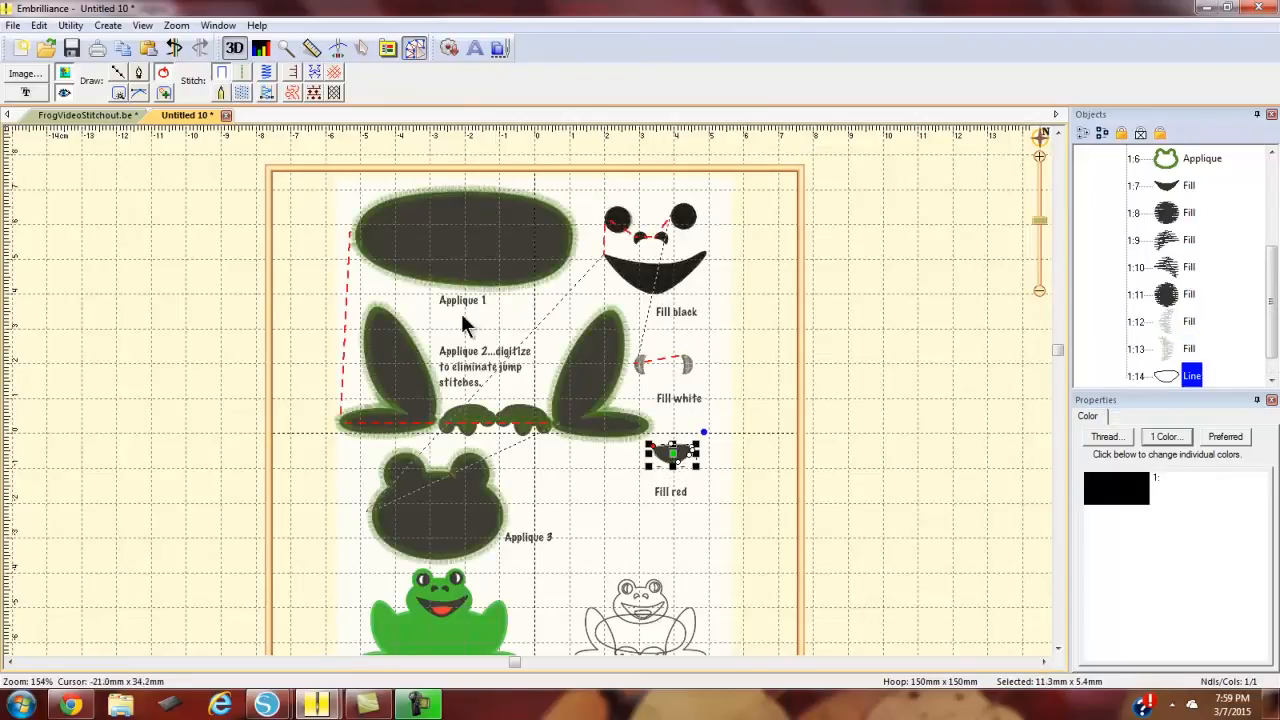
pyautogui.click(242, 92)
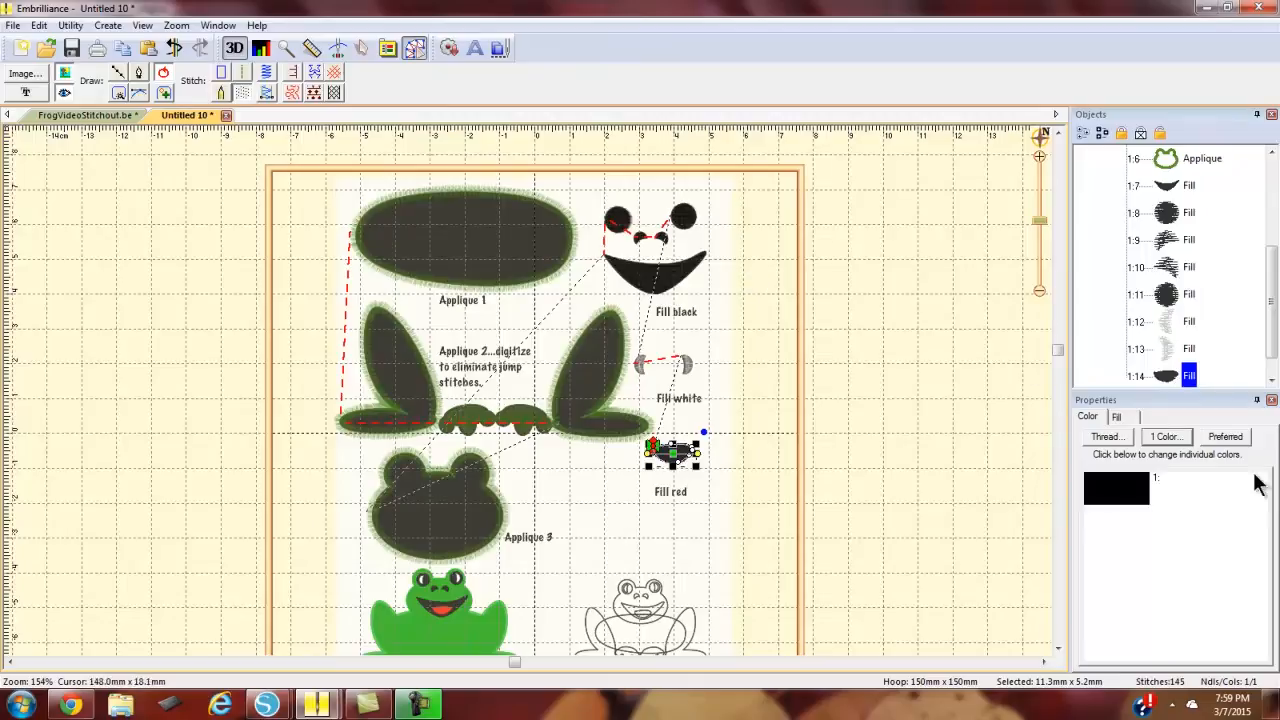
# Set the tongue fill's thread to Marathon Rayon 1155 Red Wine
pyautogui.click(1110, 490)
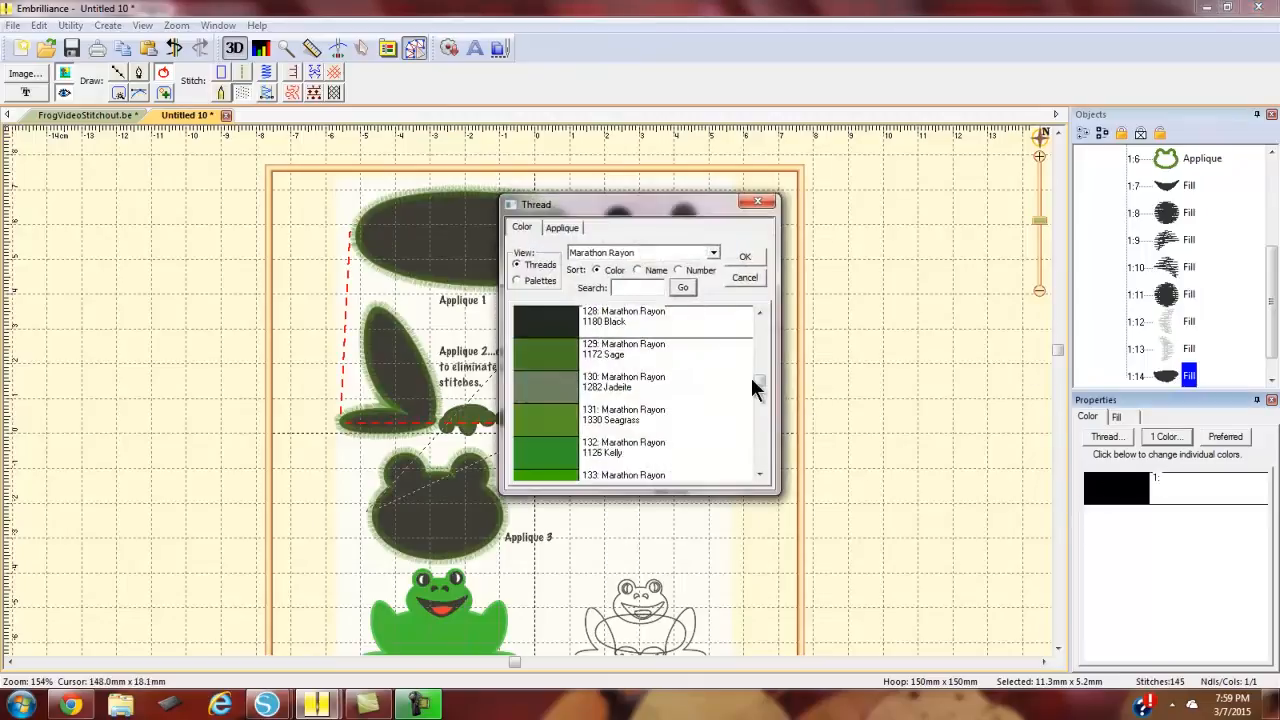
pyautogui.moveTo(760, 380); pyautogui.dragTo(756, 459)
pyautogui.click(610, 318)
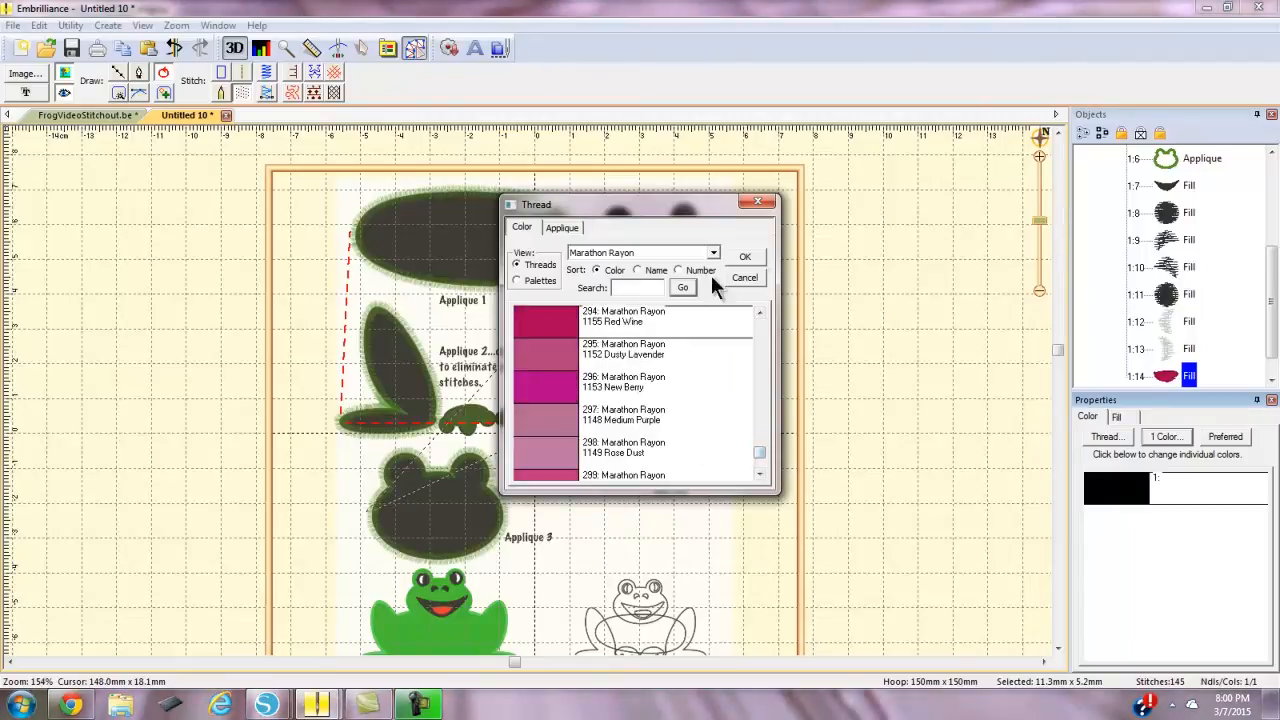
pyautogui.click(745, 256)
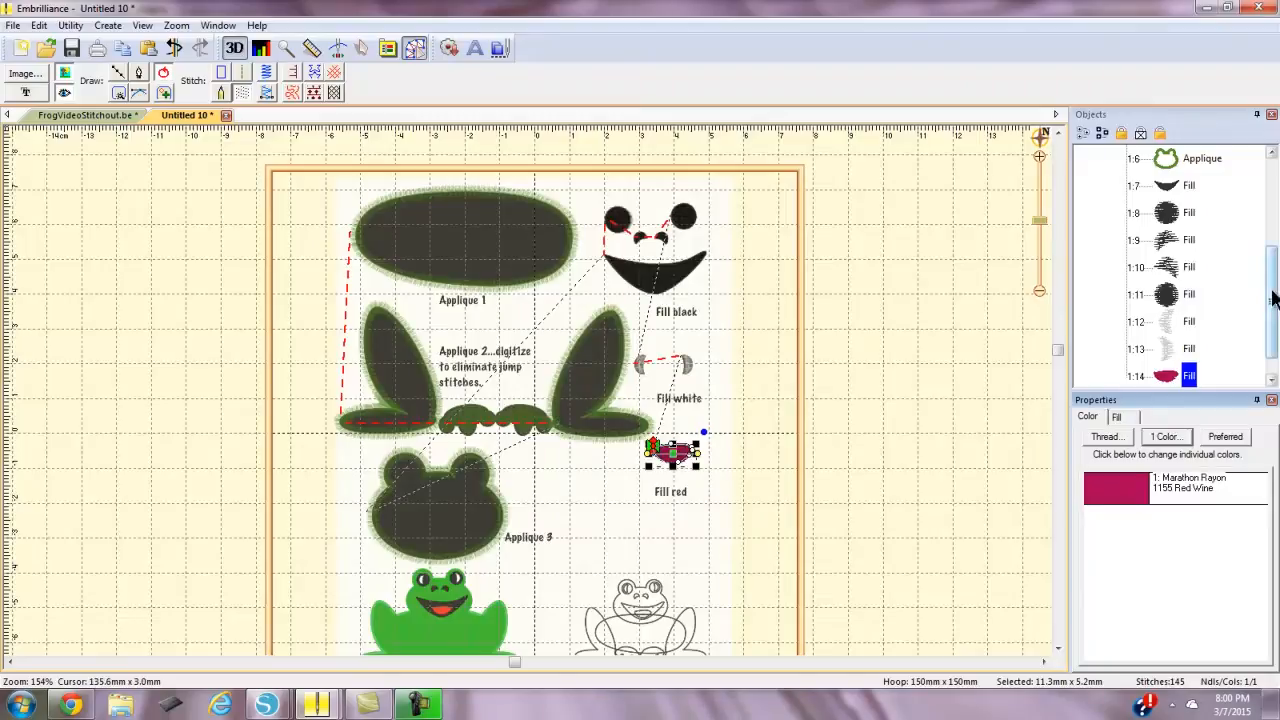
# Move the DigitizeFrog background image out of the hoop, to the right of the traced parts
pyautogui.moveTo(1276, 296); pyautogui.dragTo(1275, 196)
pyautogui.click(1208, 186)
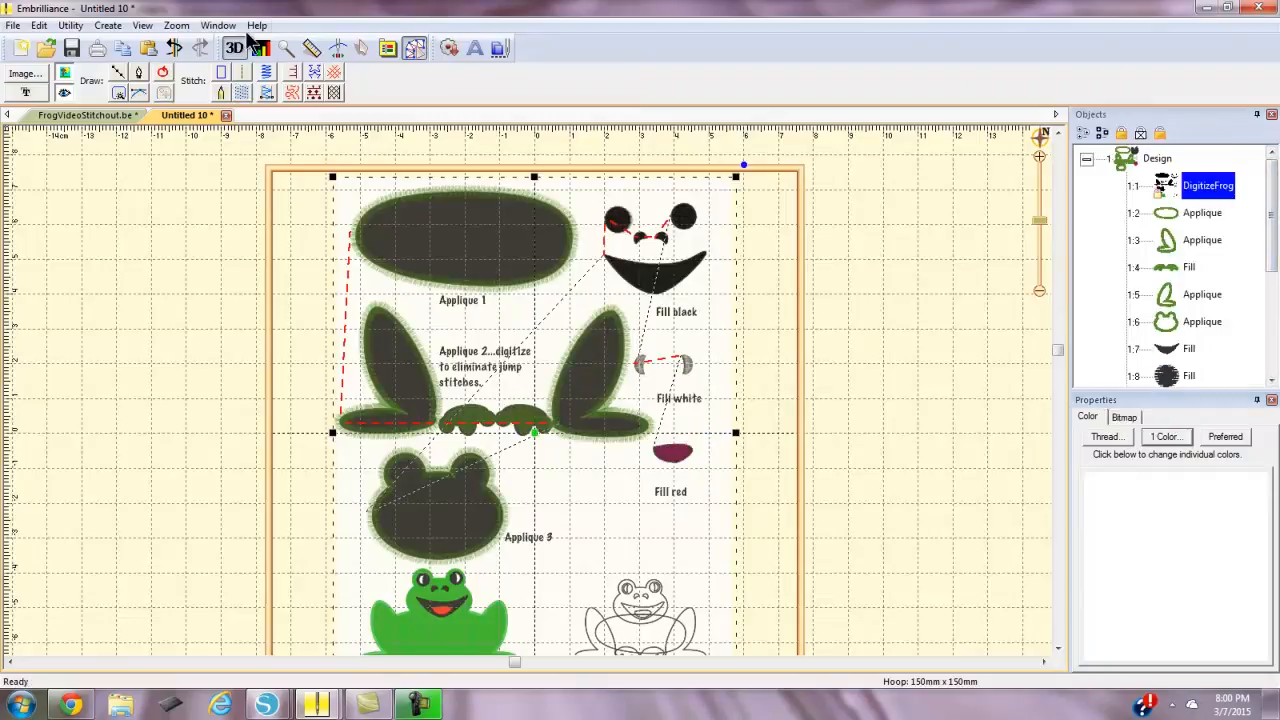
pyautogui.click(365, 47)
pyautogui.moveTo(554, 515); pyautogui.dragTo(1048, 499)
pyautogui.click(1048, 500)
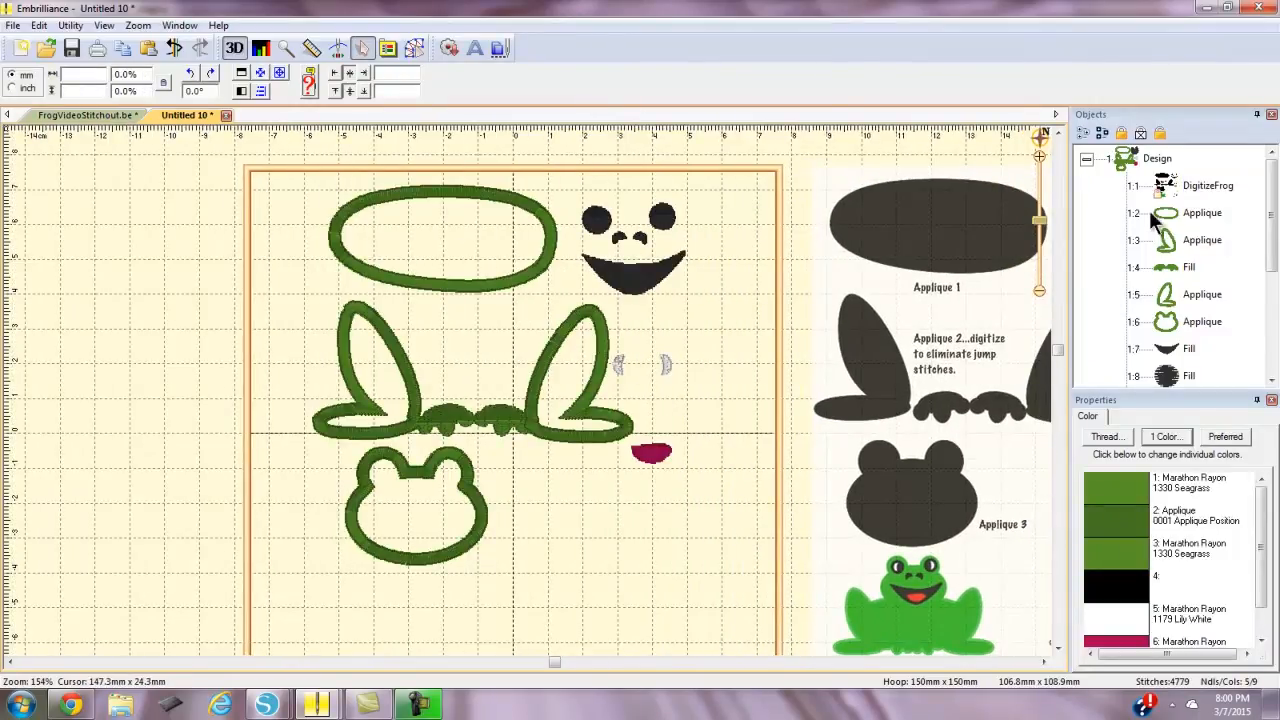
# Move the oval body applique to the hoop centre, and place both leg appliques with the feet fill together around it
pyautogui.click(480, 290)
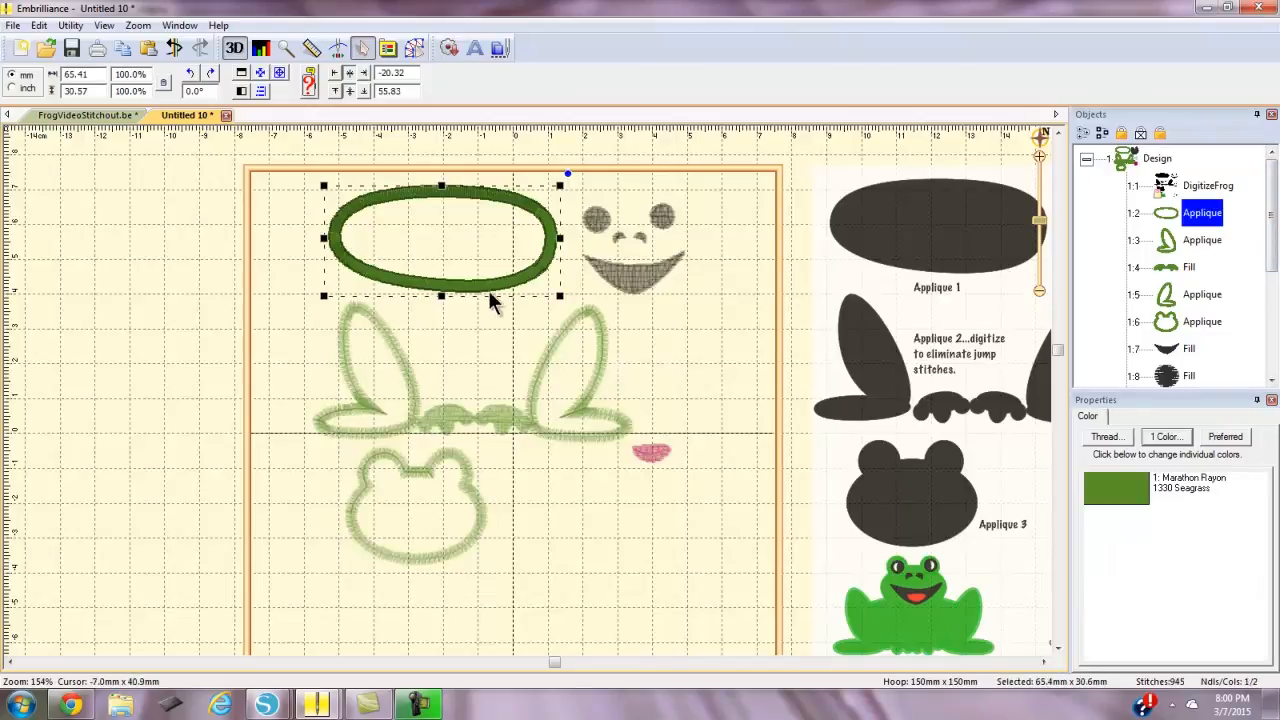
pyautogui.moveTo(443, 277); pyautogui.dragTo(527, 473)
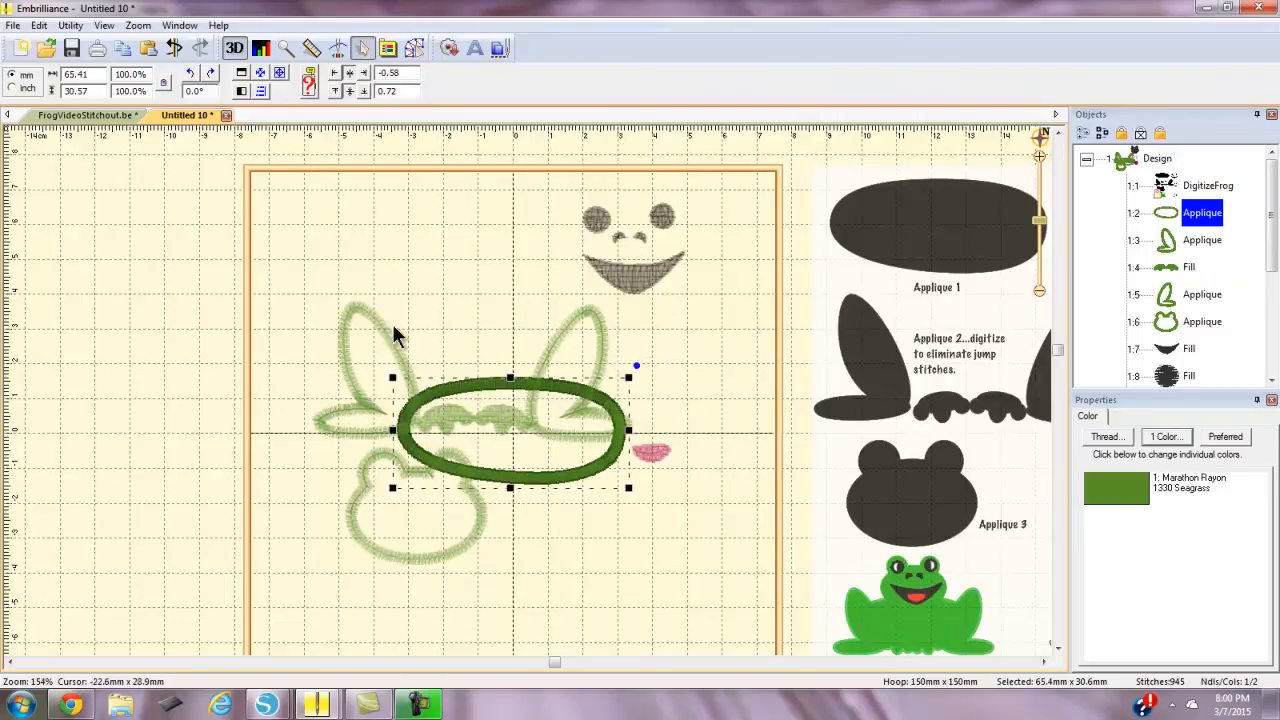
pyautogui.click(1200, 240)
pyautogui.keyDown('ctrl'); pyautogui.click(1185, 269); pyautogui.keyUp('ctrl')
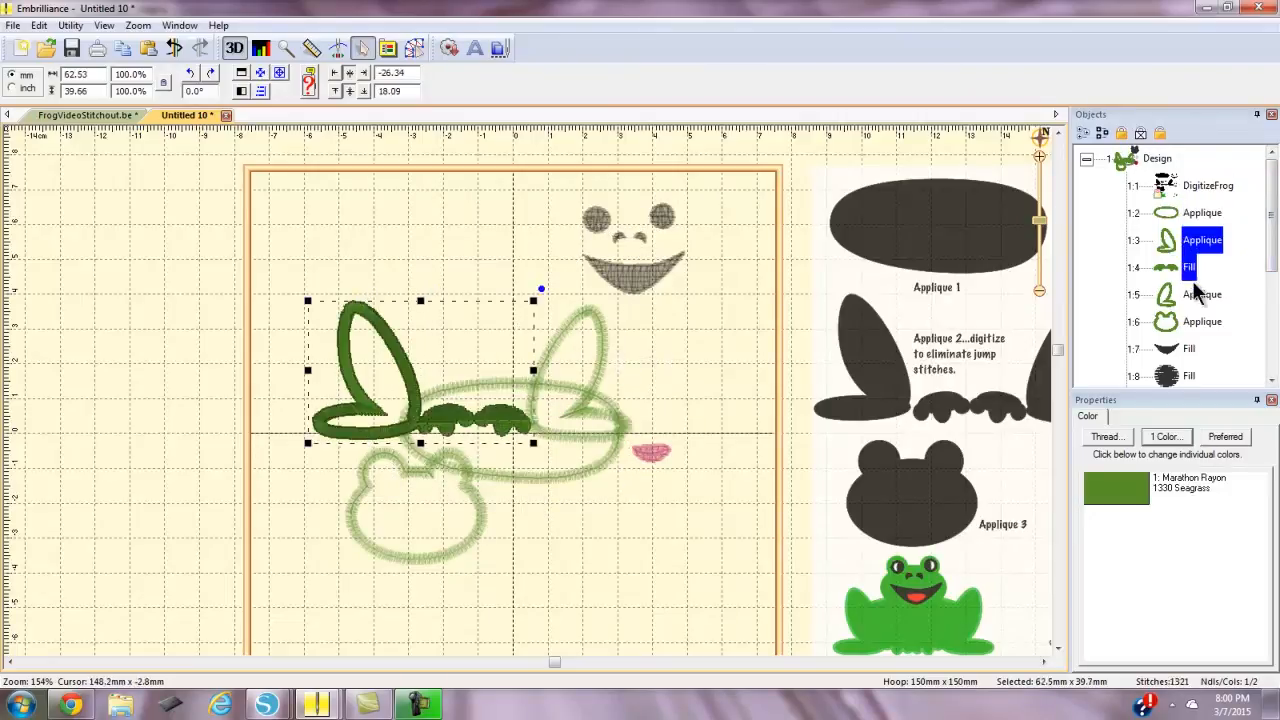
pyautogui.moveTo(592, 404); pyautogui.dragTo(631, 460)
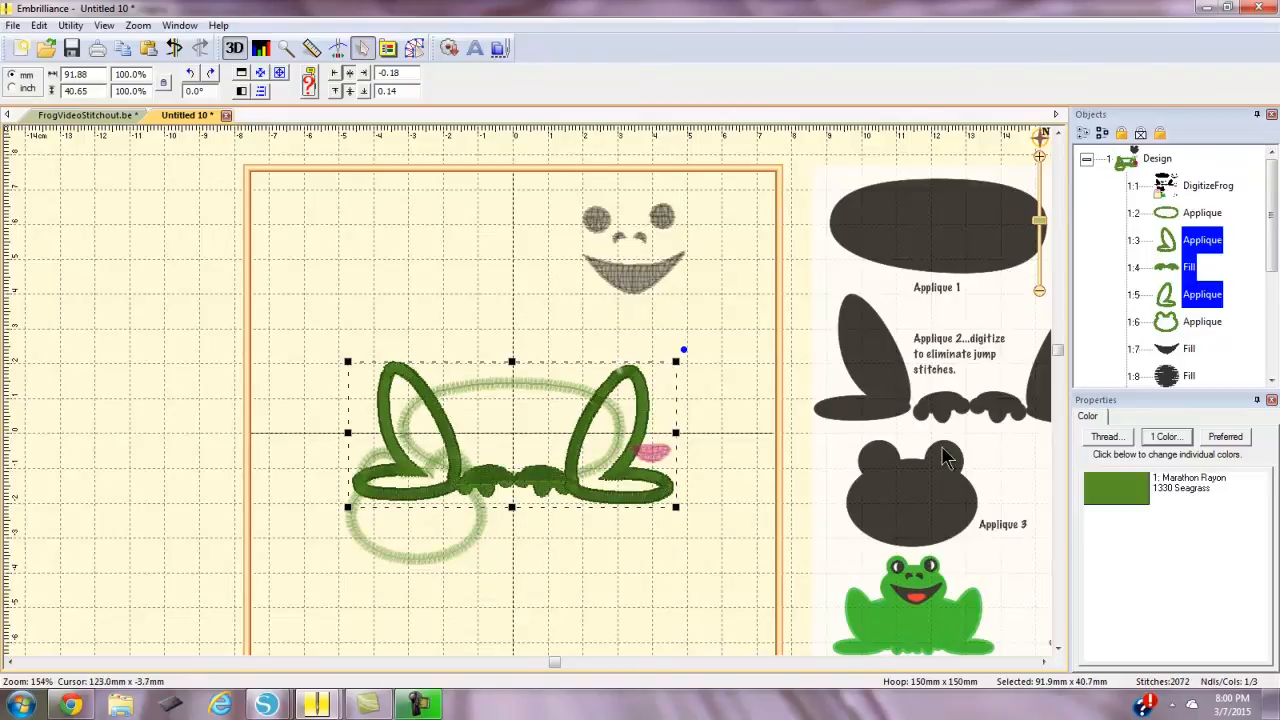
# Place the frog head applique over the top of the oval body, and move the mouth, eye and nostril fills together onto the head
pyautogui.click(1176, 320)
pyautogui.moveTo(473, 548); pyautogui.dragTo(554, 389)
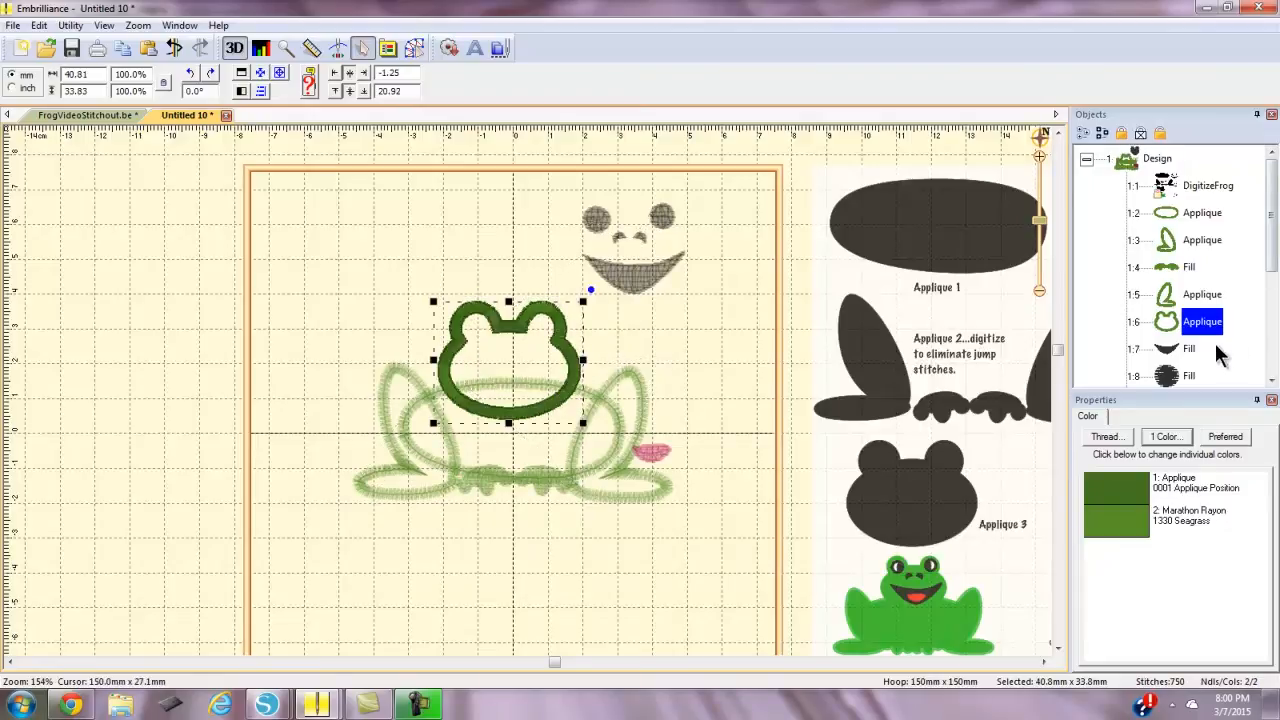
pyautogui.moveTo(1273, 273); pyautogui.dragTo(1271, 320)
pyautogui.click(1194, 276)
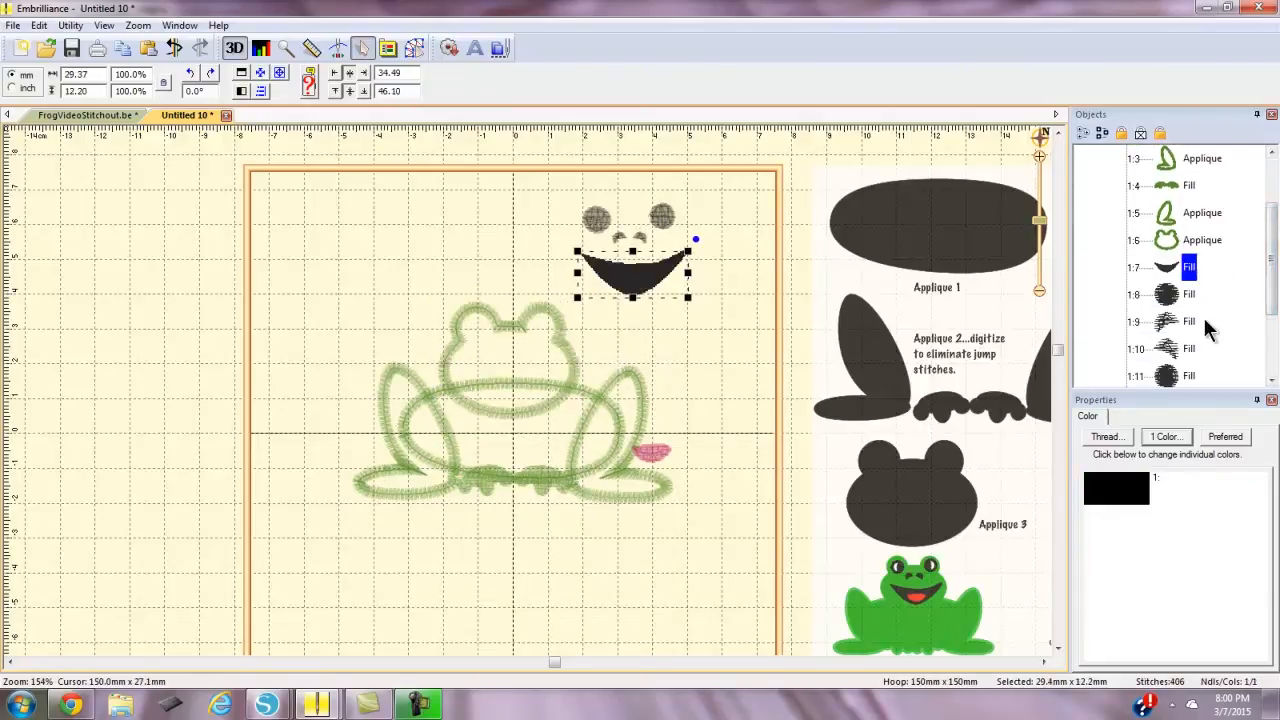
pyautogui.keyDown('shift'); pyautogui.click(1189, 295); pyautogui.keyUp('shift')
pyautogui.keyDown('shift'); pyautogui.click(1189, 348); pyautogui.keyUp('shift')
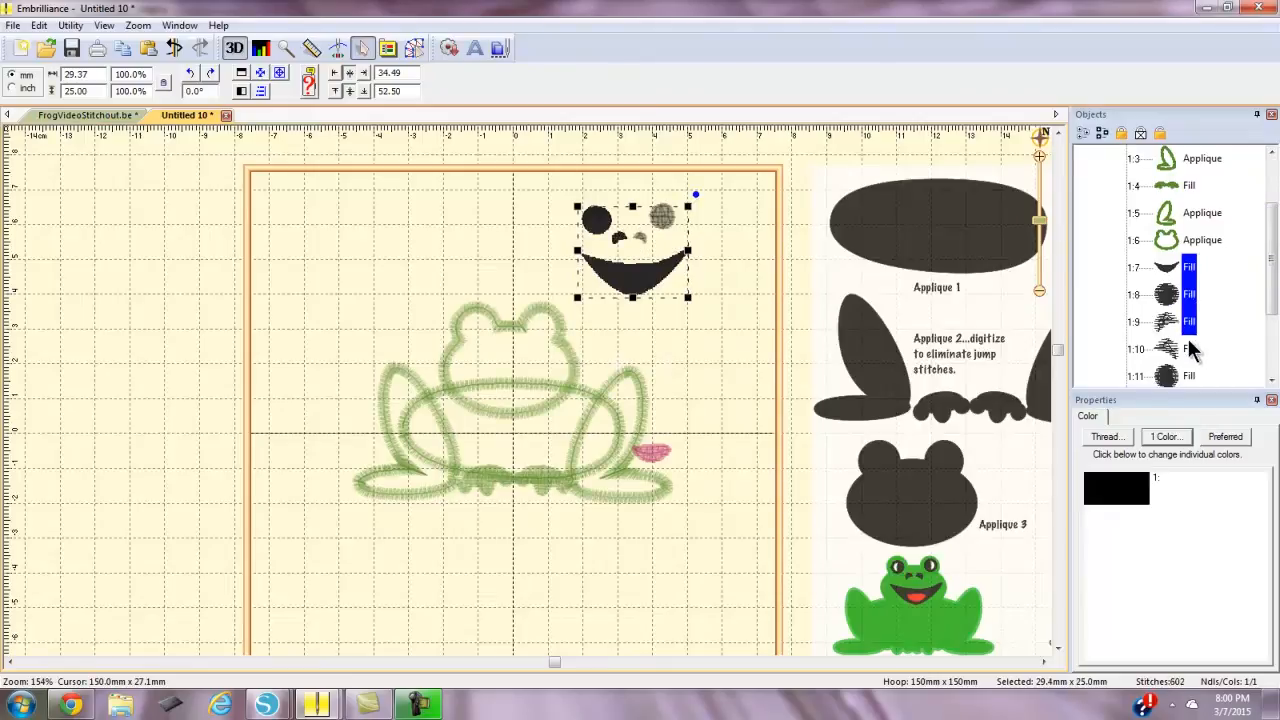
pyautogui.keyDown('shift'); pyautogui.click(1189, 376); pyautogui.keyUp('shift')
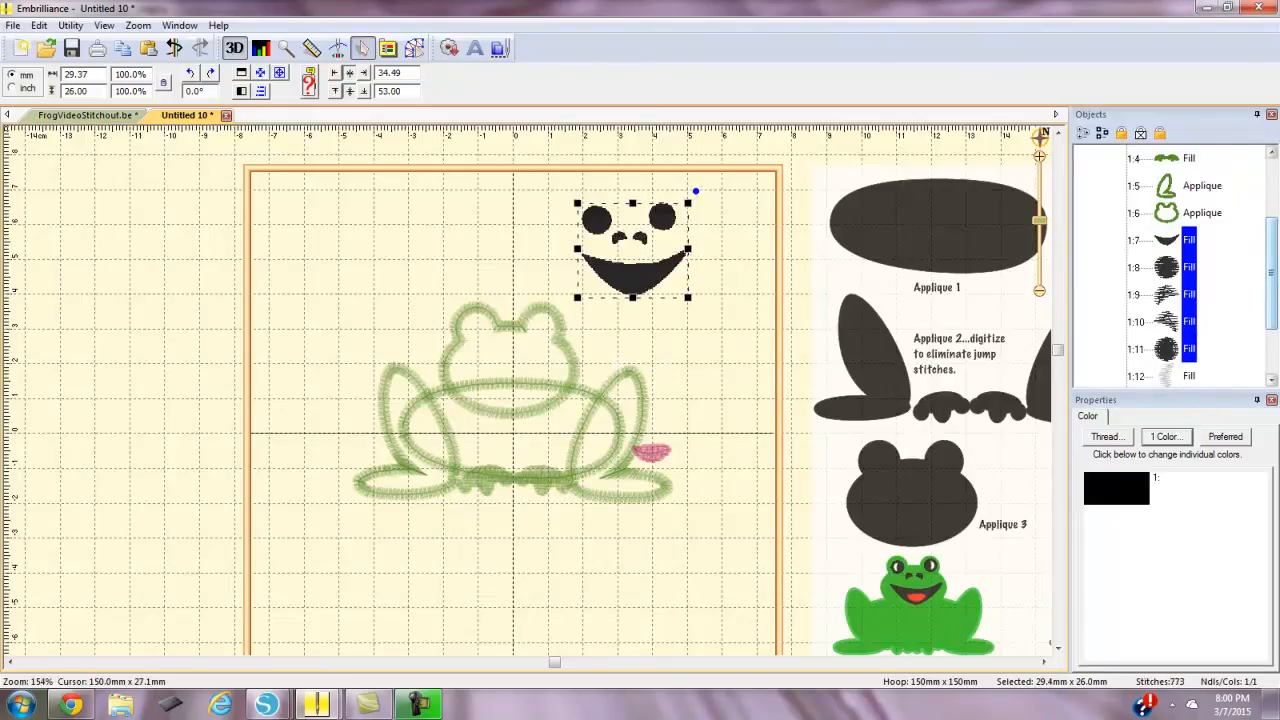
pyautogui.moveTo(643, 285); pyautogui.dragTo(520, 395)
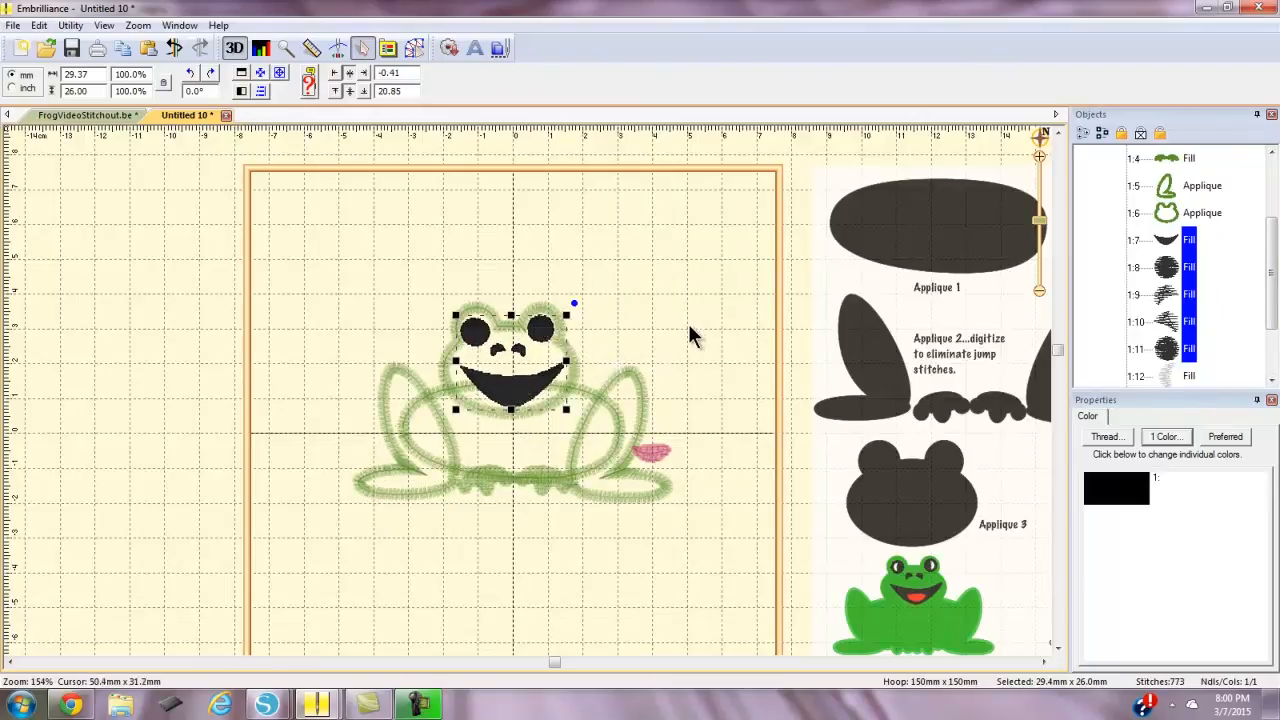
# Move the Red Wine tongue fill onto the lower middle of the black mouth
pyautogui.click(783, 365)
pyautogui.moveTo(1271, 325); pyautogui.dragTo(1270, 372)
pyautogui.click(1168, 350)
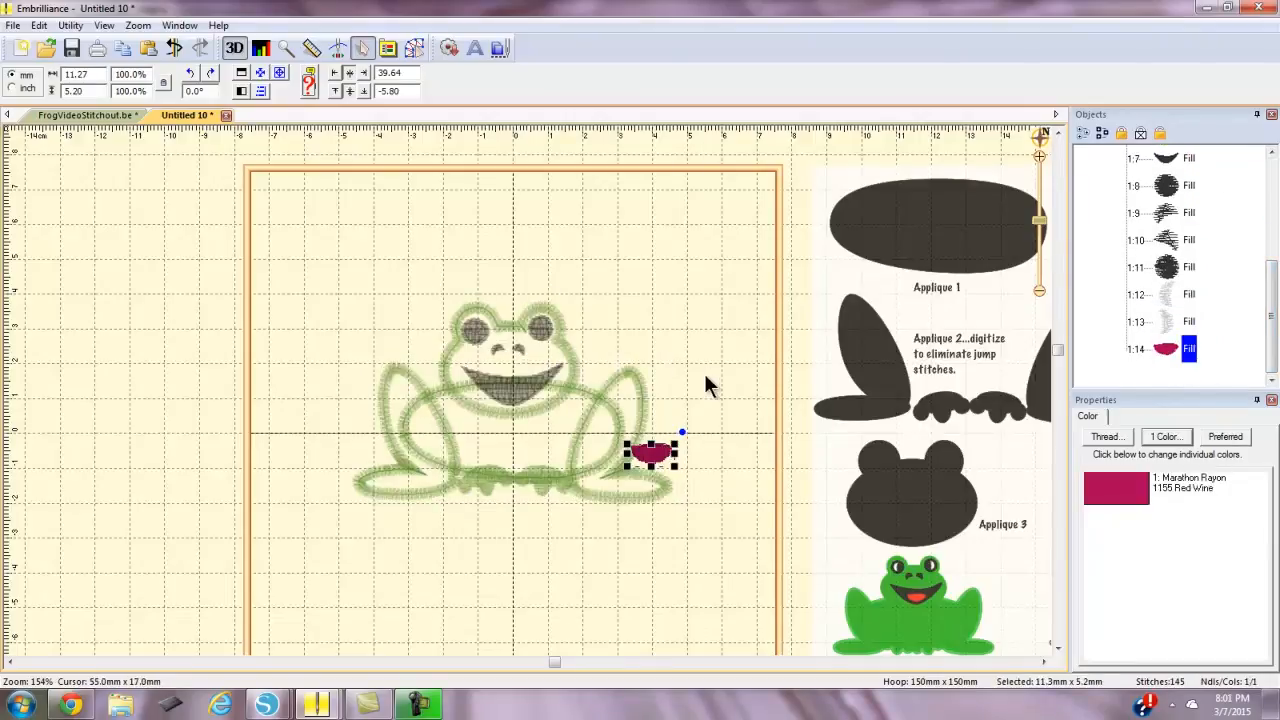
pyautogui.moveTo(652, 458); pyautogui.dragTo(510, 407)
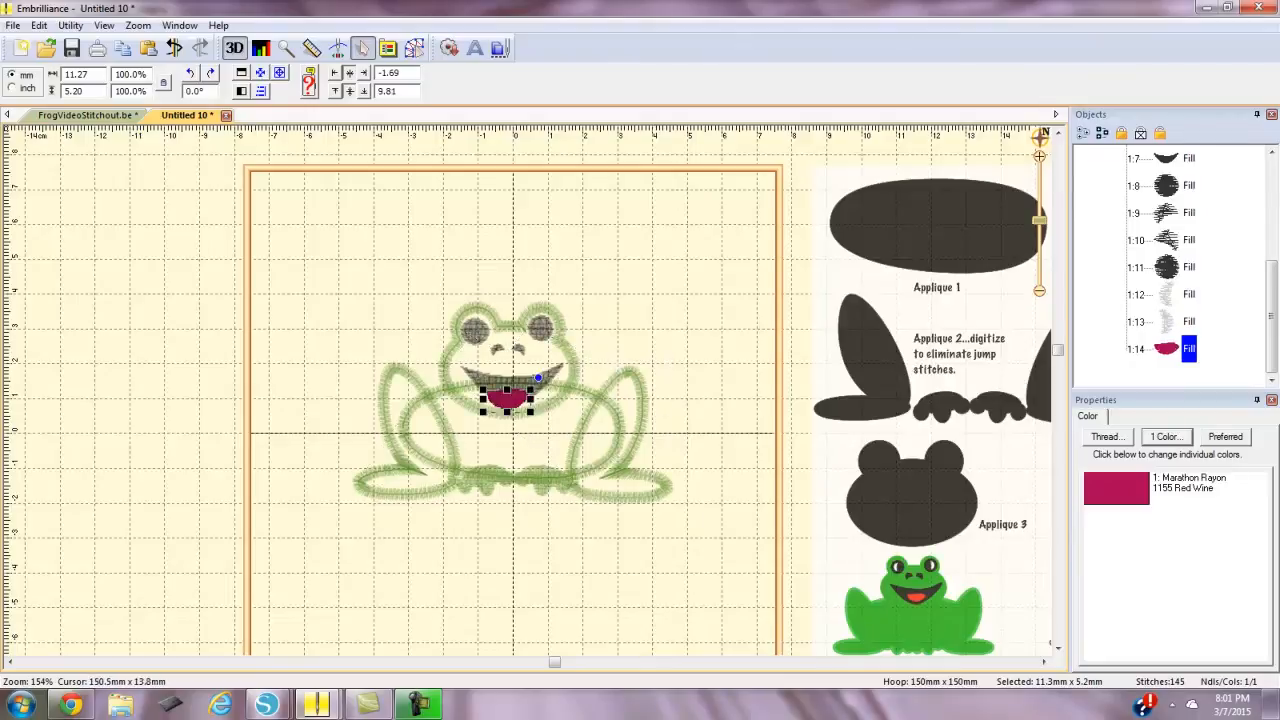
# Move the two white eye highlight fills together onto the frog's black eyes
pyautogui.click(1189, 295)
pyautogui.keyDown('ctrl'); pyautogui.click(1189, 321); pyautogui.keyUp('ctrl')
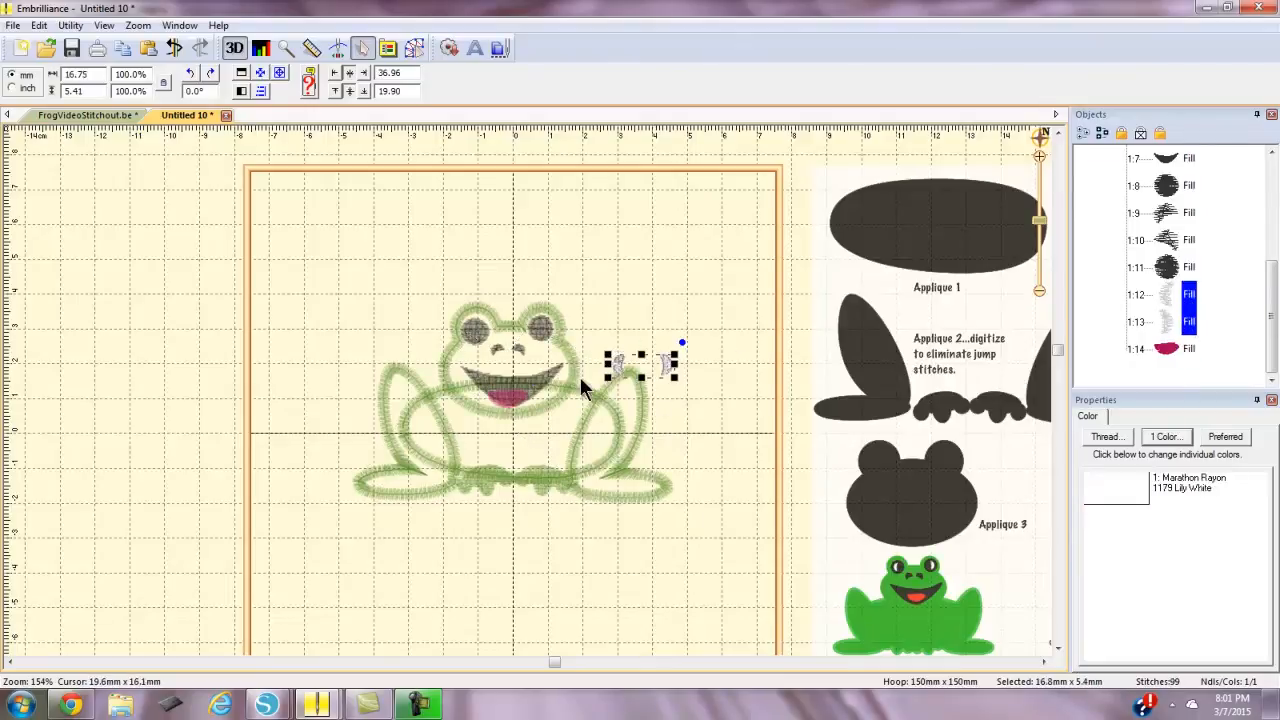
pyautogui.moveTo(528, 341); pyautogui.dragTo(536, 345)
pyautogui.click(667, 352)
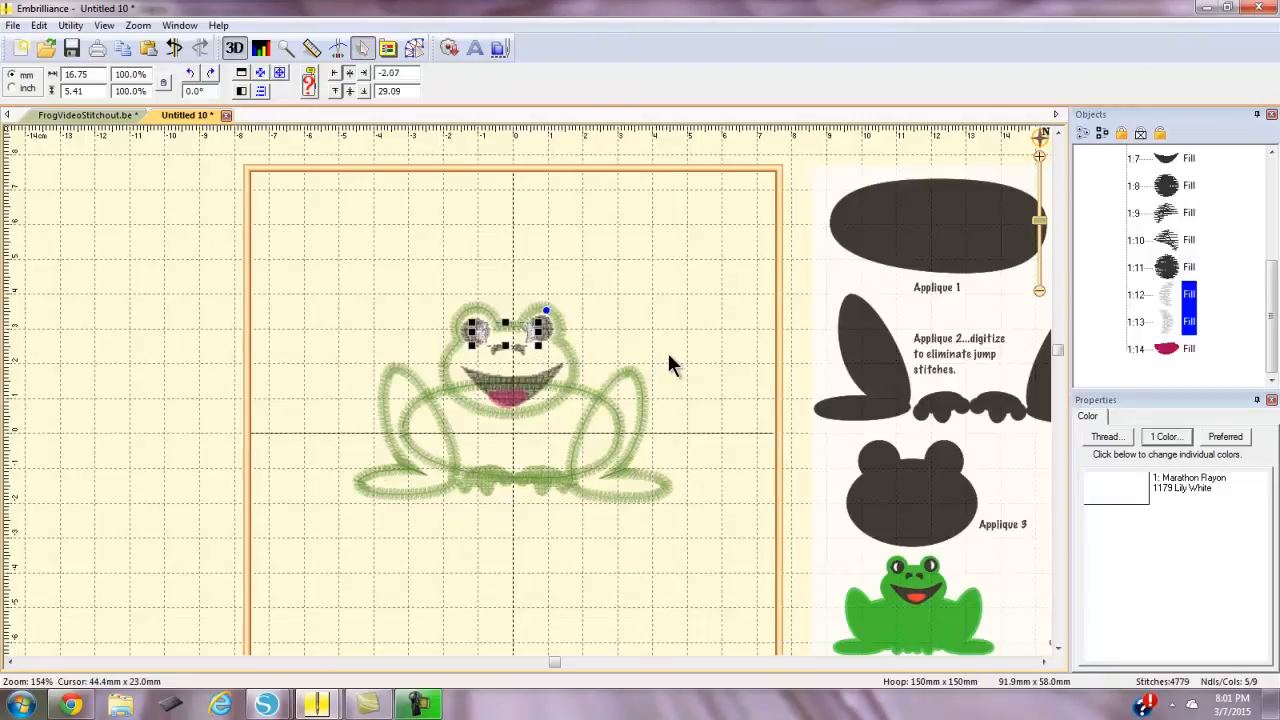
# In stitch creation mode, reduce the frog's left black eye to about 6.2 × 5.4 mm, and shrink its white highlight to fit inside
pyautogui.click(412, 48)
pyautogui.scroll(-1, 482, 346)
pyautogui.scroll(8, 482, 338)
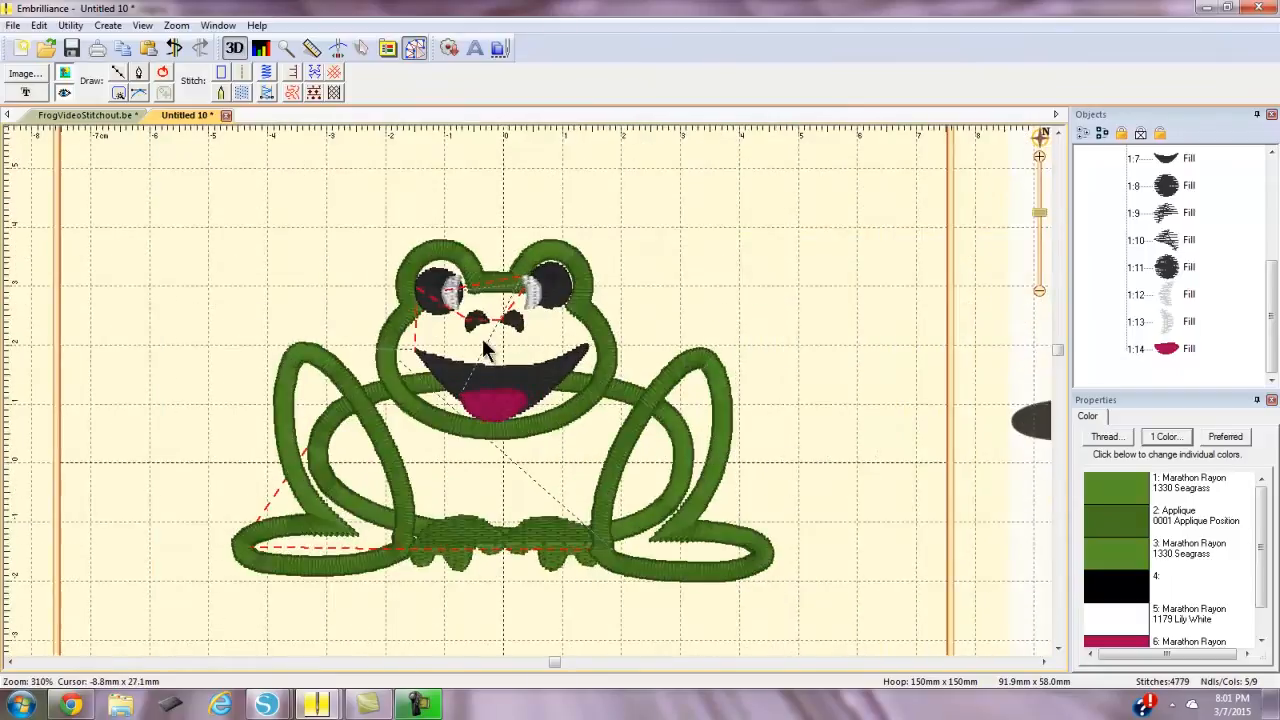
pyautogui.click(337, 200)
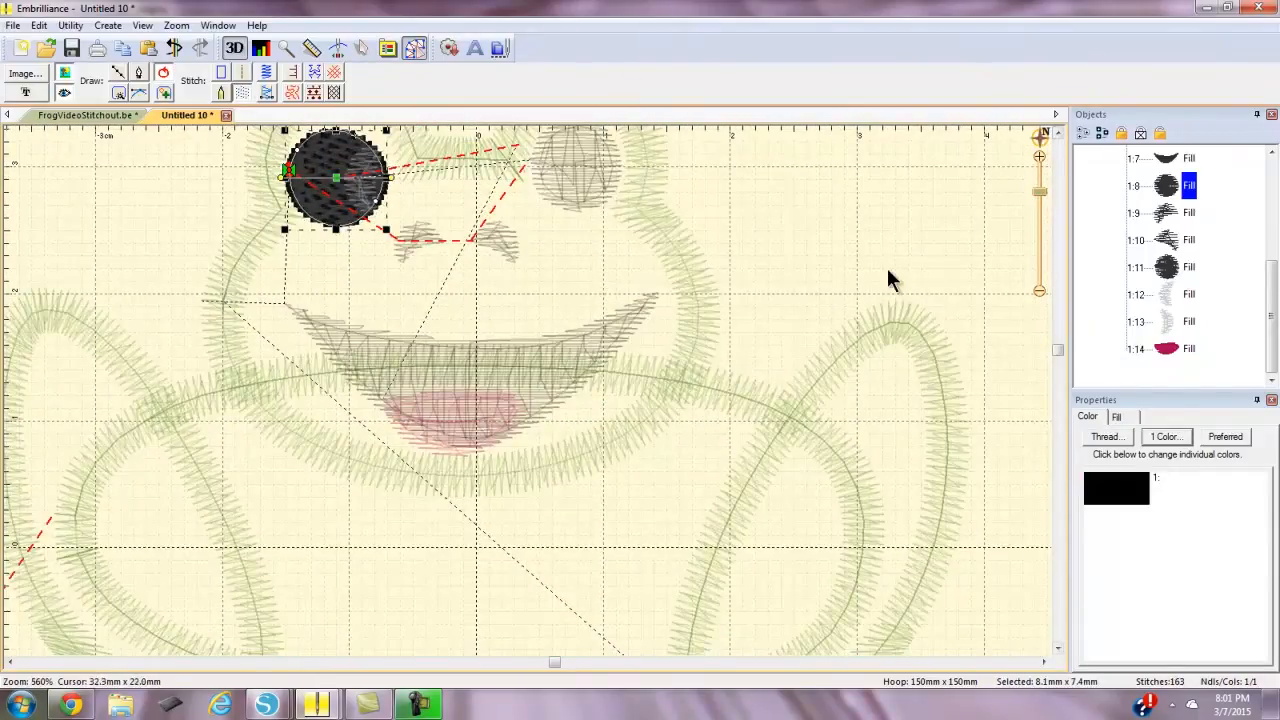
pyautogui.moveTo(631, 326); pyautogui.dragTo(655, 467)
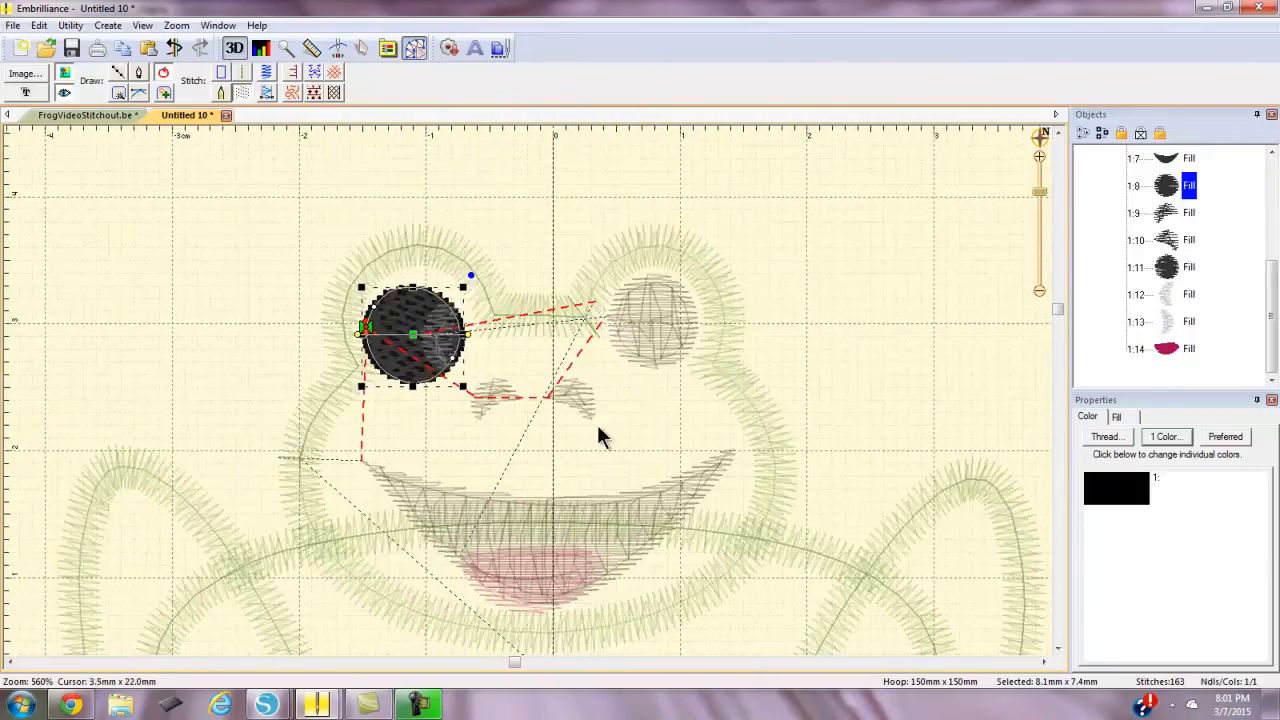
pyautogui.moveTo(462, 287)
pyautogui.mouseDown()
pyautogui.moveTo(451, 323)
pyautogui.moveTo(466, 333)
pyautogui.moveTo(445, 303)
pyautogui.mouseUp()
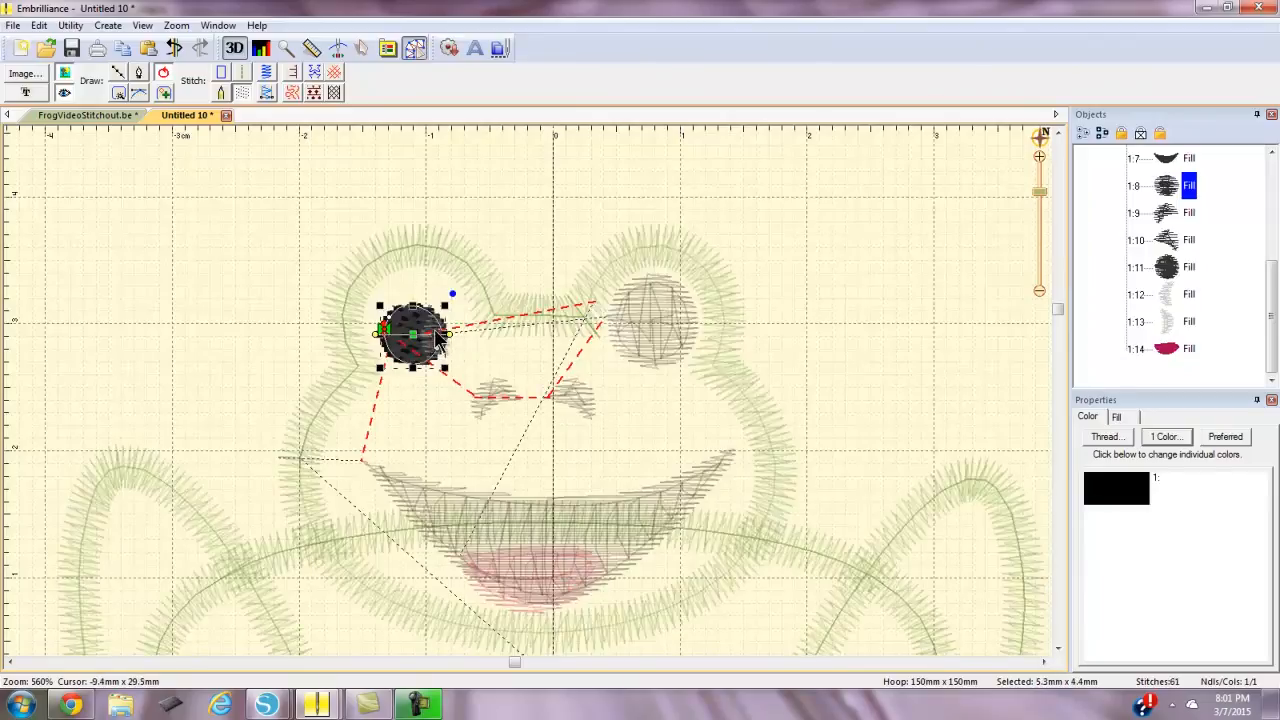
pyautogui.click(420, 333)
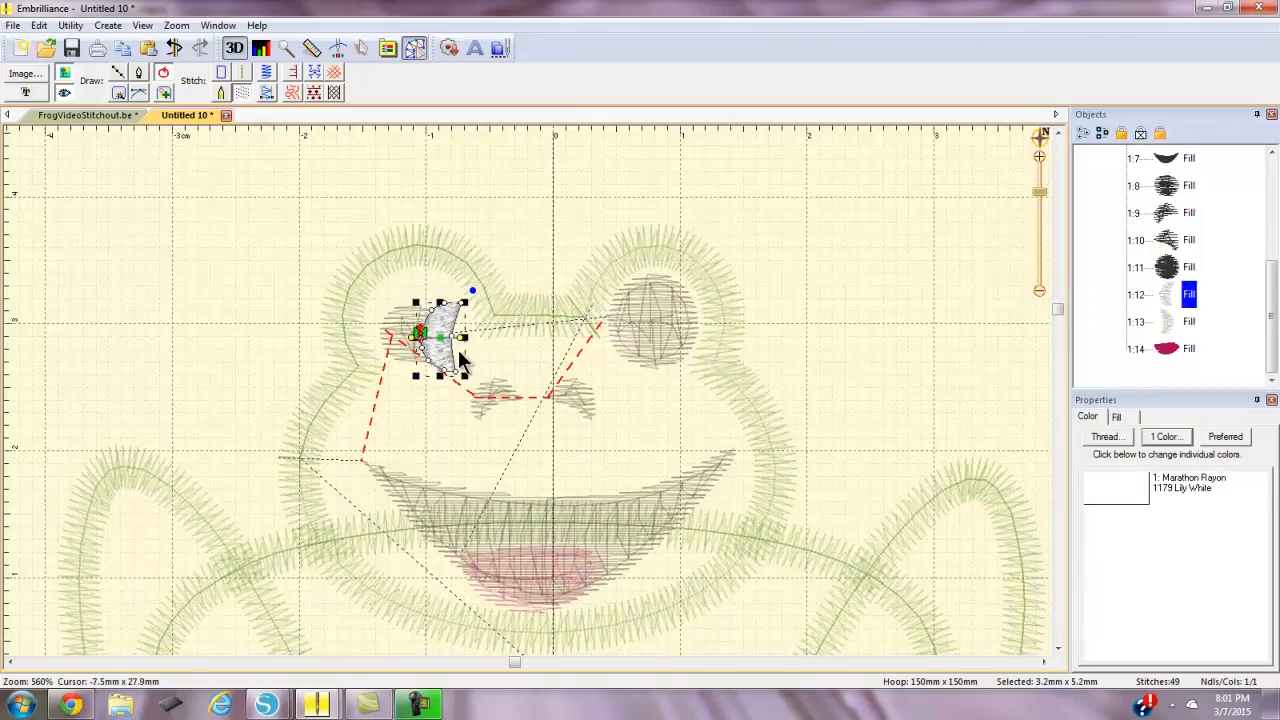
pyautogui.hotkey('ctrl', 'z')
pyautogui.moveTo(413, 340); pyautogui.dragTo(424, 334)
pyautogui.click(449, 353)
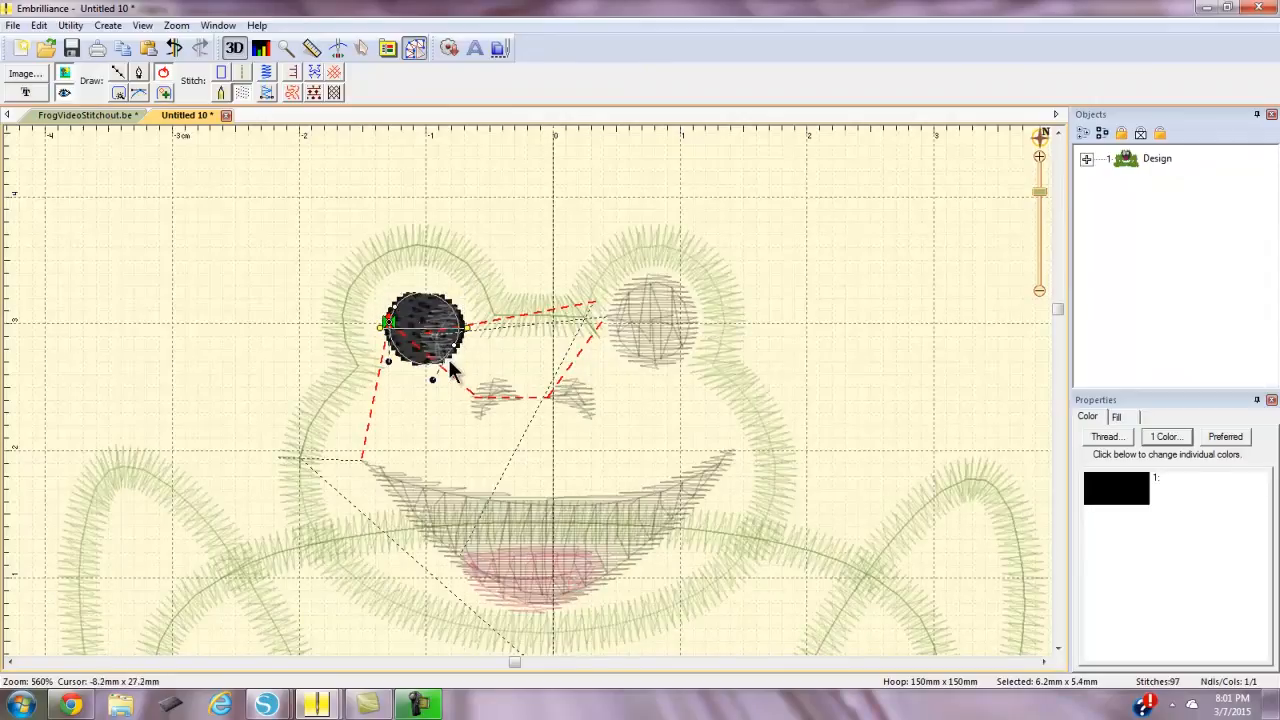
pyautogui.click(450, 357)
pyautogui.moveTo(466, 303); pyautogui.dragTo(410, 337)
# Shrink the frog's right black eye fill, and move its white highlight inside it
pyautogui.click(659, 345)
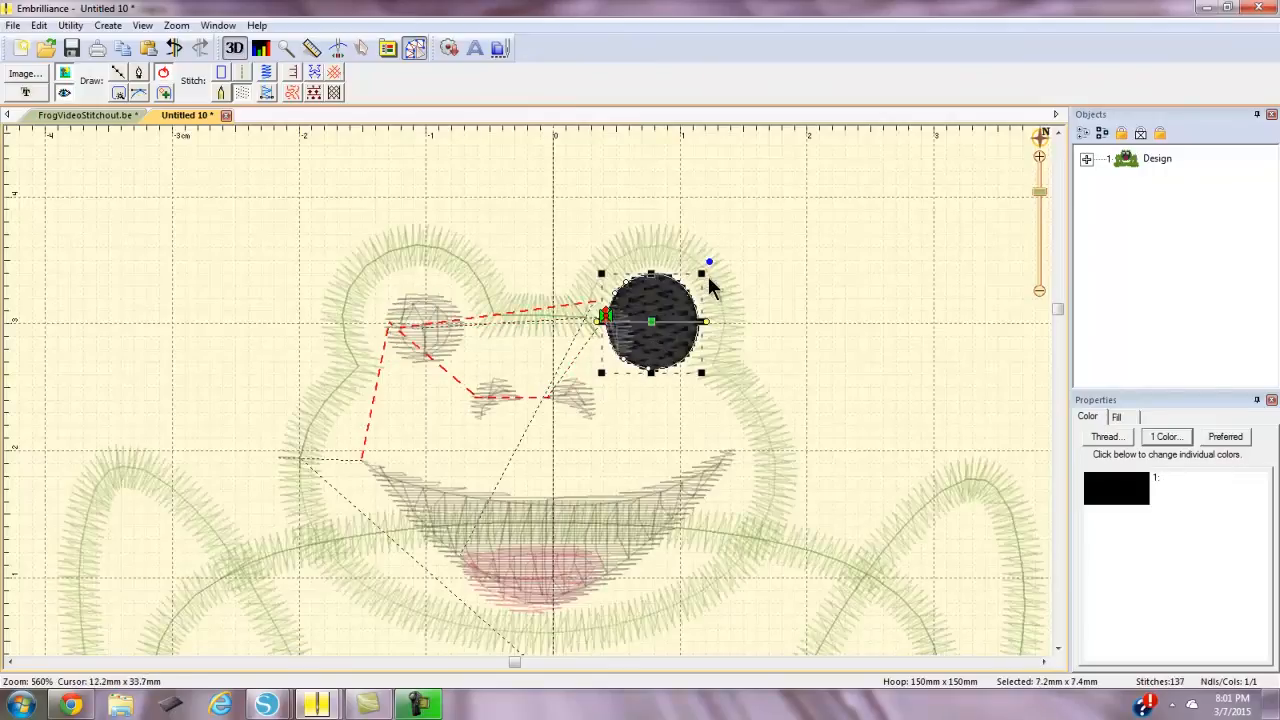
pyautogui.moveTo(702, 272); pyautogui.dragTo(628, 316)
pyautogui.click(611, 356)
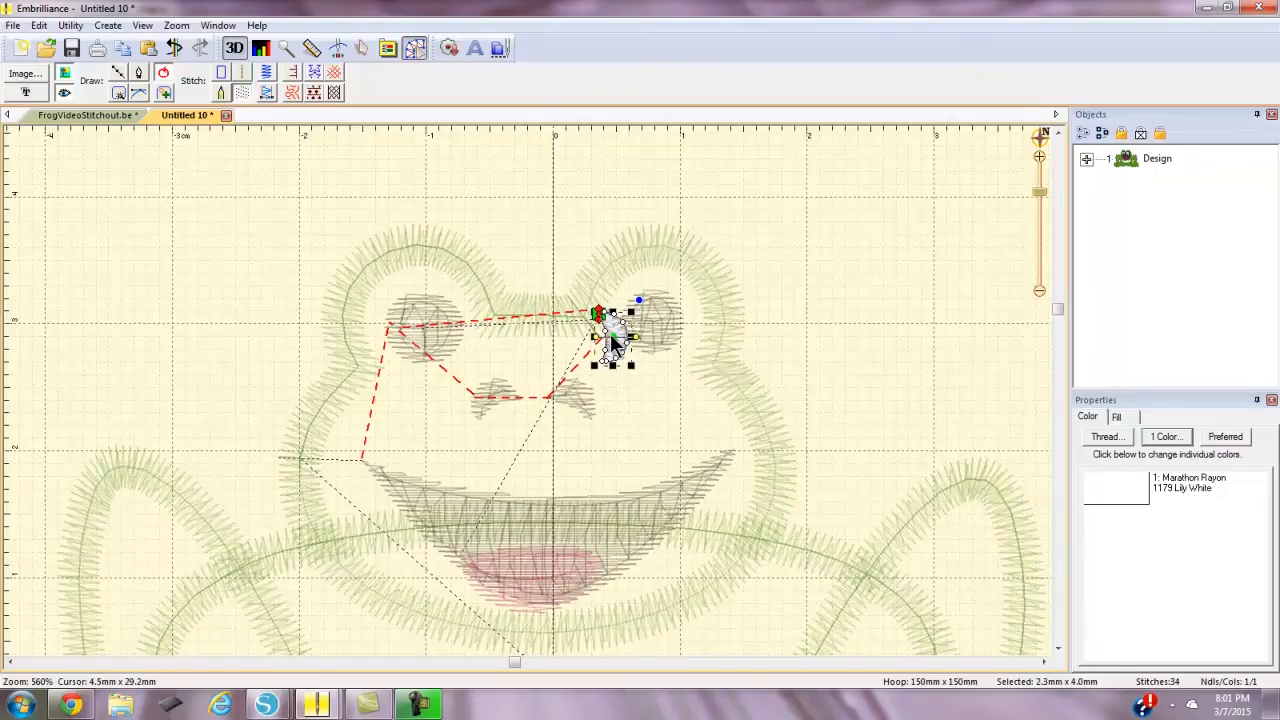
pyautogui.moveTo(609, 340); pyautogui.dragTo(661, 325)
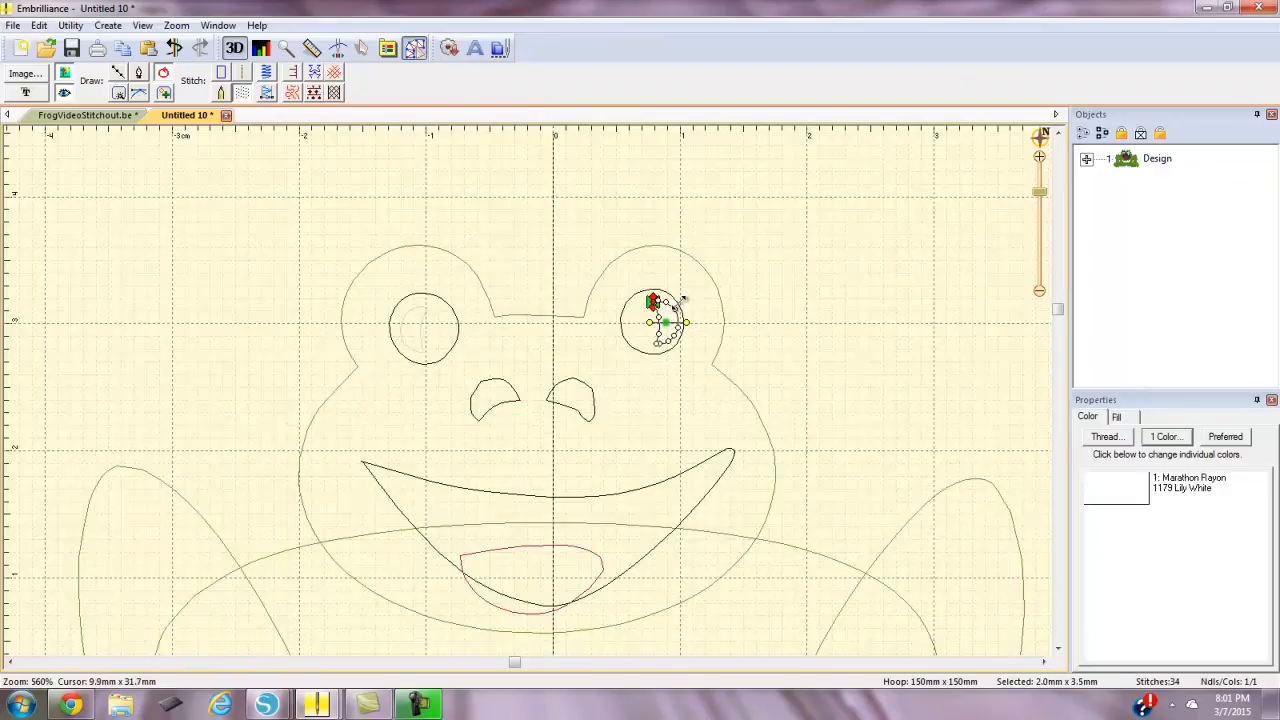
pyautogui.click(709, 322)
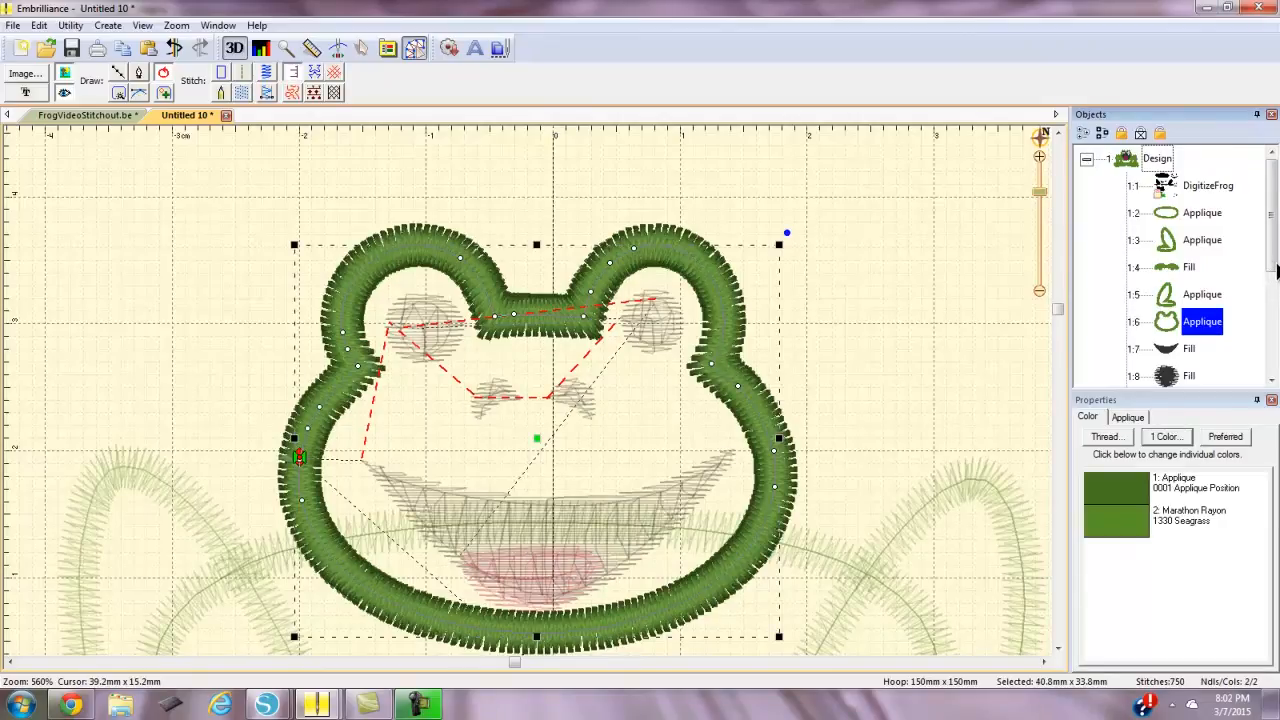
# Nudge the black mouth fill slightly up and to the left within the frog's face
pyautogui.moveTo(1276, 270); pyautogui.dragTo(1256, 245)
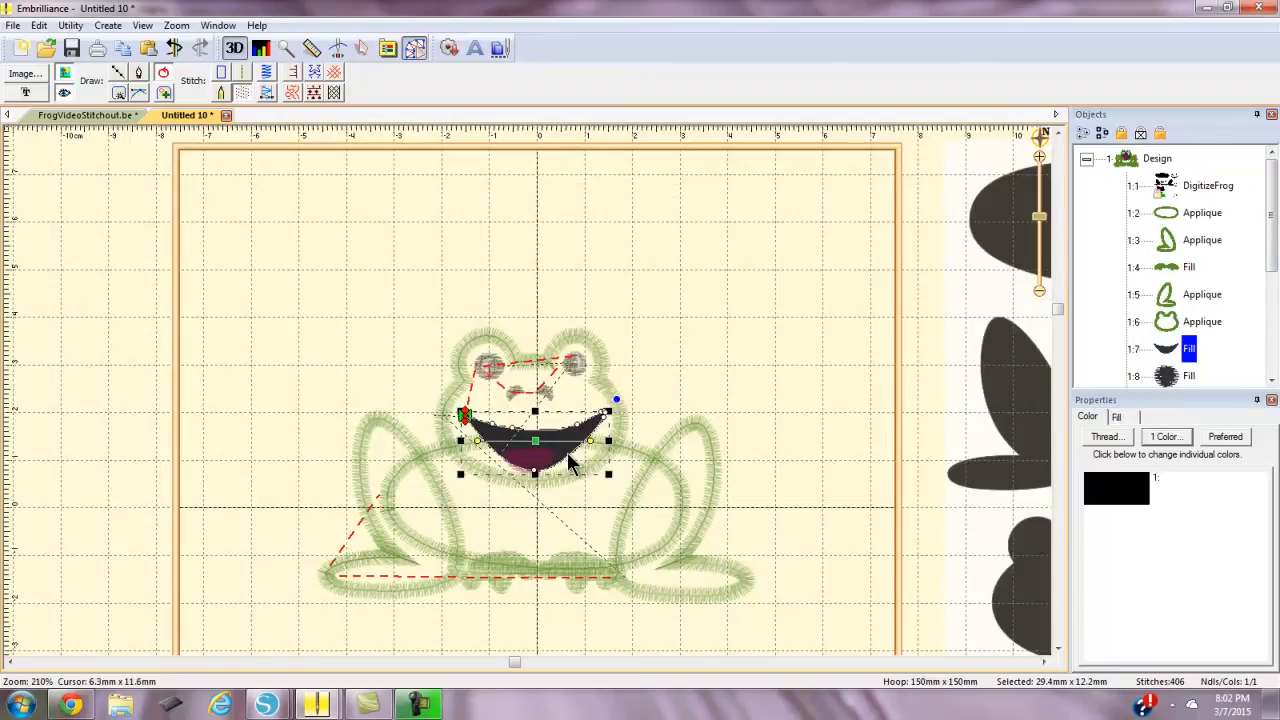
pyautogui.press('Up')
pyautogui.press('Left')
pyautogui.press('Up')
pyautogui.press('Left')
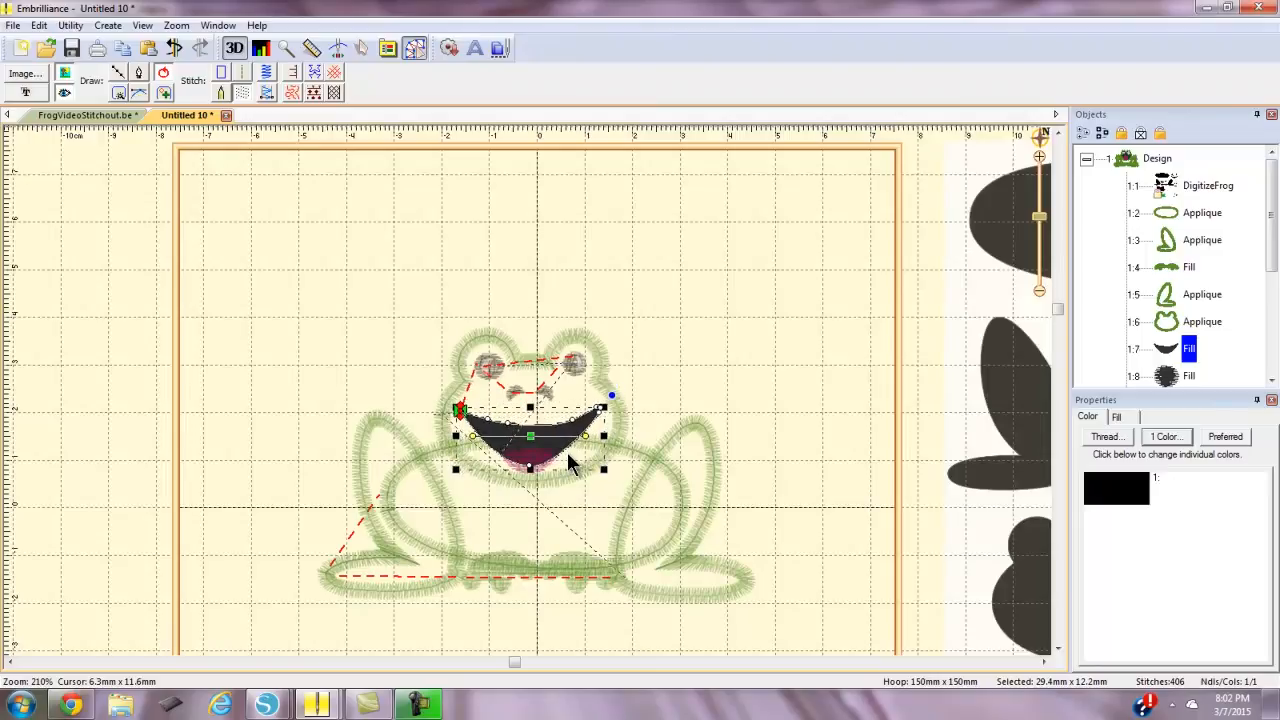
pyautogui.click(775, 355)
# Nudge the Red Wine tongue fill slightly upward so it fits inside the mouth
pyautogui.click(528, 462)
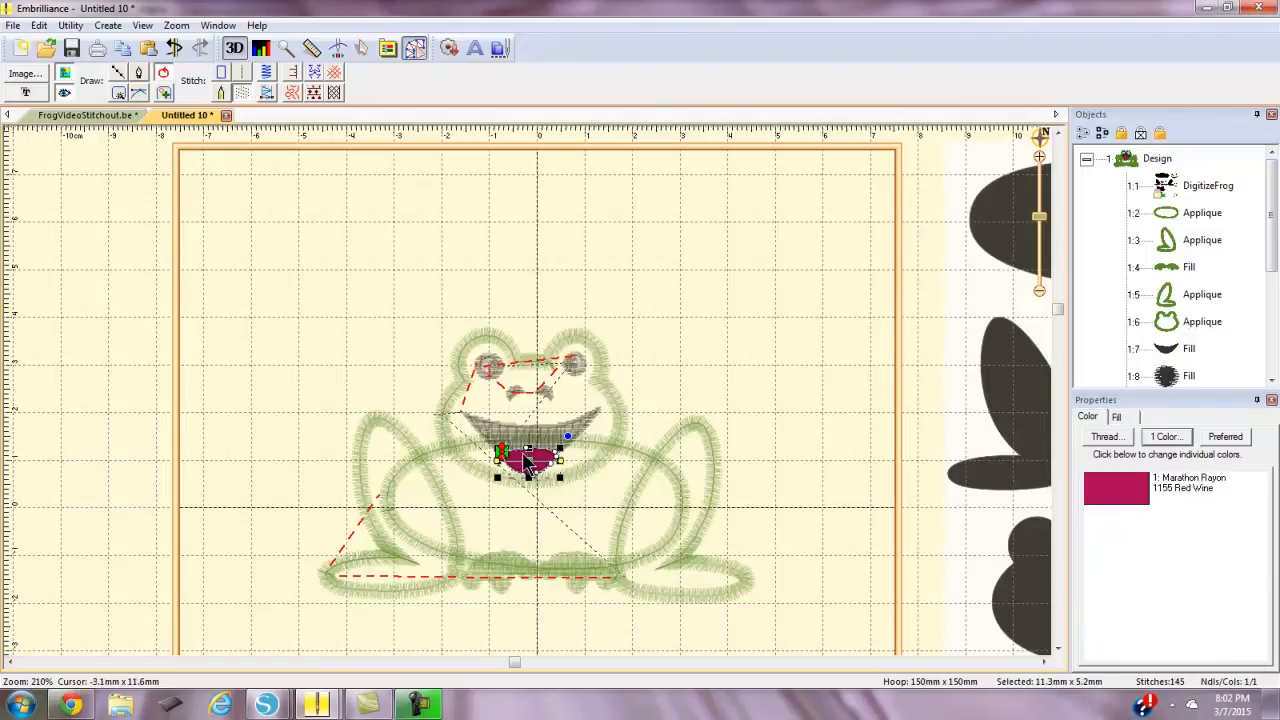
pyautogui.press('Up')
pyautogui.press('Up')
pyautogui.press('Up')
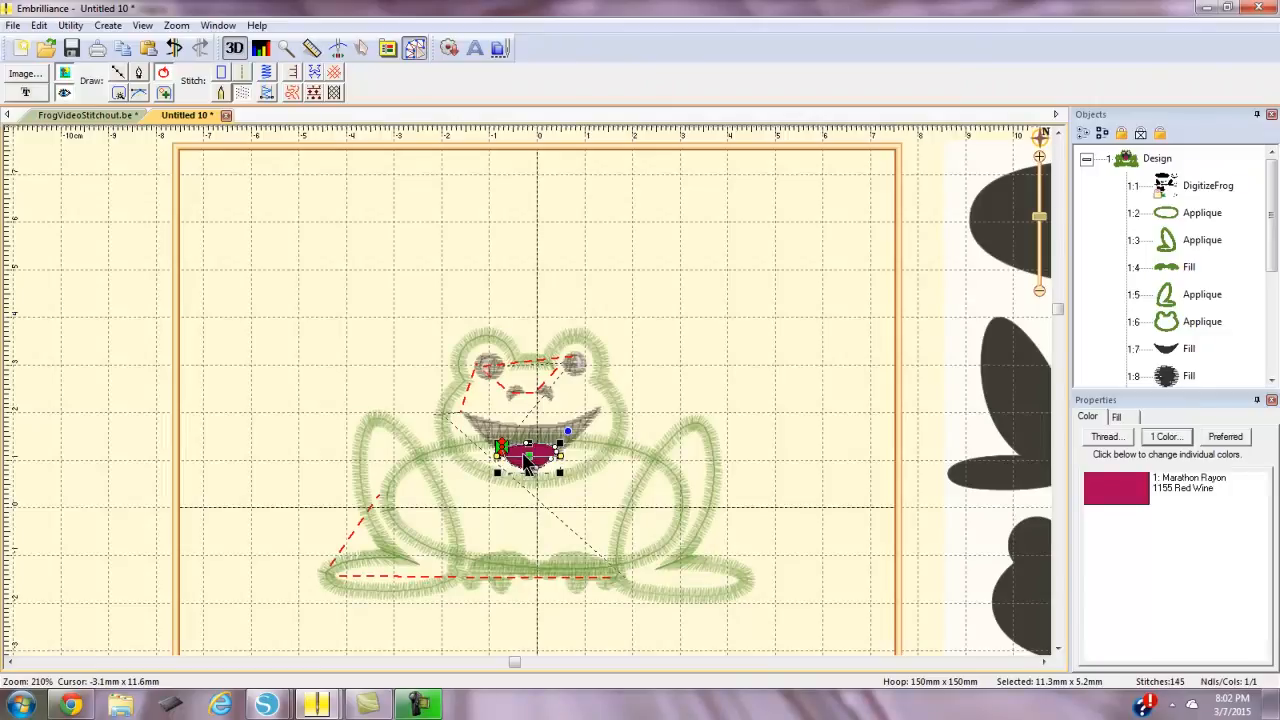
pyautogui.click(601, 298)
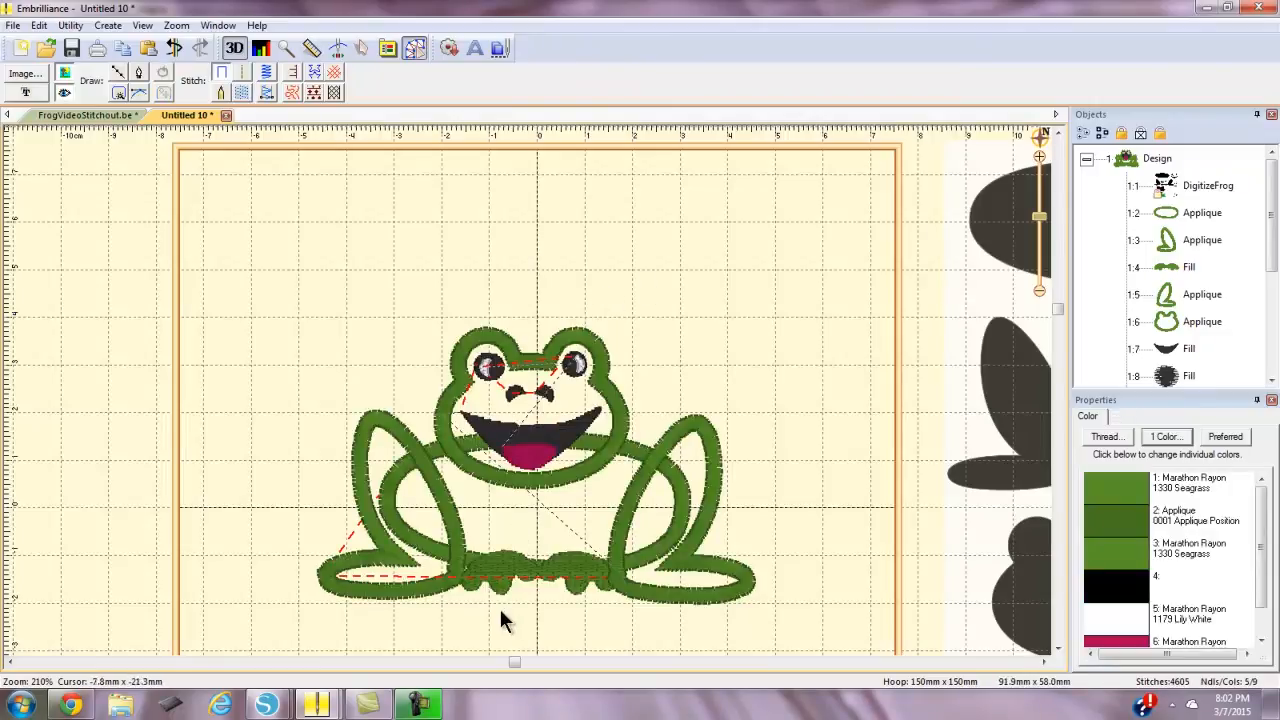
# Spread the leg appliques by nudging the right leg slightly right and the left leg slightly left
pyautogui.click(656, 601)
pyautogui.press('Right')
pyautogui.press('Right')
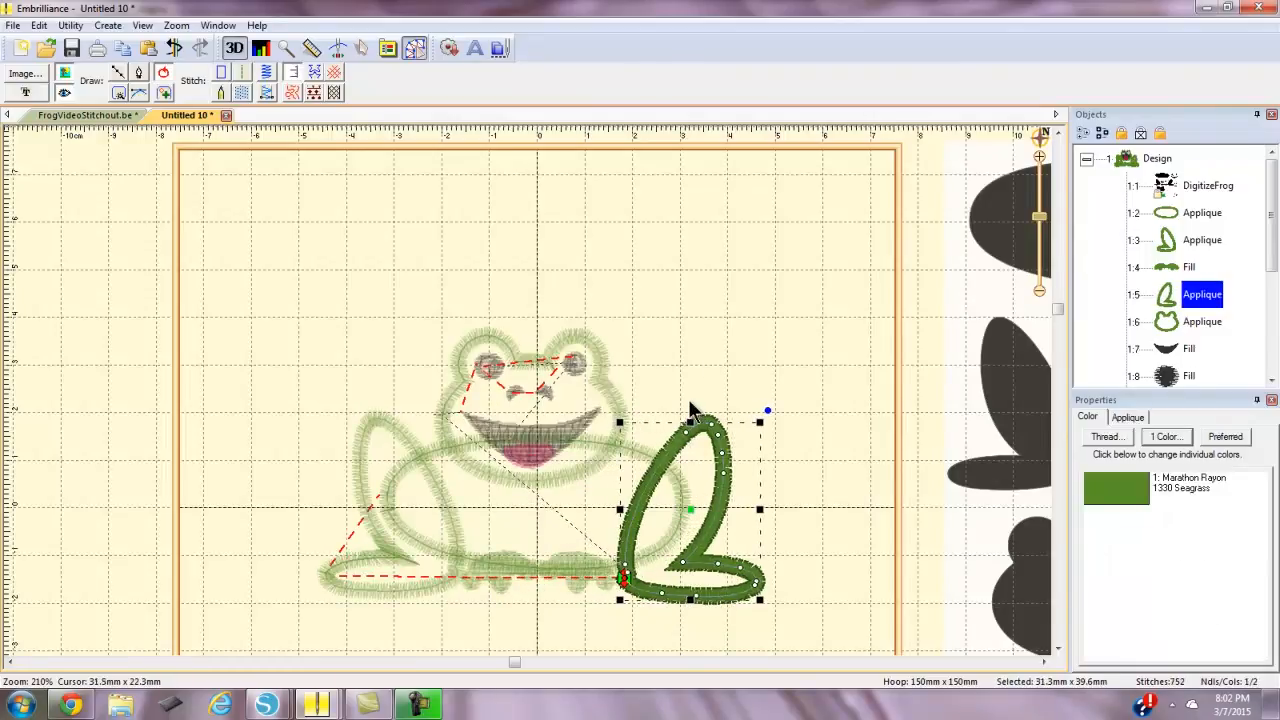
pyautogui.click(714, 310)
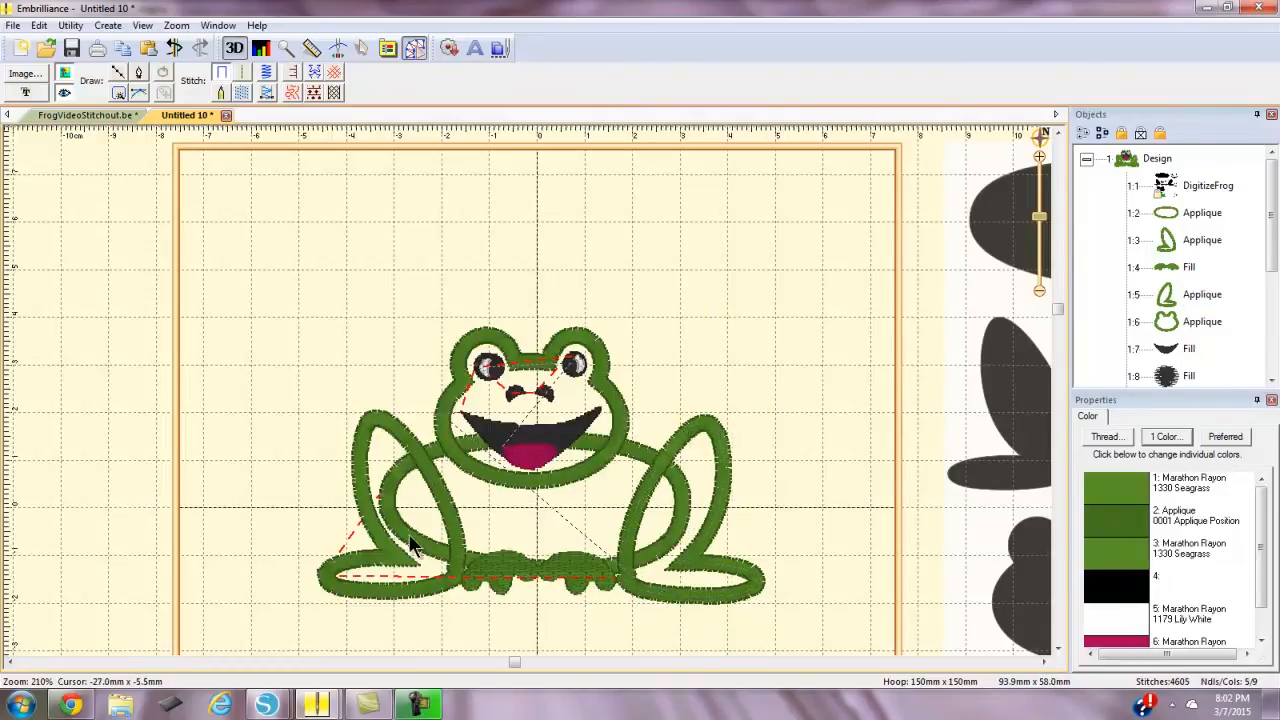
pyautogui.click(405, 432)
pyautogui.press('Left')
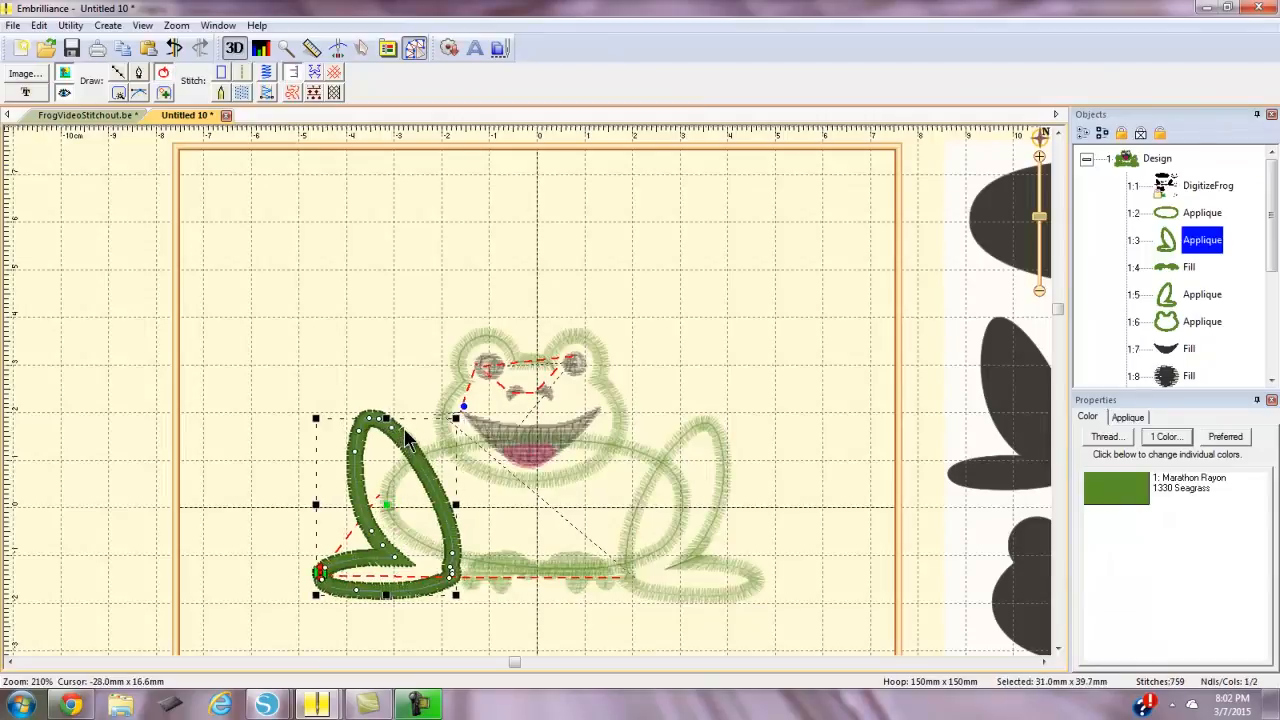
pyautogui.click(733, 368)
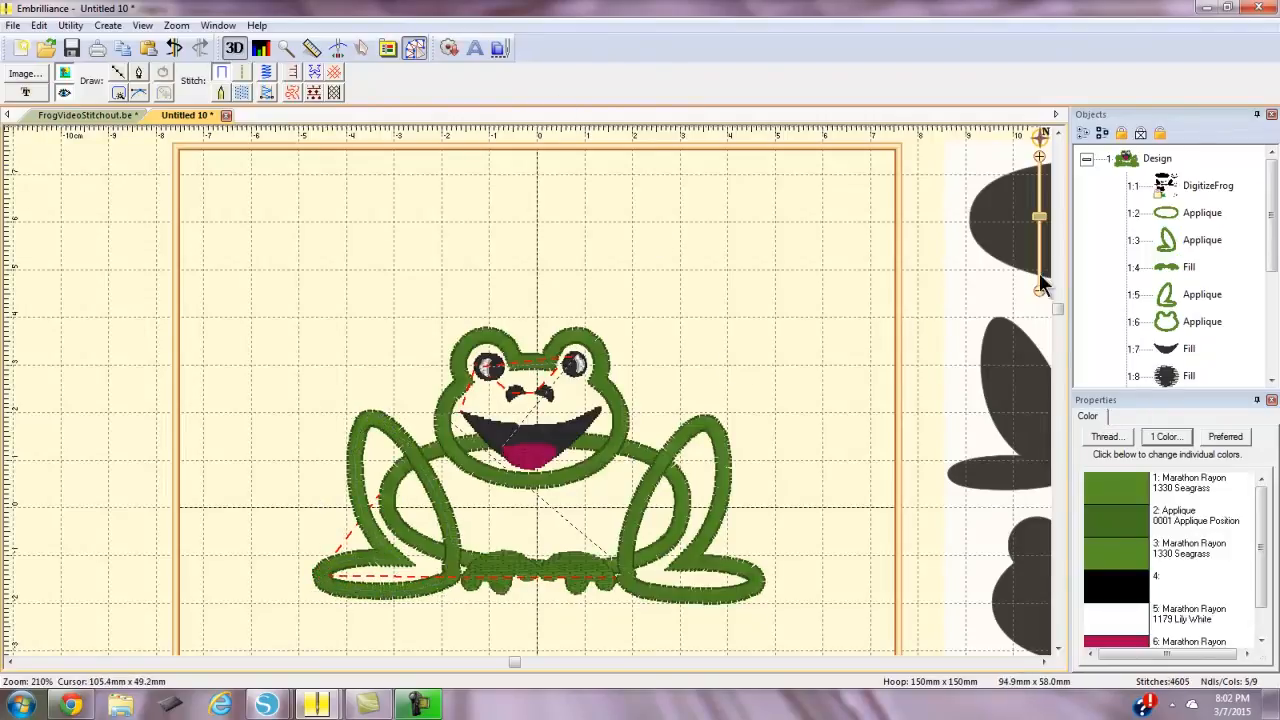
# Copy the two leg appliques, the feet fill and the head applique together to the clipboard
pyautogui.click(1199, 242)
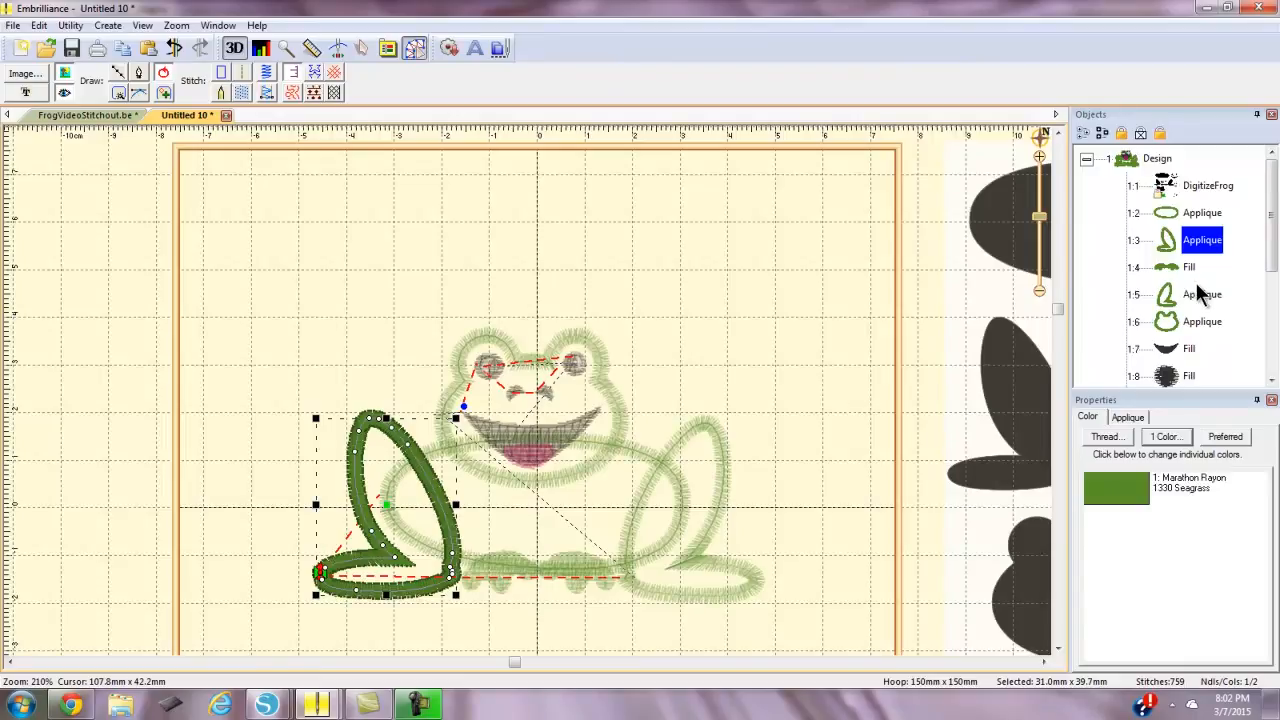
pyautogui.keyDown('shift'); pyautogui.click(1200, 324); pyautogui.keyUp('shift')
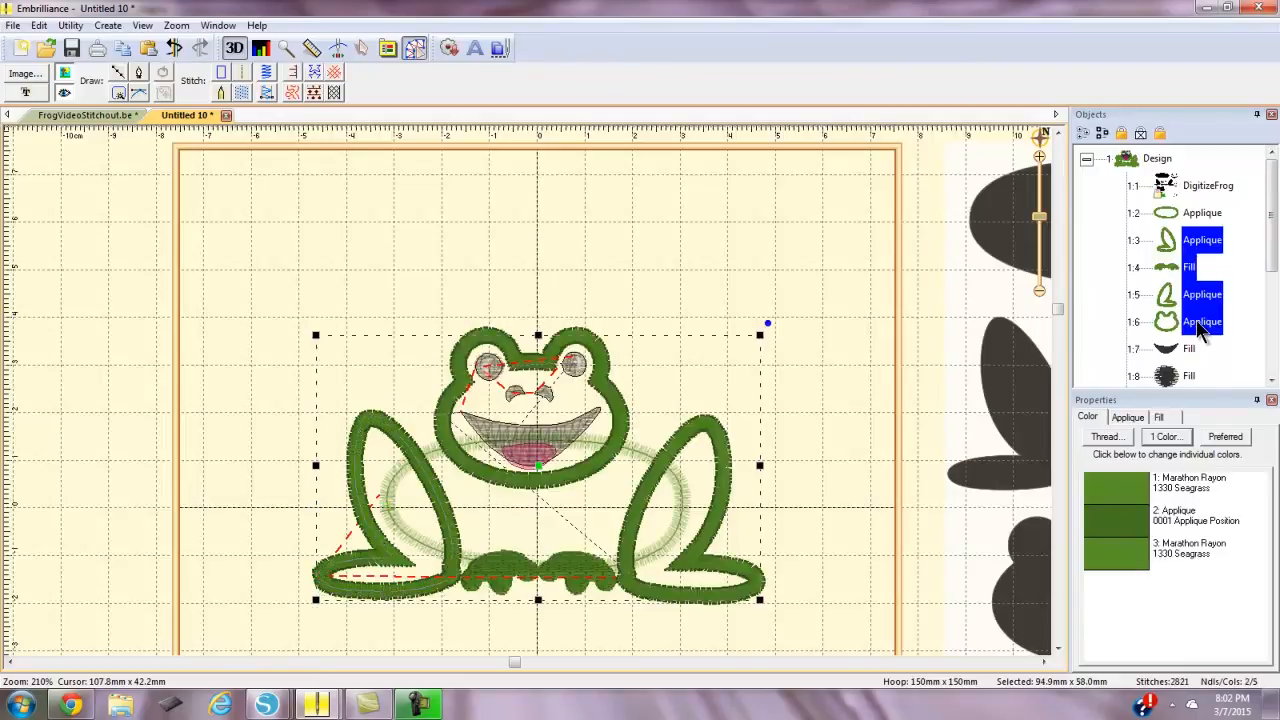
pyautogui.click(39, 27)
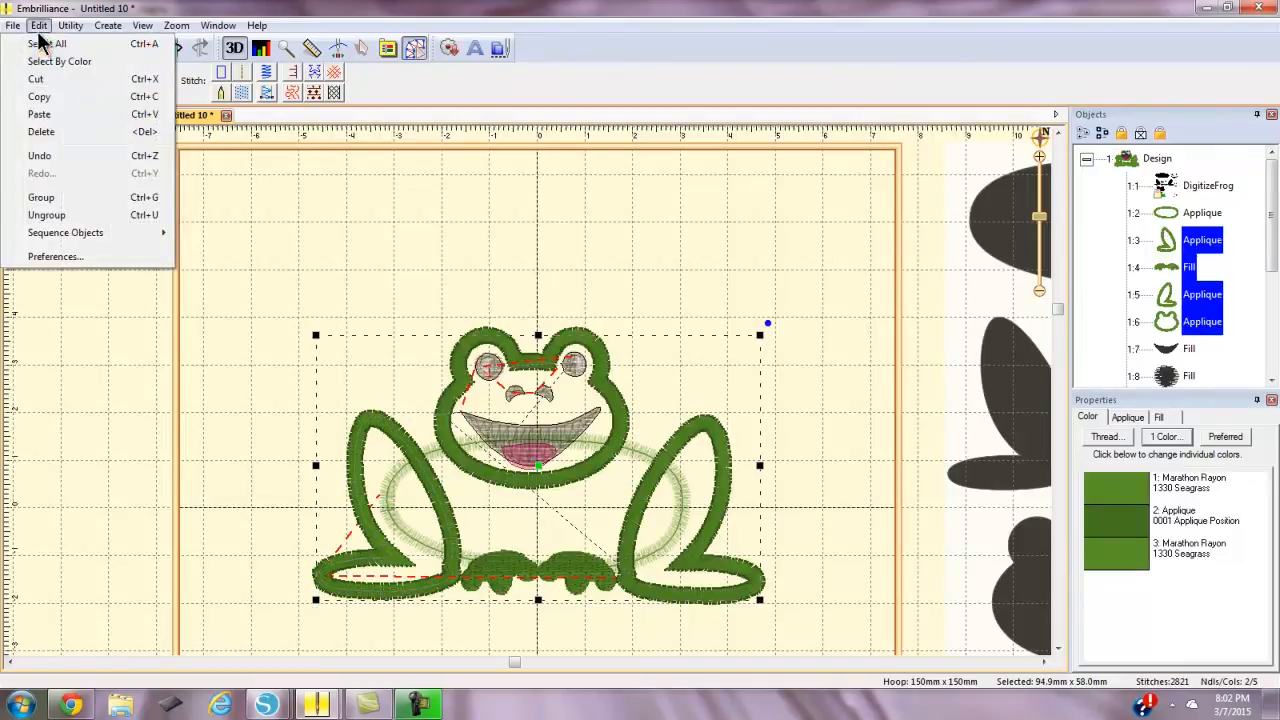
pyautogui.click(45, 96)
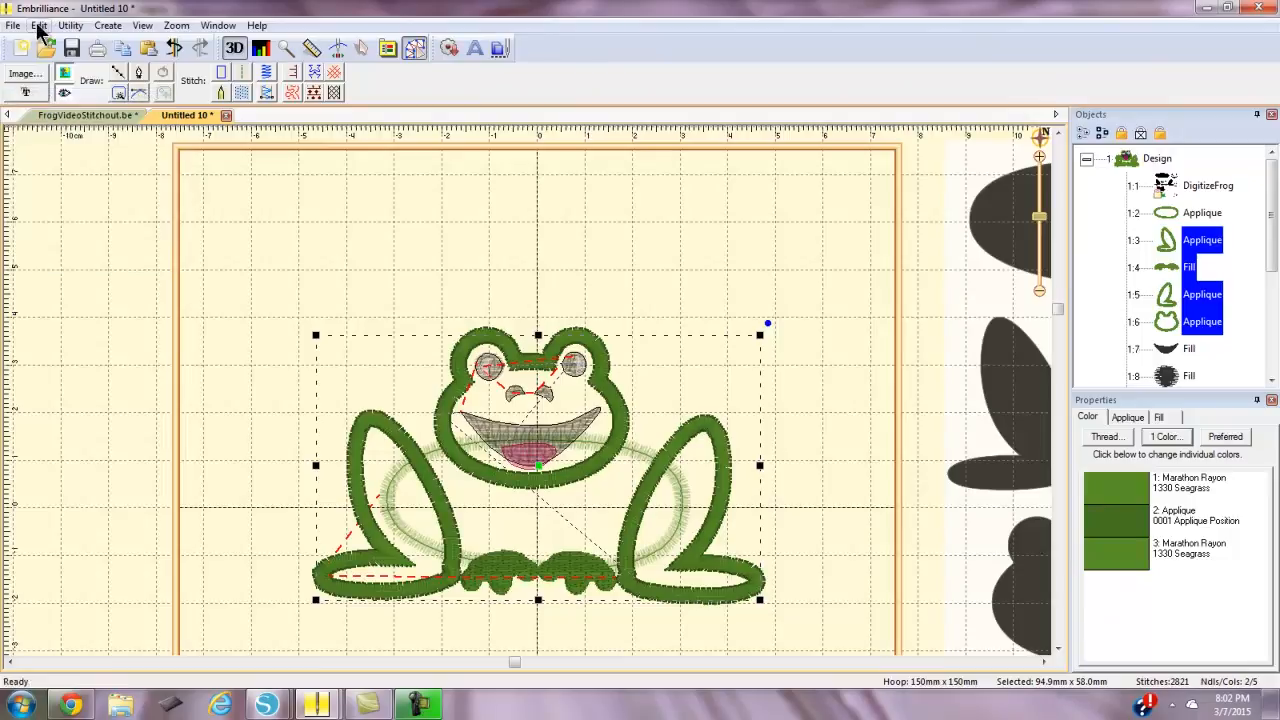
# Try deleting the copied legs, feet and head from the design, and undo the deletion
pyautogui.click(39, 26)
pyautogui.click(57, 127)
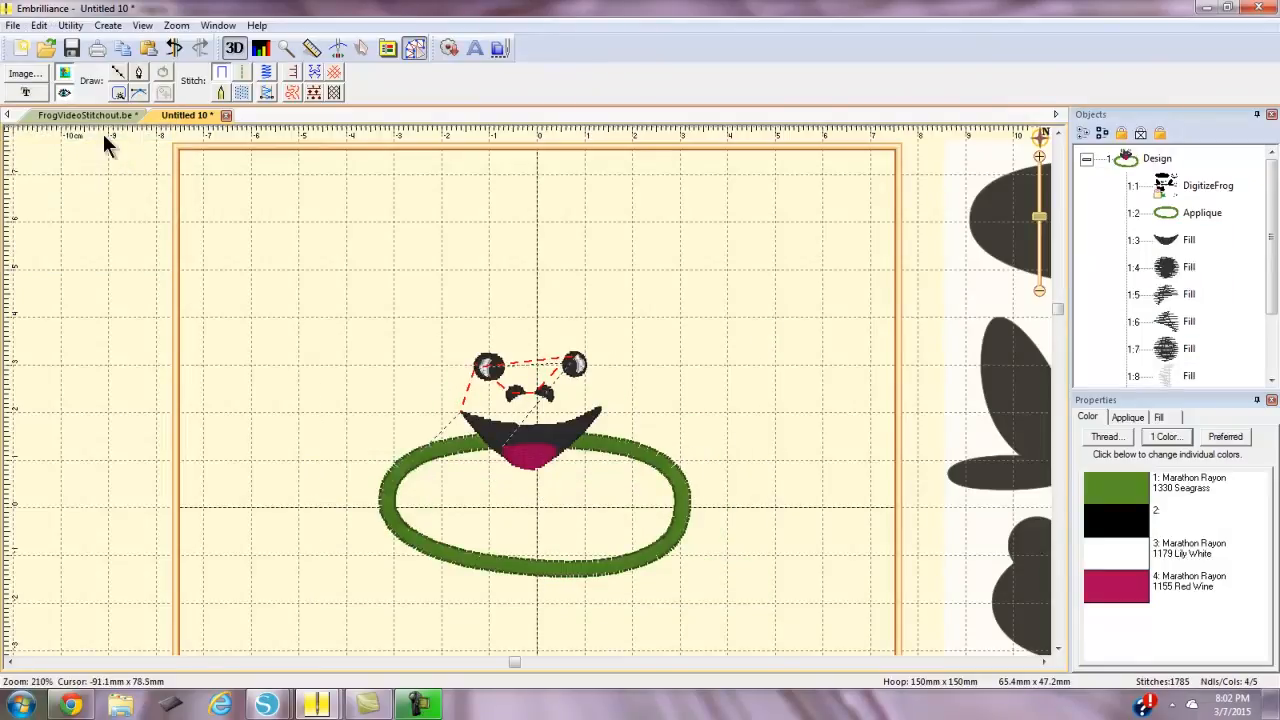
pyautogui.click(39, 26)
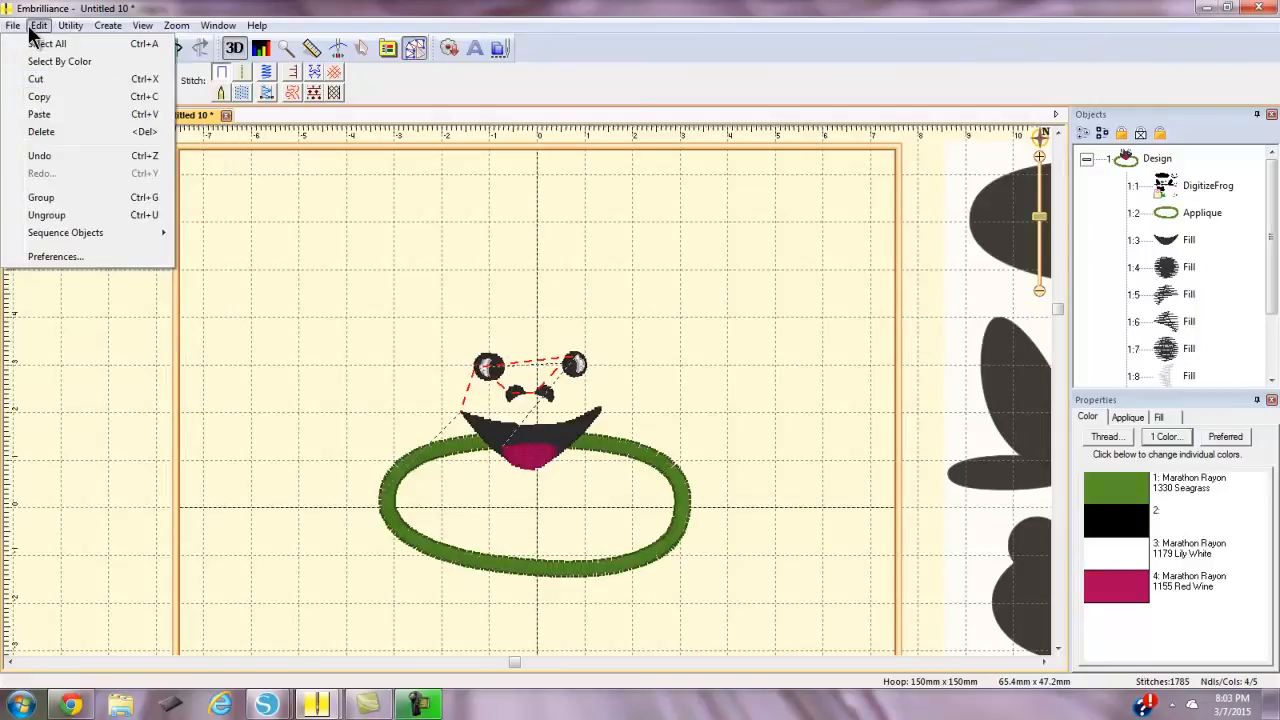
pyautogui.click(40, 156)
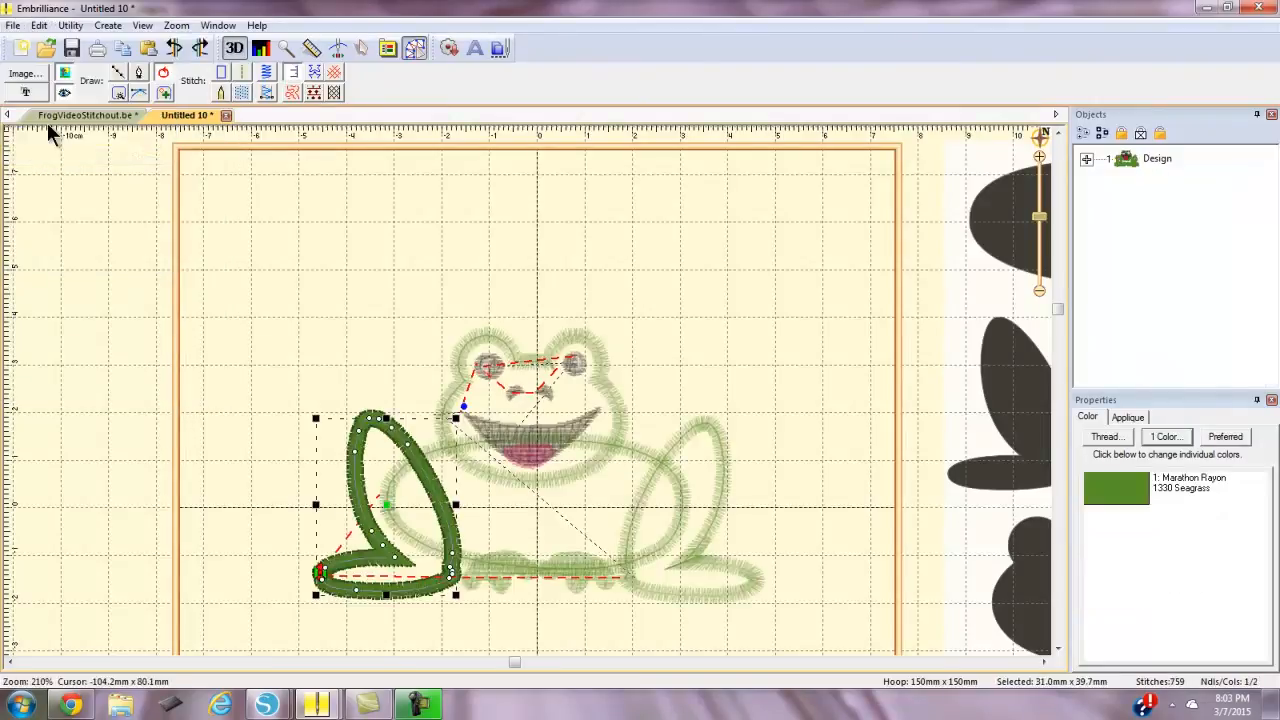
# Copy the two leg appliques, the feet fill and the head applique and paste the copies into the design
pyautogui.click(1087, 160)
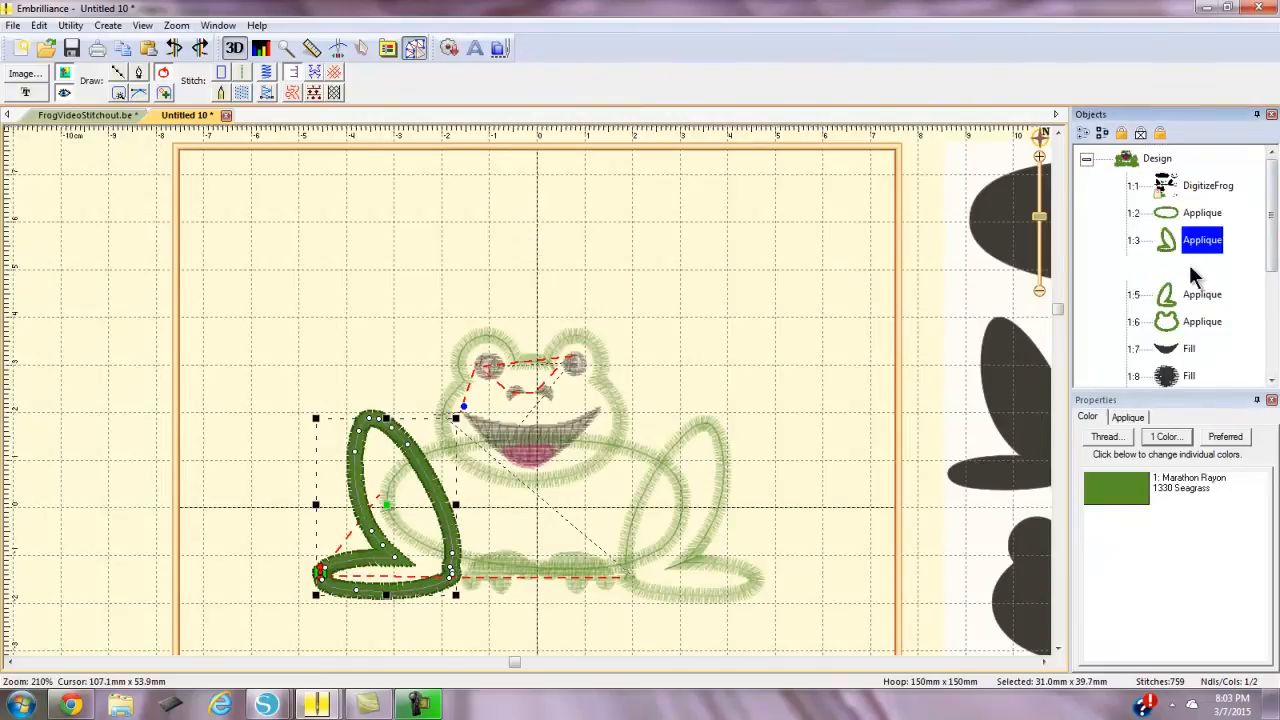
pyautogui.keyDown('shift'); pyautogui.click(1190, 268); pyautogui.keyUp('shift')
pyautogui.keyDown('shift'); pyautogui.click(1205, 294); pyautogui.keyUp('shift')
pyautogui.keyDown('shift'); pyautogui.click(1208, 321); pyautogui.keyUp('shift')
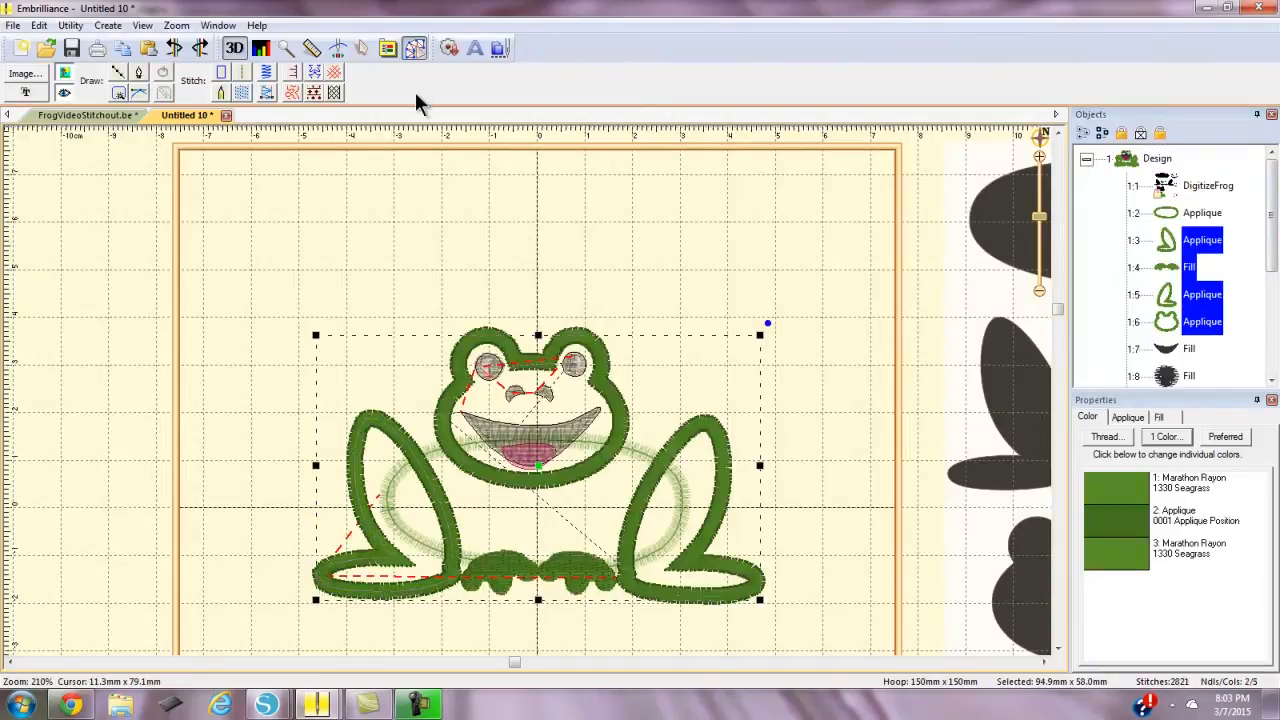
pyautogui.click(40, 25)
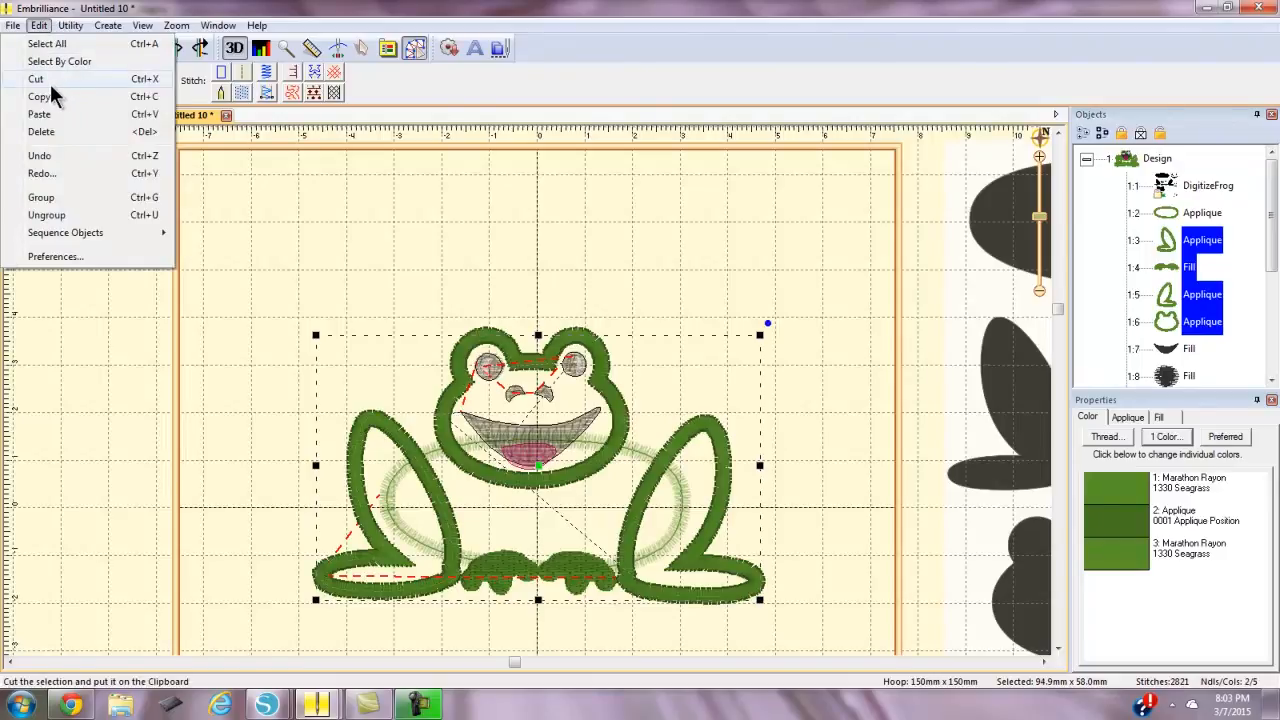
pyautogui.click(48, 96)
pyautogui.click(40, 25)
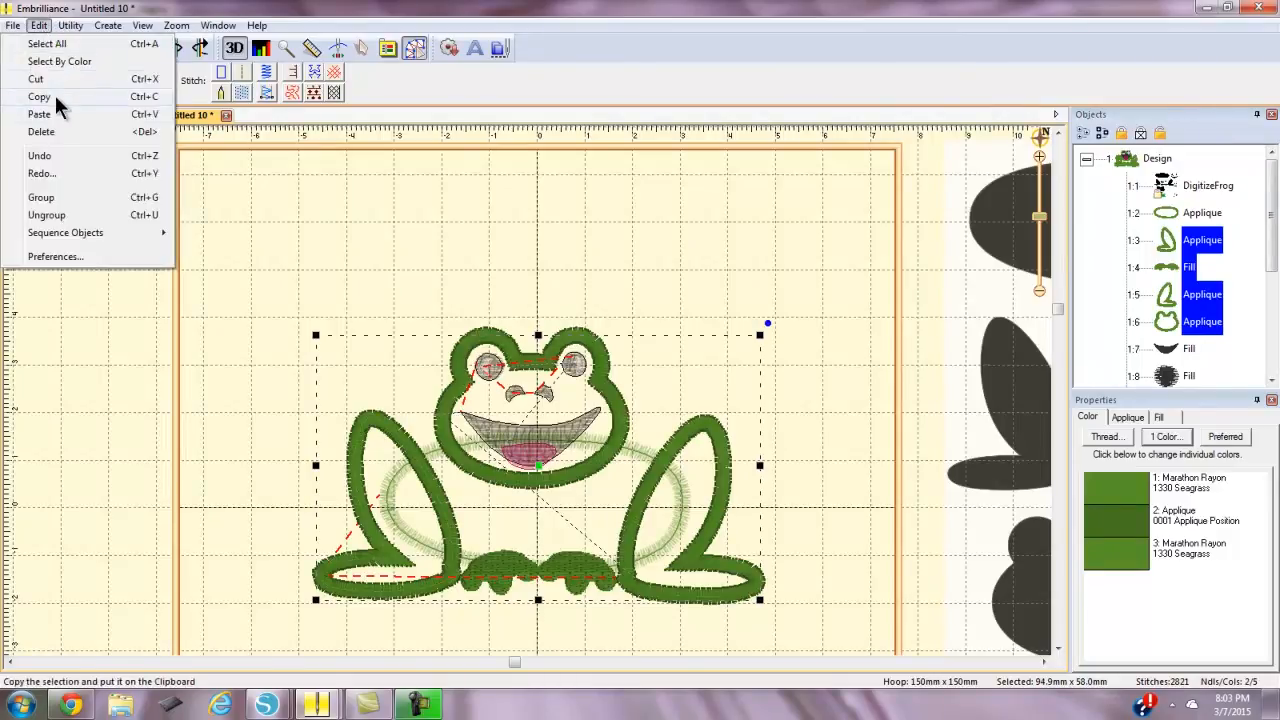
pyautogui.click(55, 111)
# Move the four pasted copies earlier in the stitching order, to directly after the first eye fill
pyautogui.scroll(-5, 1260, 260)
pyautogui.scroll(5, 1254, 380)
pyautogui.scroll(-4, 1258, 363)
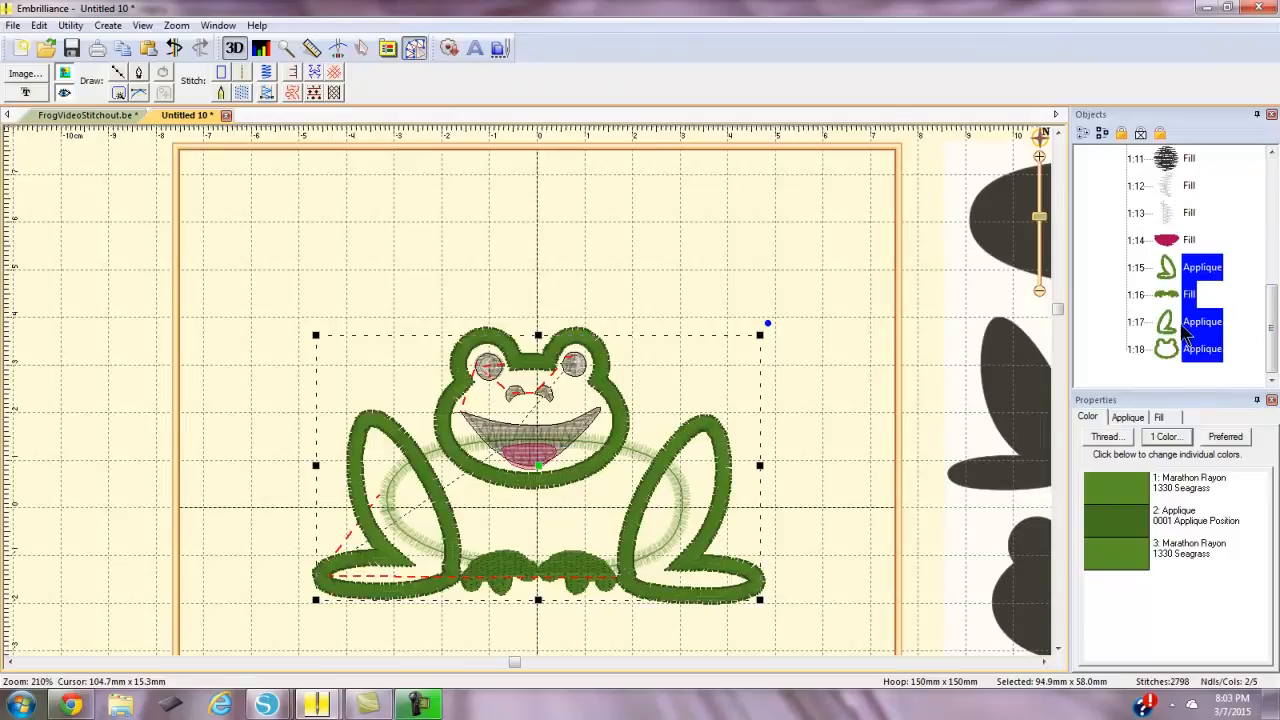
pyautogui.rightClick(1200, 296)
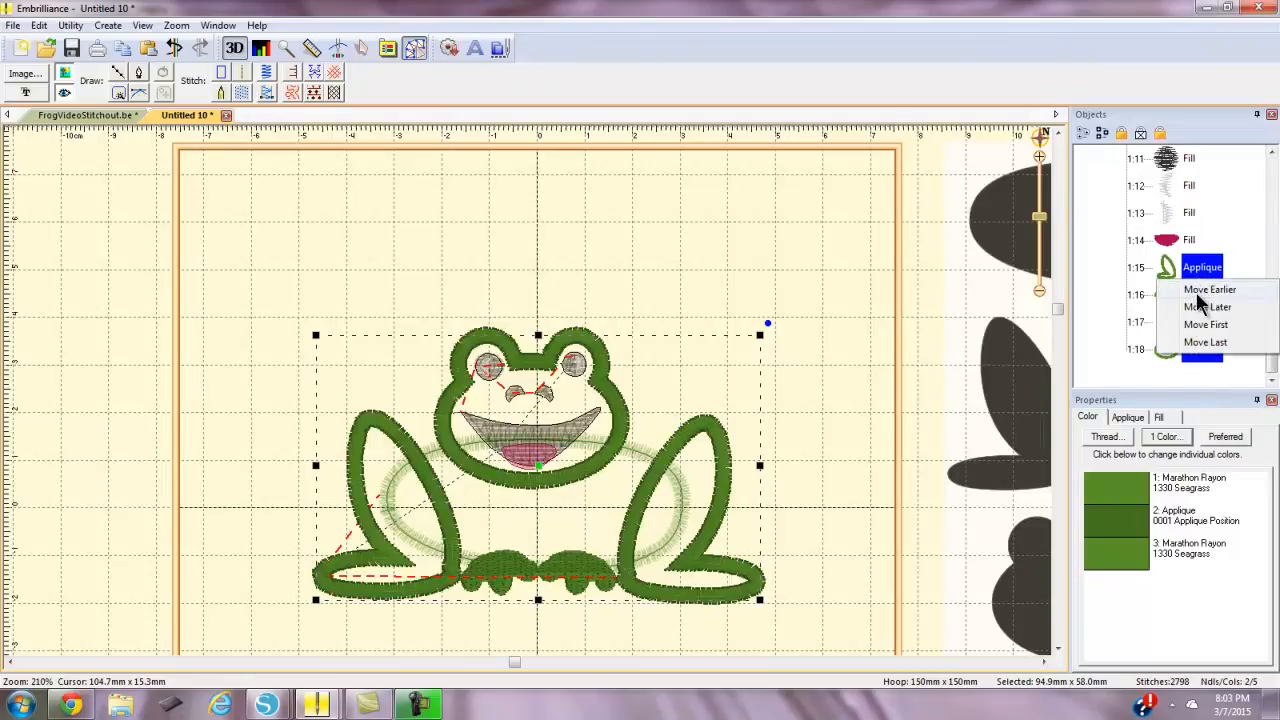
pyautogui.click(1206, 304)
pyautogui.rightClick(1200, 256)
pyautogui.click(1205, 262)
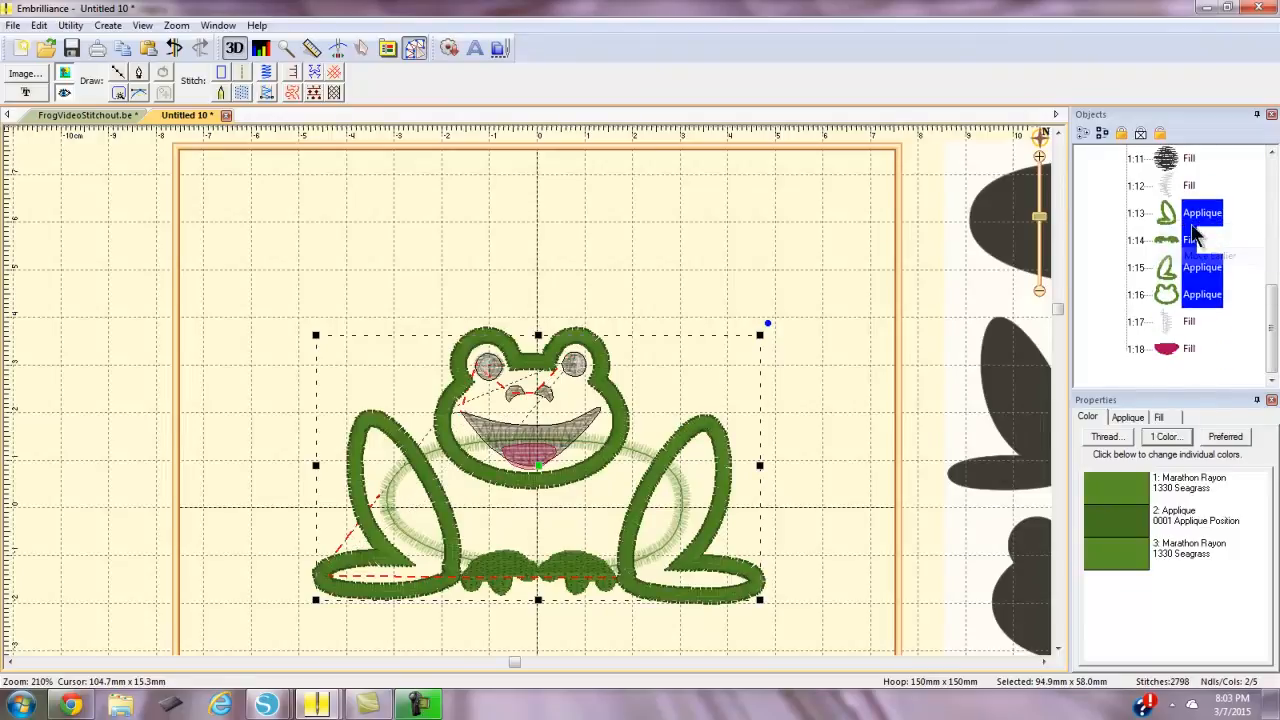
pyautogui.rightClick(1192, 222)
pyautogui.click(1195, 227)
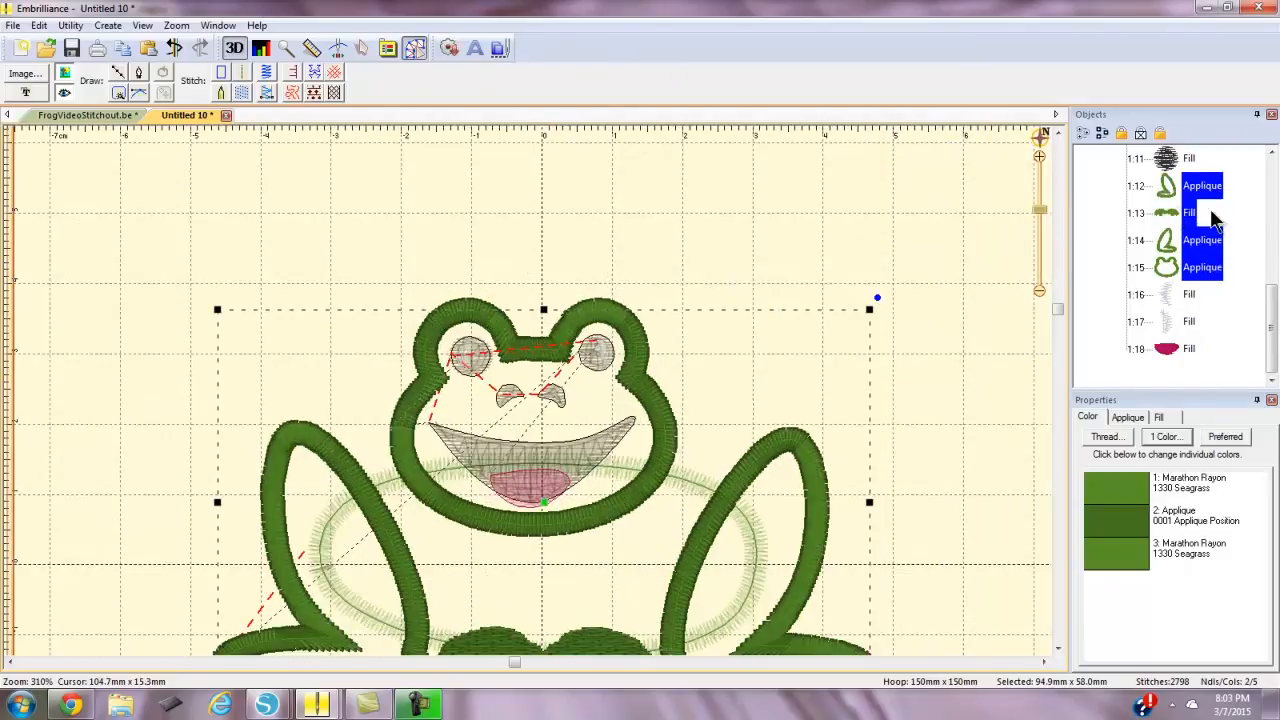
pyautogui.moveTo(1271, 334); pyautogui.dragTo(1271, 286)
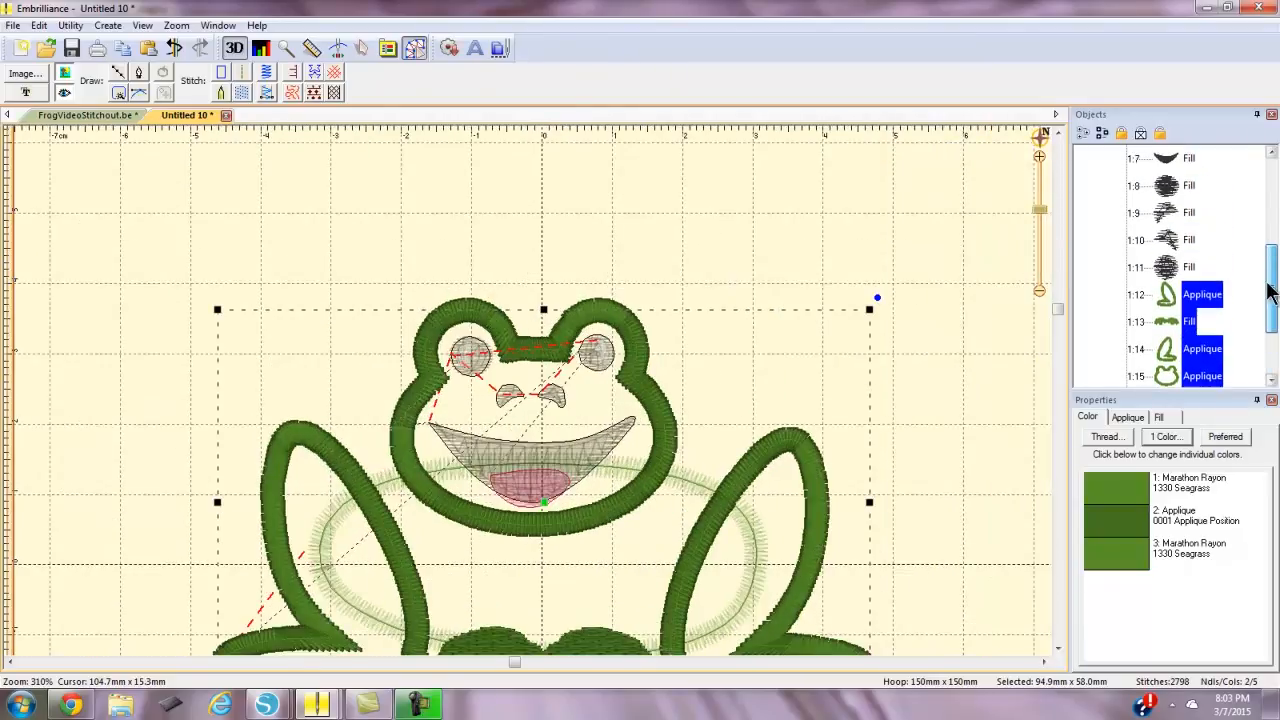
pyautogui.rightClick(1200, 294)
pyautogui.click(1203, 306)
pyautogui.rightClick(1205, 286)
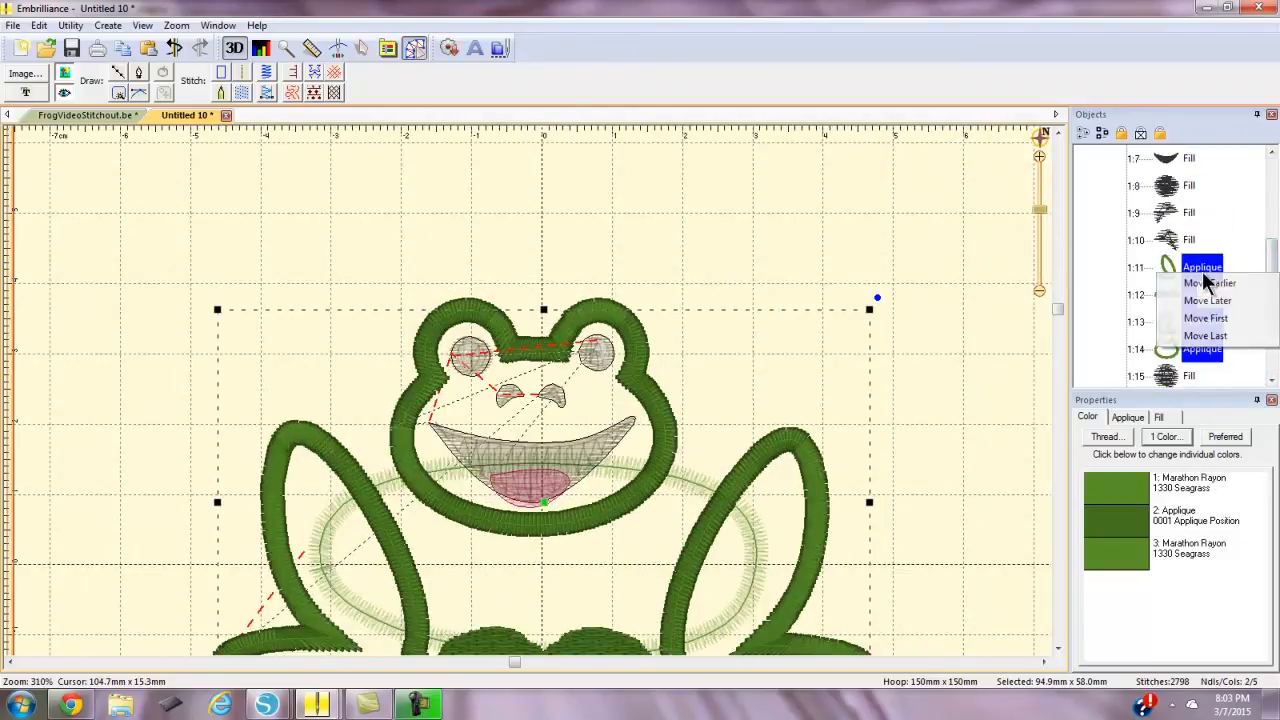
pyautogui.click(1208, 285)
pyautogui.moveTo(1272, 282); pyautogui.dragTo(1272, 272)
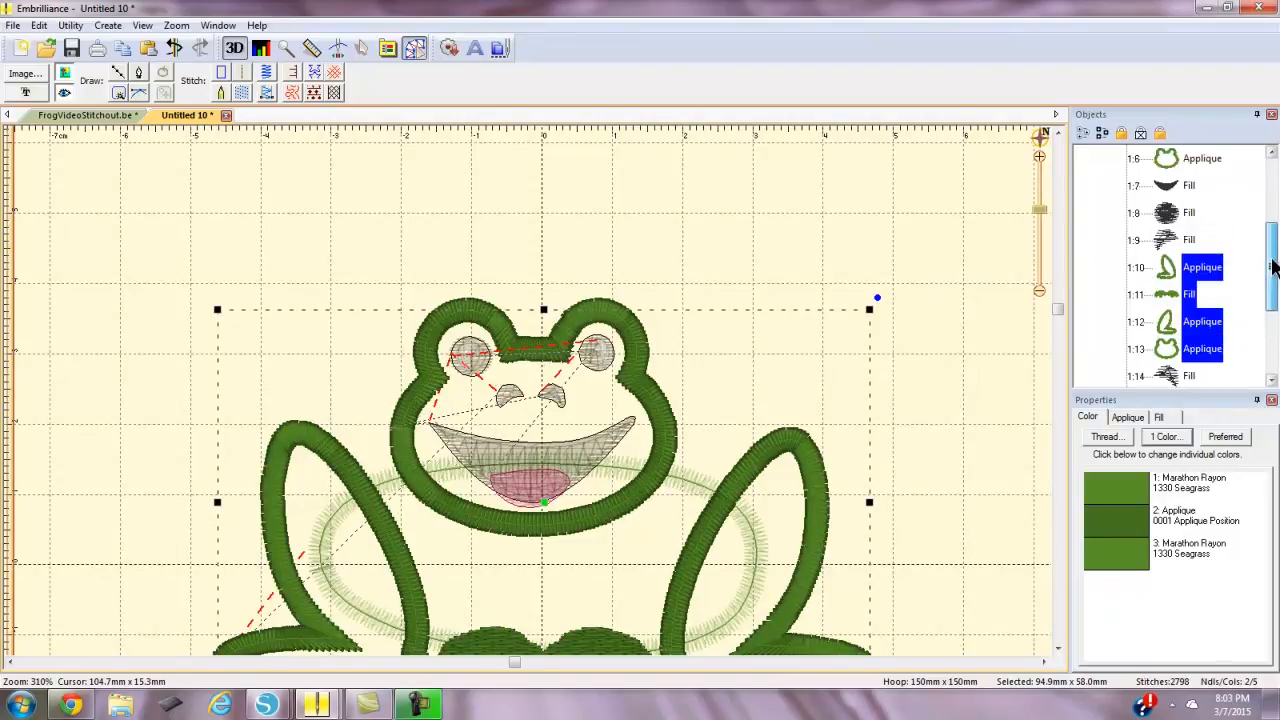
pyautogui.rightClick(1202, 270)
pyautogui.click(1206, 278)
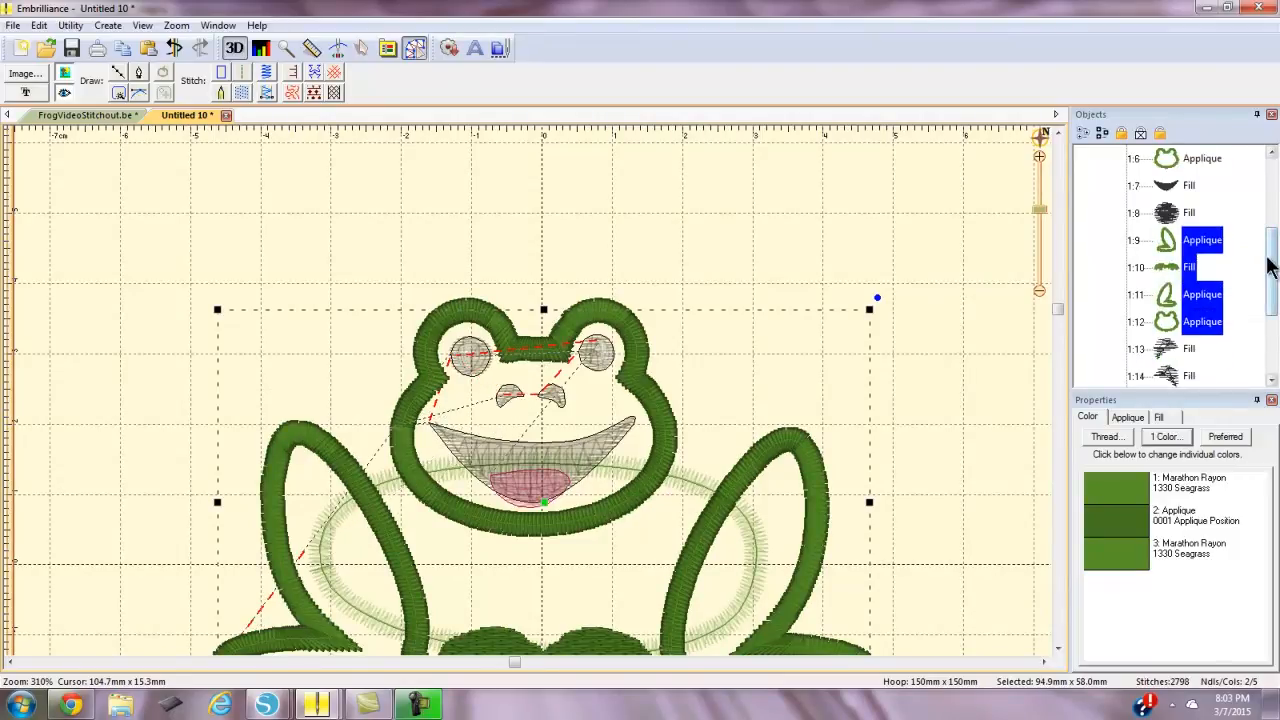
pyautogui.click(1215, 250)
pyautogui.click(1198, 266)
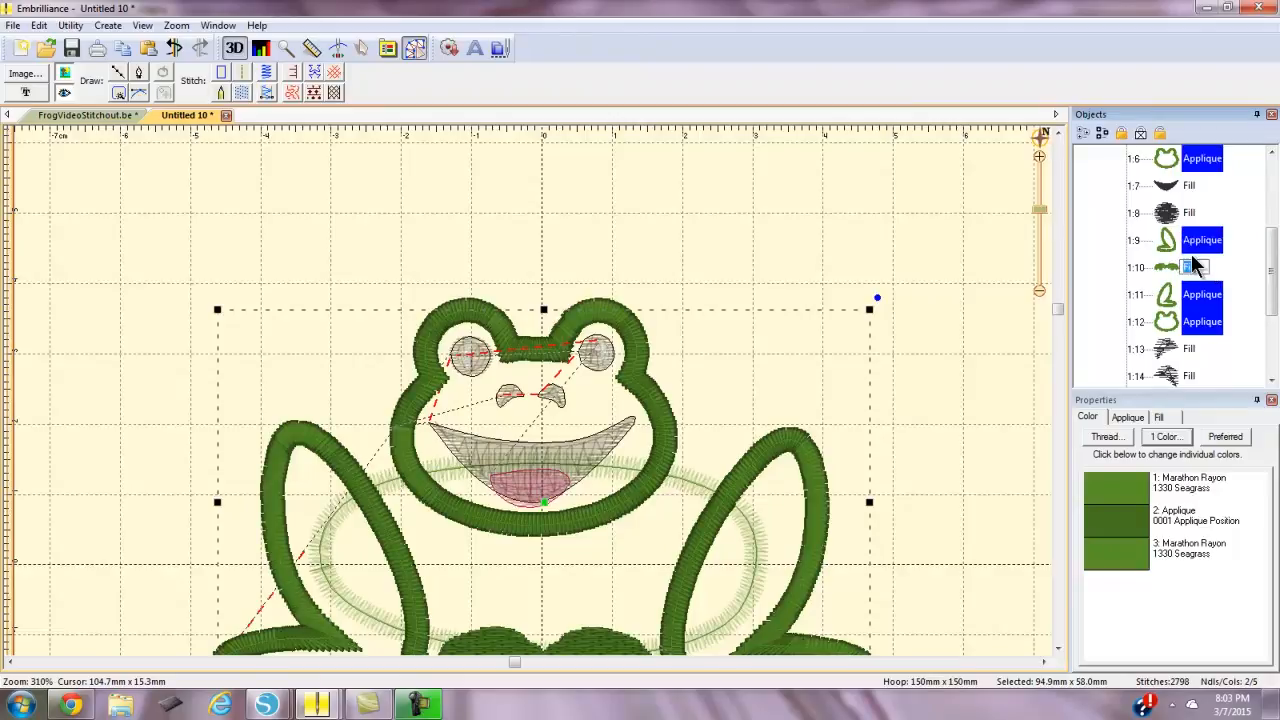
pyautogui.click(1205, 240)
pyautogui.click(1210, 296)
pyautogui.click(1212, 324)
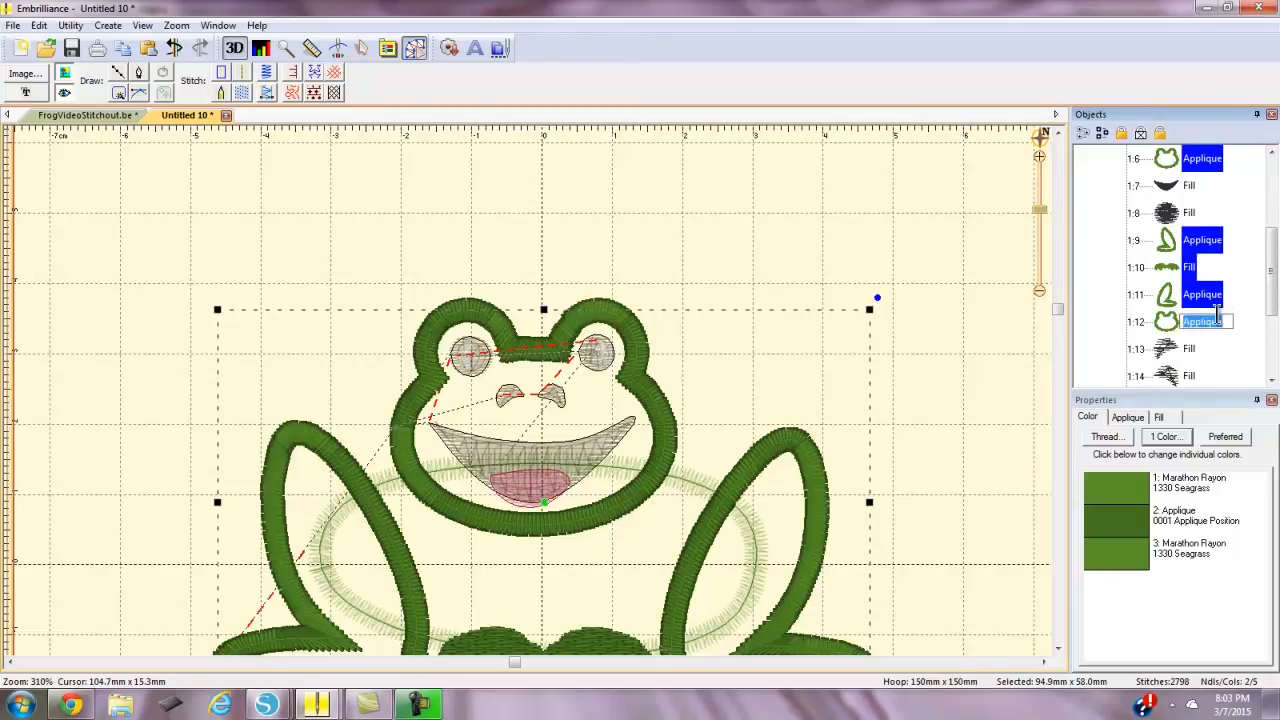
pyautogui.click(1228, 327)
# Reselect only the copied legs, feet and head and move them earlier, to directly after the original head applique
pyautogui.click(1210, 358)
pyautogui.click(1206, 324)
pyautogui.keyDown('ctrl'); pyautogui.click(1209, 297); pyautogui.keyUp('ctrl')
pyautogui.keyDown('ctrl'); pyautogui.click(1188, 265); pyautogui.keyUp('ctrl')
pyautogui.keyDown('ctrl'); pyautogui.click(1200, 242); pyautogui.keyUp('ctrl')
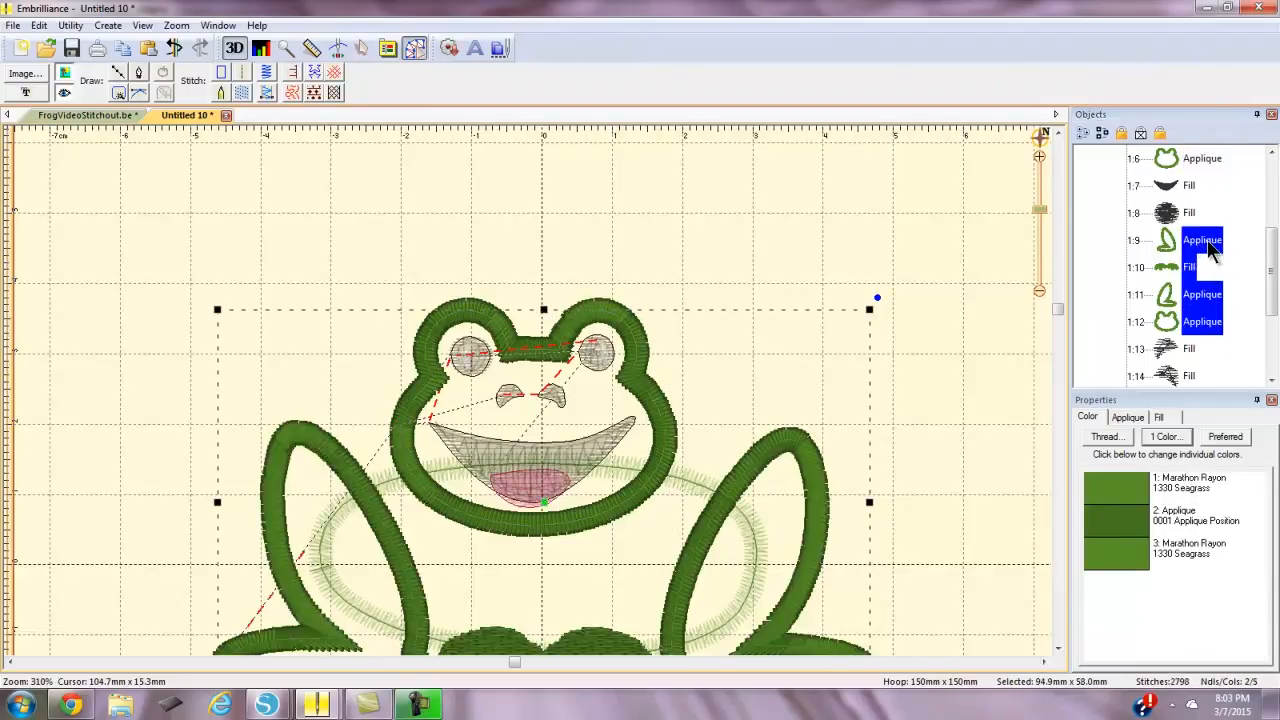
pyautogui.rightClick(1208, 251)
pyautogui.click(1212, 252)
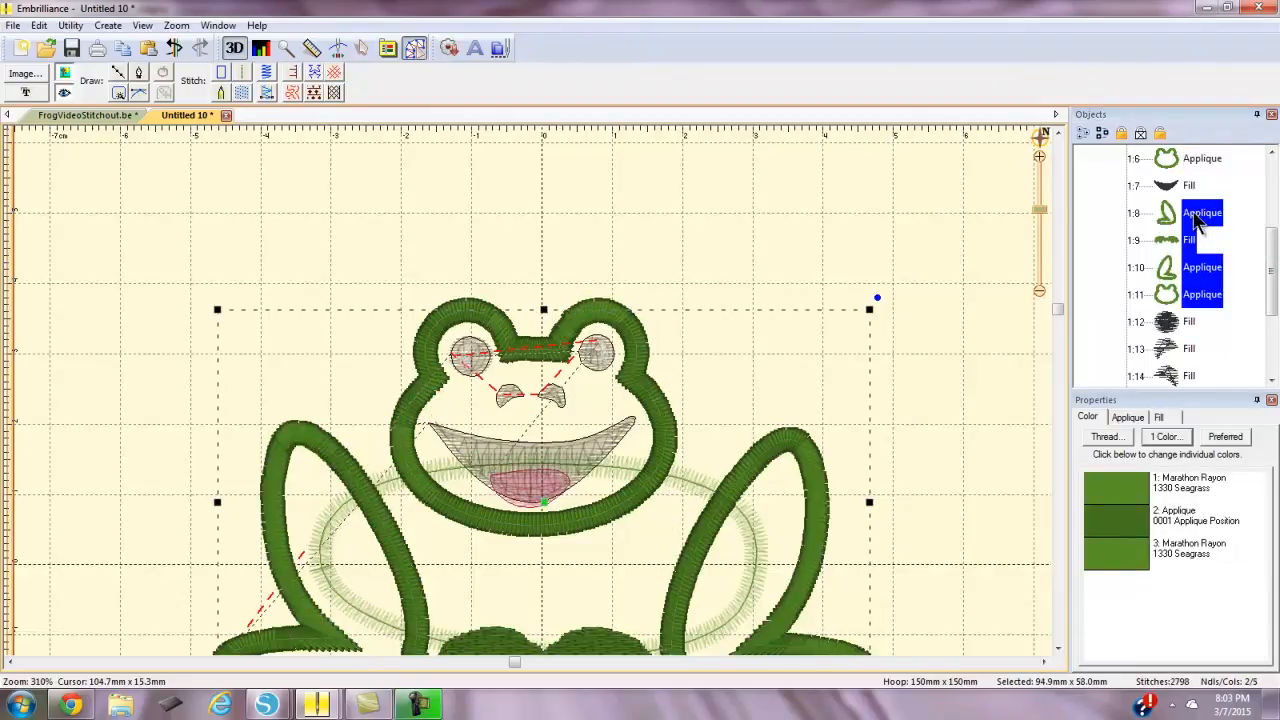
pyautogui.rightClick(1197, 215)
pyautogui.click(1208, 223)
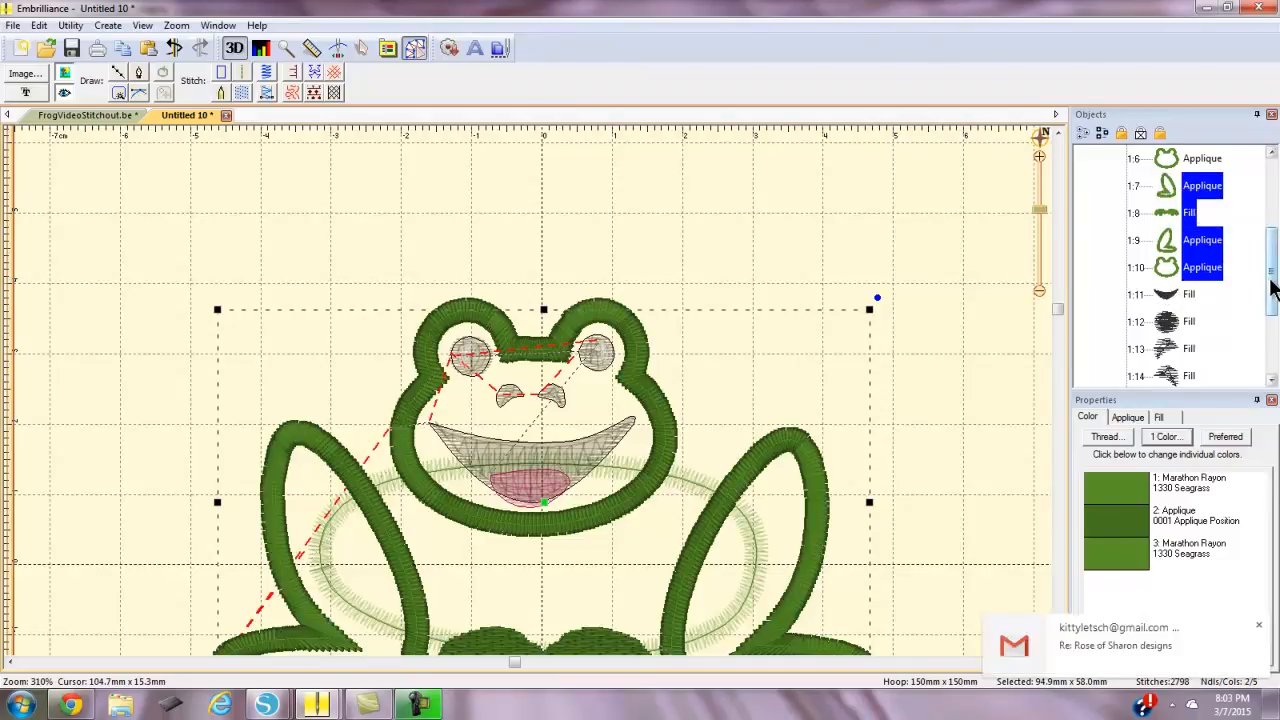
# Convert the four copies to run stitches, using the Bean type with a stitch length of 3.0 mm
pyautogui.scroll(1, 1270, 282)
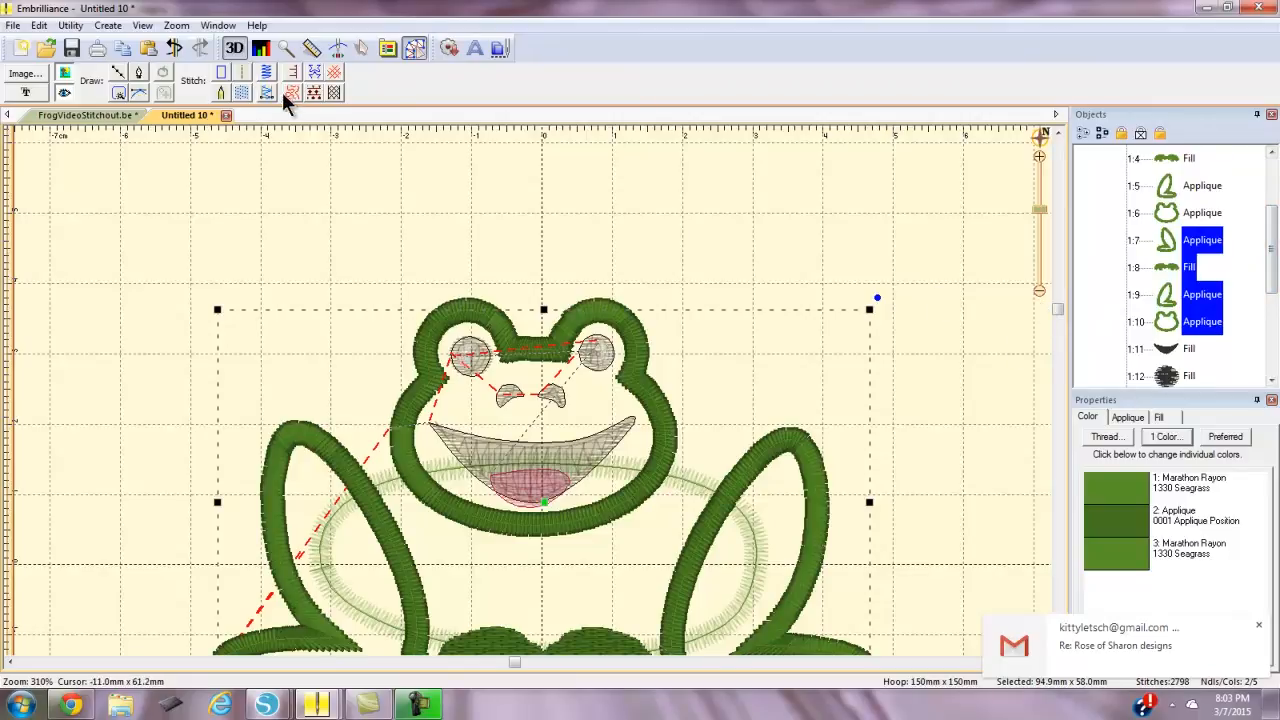
pyautogui.click(243, 74)
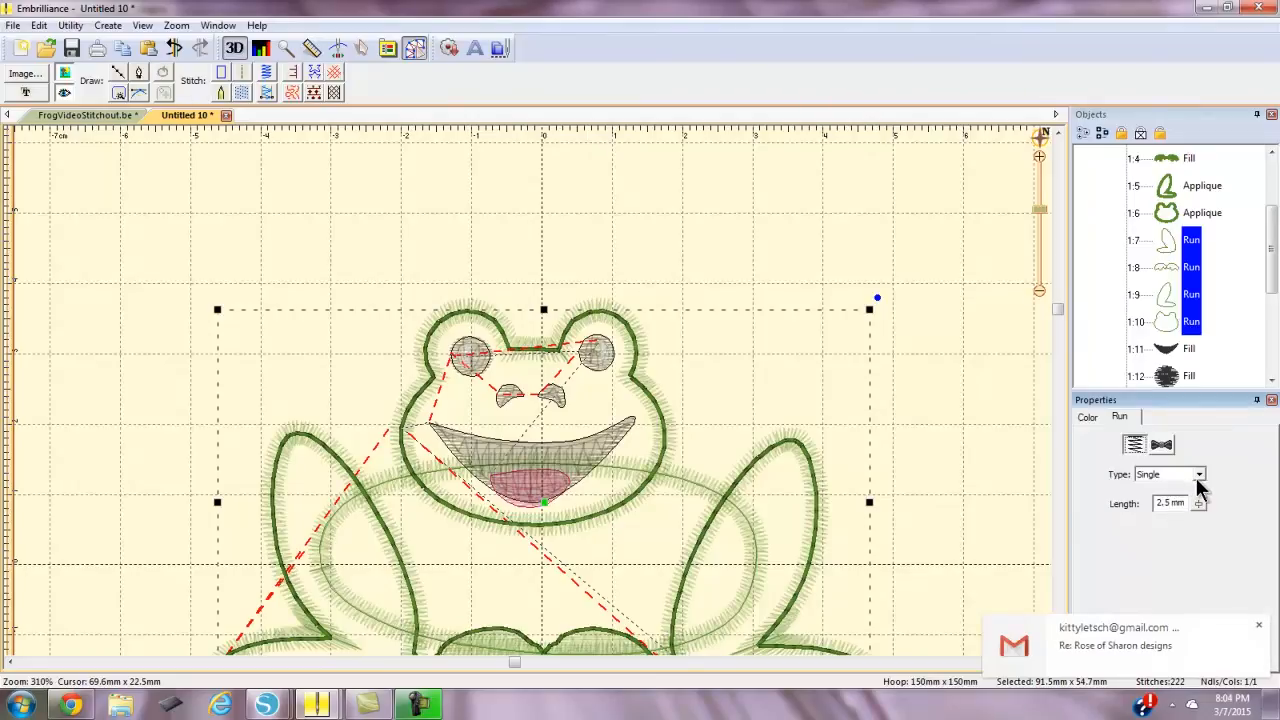
pyautogui.click(1199, 476)
pyautogui.click(1170, 511)
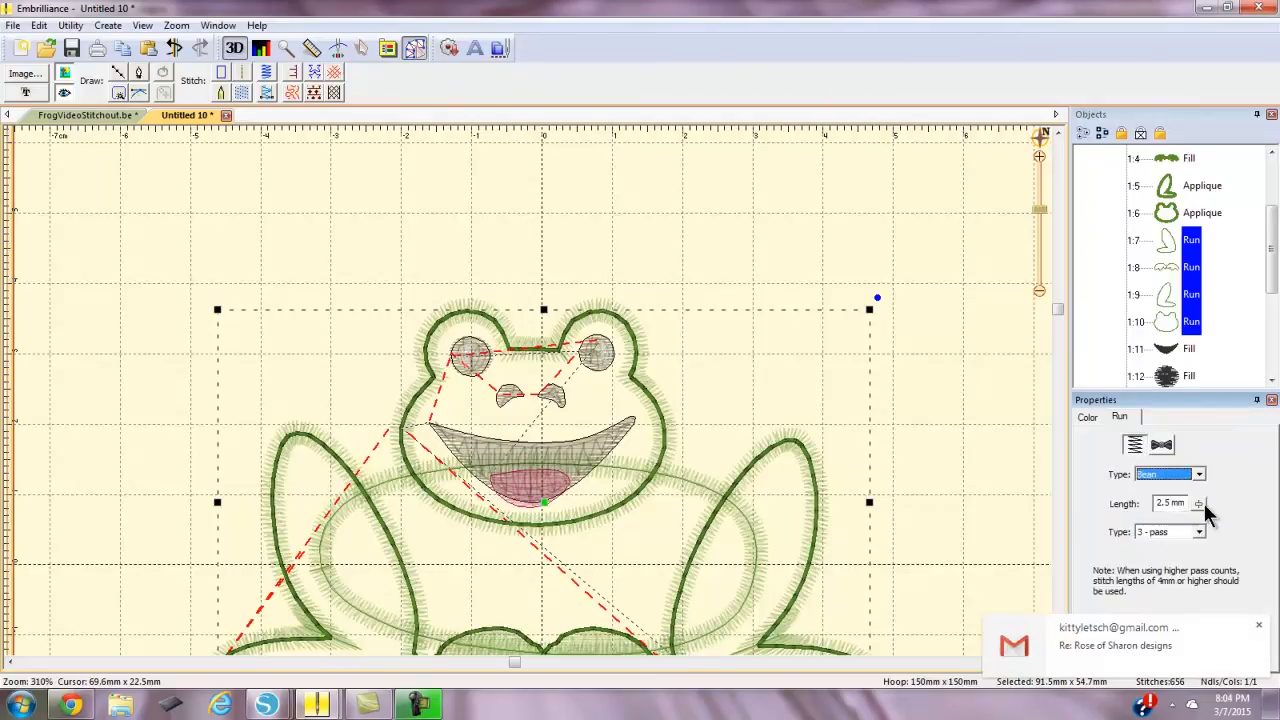
pyautogui.moveTo(1185, 502); pyautogui.dragTo(1122, 492)
pyautogui.write('2')
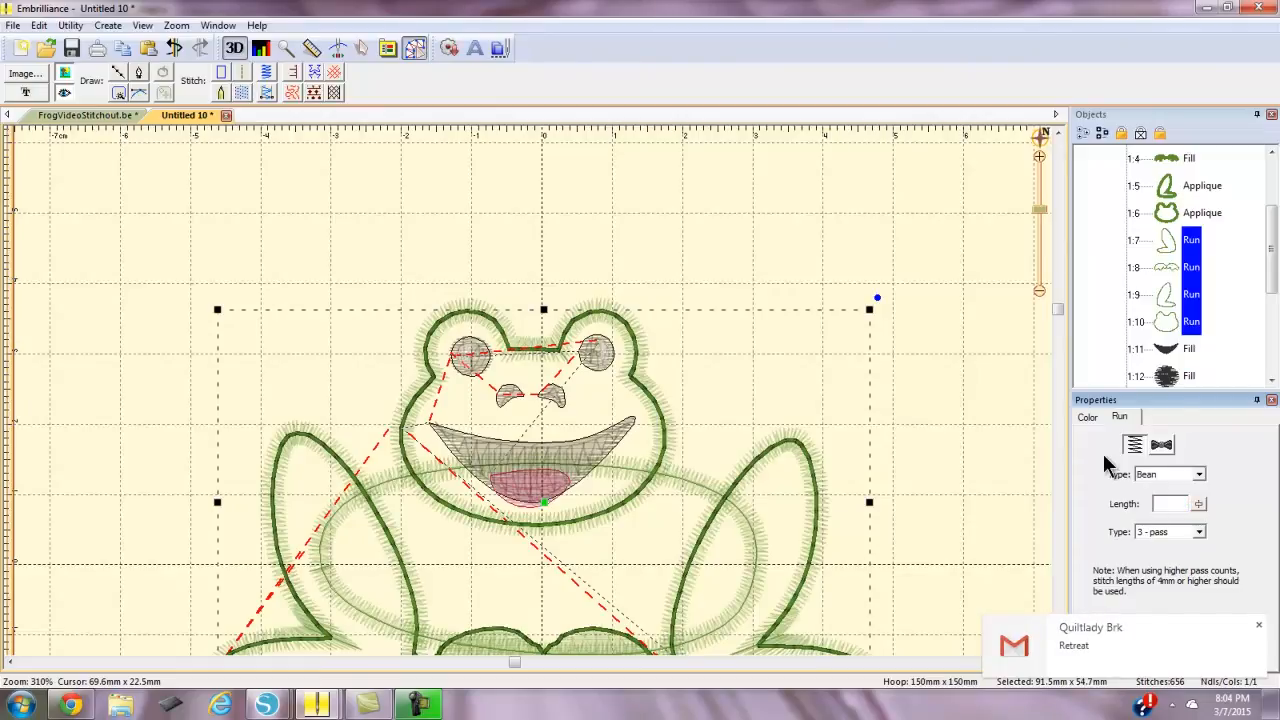
pyautogui.press('Return')
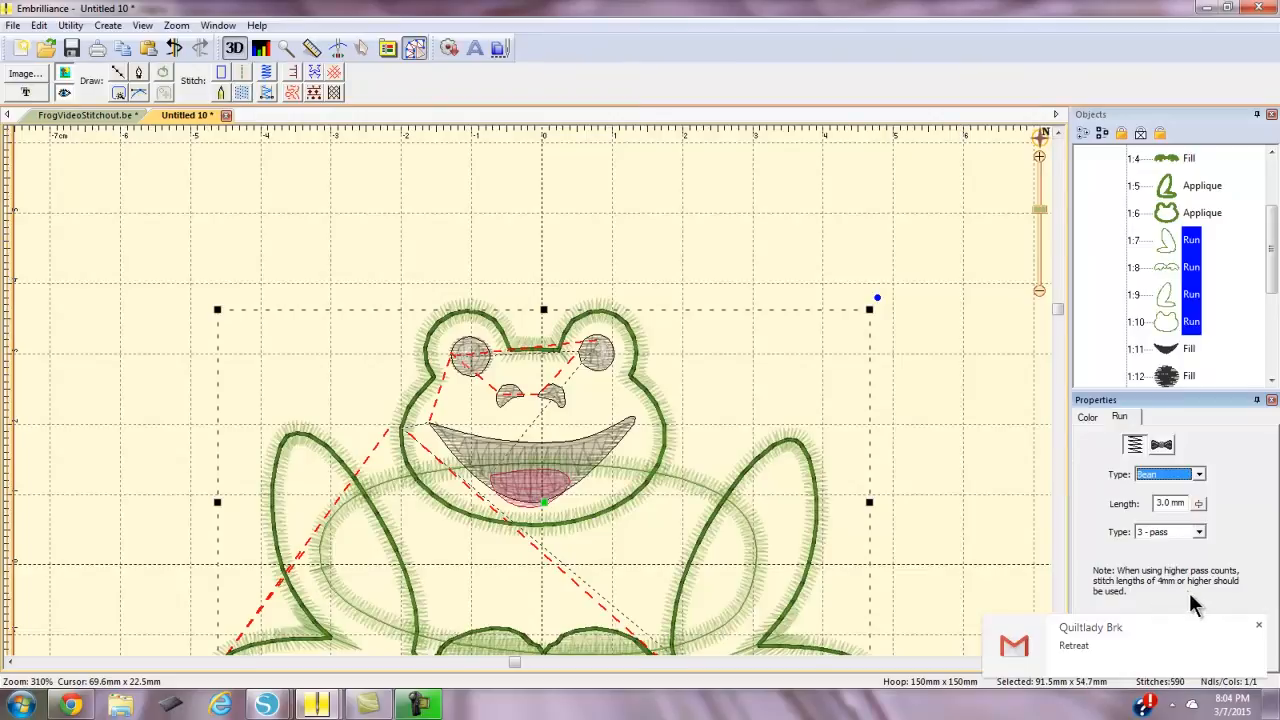
# Check the run stitch settings of the head outline in FrogVideoStitchout.be, and return to the Untitled 10 design
pyautogui.click(87, 117)
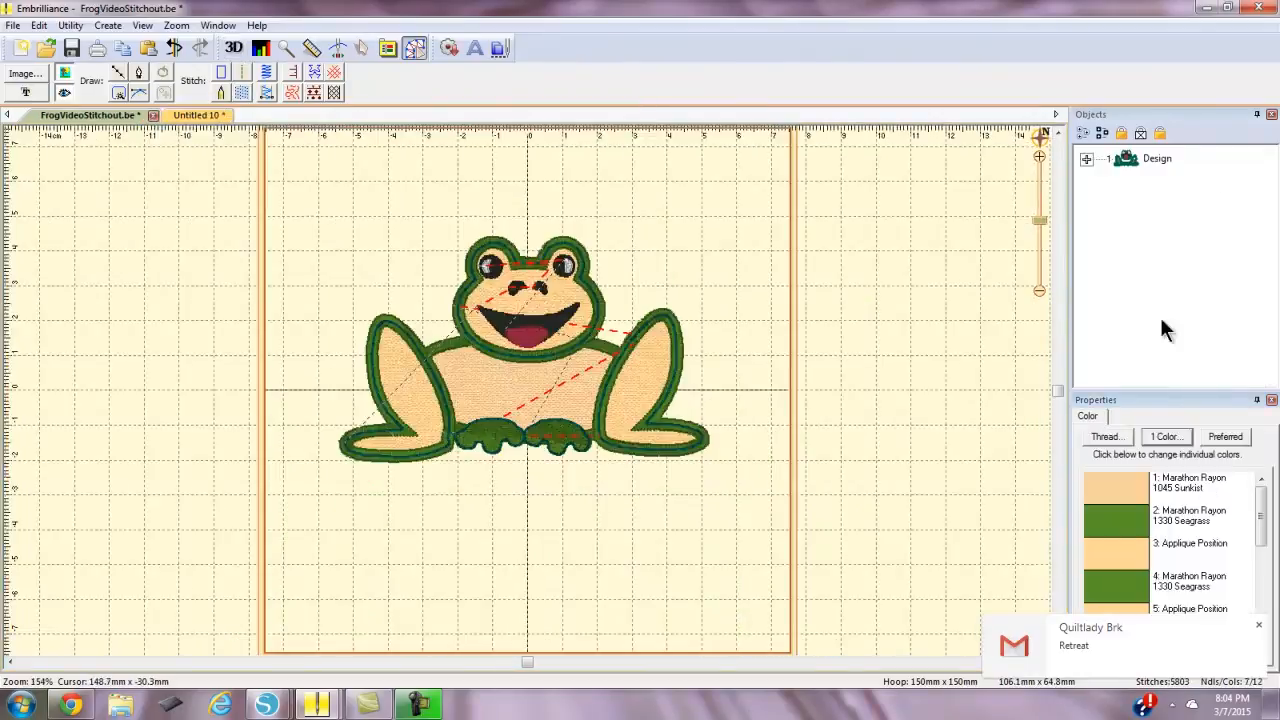
pyautogui.click(1087, 159)
pyautogui.click(1192, 349)
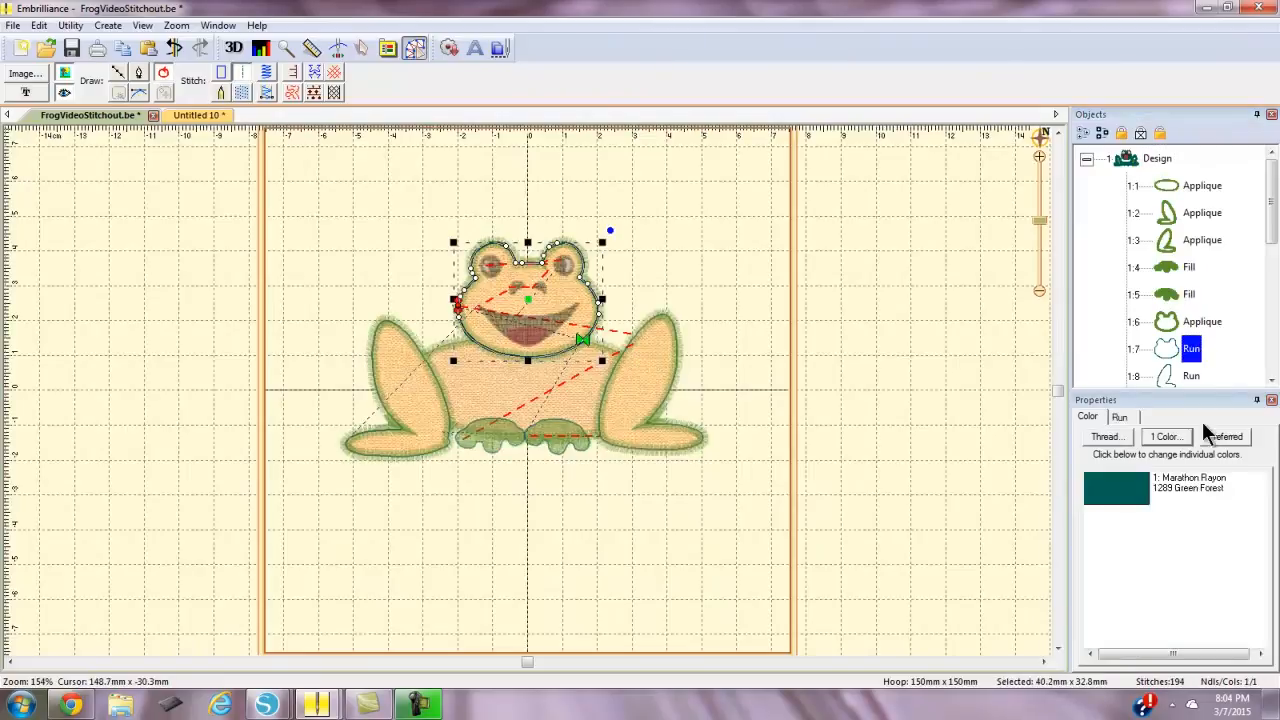
pyautogui.click(1128, 418)
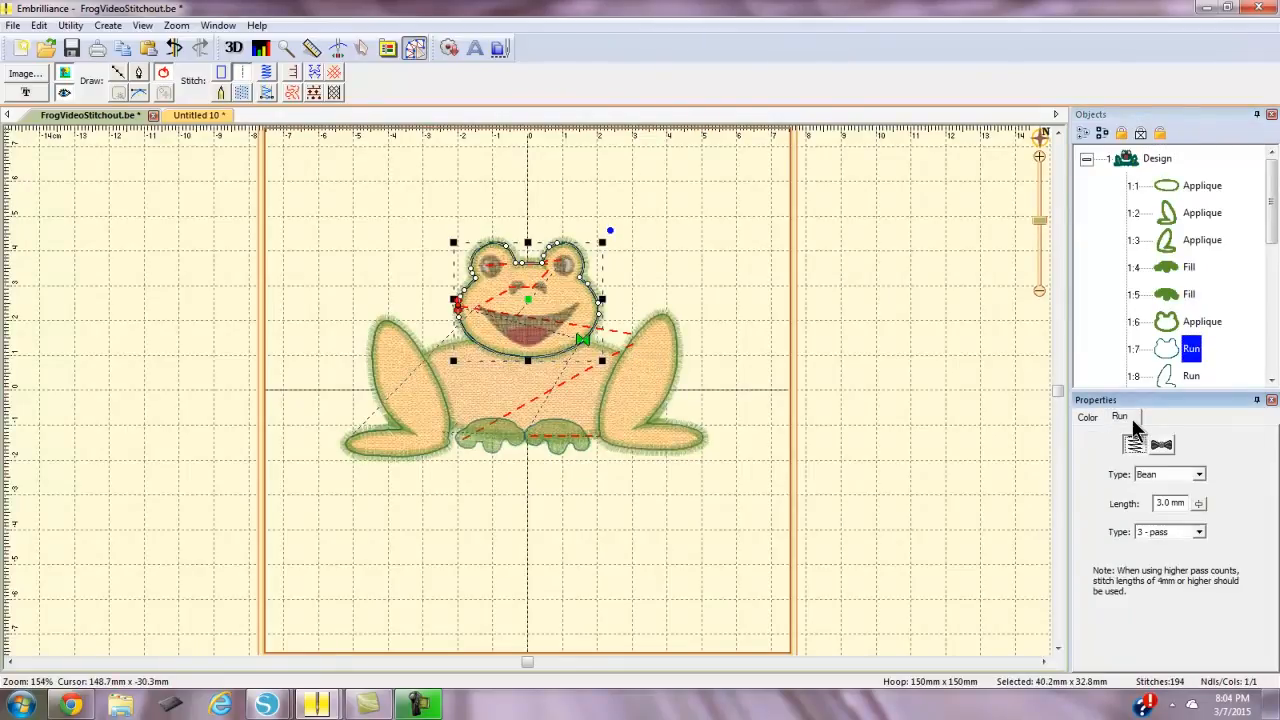
pyautogui.click(213, 117)
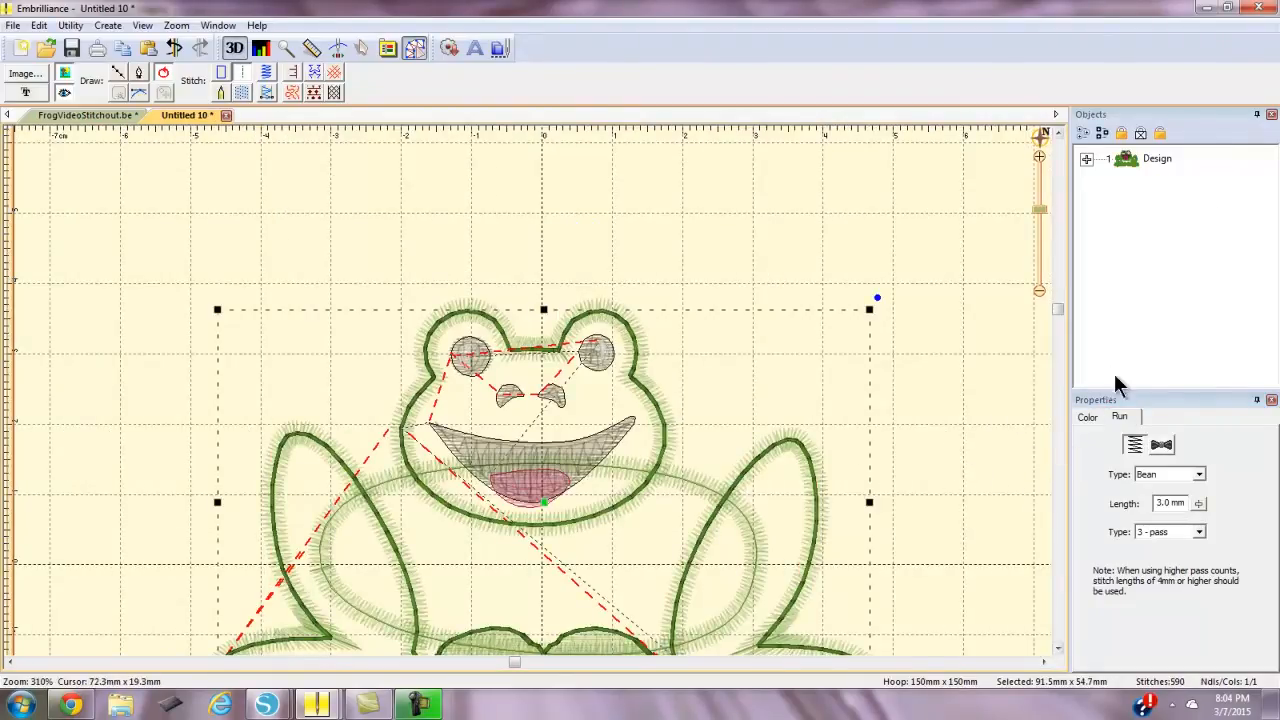
# Change the thread color of the four bean-stitch outlines to Marathon Rayon 1173 Vertiver Green
pyautogui.click(1087, 160)
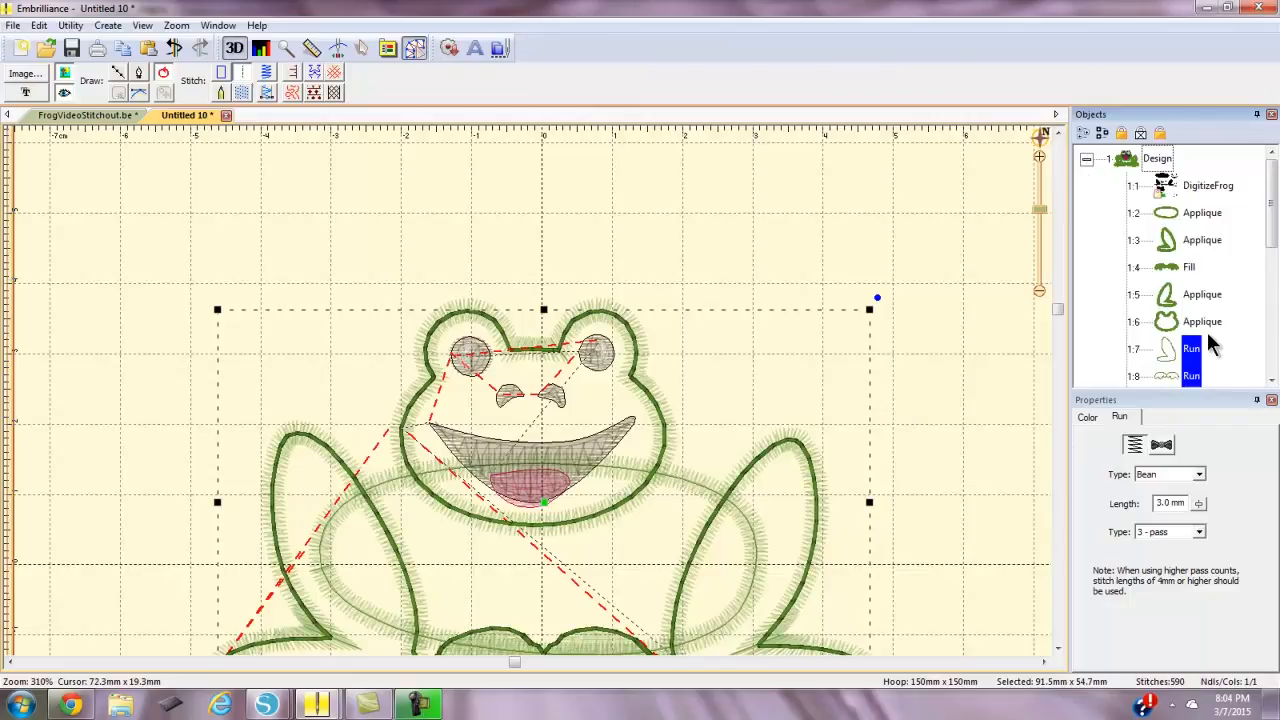
pyautogui.scroll(-1, 1271, 271)
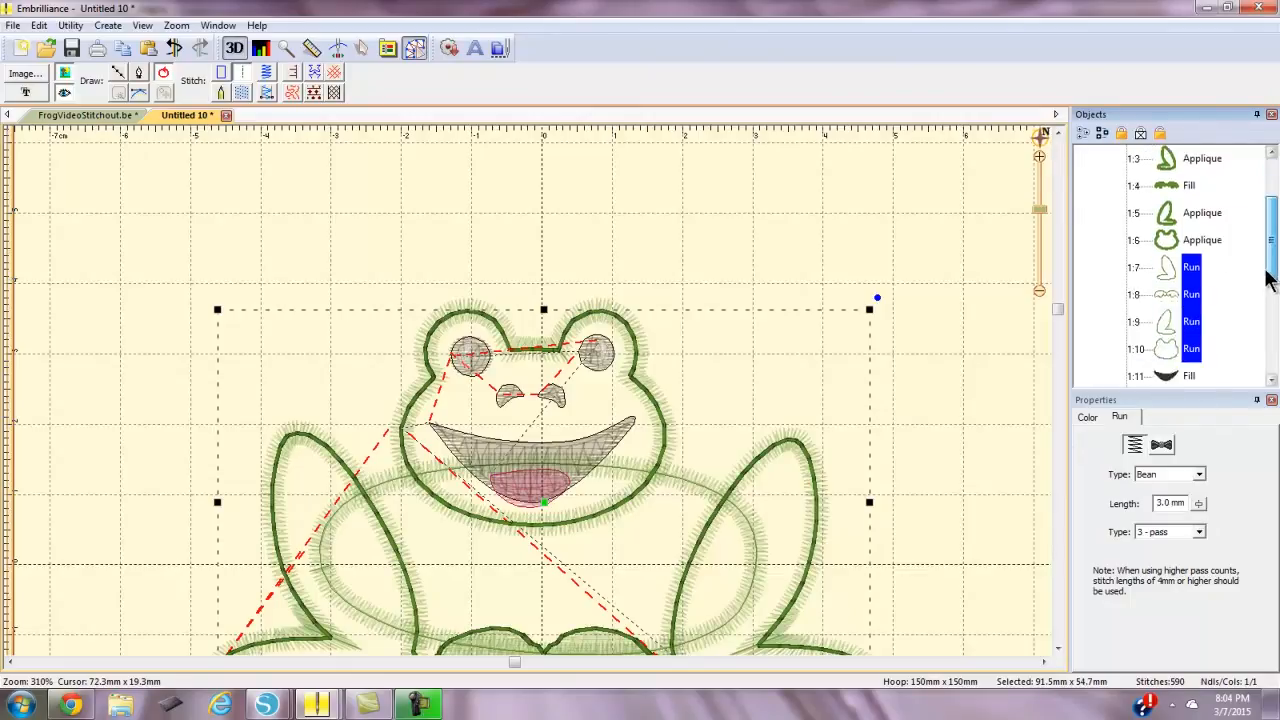
pyautogui.click(1087, 417)
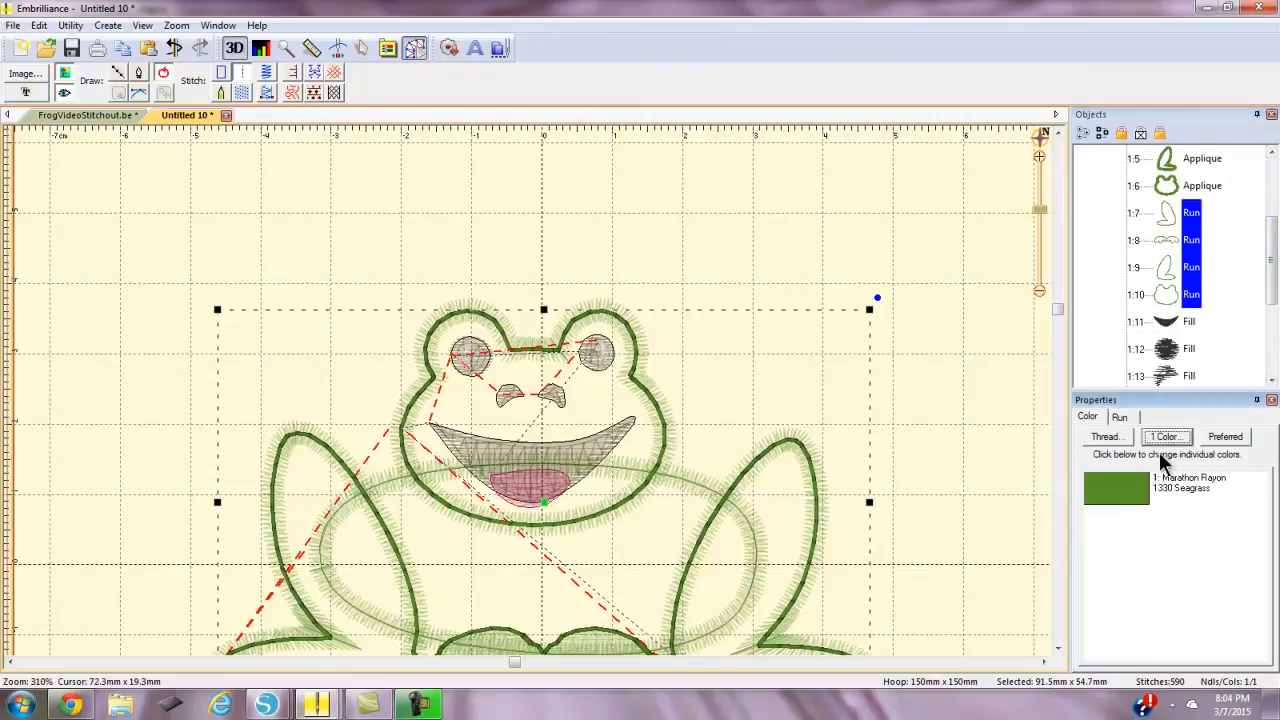
pyautogui.click(1165, 436)
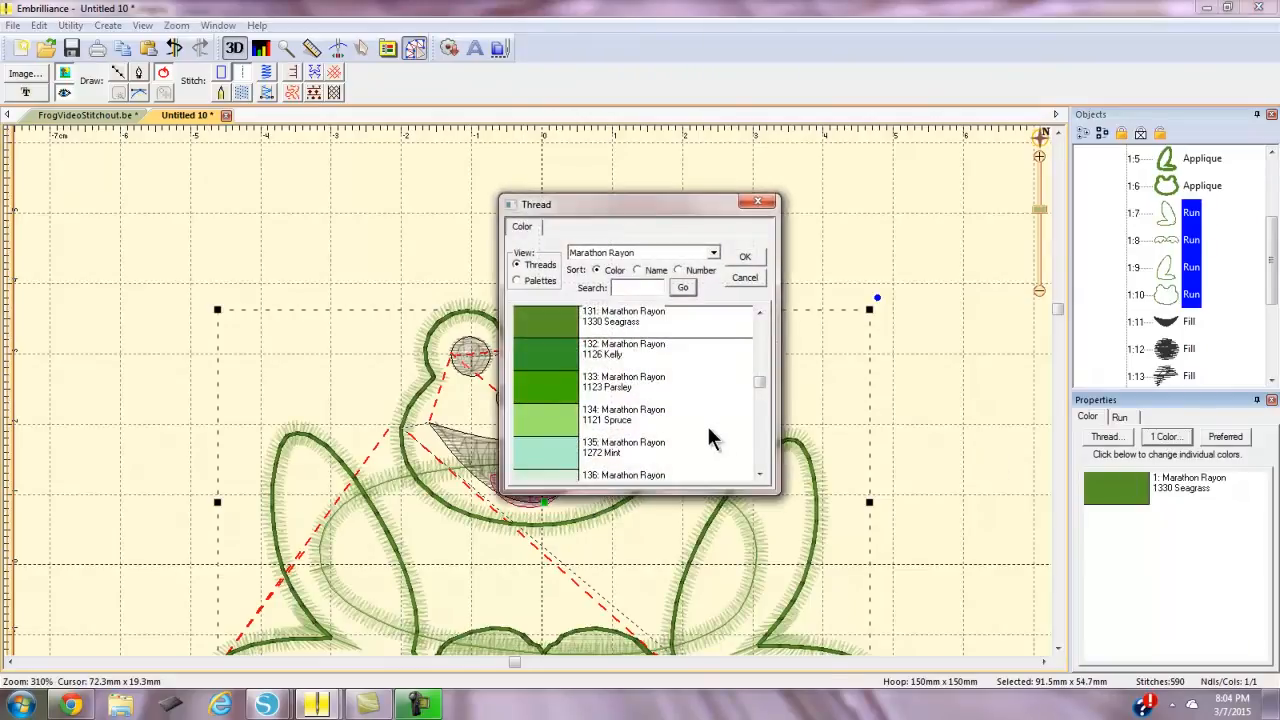
pyautogui.moveTo(756, 378); pyautogui.dragTo(758, 381)
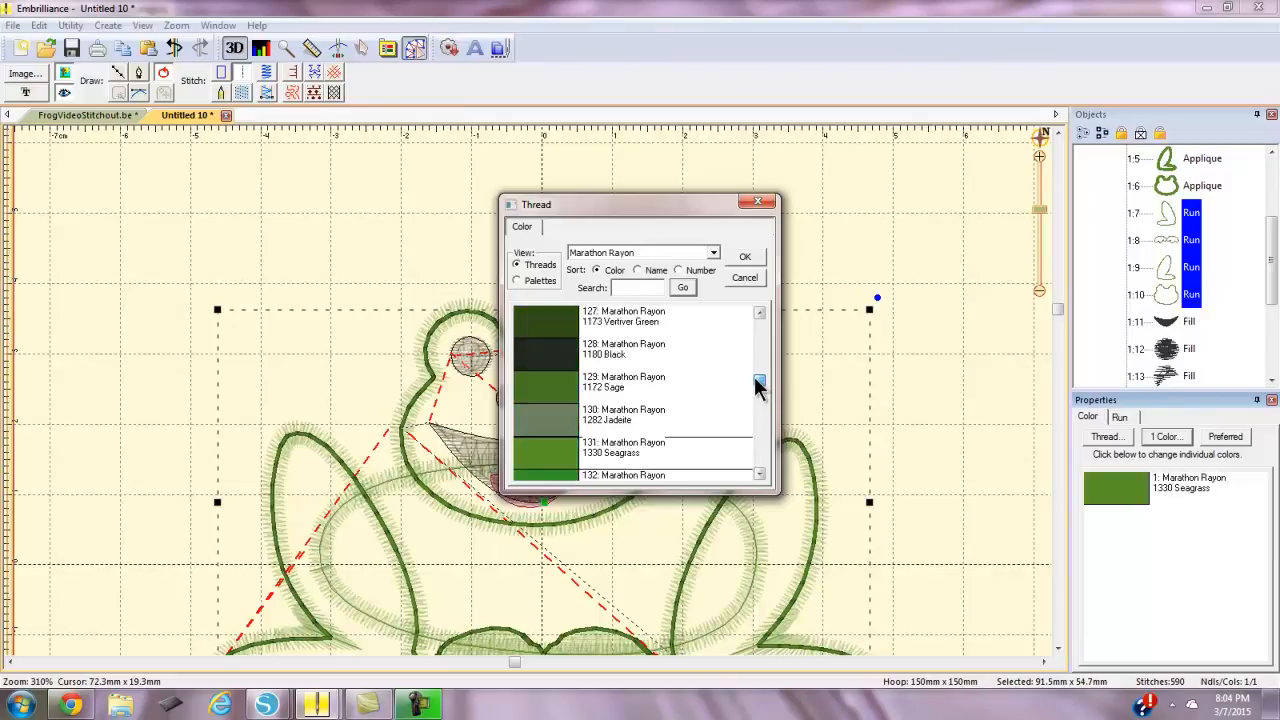
pyautogui.click(563, 341)
pyautogui.click(740, 259)
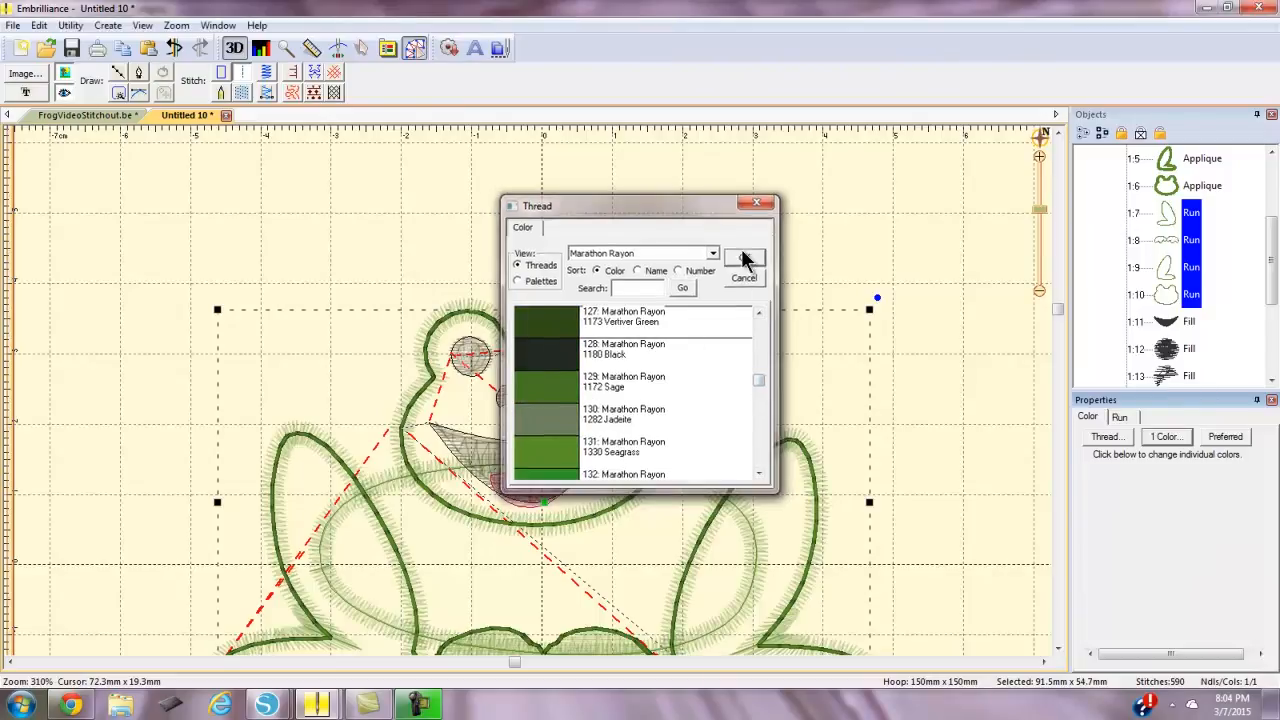
pyautogui.click(1003, 408)
pyautogui.scroll(-1, 941, 400)
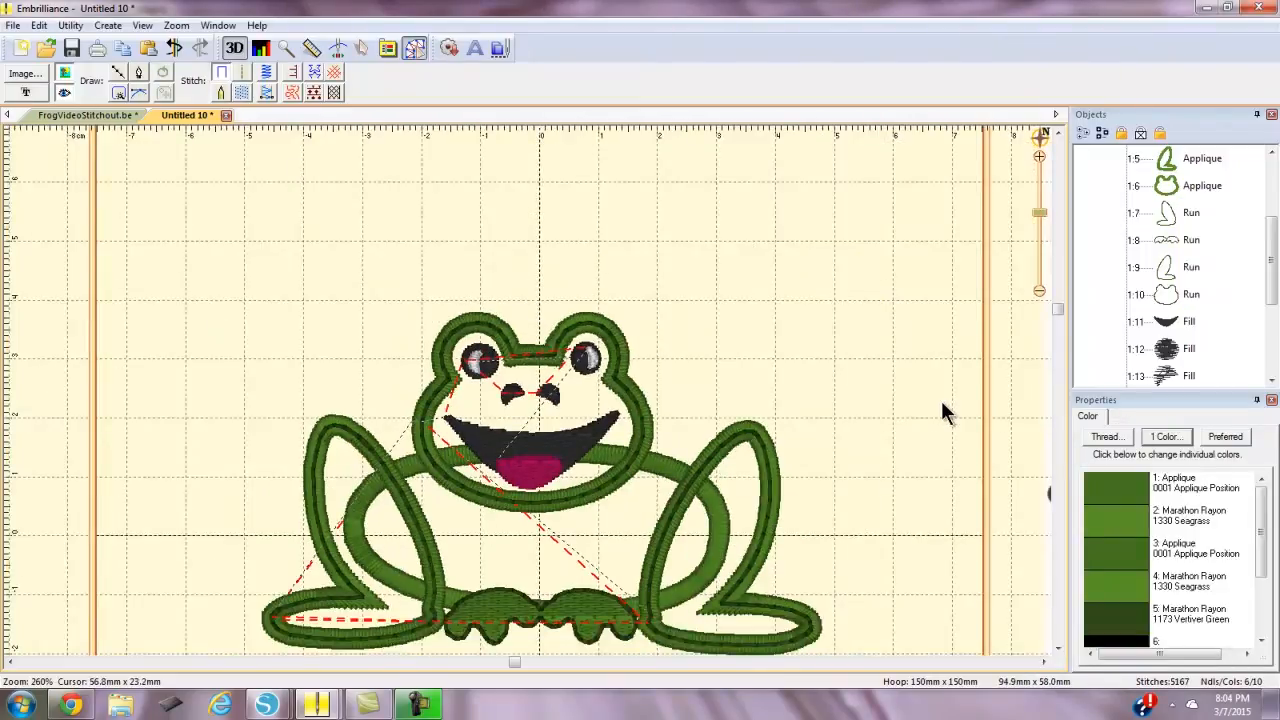
# Save the stitch and working files as FrogStitchOut4 in the frogDrawing folder, replacing the existing FrogStitchOut4.vp3
pyautogui.click(13, 25)
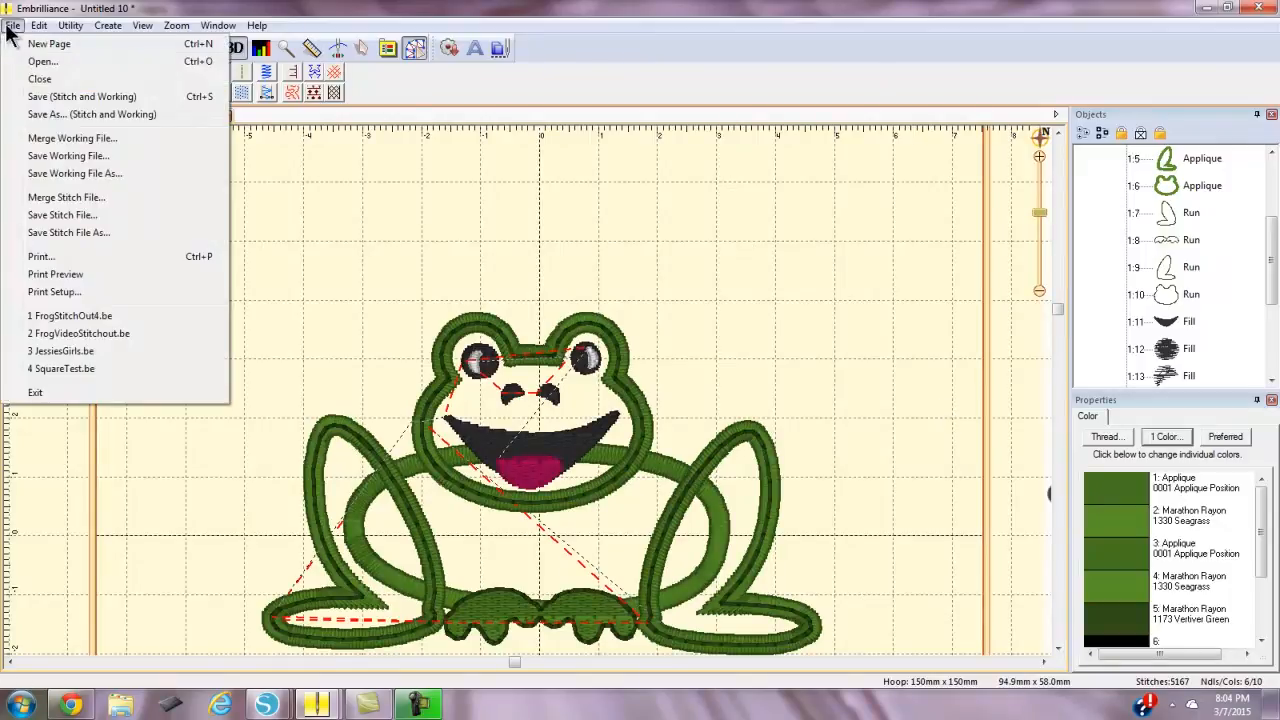
pyautogui.click(44, 112)
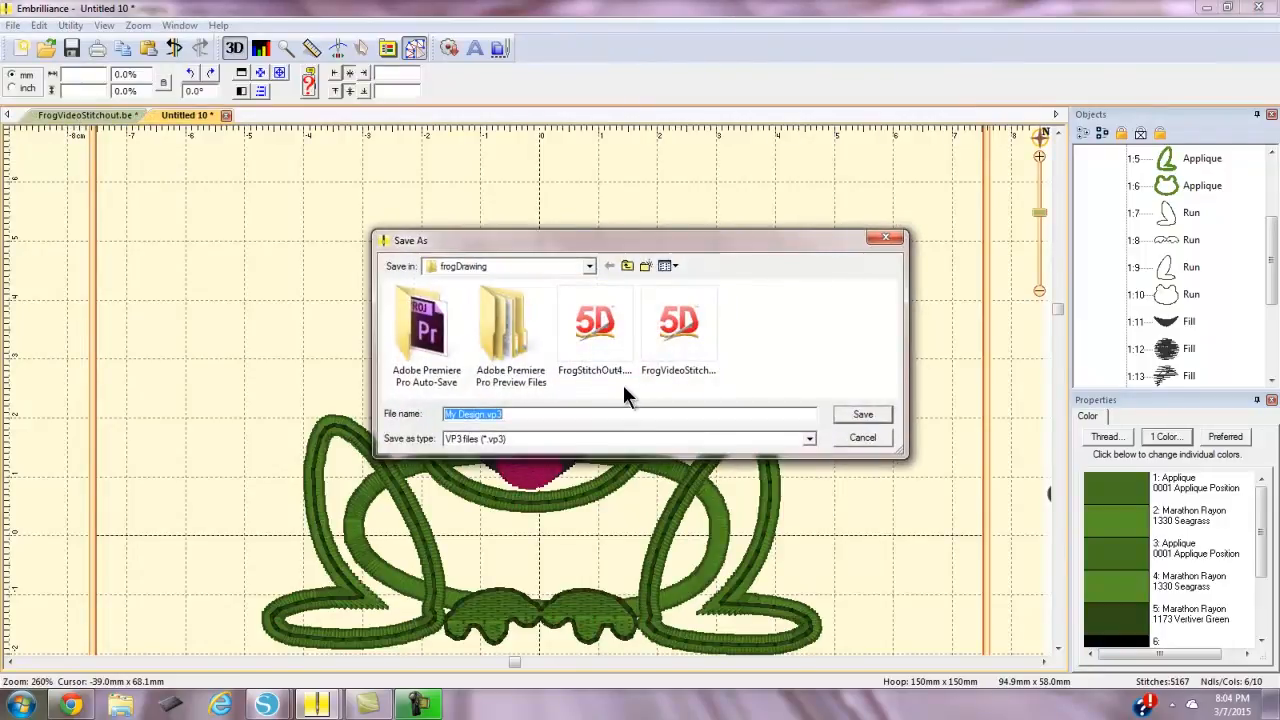
pyautogui.click(604, 330)
pyautogui.click(850, 414)
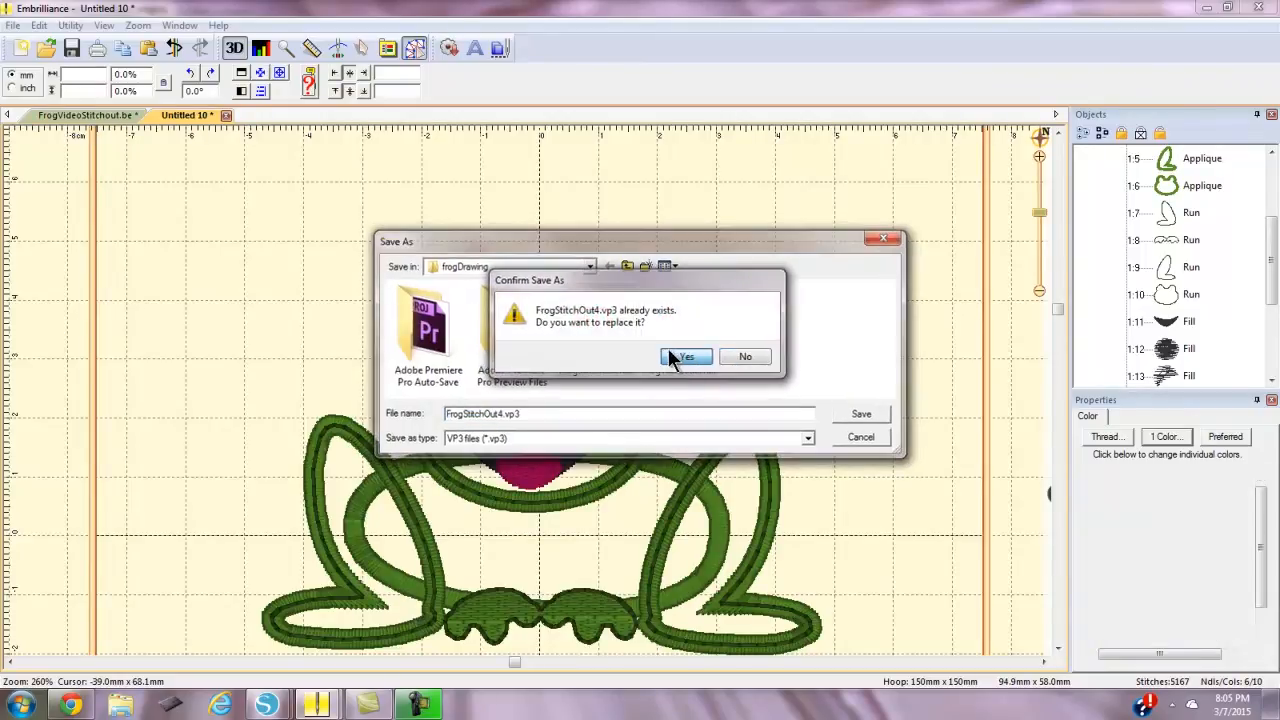
pyautogui.click(684, 357)
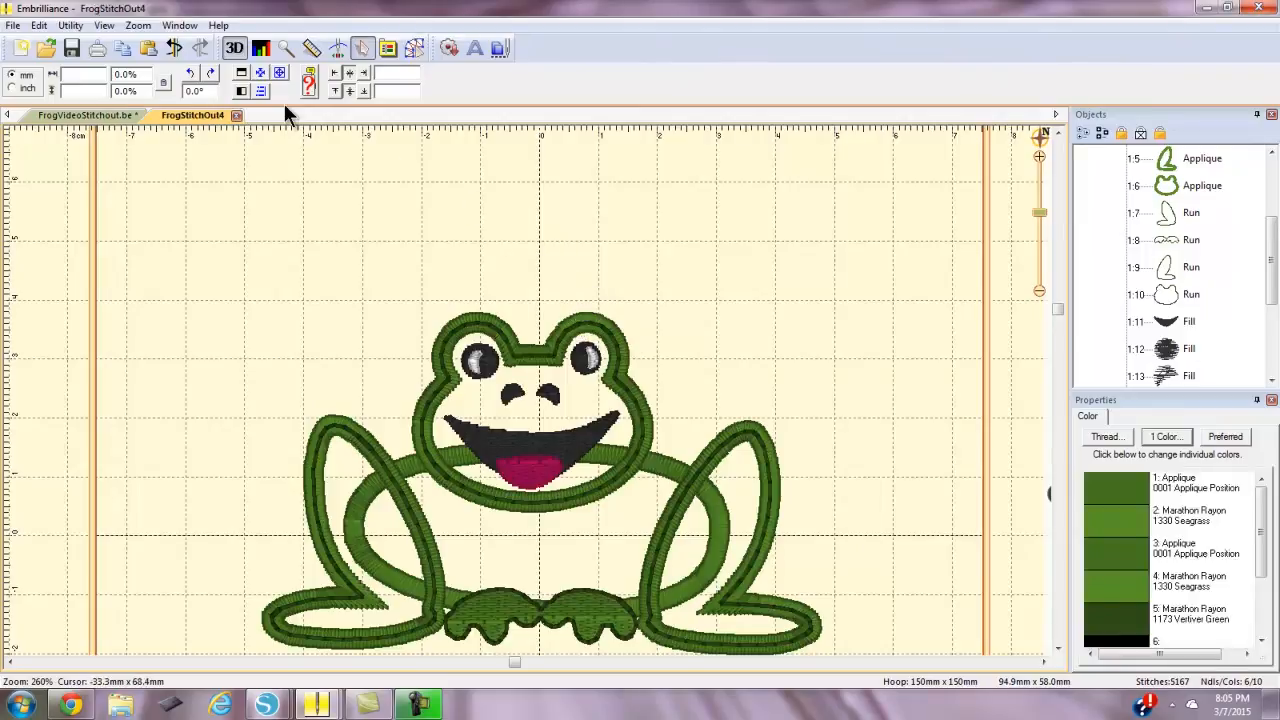
# Open the stitch file FrogStitchOut4.vp3 from the frogDrawing folder and run through its stitch simulation from start to end
pyautogui.click(13, 25)
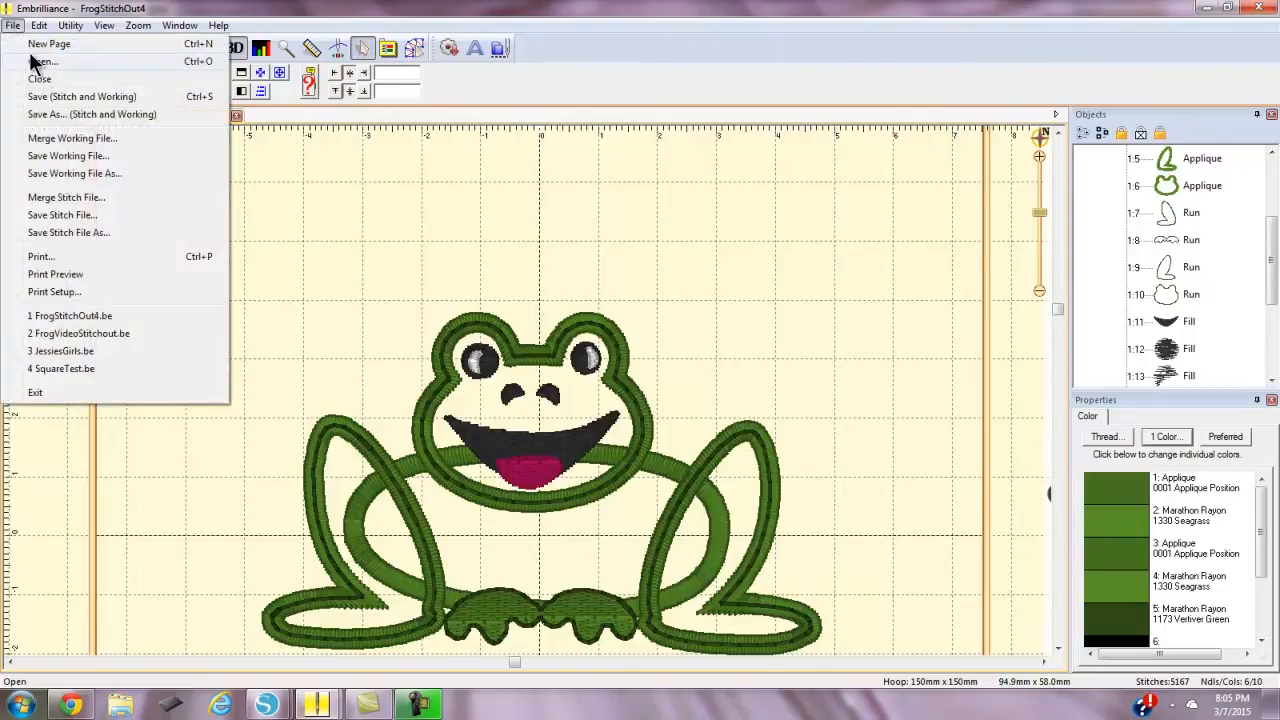
pyautogui.click(32, 61)
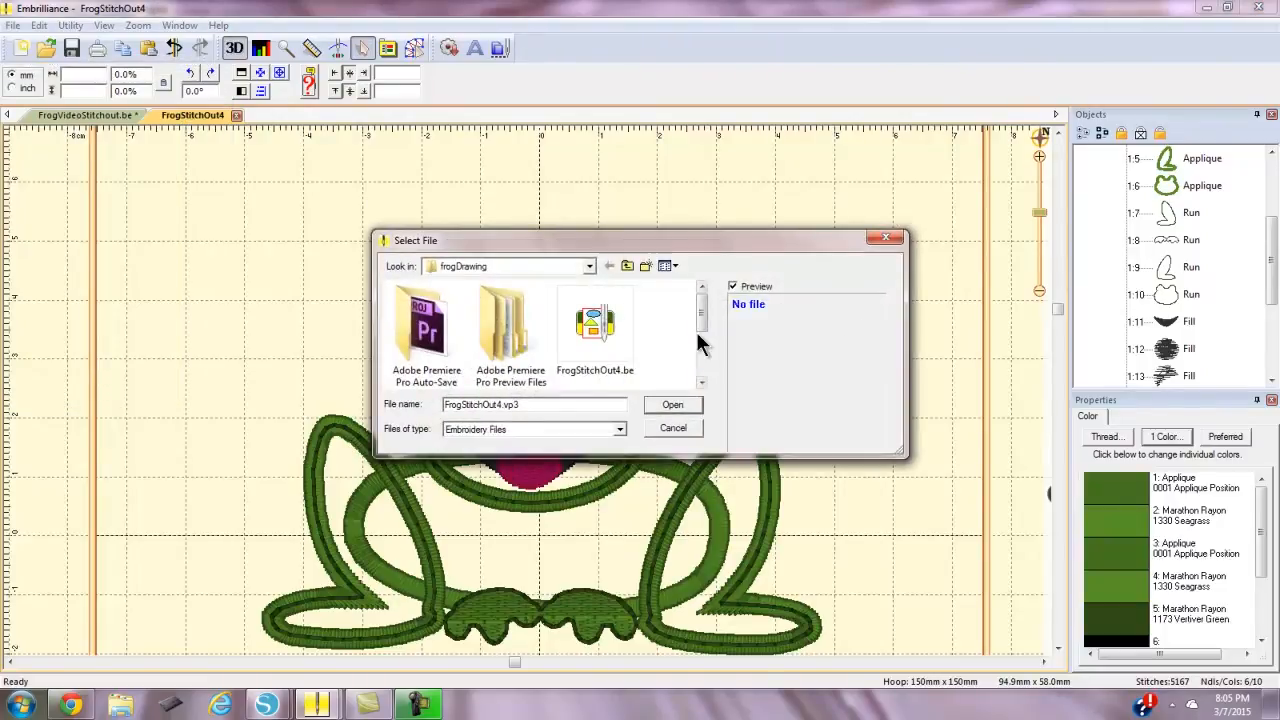
pyautogui.scroll(-3, 699, 343)
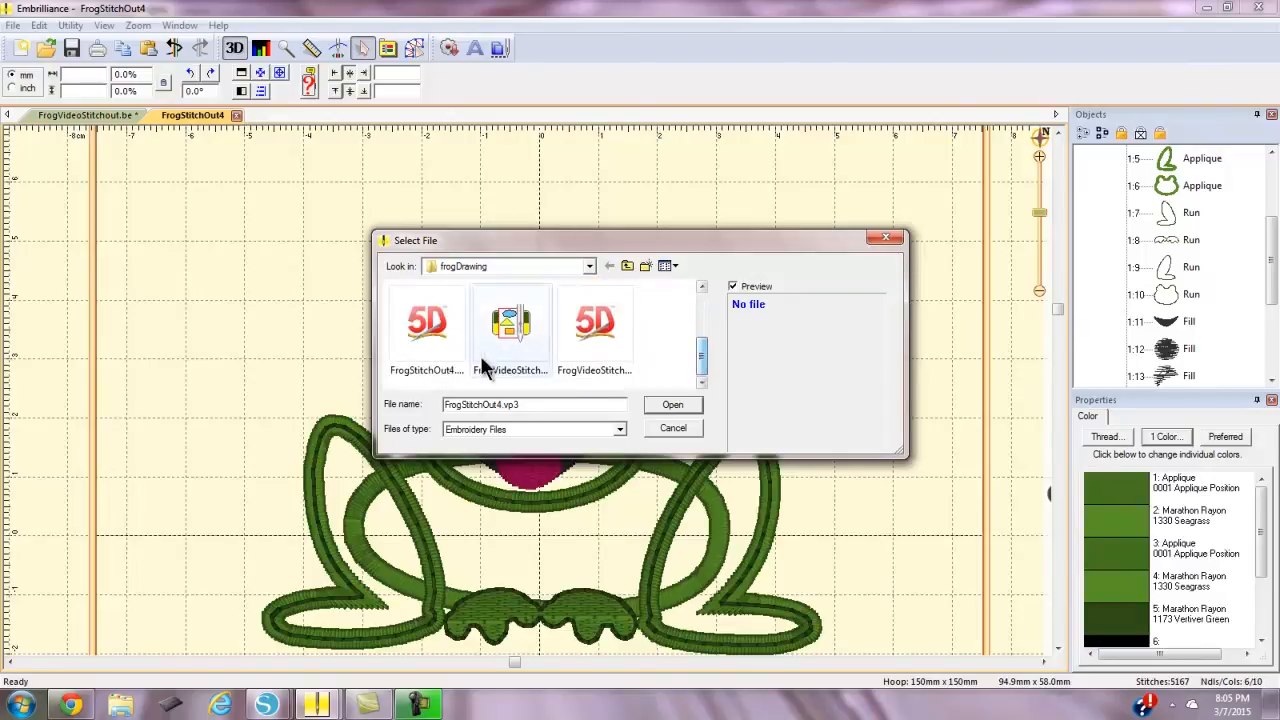
pyautogui.click(443, 351)
pyautogui.click(673, 406)
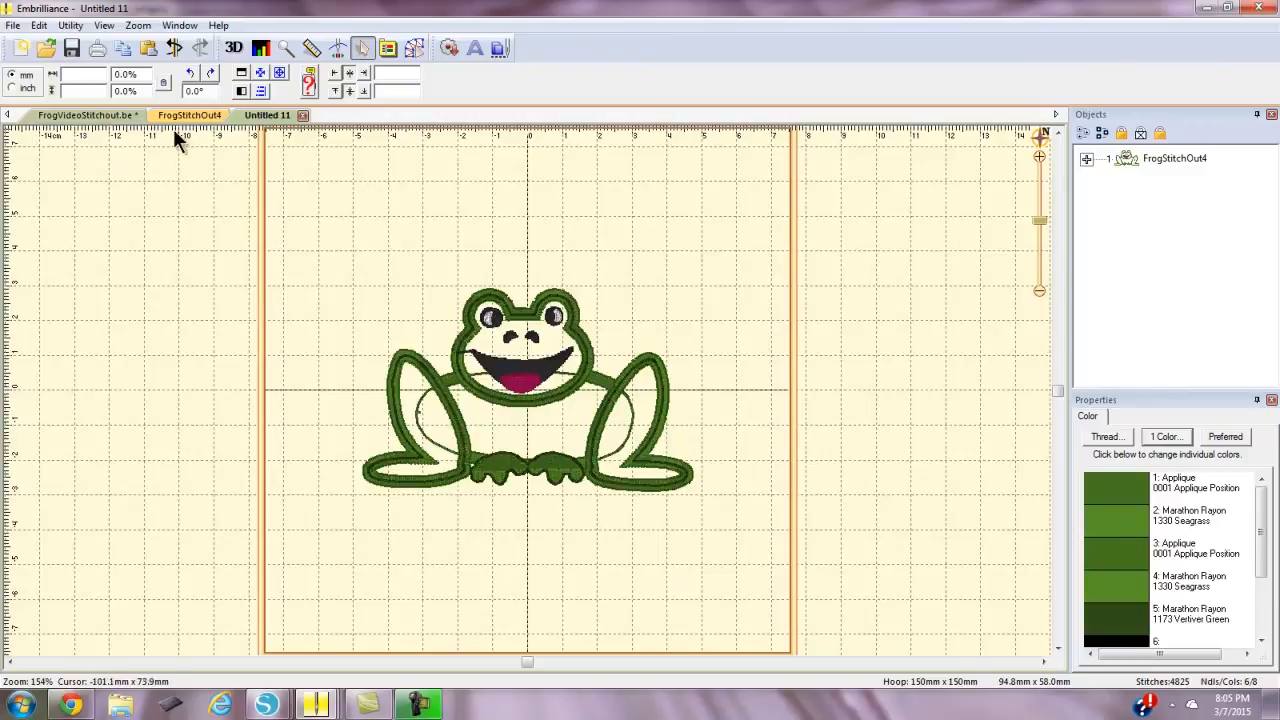
pyautogui.click(338, 52)
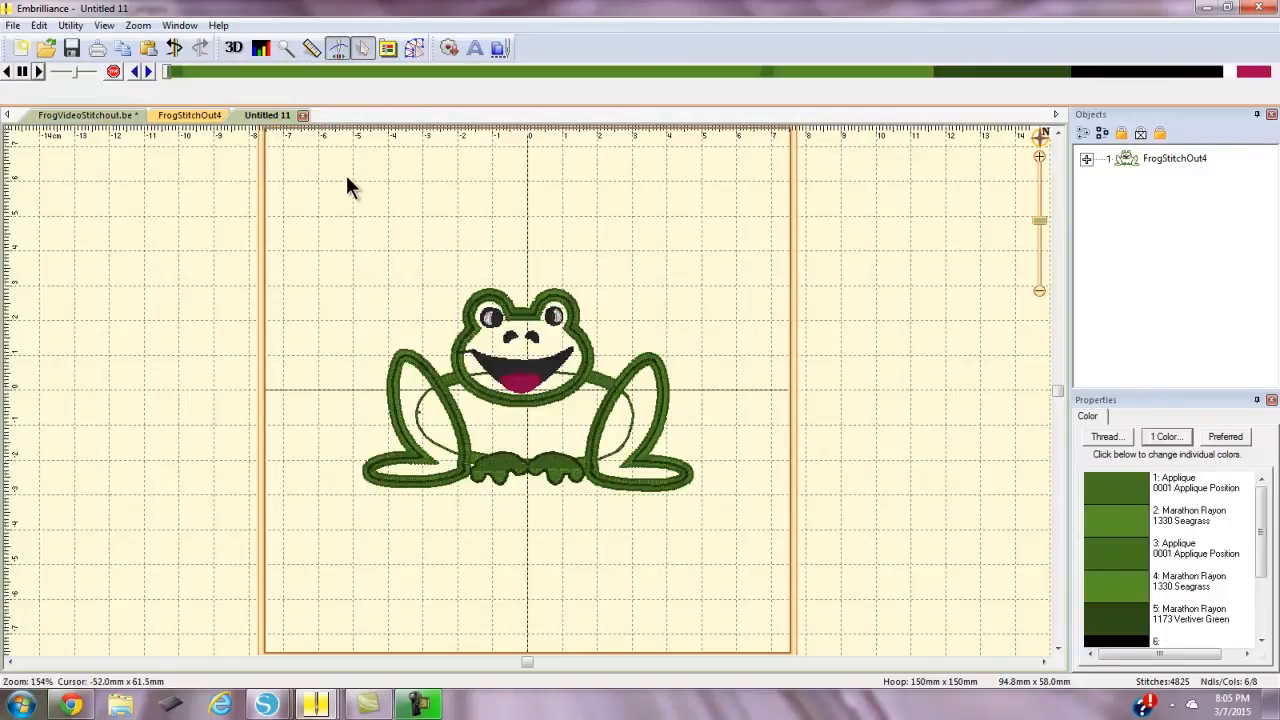
pyautogui.moveTo(167, 75)
pyautogui.mouseDown()
pyautogui.moveTo(231, 86)
pyautogui.moveTo(672, 62)
pyautogui.moveTo(842, 10)
pyautogui.moveTo(960, 16)
pyautogui.moveTo(1080, 62)
pyautogui.moveTo(1270, 90)
pyautogui.mouseUp()
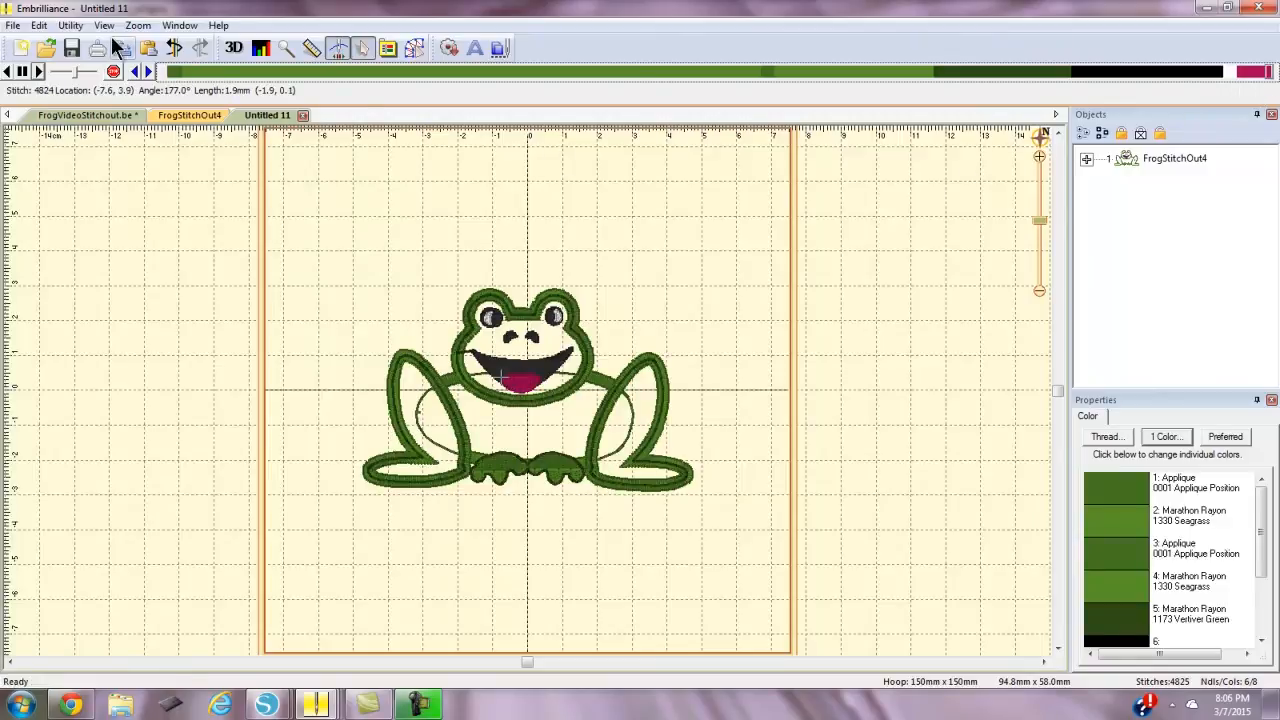
# Close the saved FrogStitchOut4 working design, keeping the Untitled 11 stitch file open
pyautogui.click(96, 116)
pyautogui.click(194, 120)
pyautogui.click(236, 116)
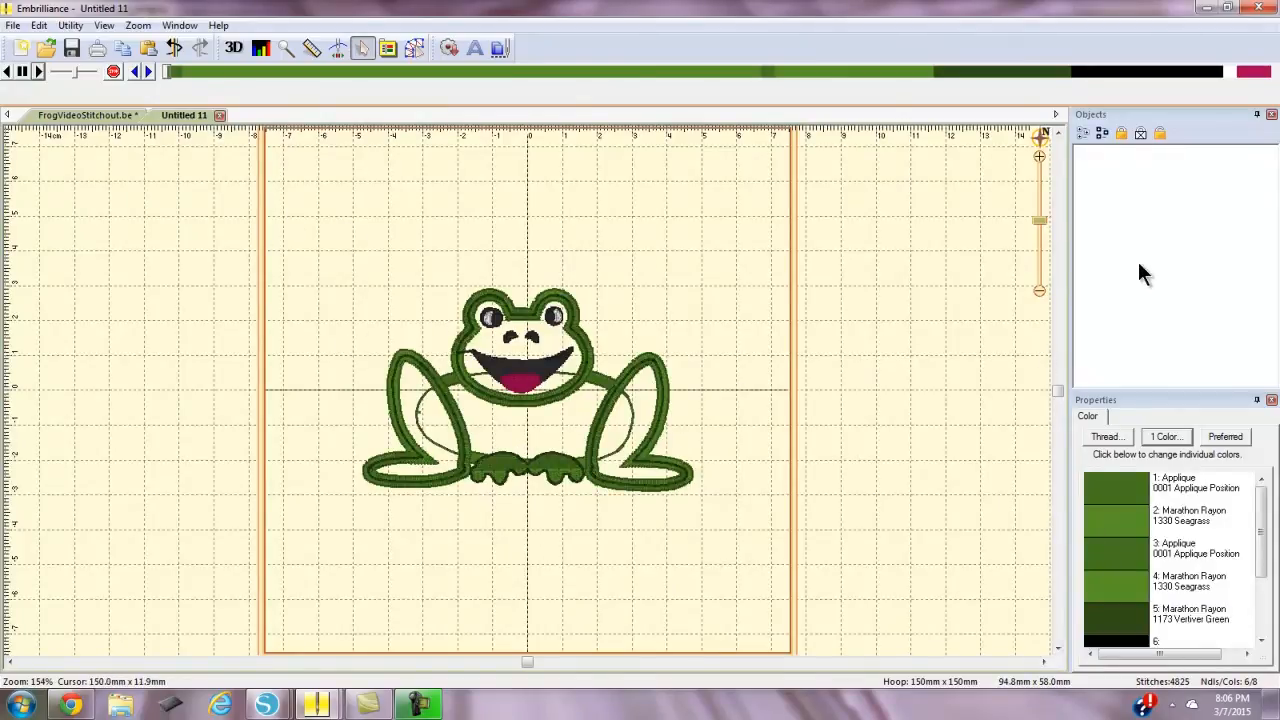
# Examine the stitch file's objects in create mode, including the first applique position object, and close Untitled 11
pyautogui.click(415, 46)
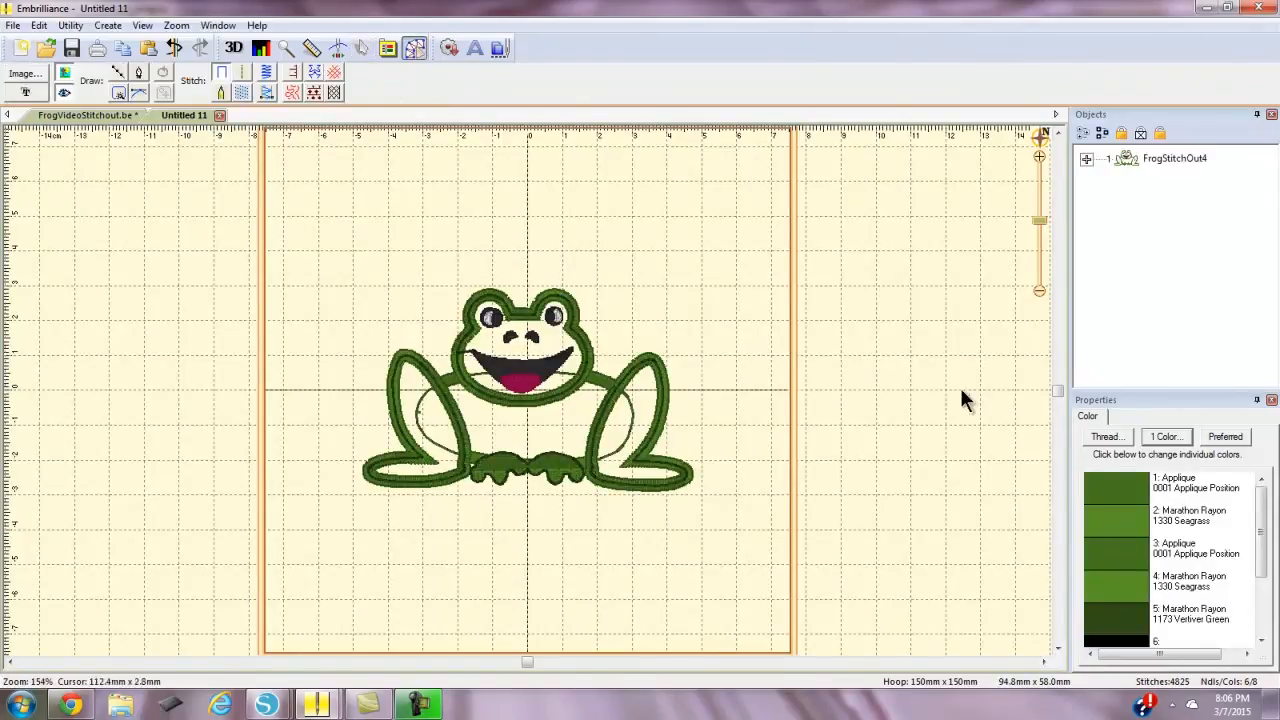
pyautogui.click(1086, 158)
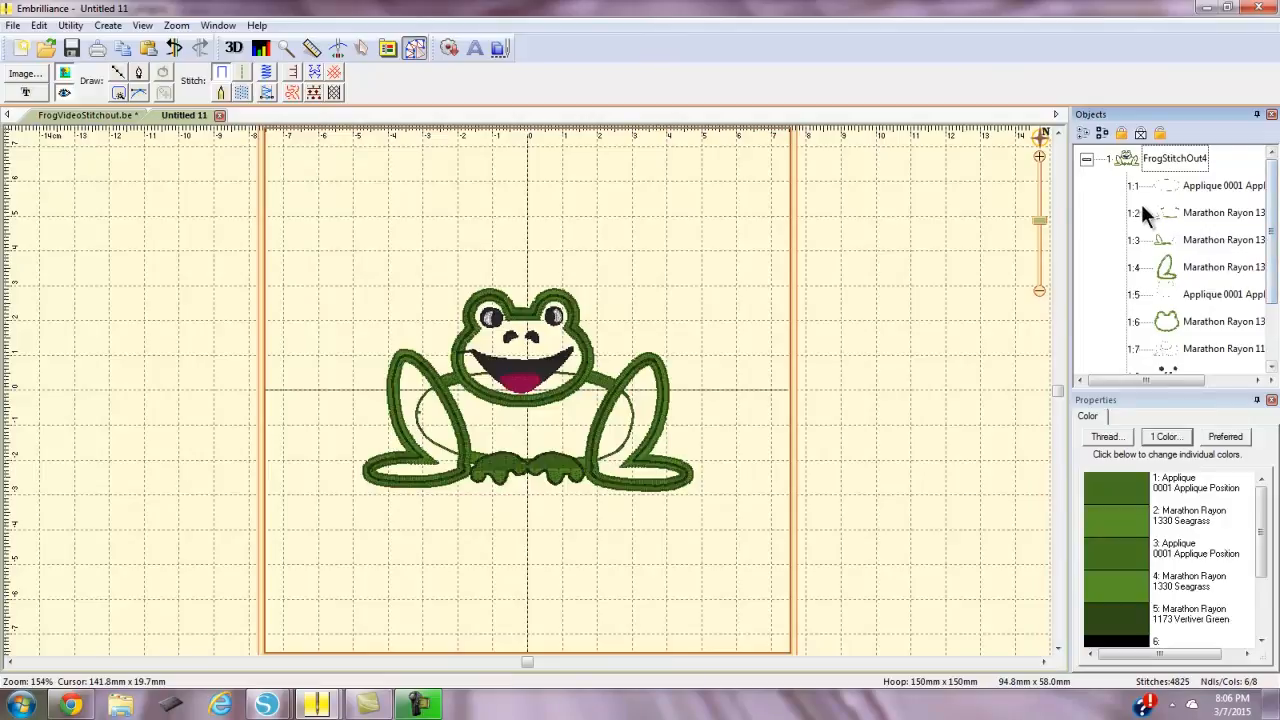
pyautogui.click(1191, 186)
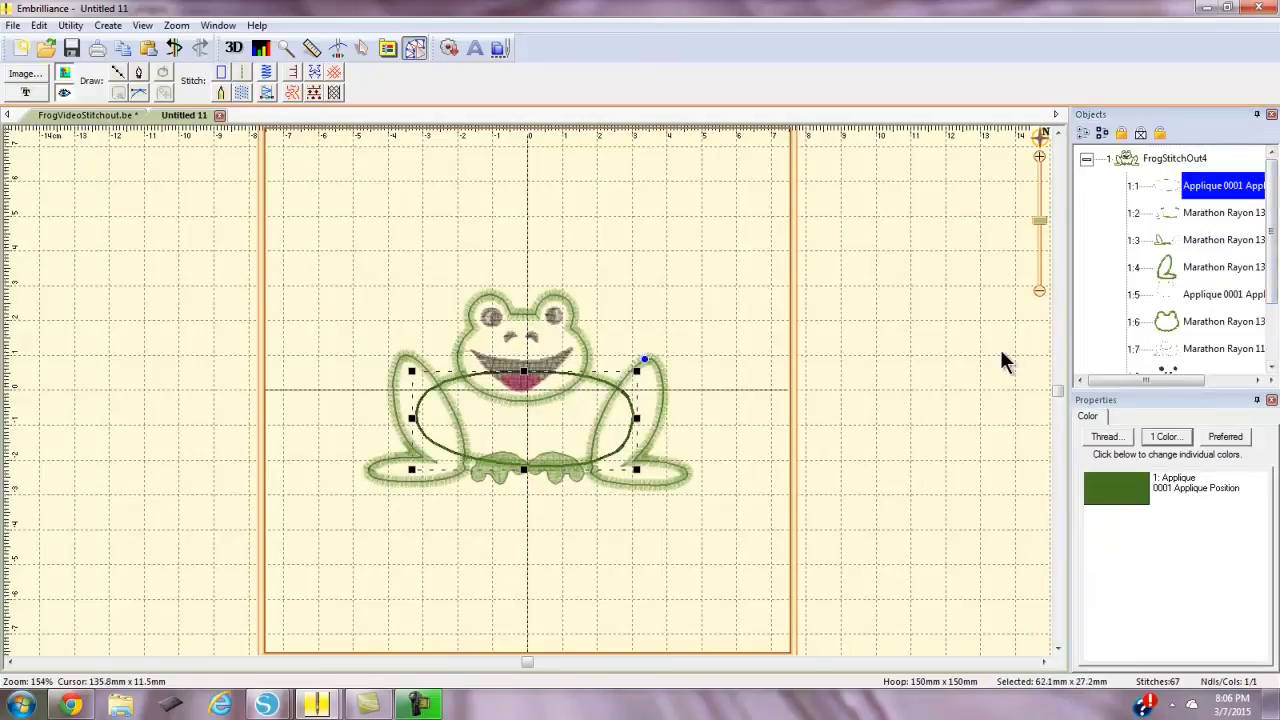
pyautogui.click(220, 116)
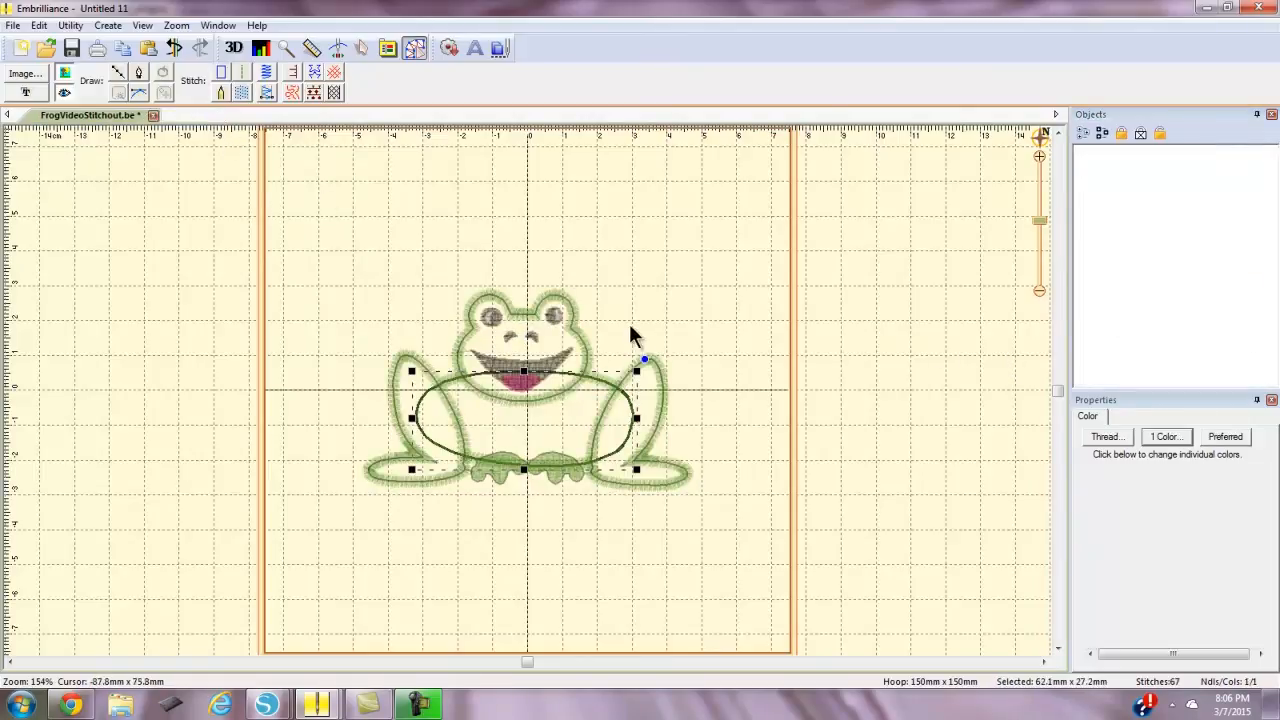
# Reopen the working file FrogStitchOut4.be, expand its design objects, and select the left leg applique in create mode
pyautogui.click(14, 26)
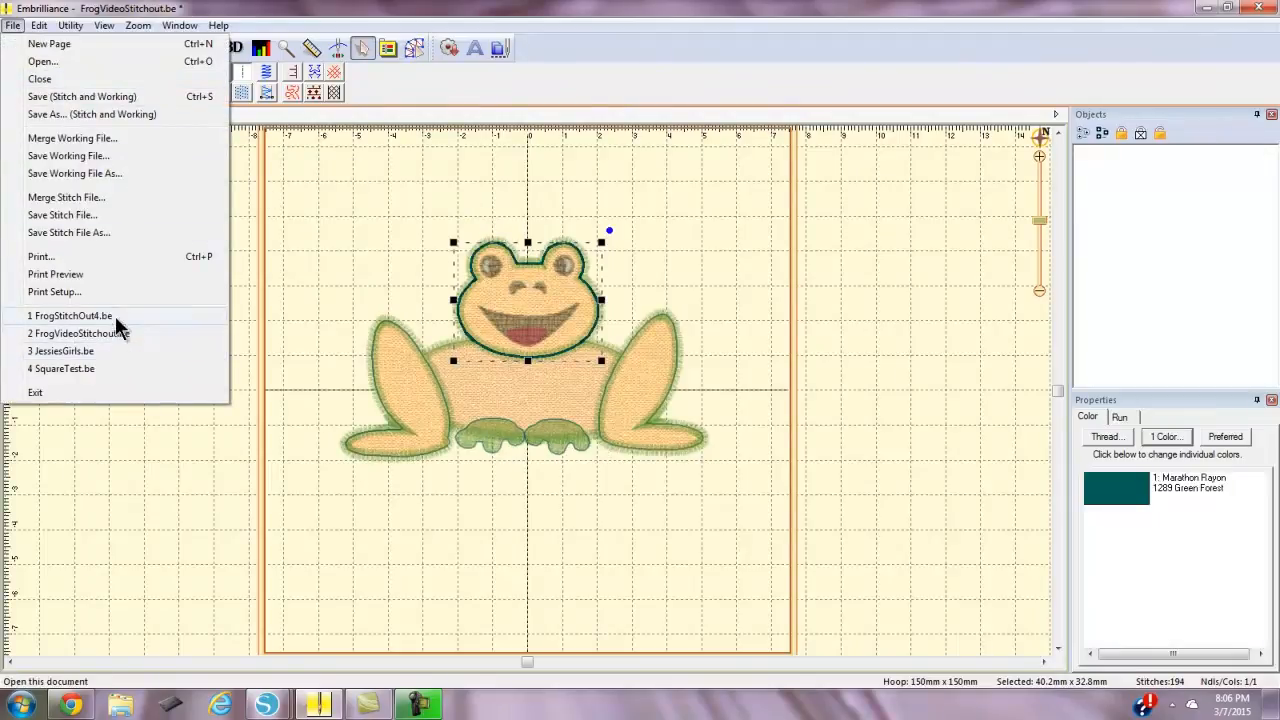
pyautogui.click(80, 333)
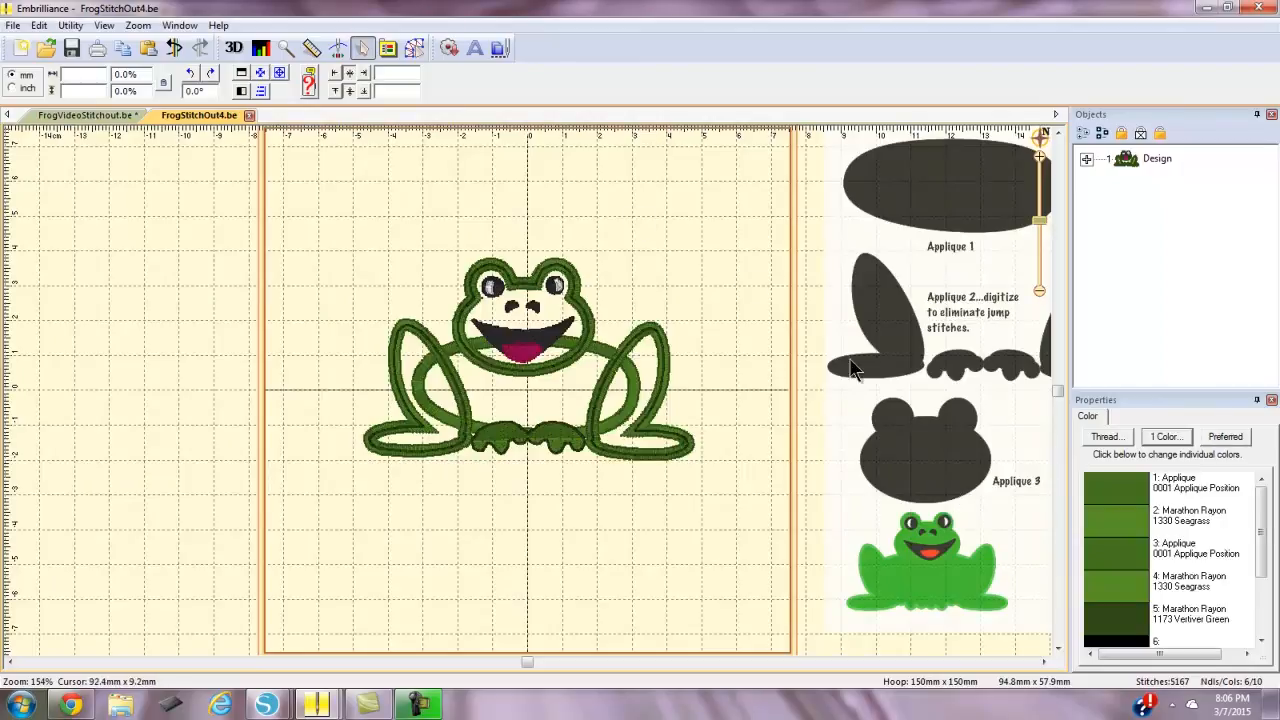
pyautogui.click(1087, 158)
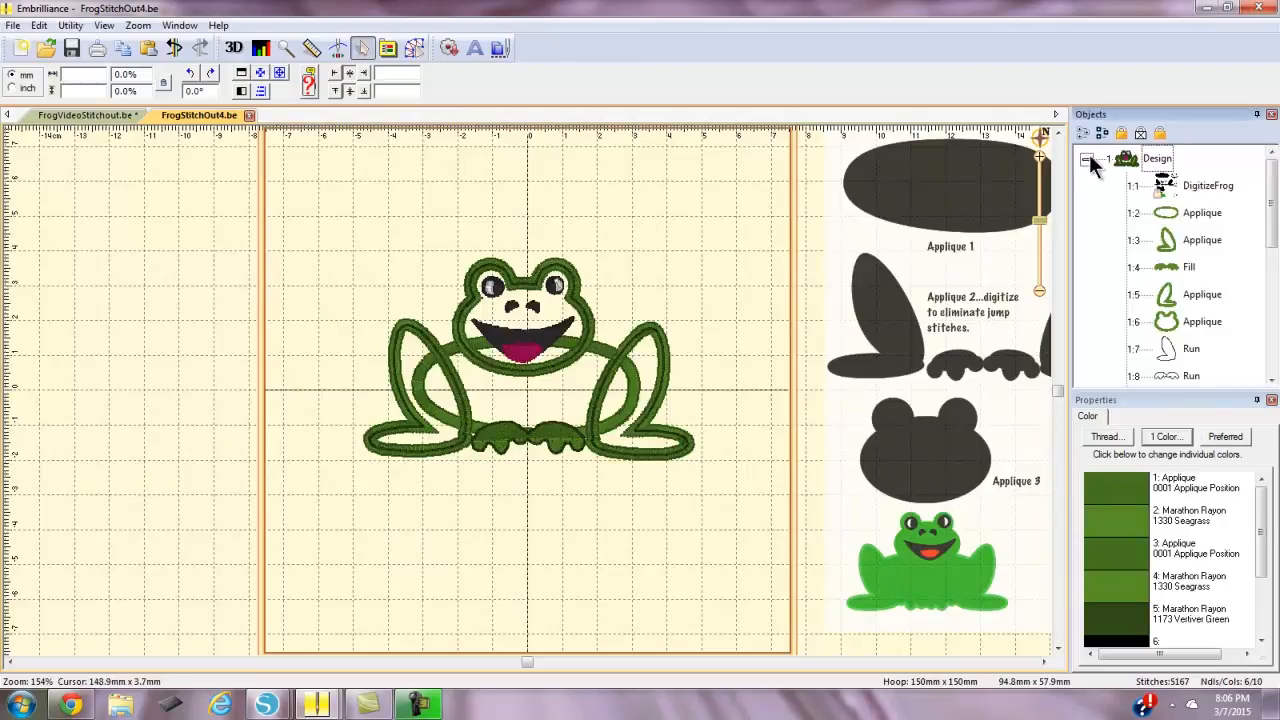
pyautogui.click(1205, 243)
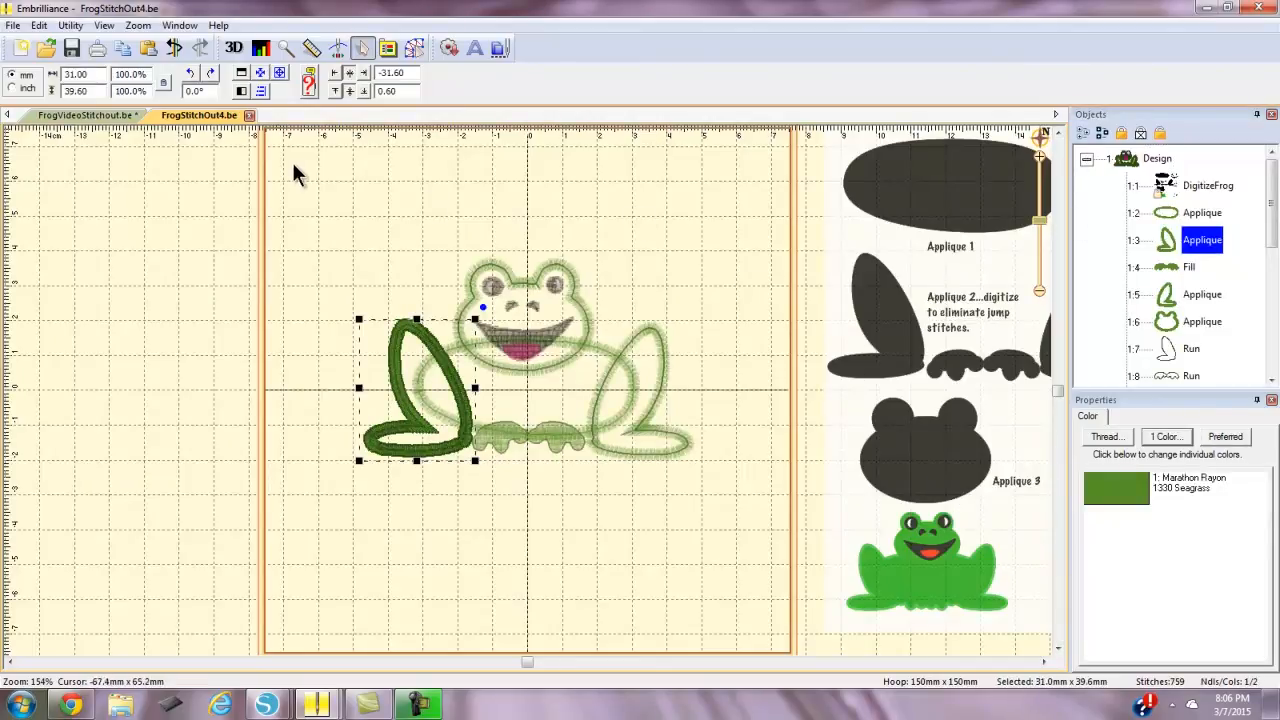
pyautogui.click(415, 48)
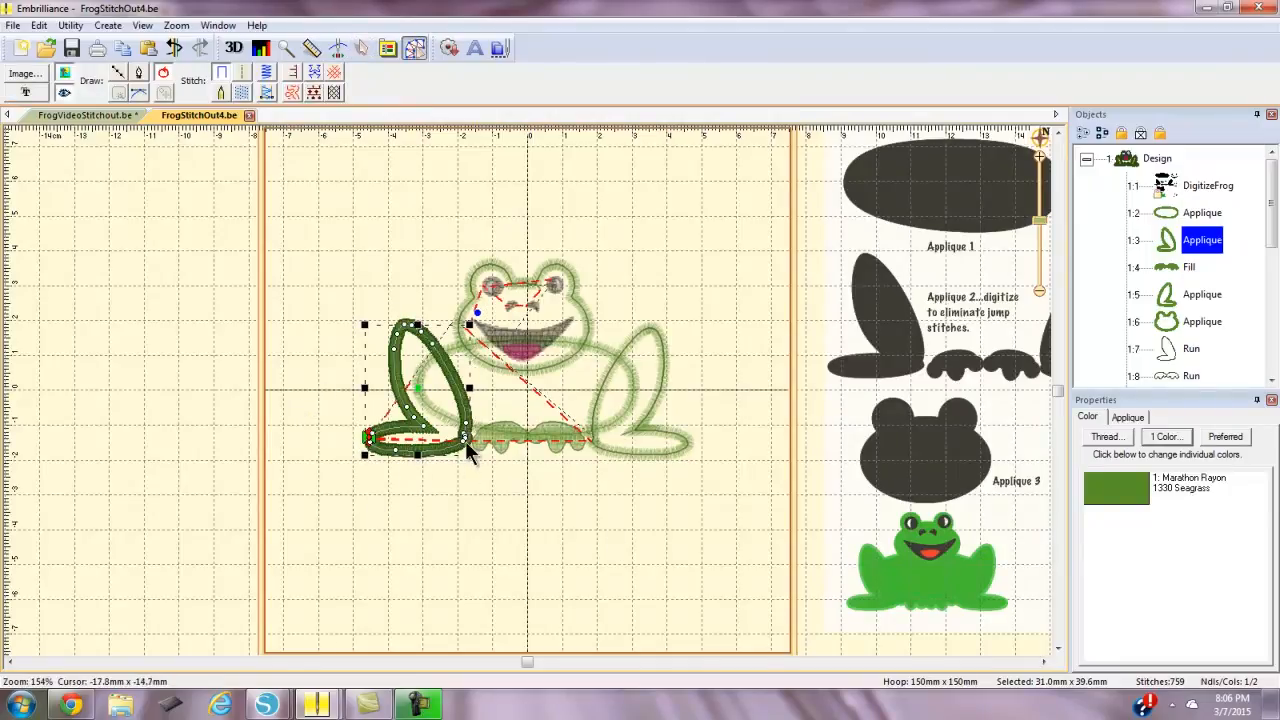
# Move the start and stop points of the oval body applique to where its lower edge crosses the left leg's inner side
pyautogui.scroll(-3, 390, 393)
pyautogui.scroll(6, 390, 393)
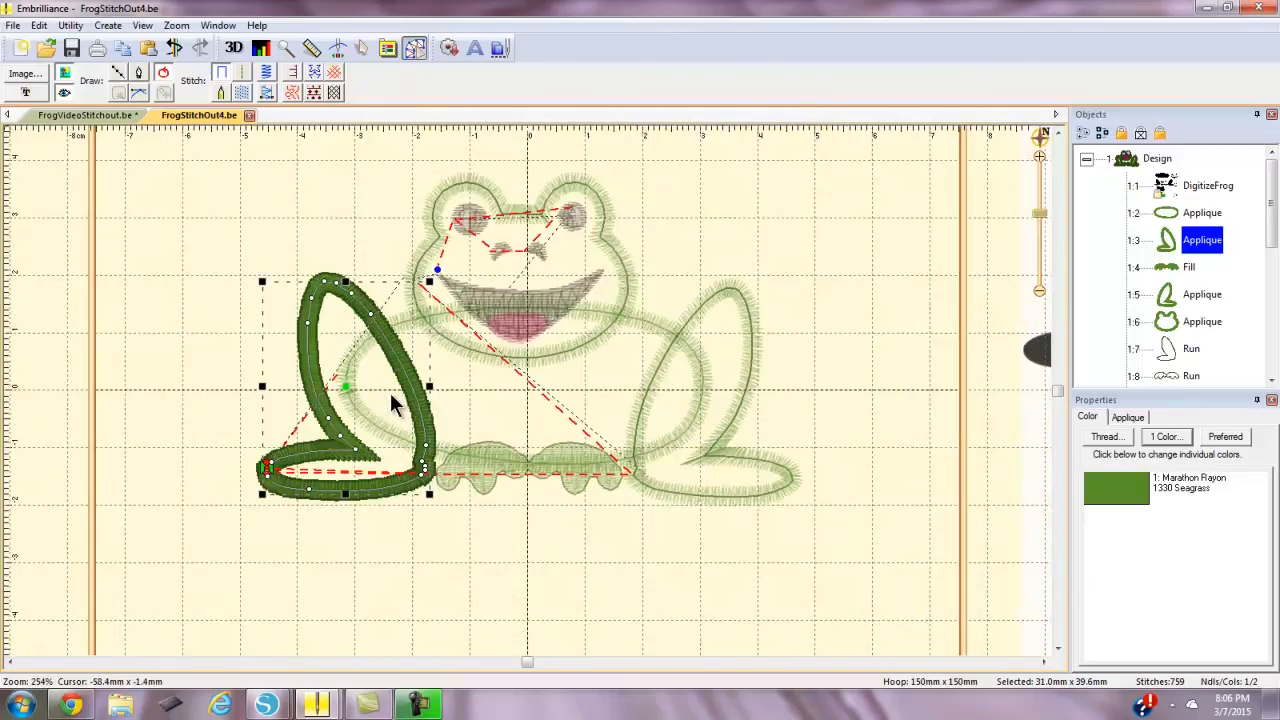
pyautogui.scroll(1, 390, 400)
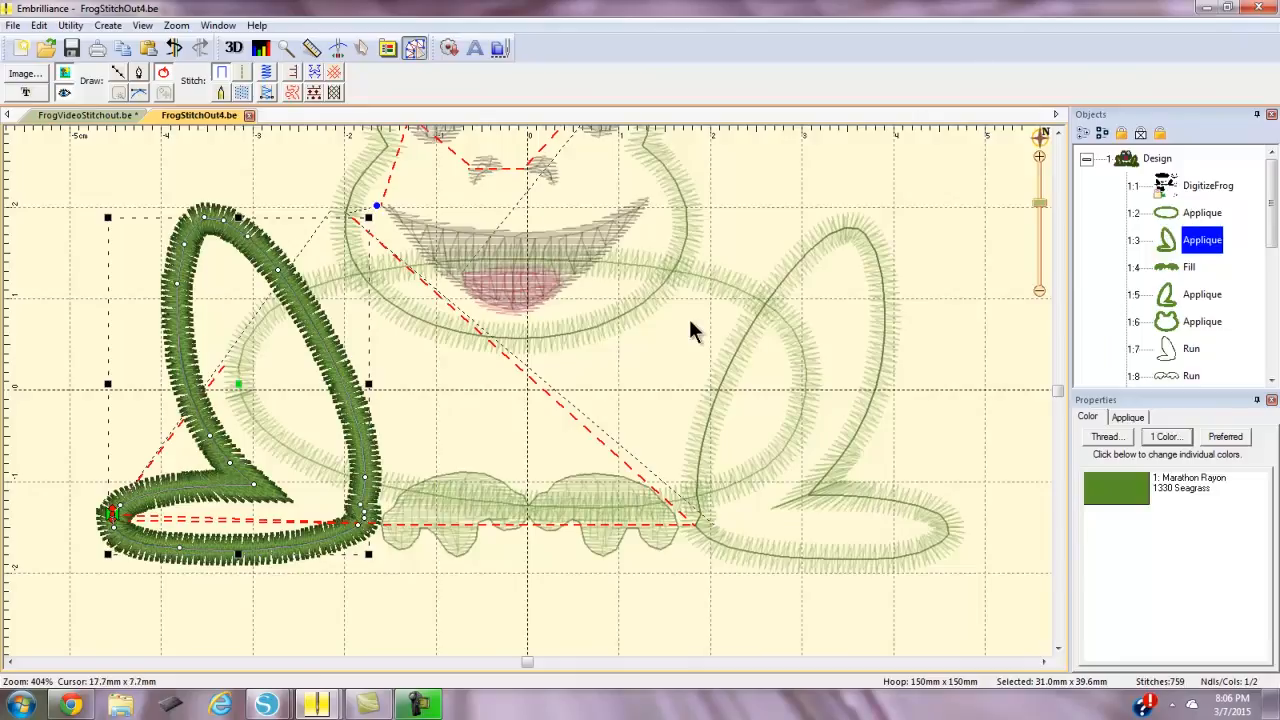
pyautogui.click(1190, 213)
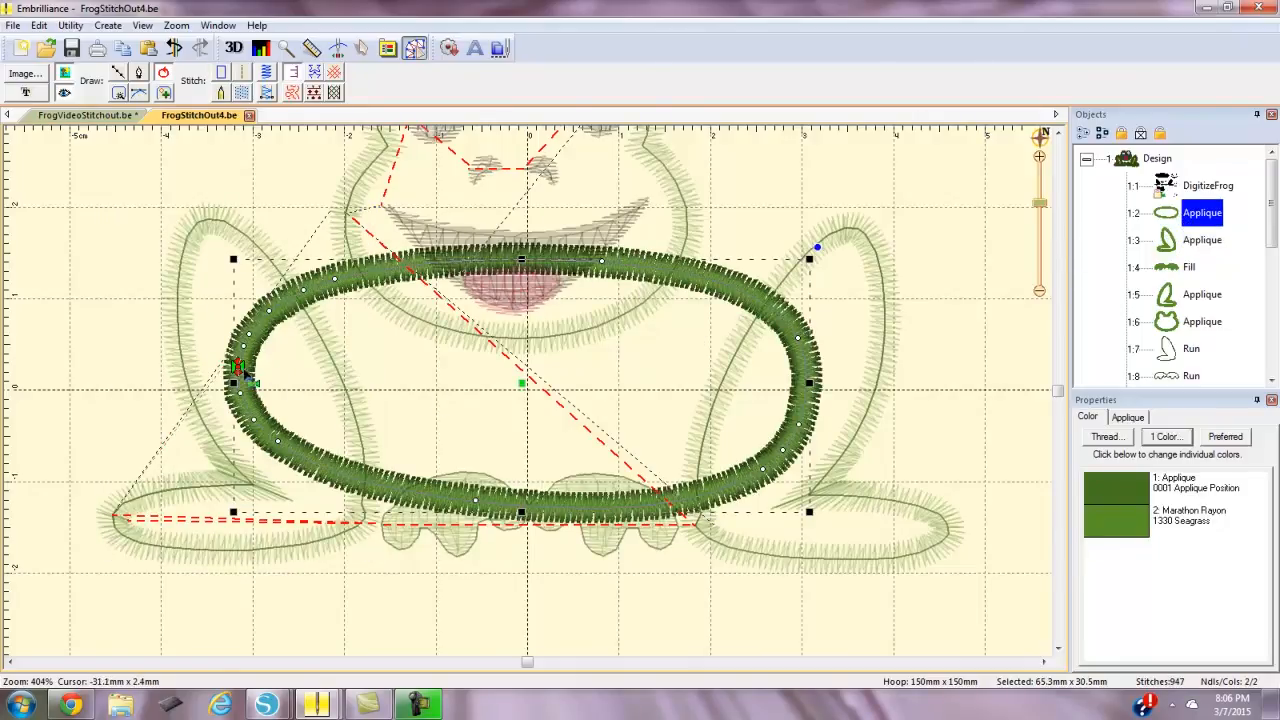
pyautogui.moveTo(243, 383)
pyautogui.mouseDown()
pyautogui.moveTo(266, 440)
pyautogui.moveTo(365, 510)
pyautogui.mouseUp()
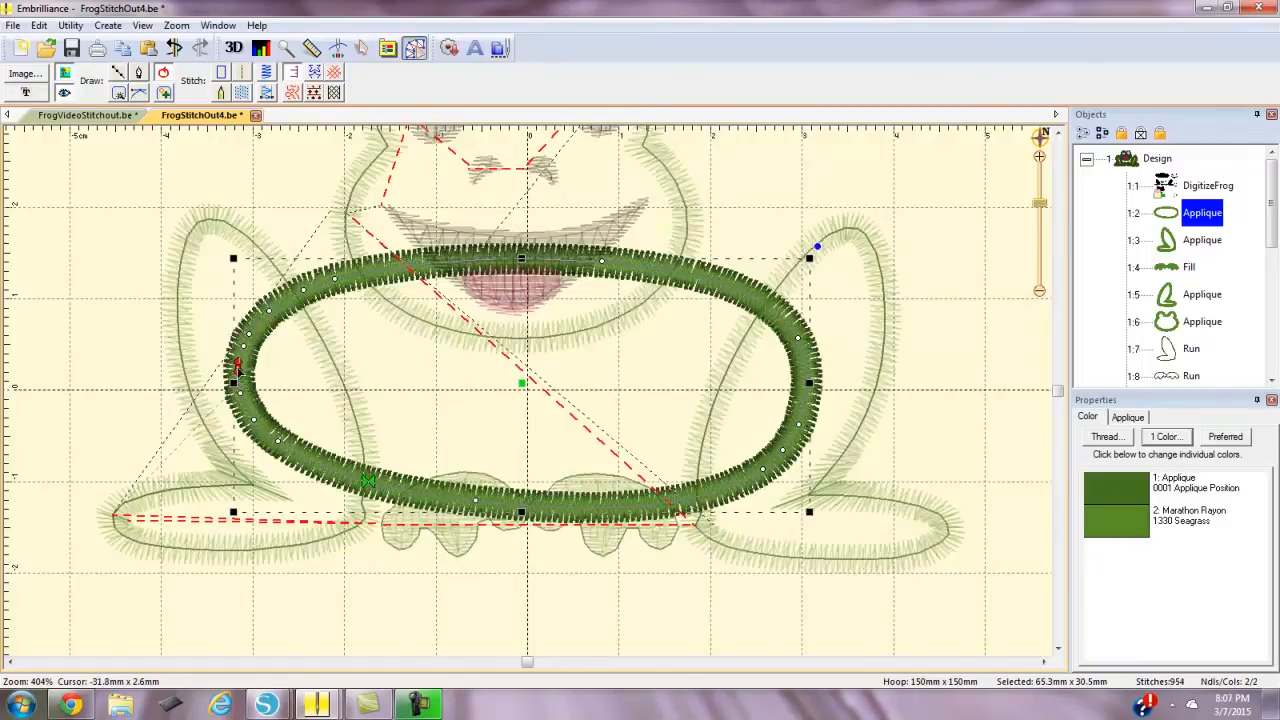
pyautogui.moveTo(238, 368)
pyautogui.mouseDown()
pyautogui.moveTo(251, 423)
pyautogui.moveTo(286, 451)
pyautogui.moveTo(237, 357)
pyautogui.moveTo(238, 396)
pyautogui.moveTo(302, 494)
pyautogui.moveTo(355, 532)
pyautogui.mouseUp()
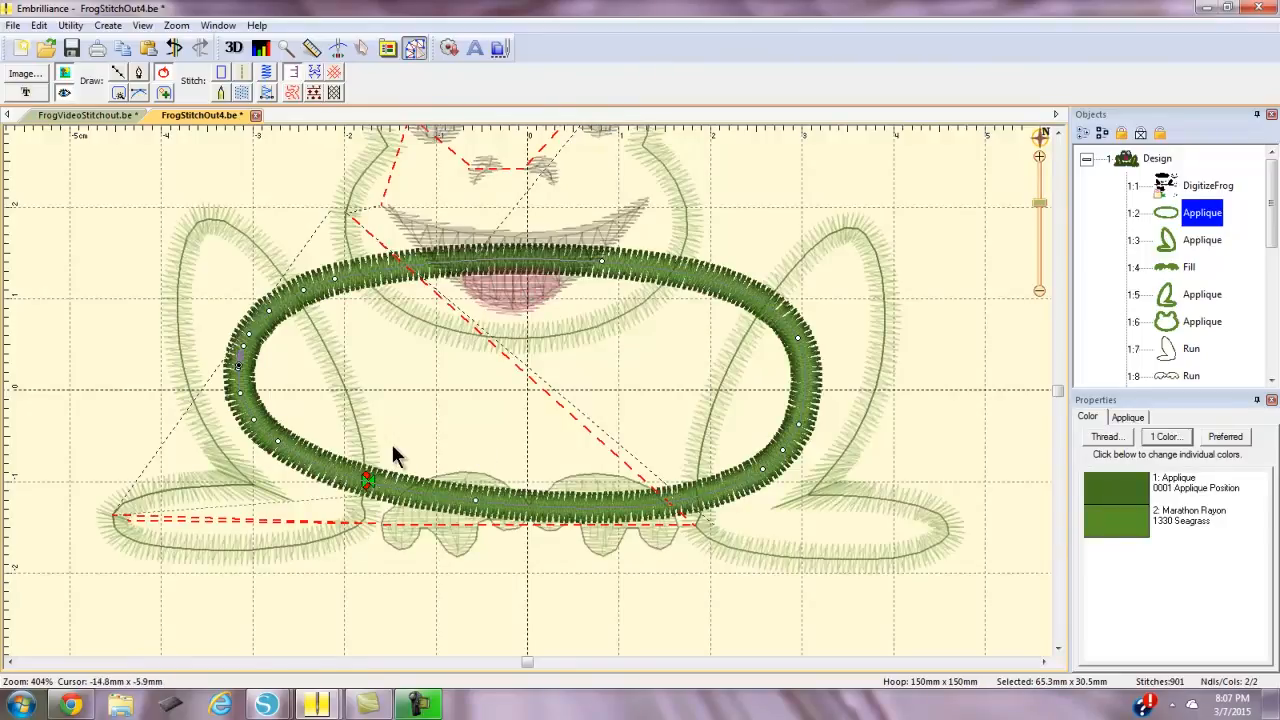
# Move the start and stop points of the left leg applique from the toe to its inner edge where the body crosses
pyautogui.scroll(3, 366, 443)
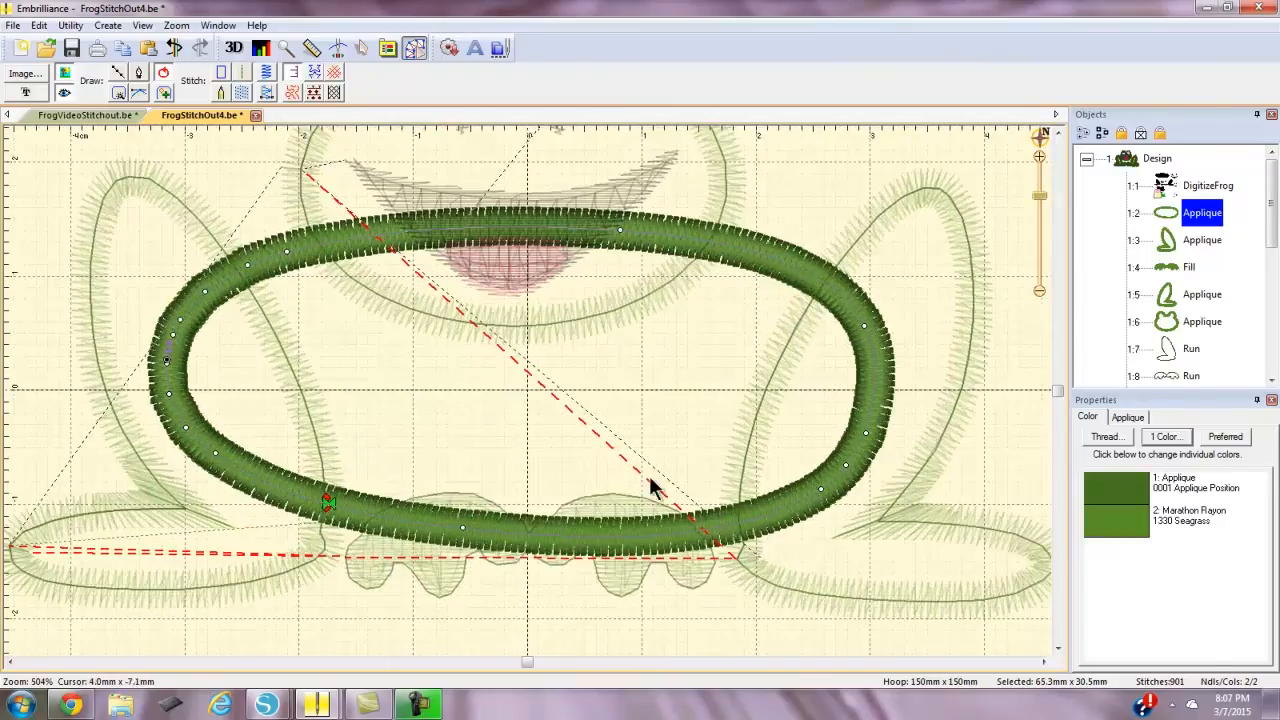
pyautogui.click(1200, 240)
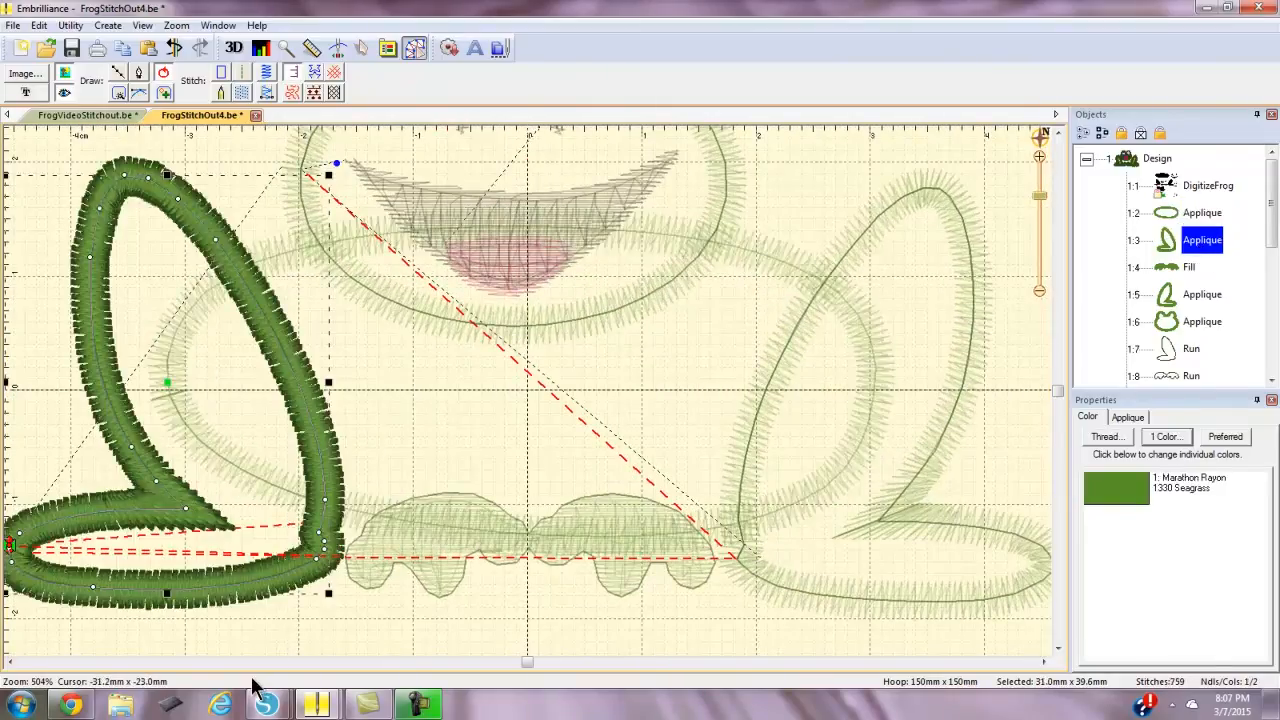
pyautogui.moveTo(237, 643); pyautogui.dragTo(411, 614)
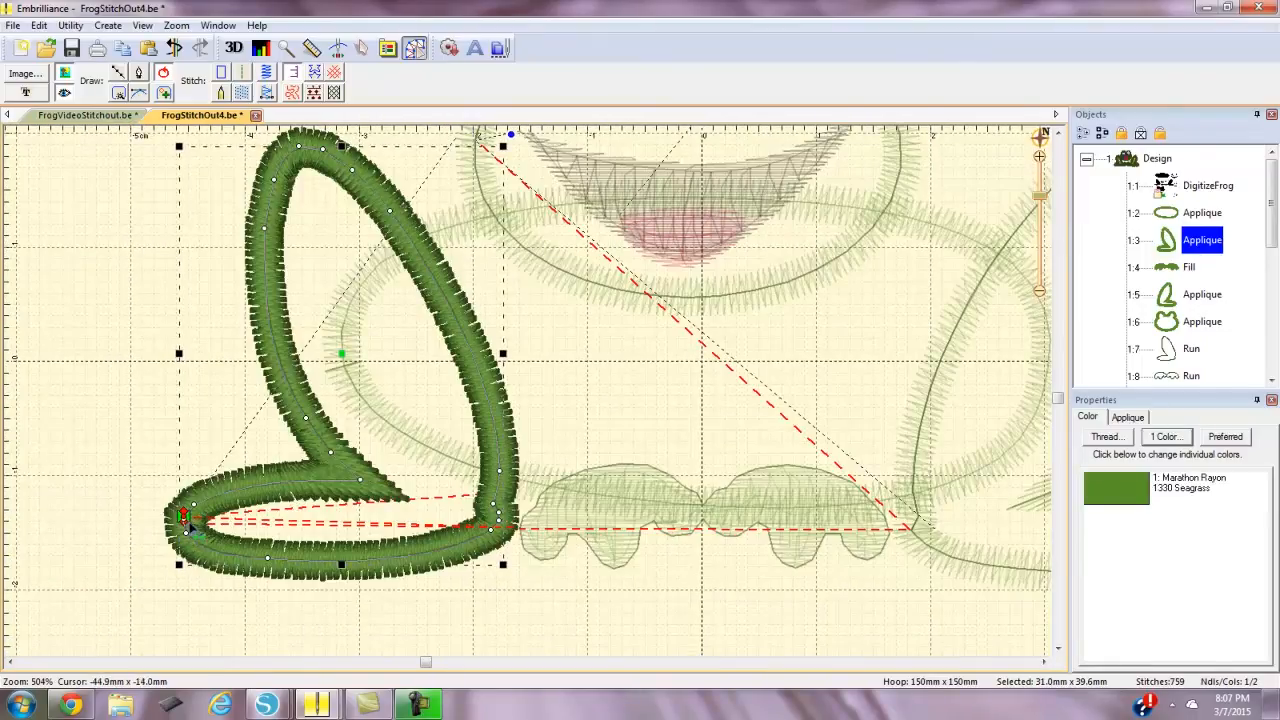
pyautogui.moveTo(186, 520)
pyautogui.mouseDown()
pyautogui.moveTo(229, 580)
pyautogui.moveTo(451, 586)
pyautogui.moveTo(534, 500)
pyautogui.moveTo(530, 470)
pyautogui.moveTo(527, 493)
pyautogui.mouseUp()
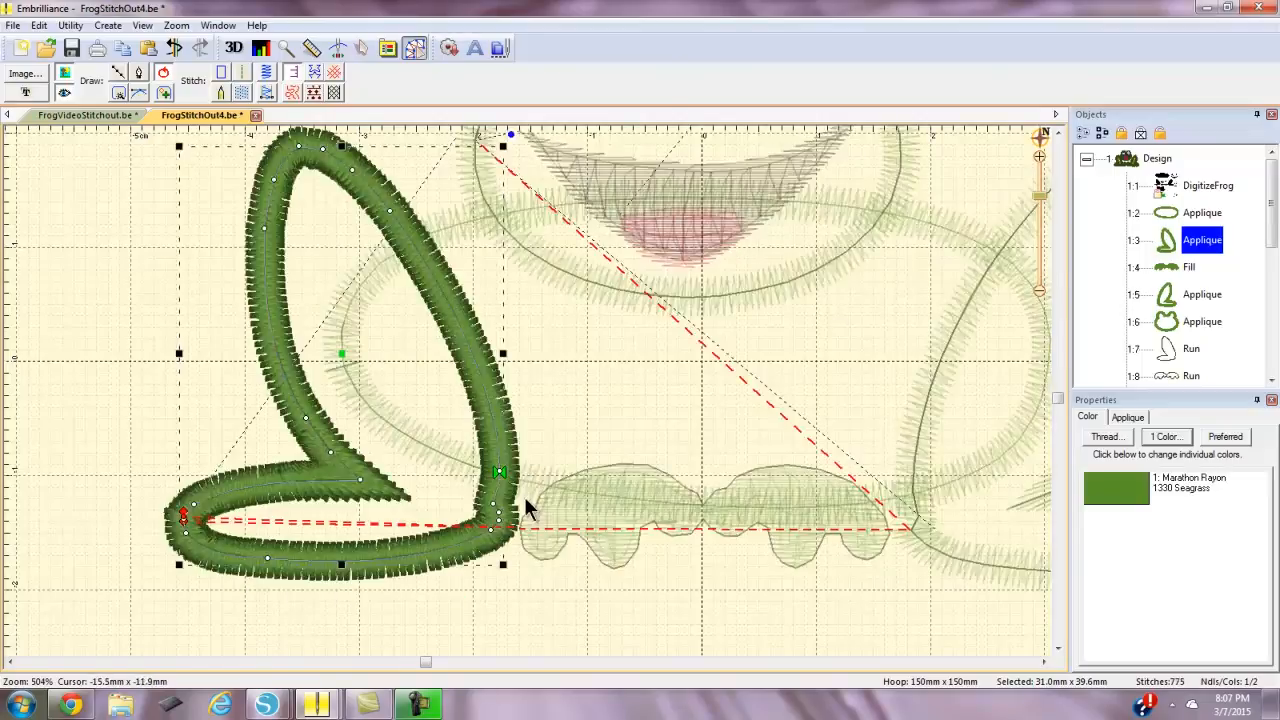
pyautogui.moveTo(184, 516)
pyautogui.mouseDown()
pyautogui.moveTo(330, 565)
pyautogui.moveTo(548, 534)
pyautogui.moveTo(540, 470)
pyautogui.moveTo(536, 484)
pyautogui.mouseUp()
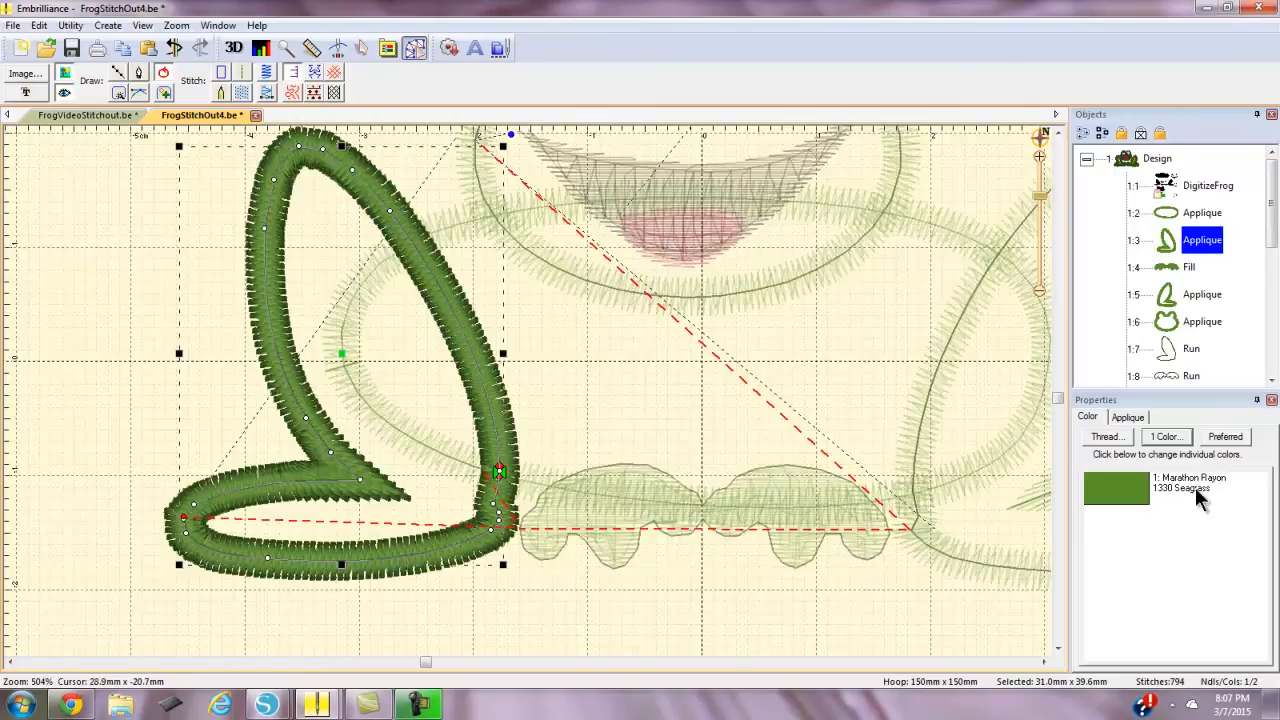
# Inspect the start and stop points of the feet fill, the right leg applique and the head applique
pyautogui.click(1195, 249)
pyautogui.click(1192, 267)
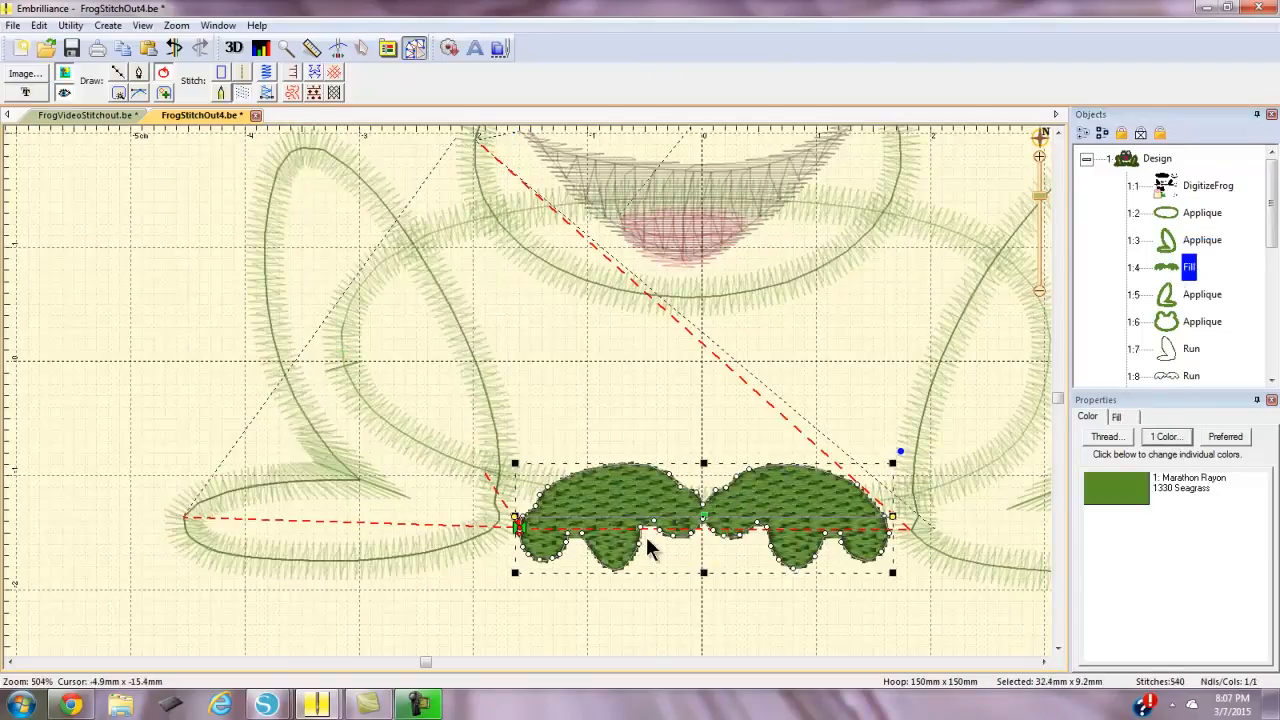
pyautogui.click(1187, 300)
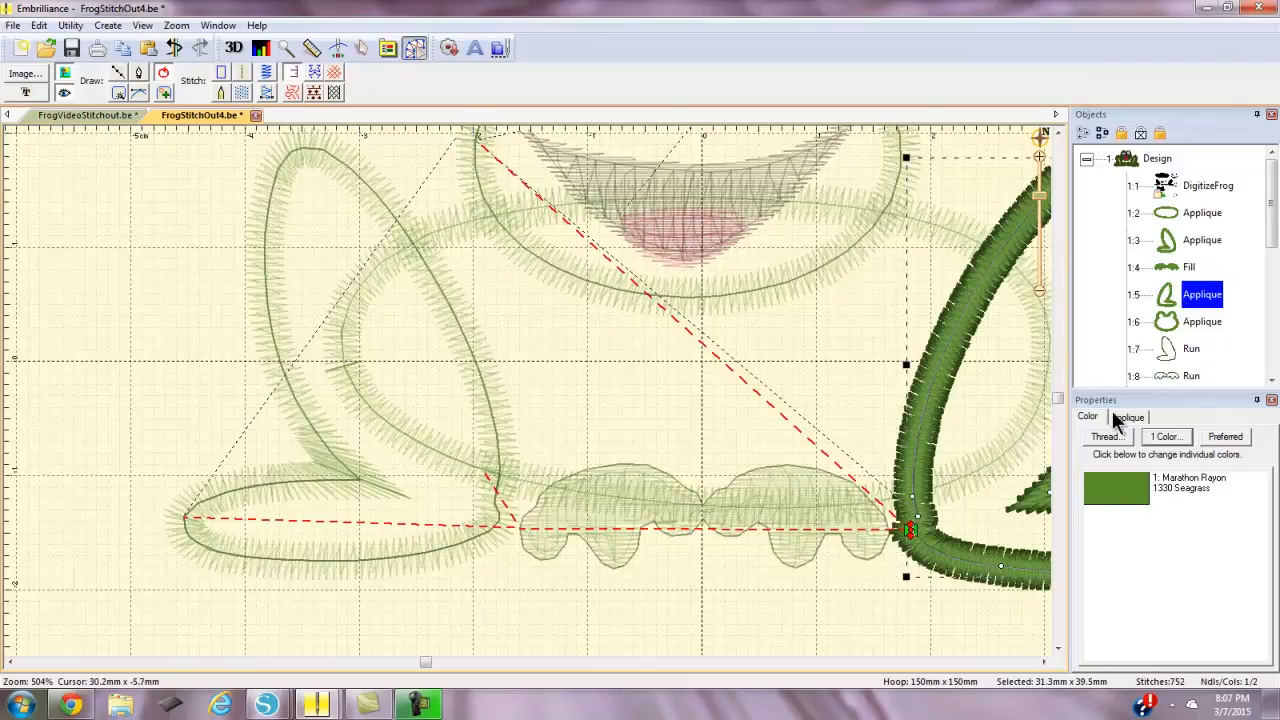
pyautogui.click(1205, 330)
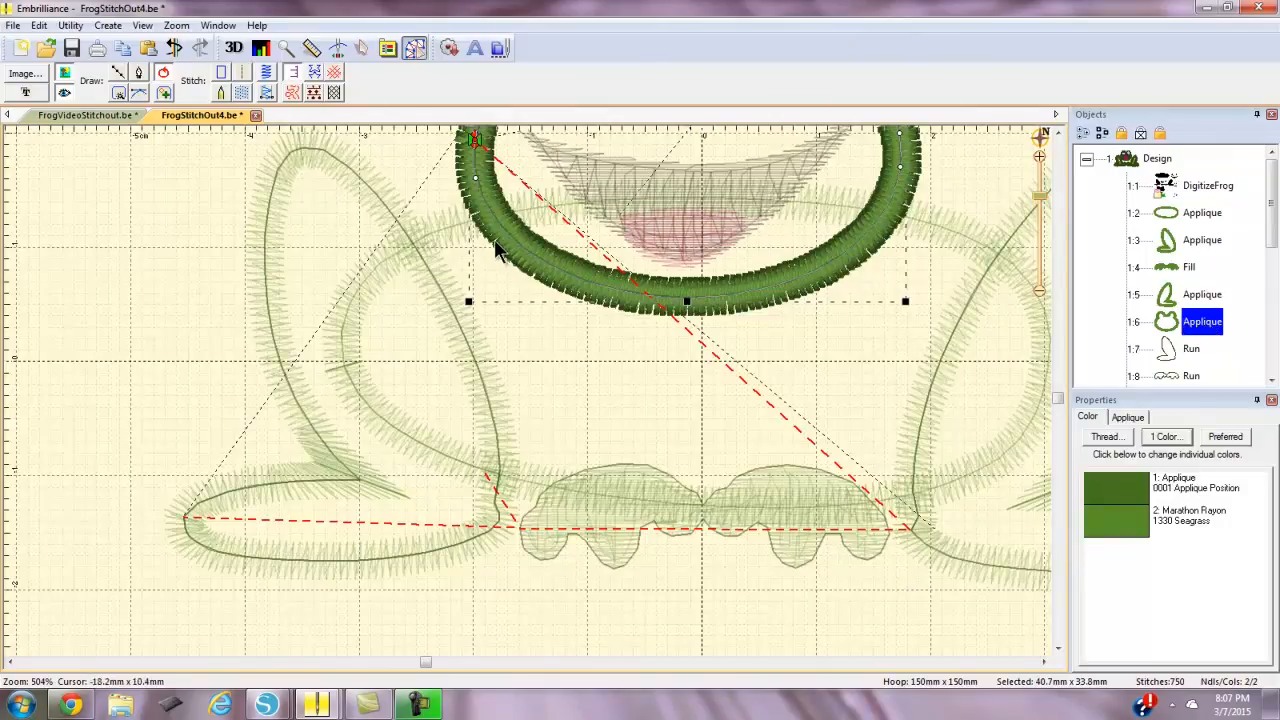
pyautogui.click(1185, 300)
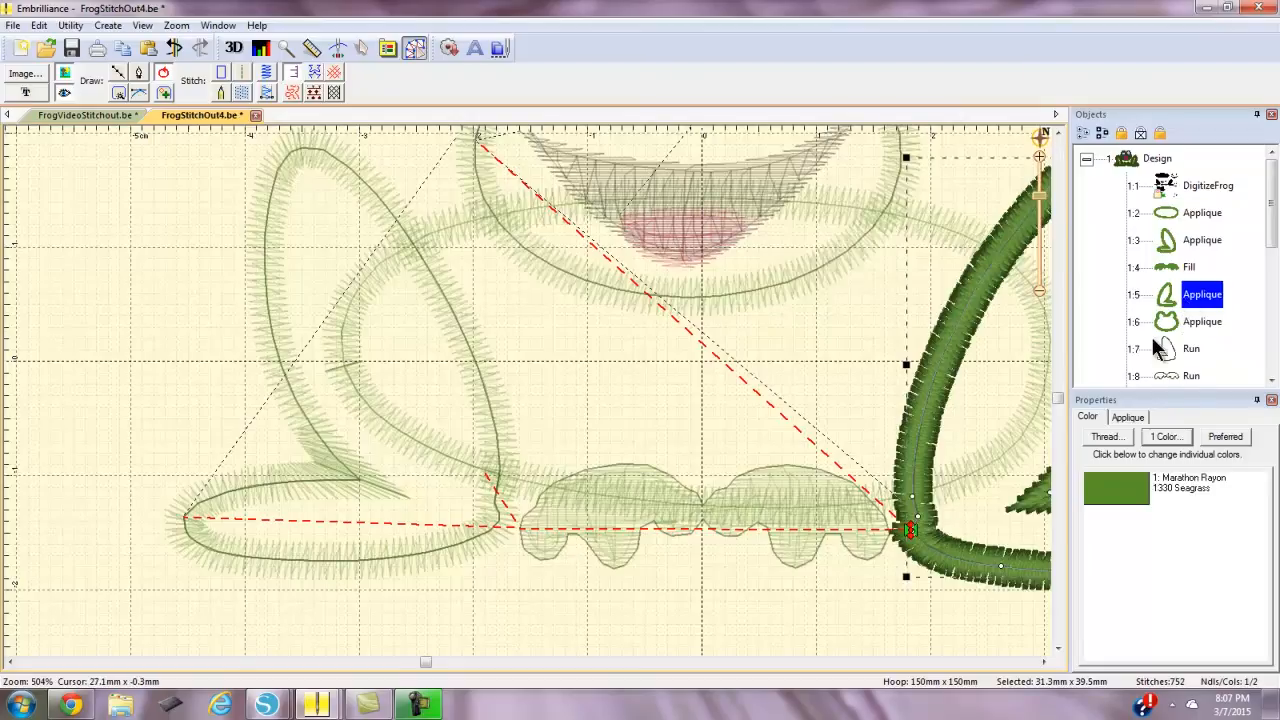
pyautogui.click(1185, 322)
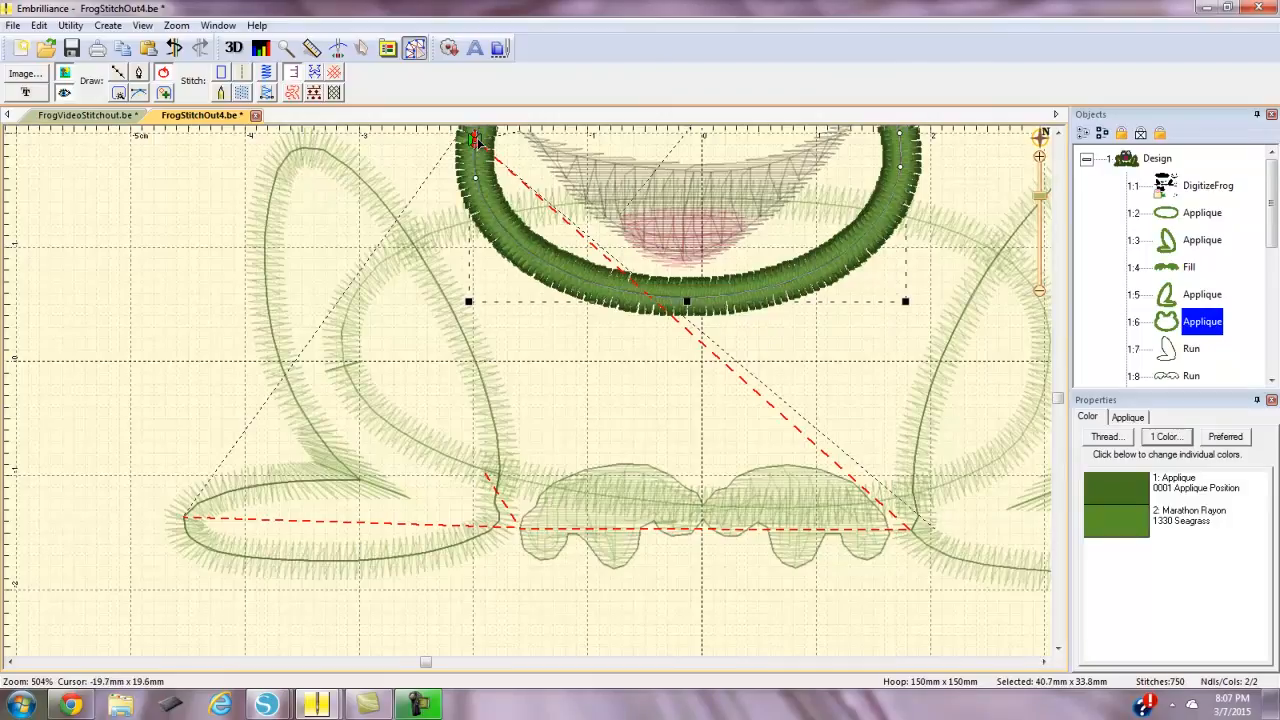
# Move the start and stop points of the head applique from its left cheek to the lower right edge of the chin
pyautogui.moveTo(478, 143); pyautogui.dragTo(493, 203)
pyautogui.scroll(3, 480, 145)
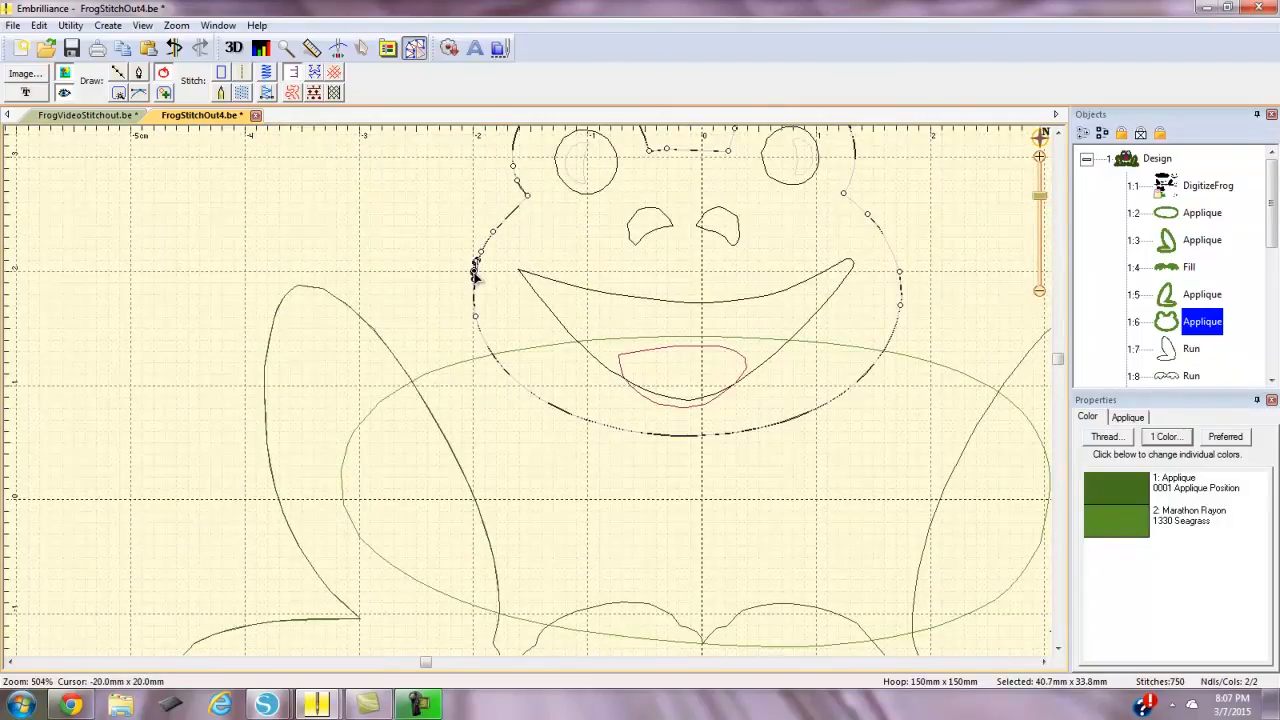
pyautogui.moveTo(475, 272)
pyautogui.mouseDown()
pyautogui.moveTo(563, 434)
pyautogui.moveTo(786, 466)
pyautogui.moveTo(846, 437)
pyautogui.mouseUp()
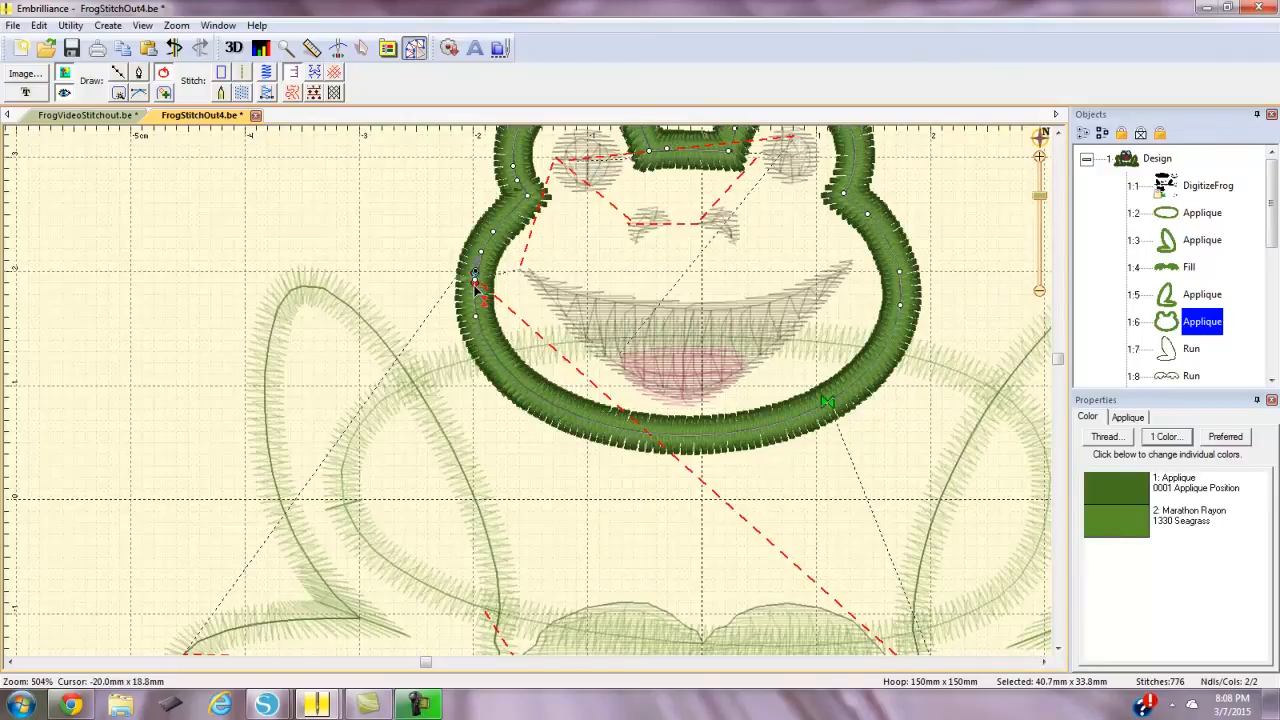
pyautogui.moveTo(476, 289)
pyautogui.mouseDown()
pyautogui.moveTo(514, 385)
pyautogui.moveTo(850, 458)
pyautogui.moveTo(831, 454)
pyautogui.mouseUp()
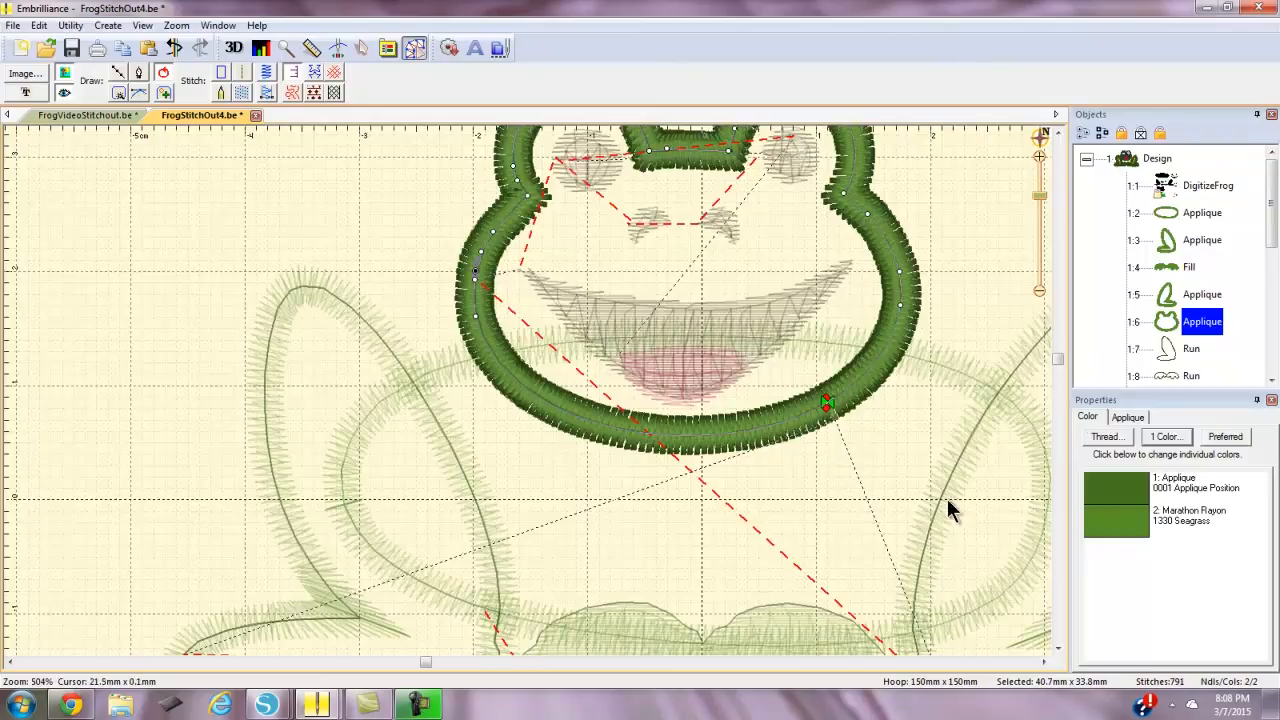
# Inspect the stitching order and start and stop points of the head applique and the leg and feet run outlines
pyautogui.click(1214, 296)
pyautogui.click(1211, 322)
pyautogui.click(1188, 352)
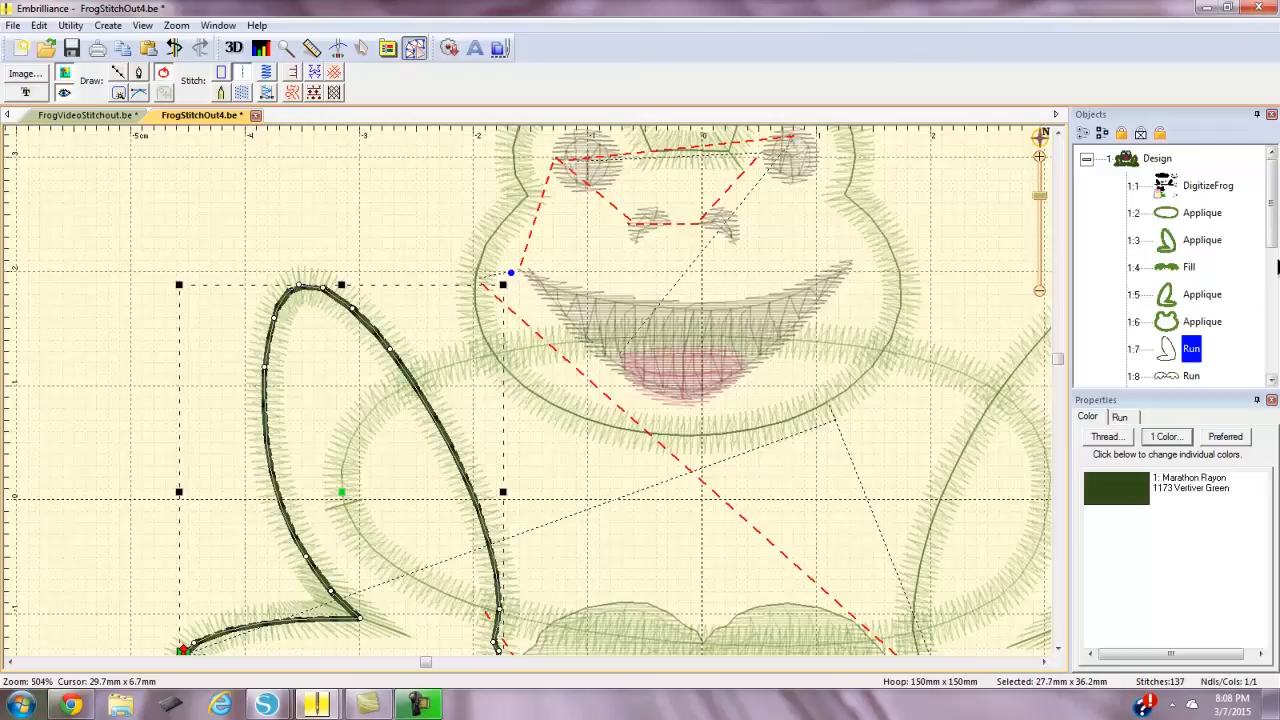
pyautogui.moveTo(1275, 251); pyautogui.dragTo(1272, 280)
pyautogui.click(1206, 350)
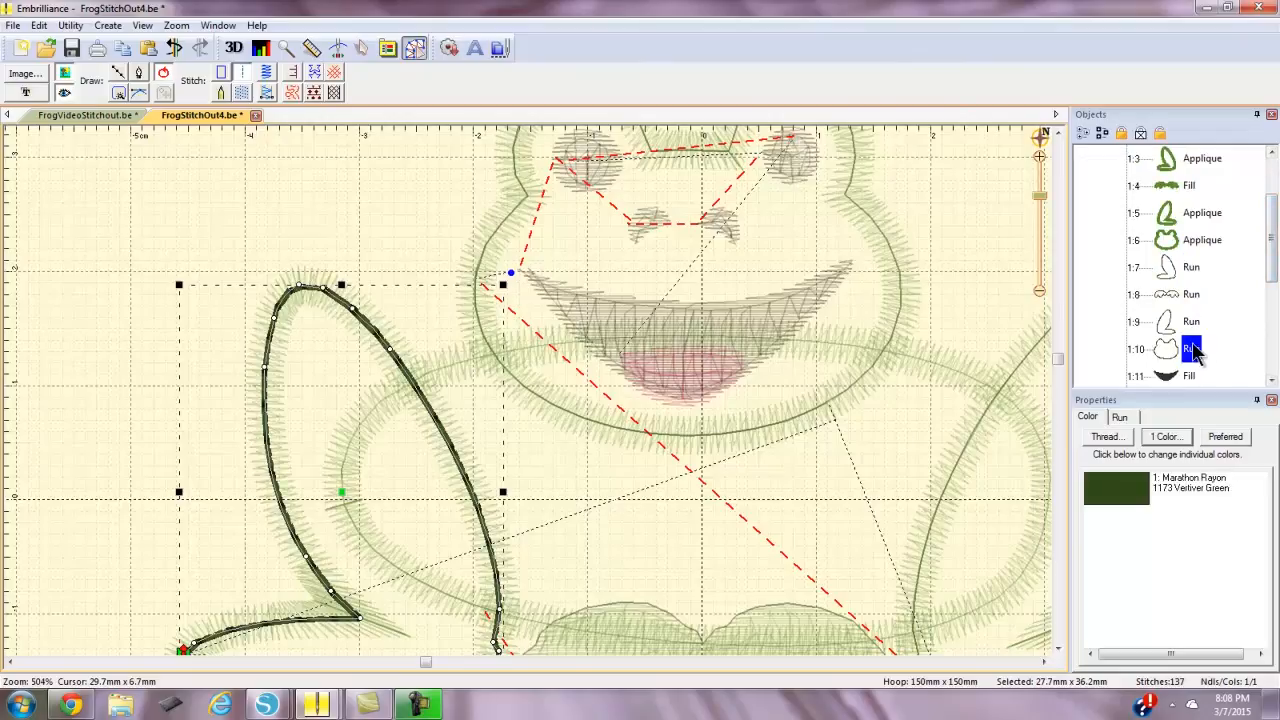
pyautogui.click(1195, 241)
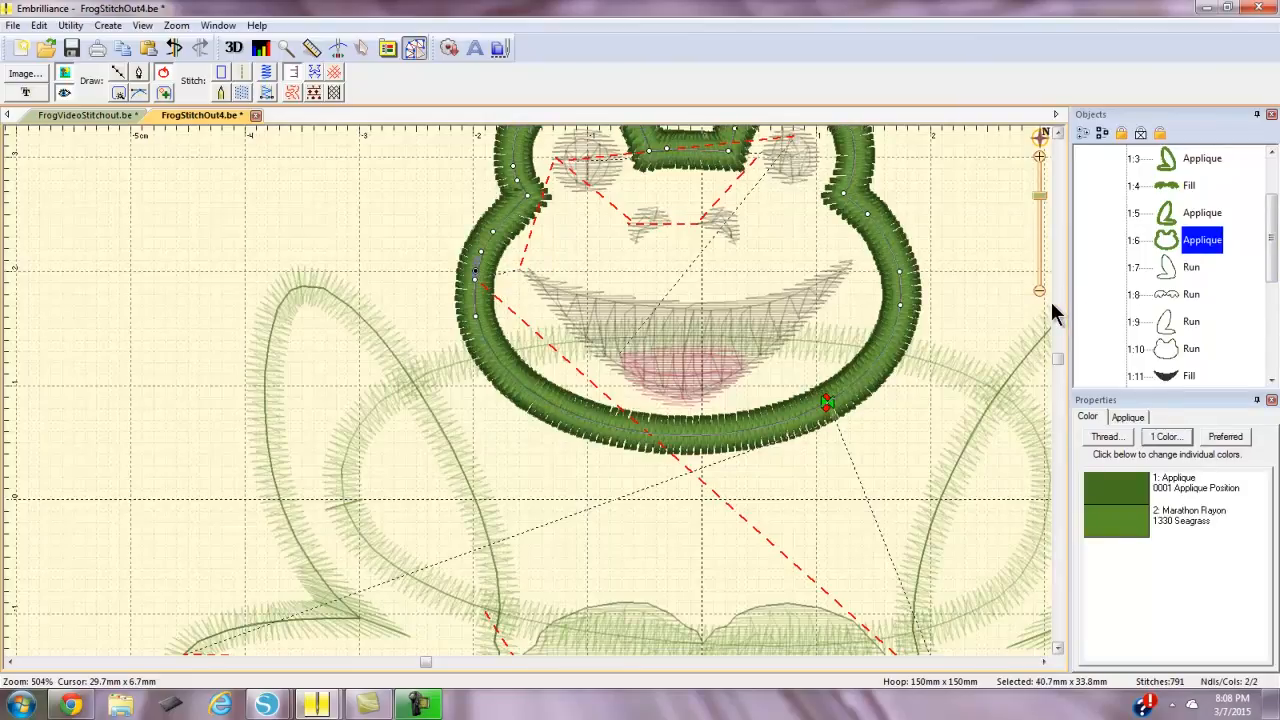
pyautogui.click(1170, 268)
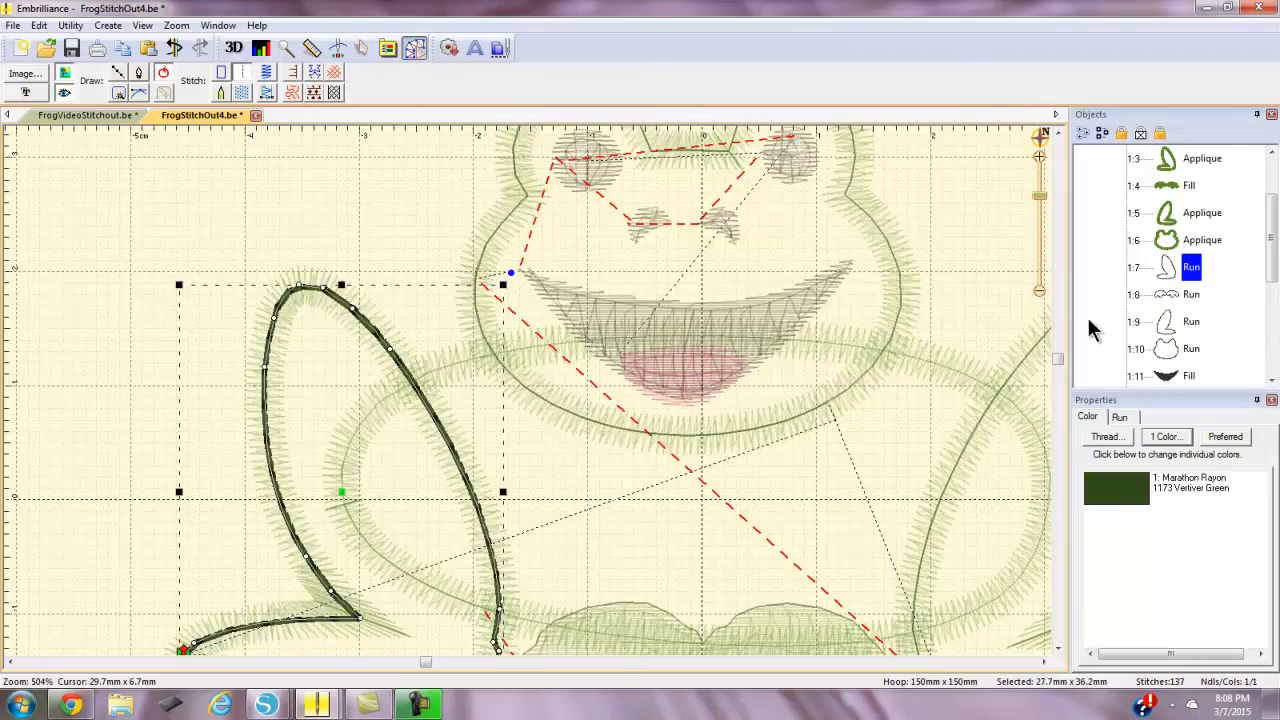
pyautogui.click(1193, 298)
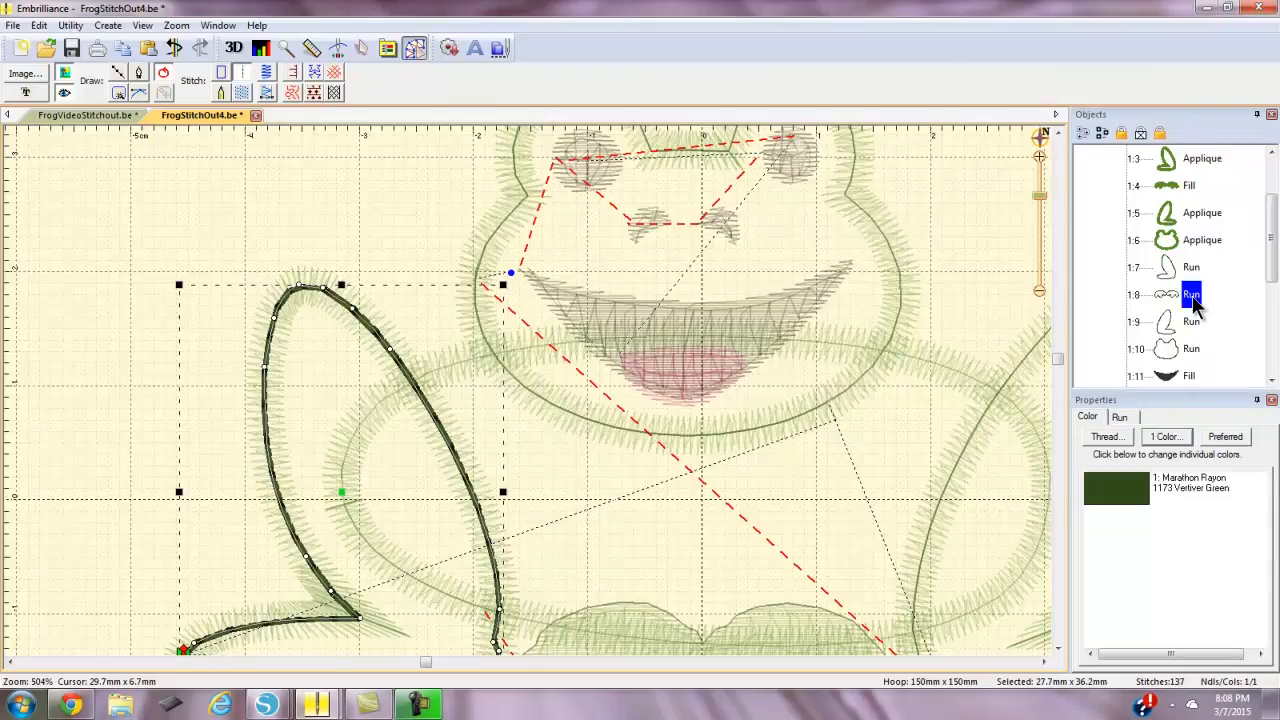
pyautogui.click(1193, 324)
pyautogui.click(1191, 296)
# Move the start and stop points of the left leg run outline from the toe to its inner edge where the body crosses
pyautogui.click(1191, 270)
pyautogui.moveTo(1272, 290)
pyautogui.mouseDown()
pyautogui.moveTo(1273, 333)
pyautogui.moveTo(1270, 311)
pyautogui.mouseUp()
pyautogui.scroll(-3, 591, 421)
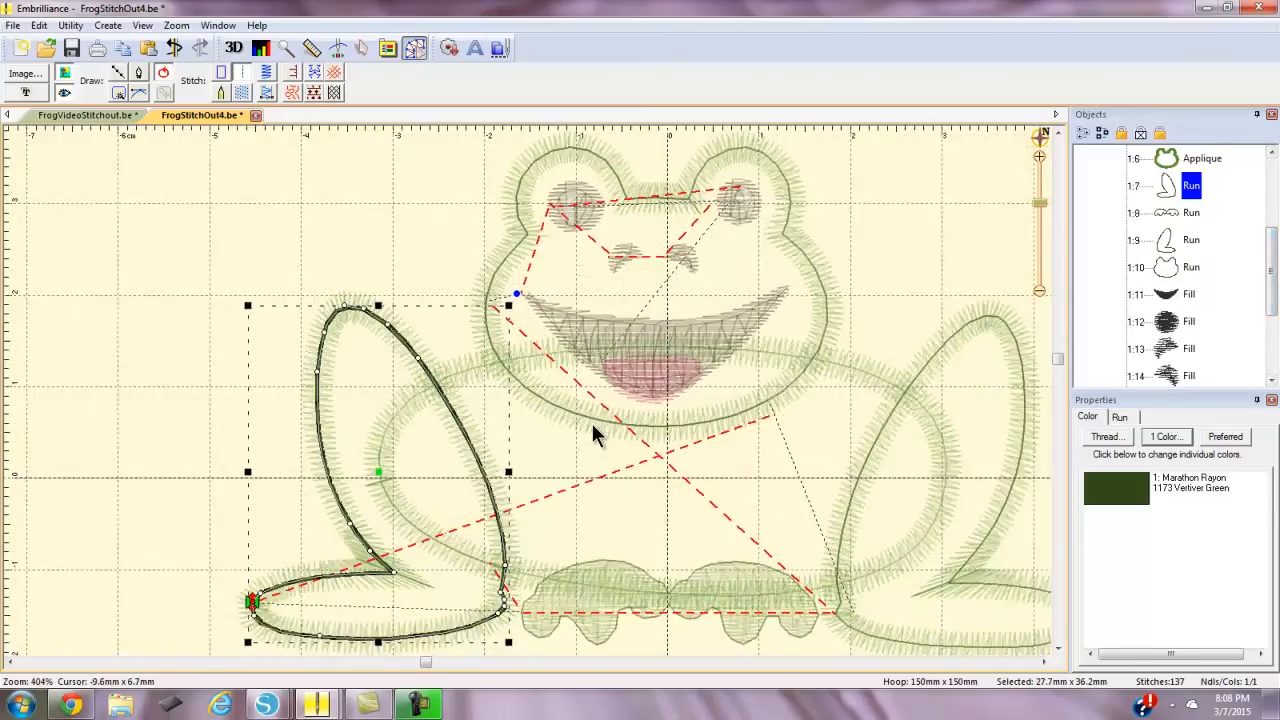
pyautogui.moveTo(480, 583); pyautogui.dragTo(482, 475)
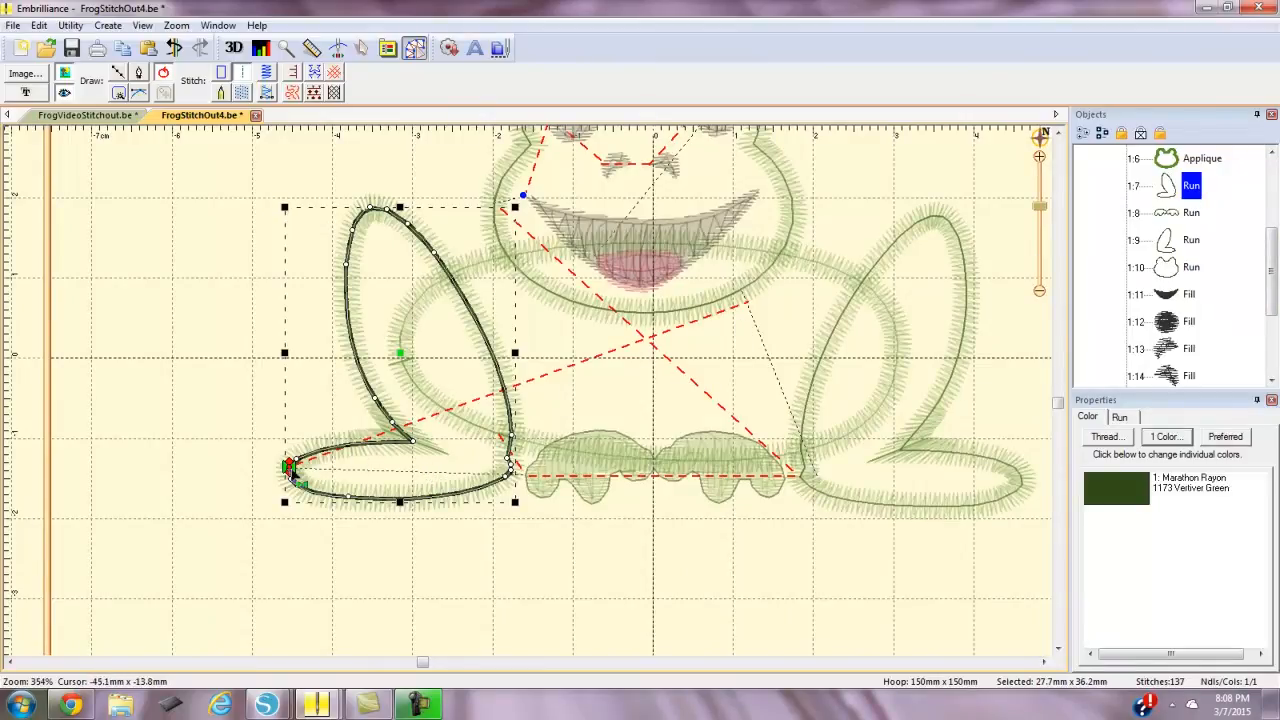
pyautogui.moveTo(292, 475)
pyautogui.mouseDown()
pyautogui.moveTo(466, 537)
pyautogui.moveTo(551, 494)
pyautogui.moveTo(549, 449)
pyautogui.mouseUp()
pyautogui.moveTo(289, 466); pyautogui.dragTo(289, 466)
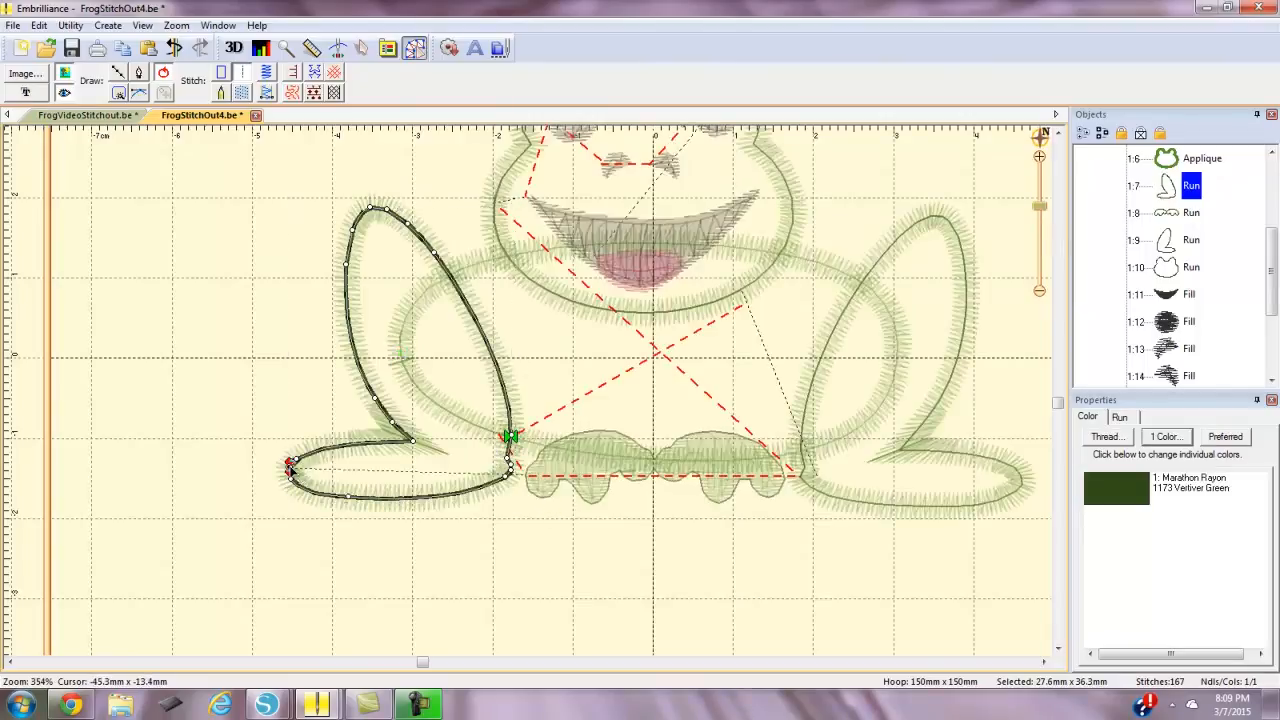
pyautogui.click(291, 441)
pyautogui.click(297, 471)
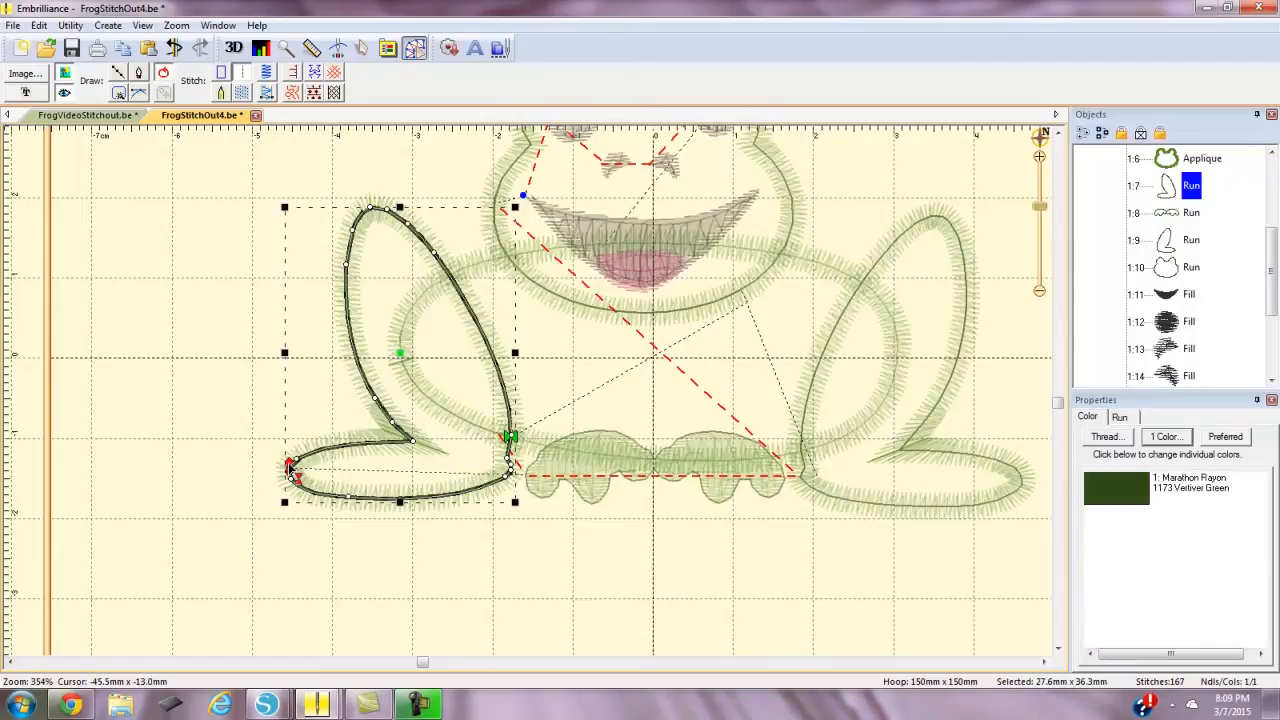
pyautogui.moveTo(289, 466)
pyautogui.mouseDown()
pyautogui.moveTo(300, 500)
pyautogui.moveTo(500, 470)
pyautogui.moveTo(514, 430)
pyautogui.moveTo(511, 446)
pyautogui.mouseUp()
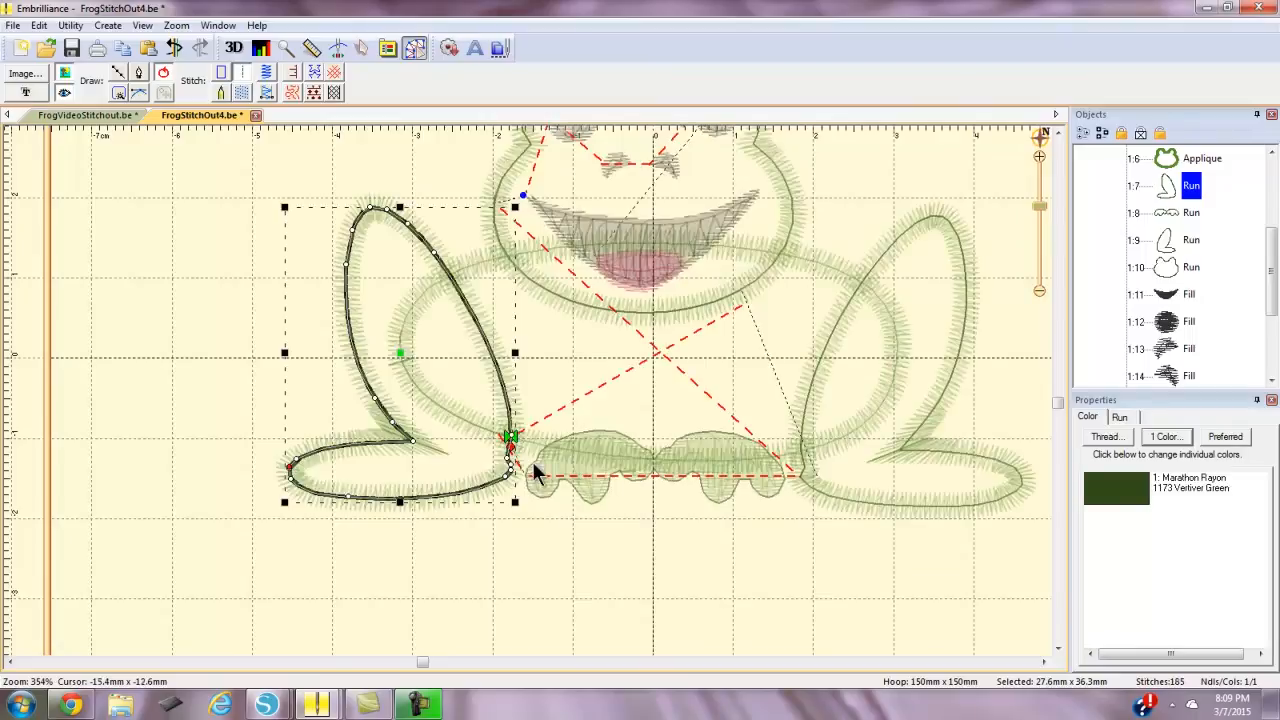
# Move the start point of the feet run outline slightly down the outer edge of the left foot
pyautogui.click(1187, 214)
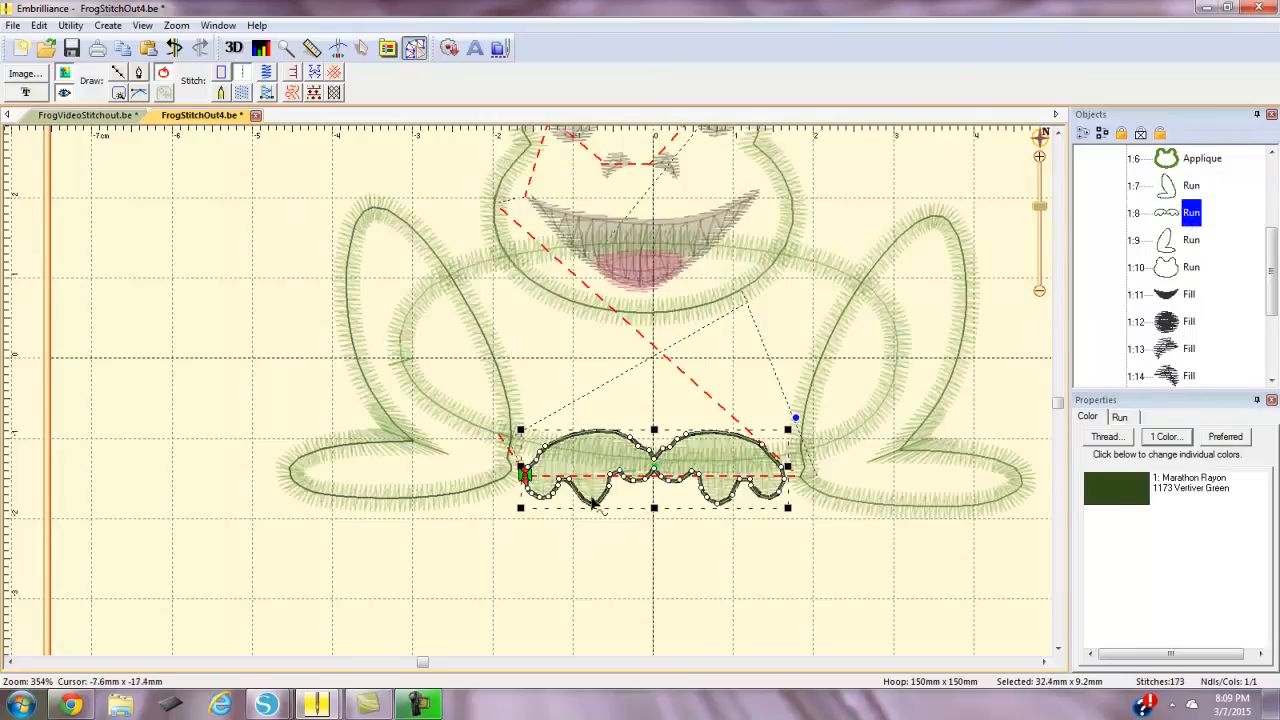
pyautogui.click(1193, 242)
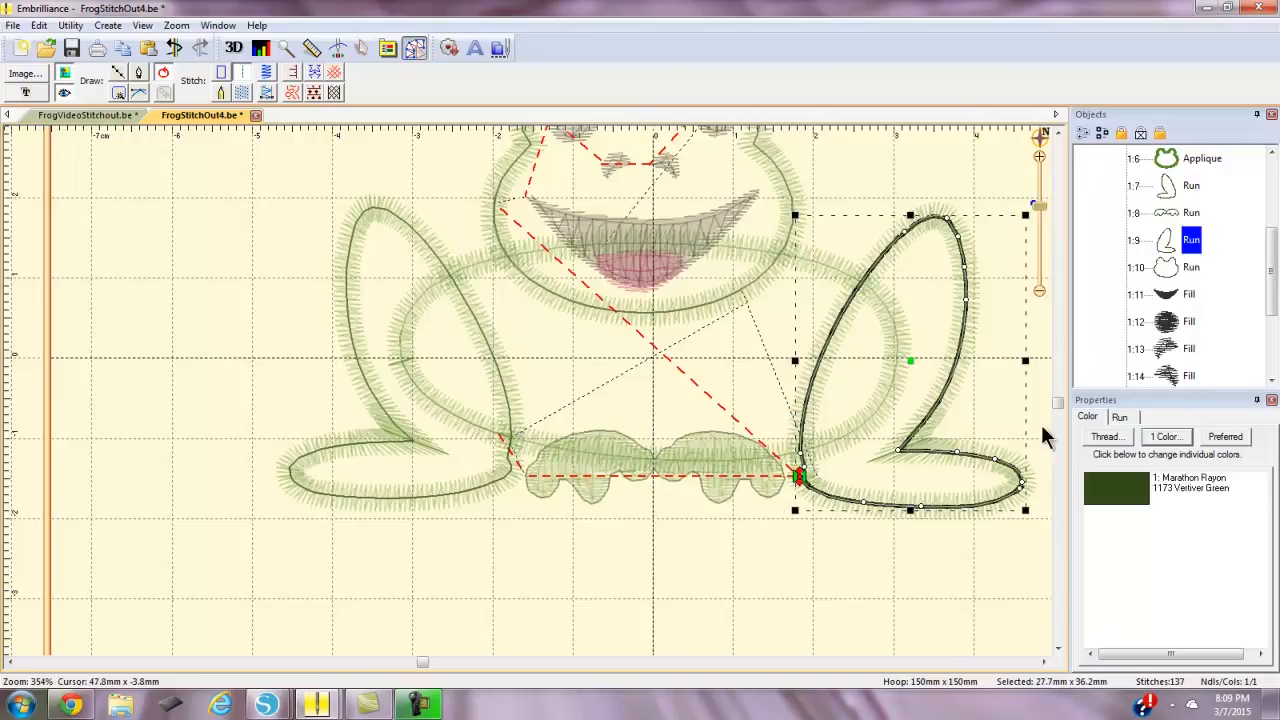
pyautogui.click(1185, 214)
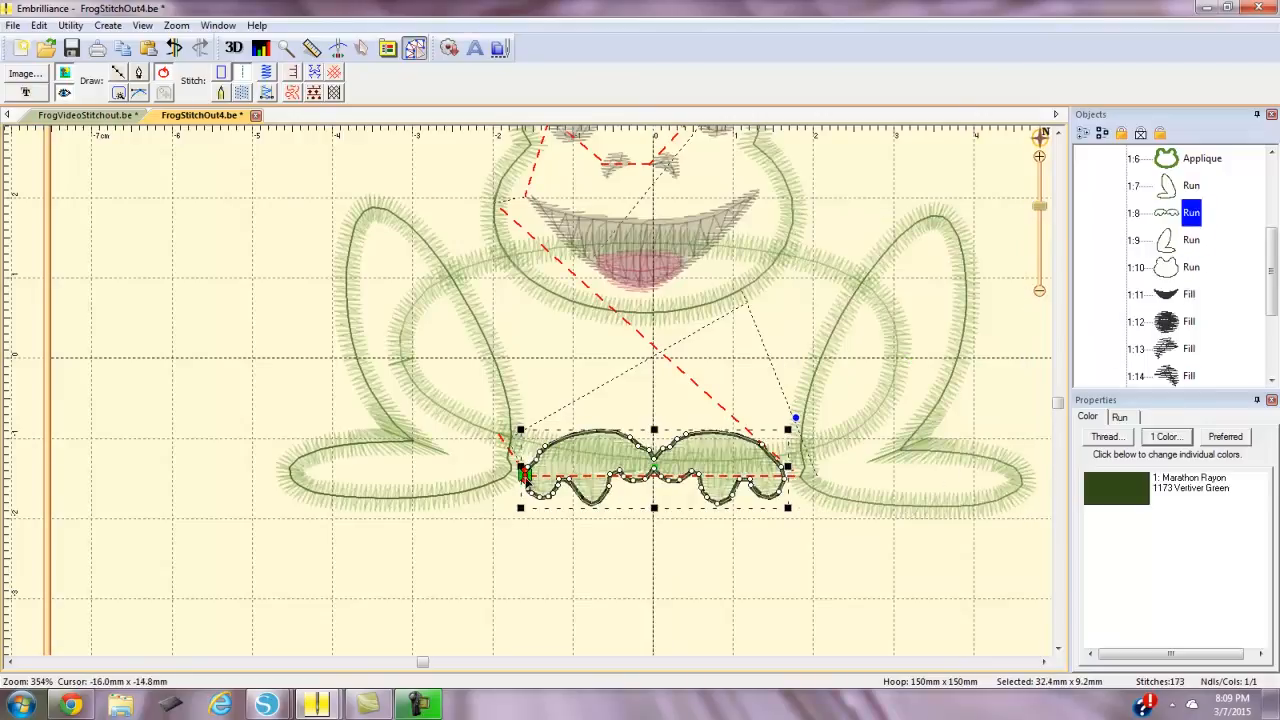
pyautogui.moveTo(525, 472)
pyautogui.mouseDown()
pyautogui.moveTo(528, 492)
pyautogui.moveTo(606, 531)
pyautogui.moveTo(531, 462)
pyautogui.moveTo(522, 474)
pyautogui.mouseUp()
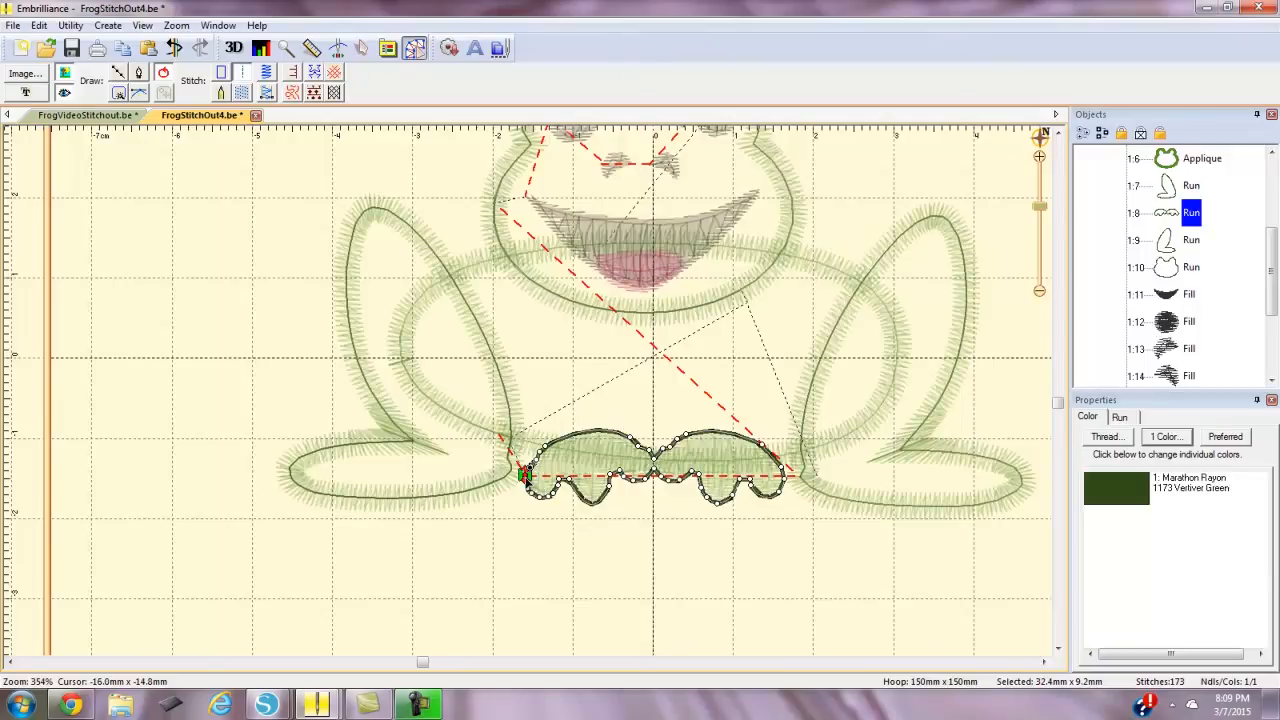
pyautogui.scroll(-1, 515, 476)
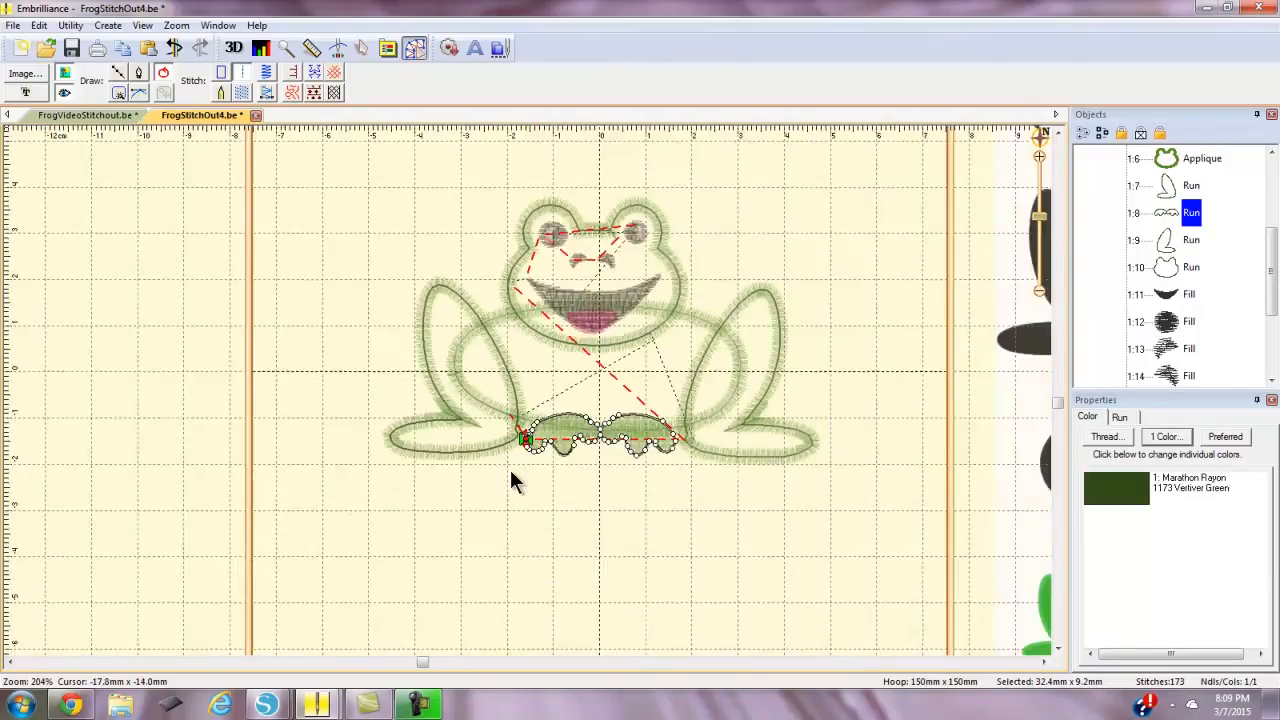
pyautogui.scroll(4, 515, 476)
pyautogui.scroll(1, 510, 478)
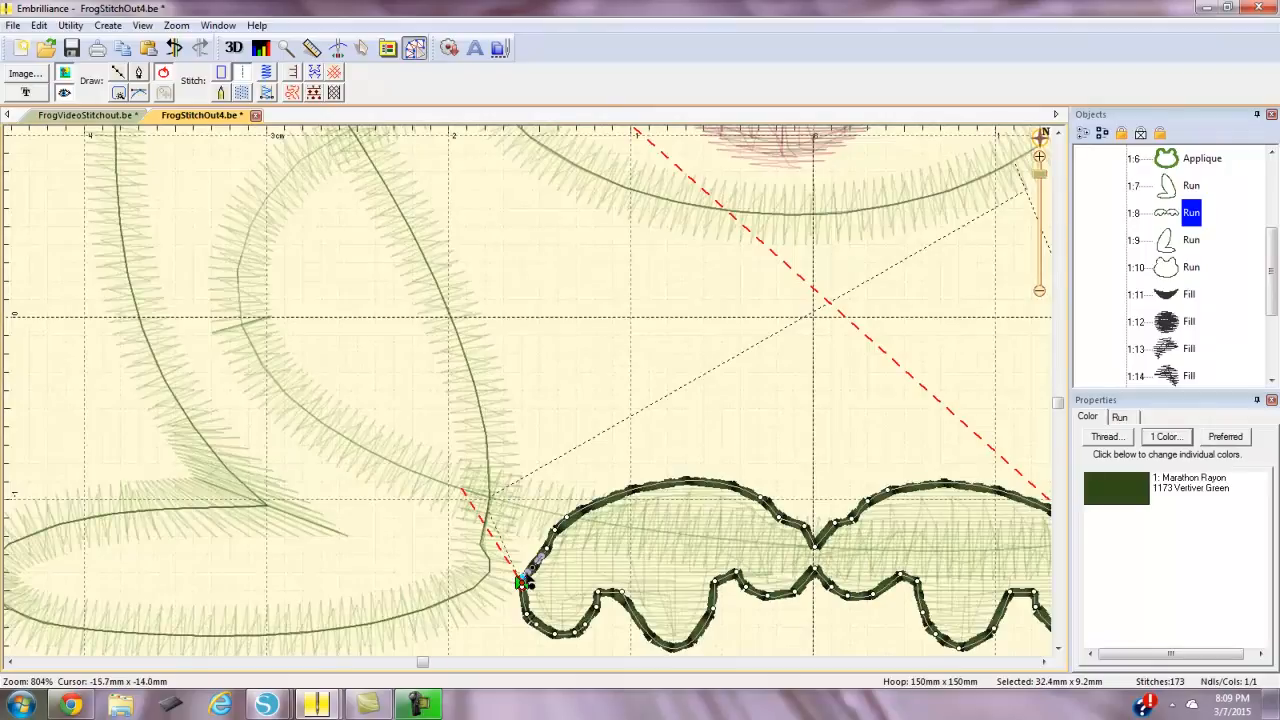
pyautogui.moveTo(760, 551); pyautogui.dragTo(606, 344)
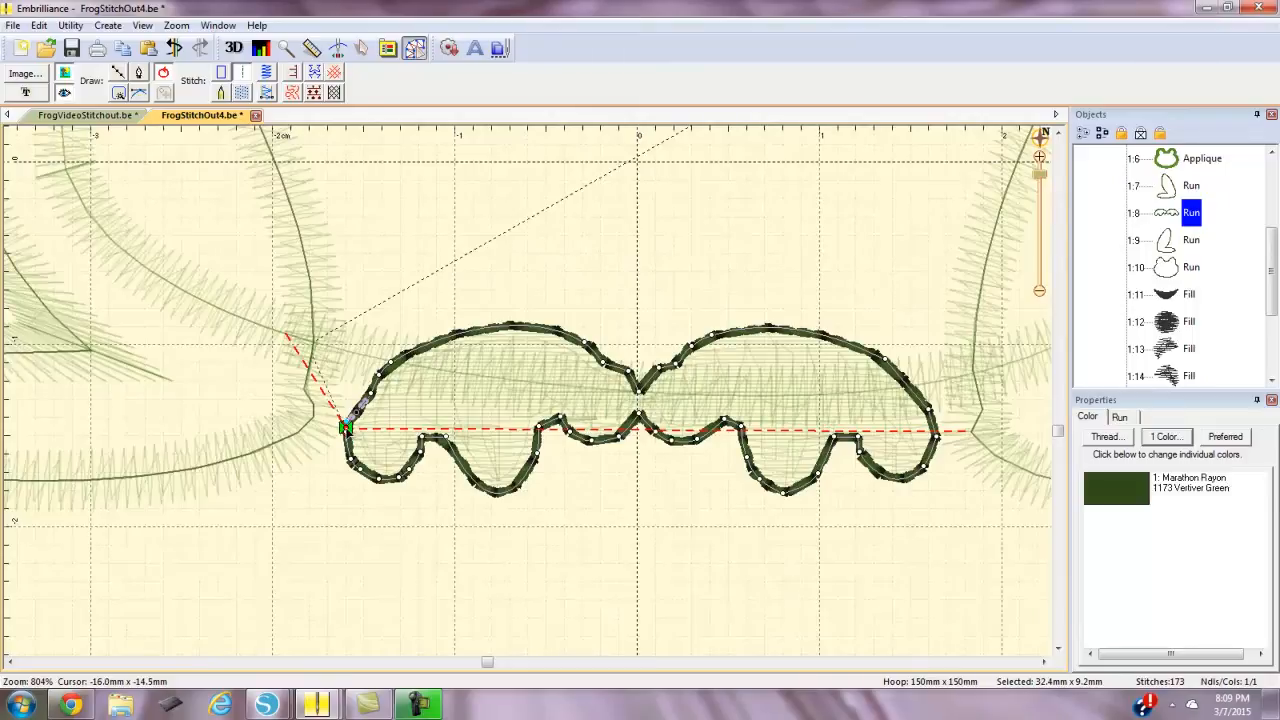
pyautogui.moveTo(358, 441); pyautogui.dragTo(348, 447)
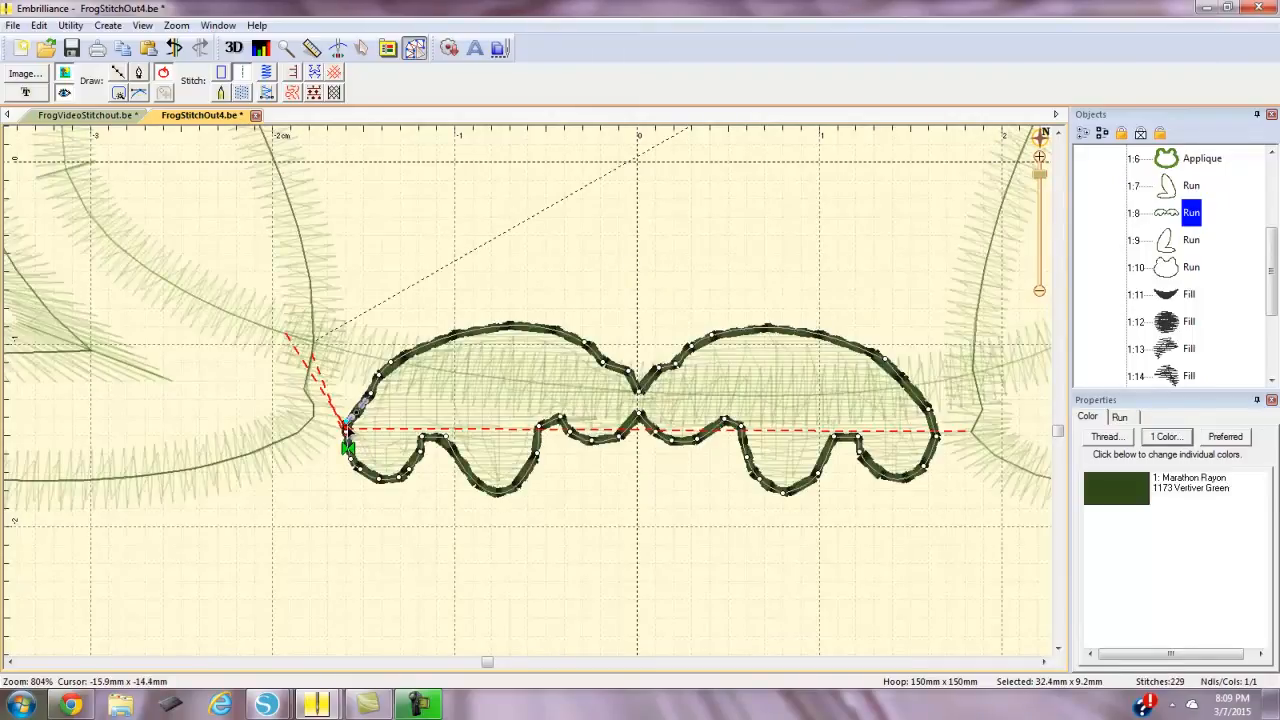
# Adjust the outline nodes around the stop point on the outer edge of the left foot's run outline
pyautogui.moveTo(346, 426); pyautogui.dragTo(346, 433)
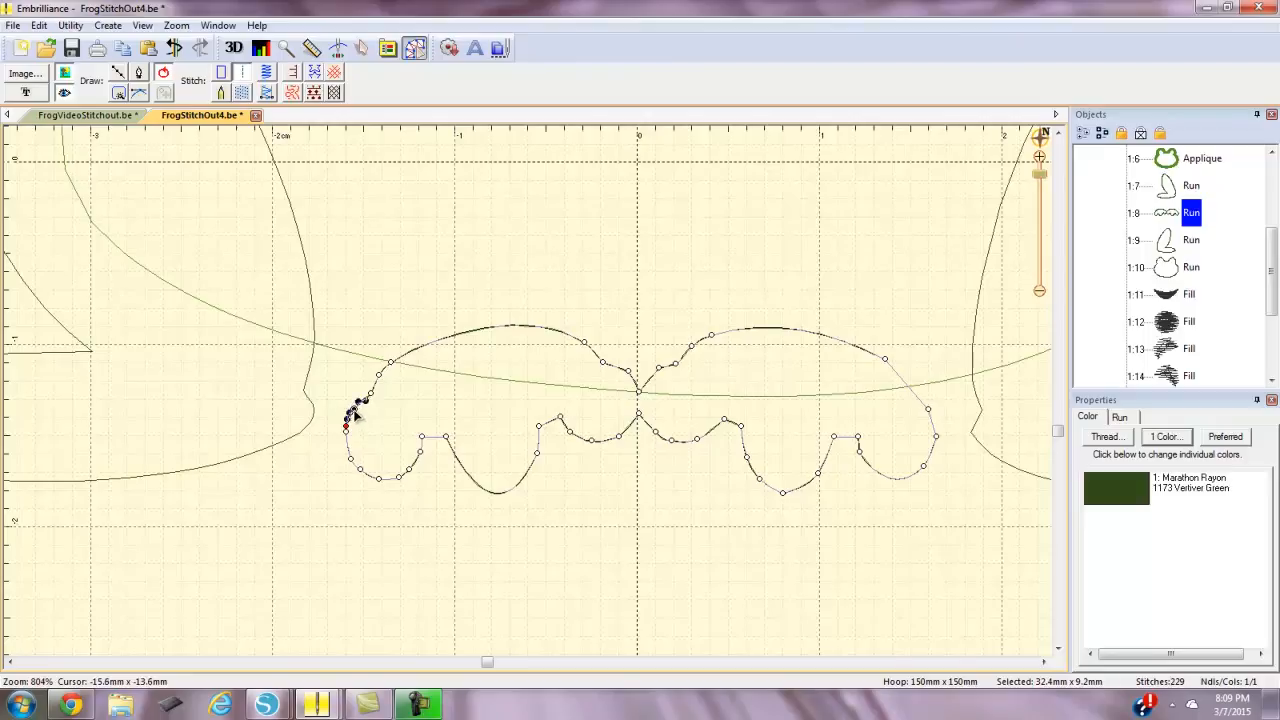
pyautogui.moveTo(352, 410); pyautogui.dragTo(348, 424)
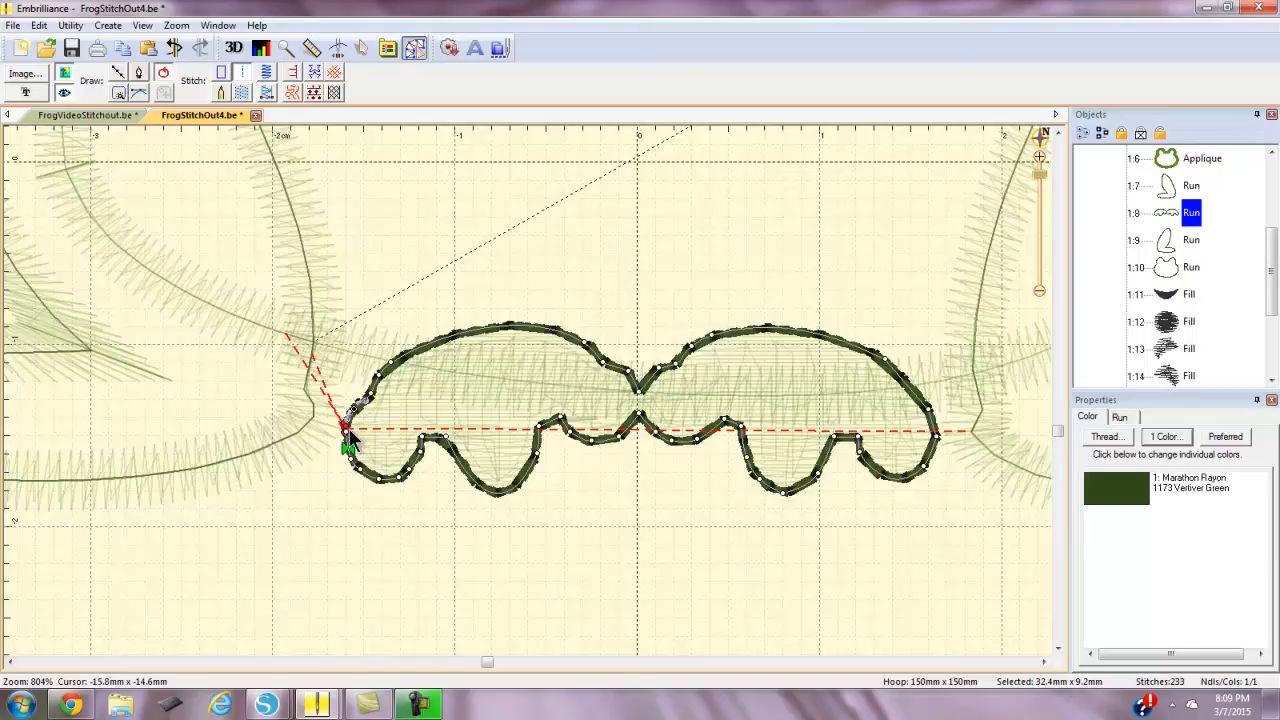
pyautogui.moveTo(345, 426); pyautogui.dragTo(346, 425)
pyautogui.scroll(2, 355, 418)
pyautogui.scroll(1, 362, 422)
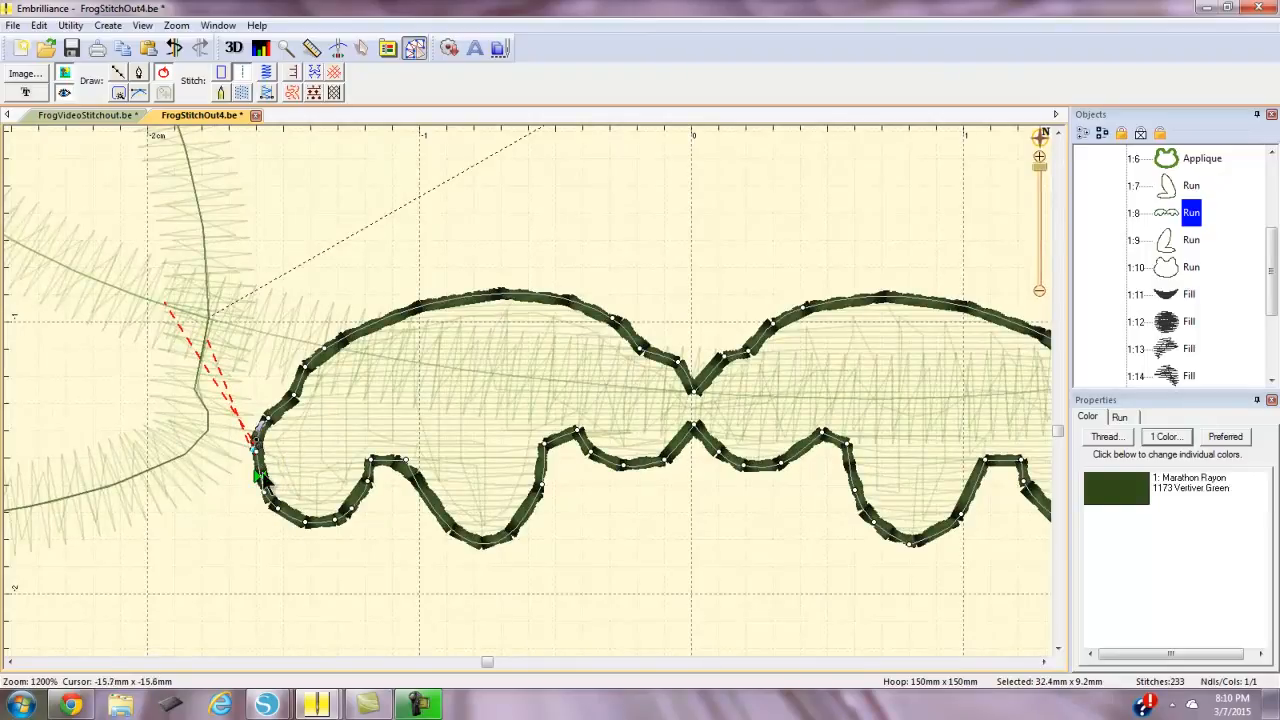
pyautogui.click(255, 442)
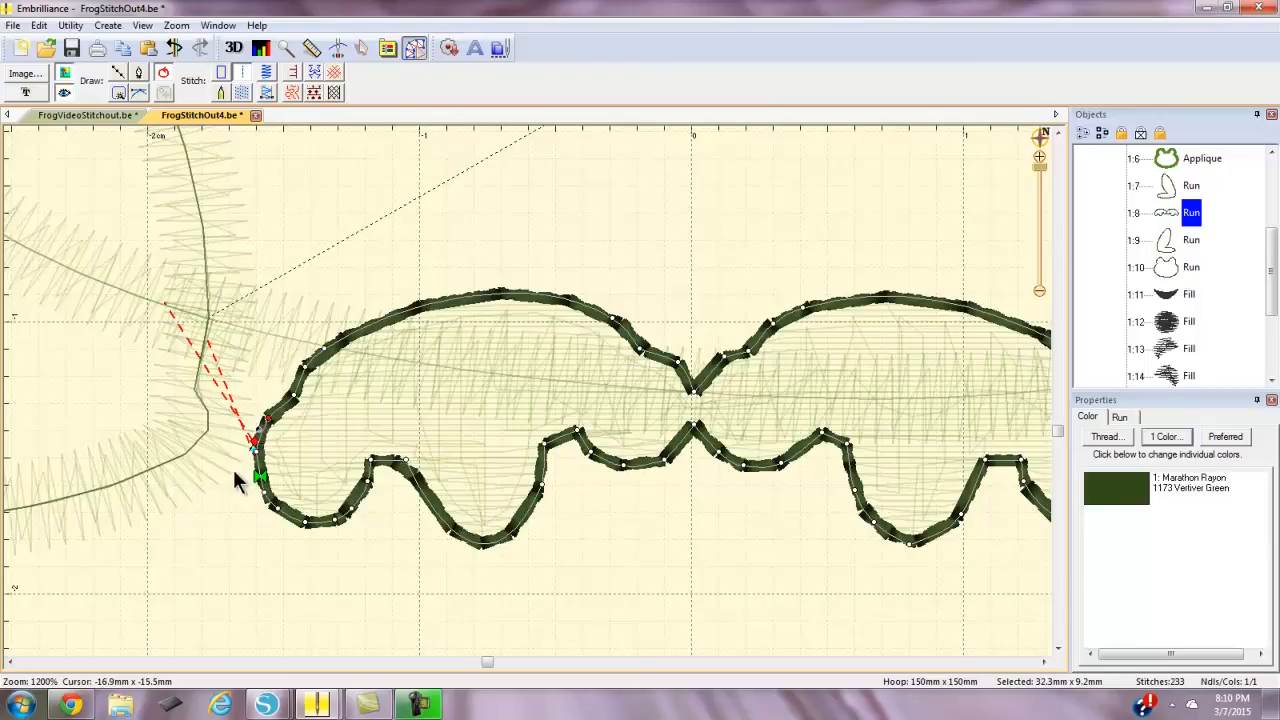
pyautogui.click(271, 424)
pyautogui.moveTo(272, 424); pyautogui.dragTo(261, 423)
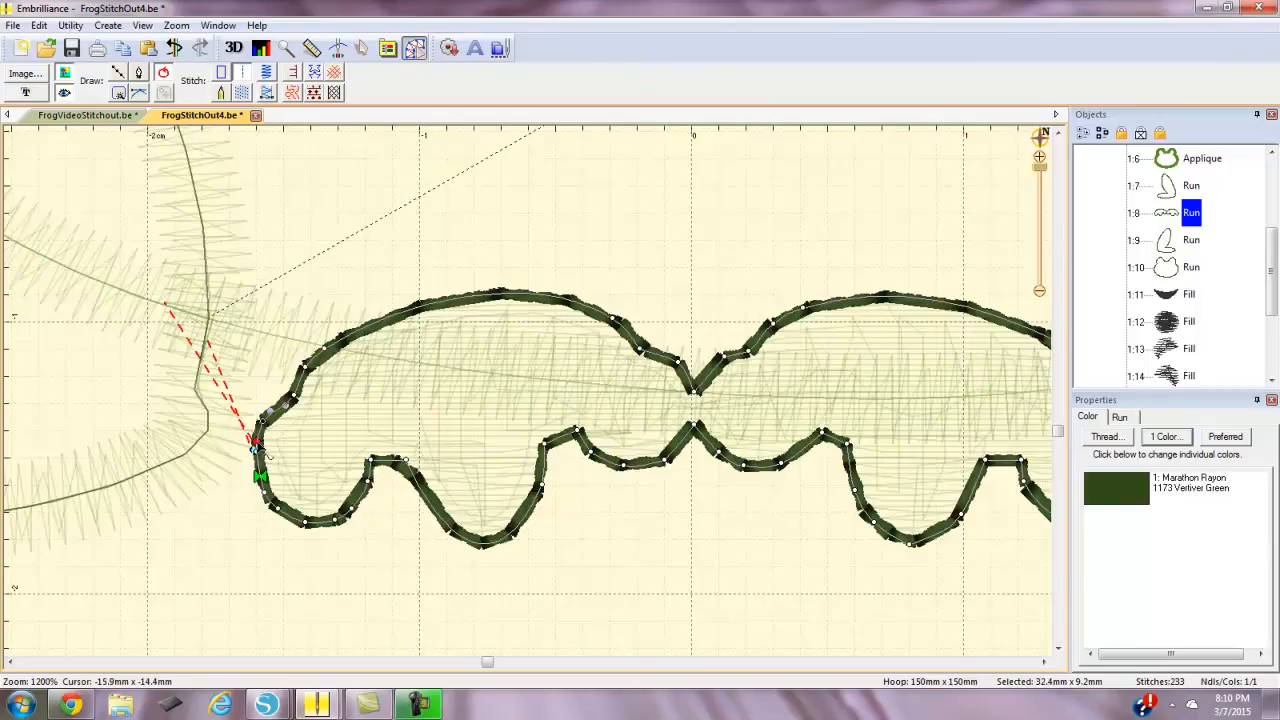
# Move the stop point of the feet run outline to the upper outer edge of the right foot, facing the right leg
pyautogui.click(258, 450)
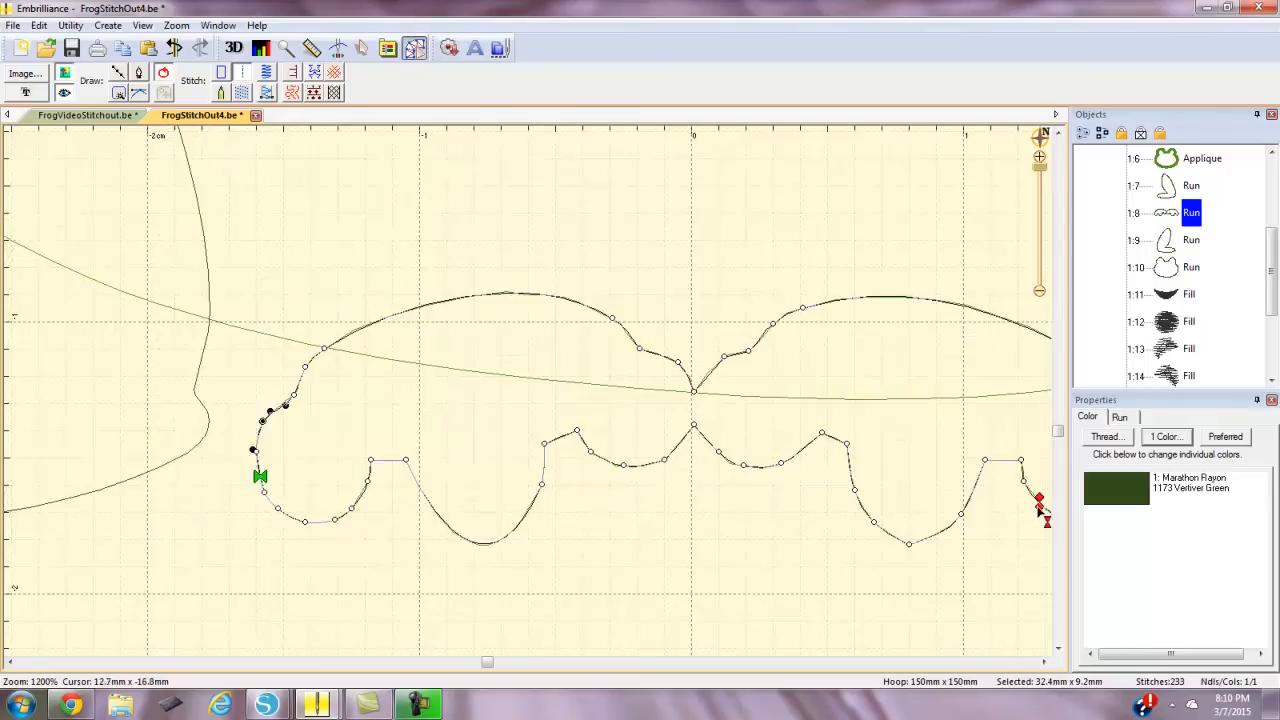
pyautogui.moveTo(989, 616); pyautogui.dragTo(727, 668)
pyautogui.click(780, 556)
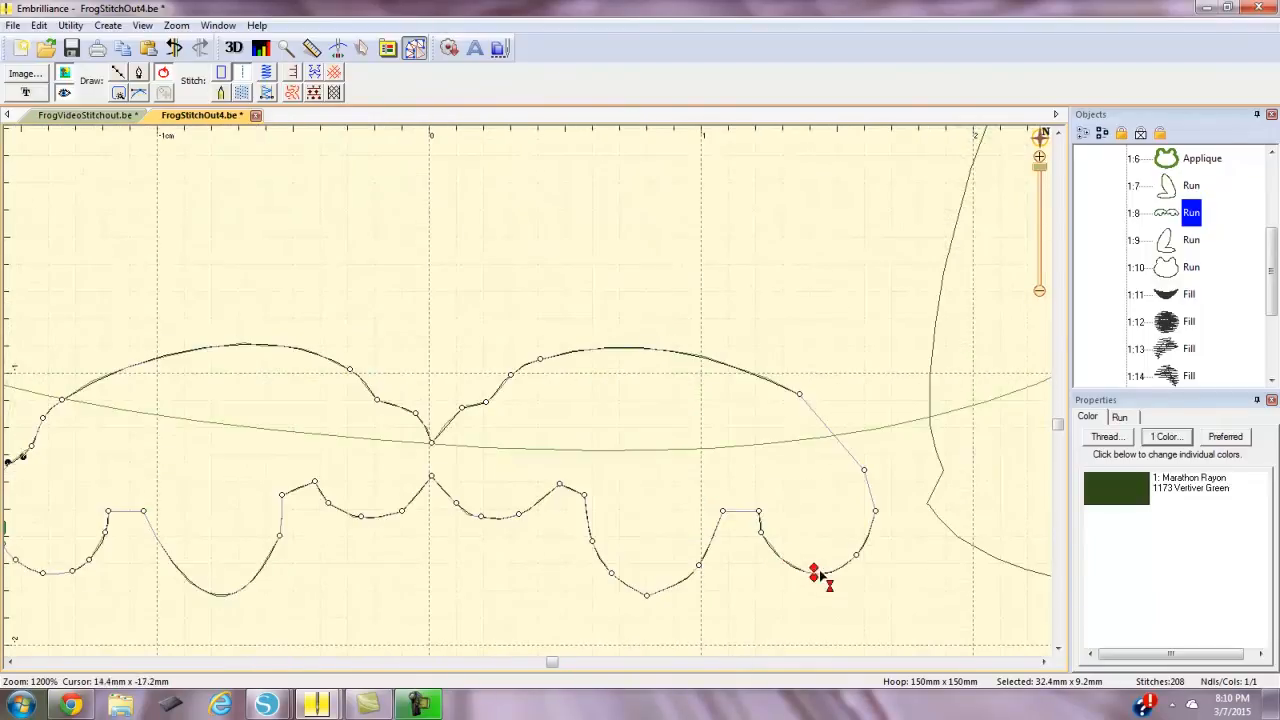
pyautogui.click(848, 420)
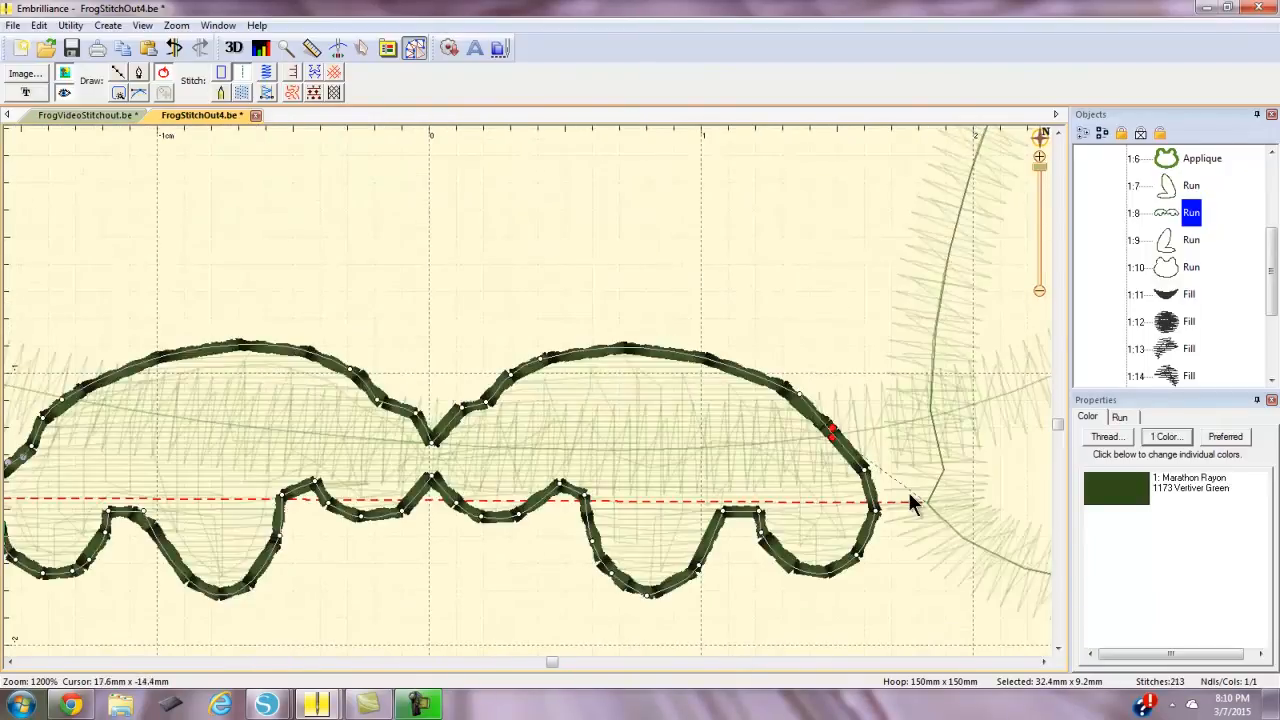
# Check the start and stop points of the right leg and feet run outlines and the jumps between them
pyautogui.click(1194, 238)
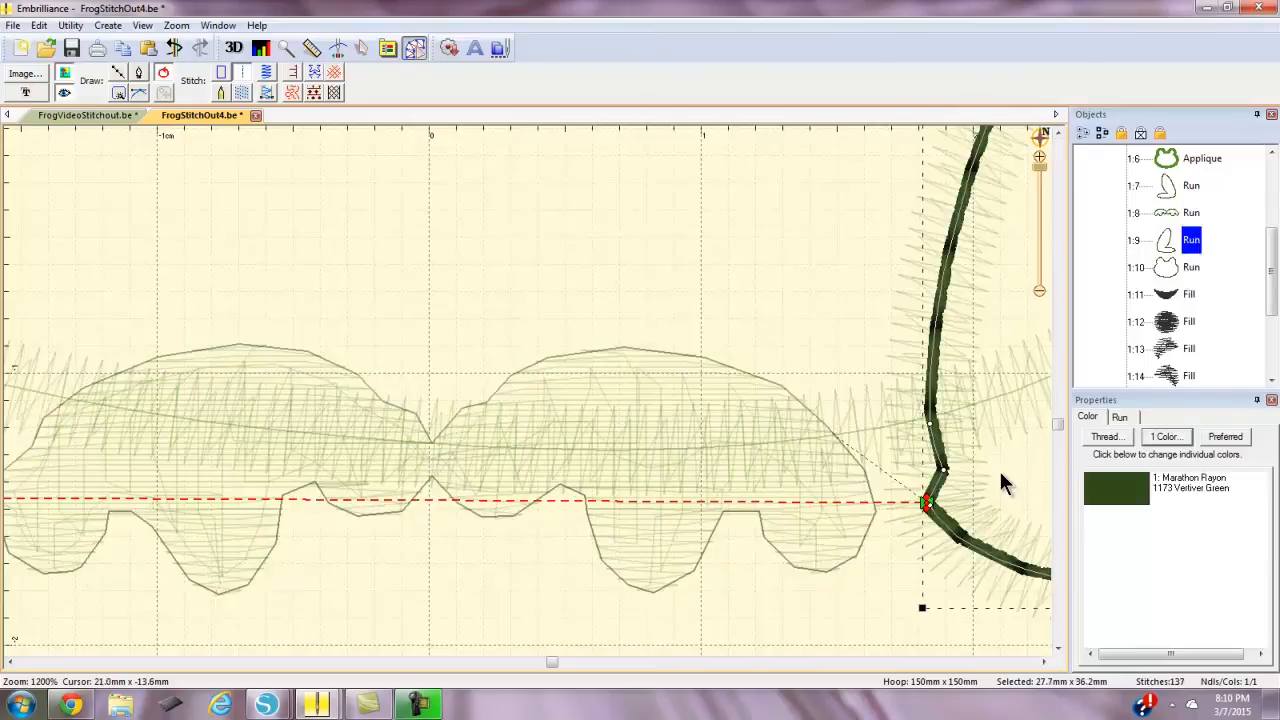
pyautogui.click(1166, 212)
pyautogui.click(1166, 213)
pyautogui.press('space')
pyautogui.moveTo(444, 340); pyautogui.dragTo(614, 213)
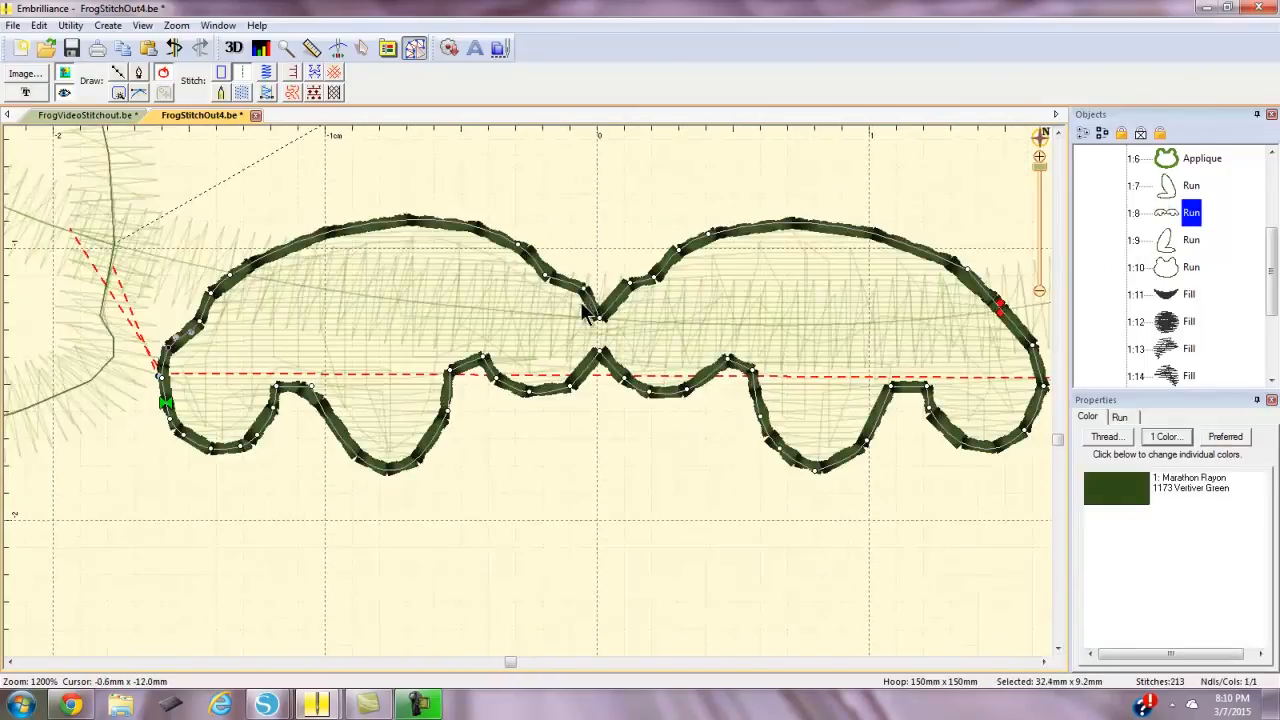
pyautogui.scroll(-2, 581, 310)
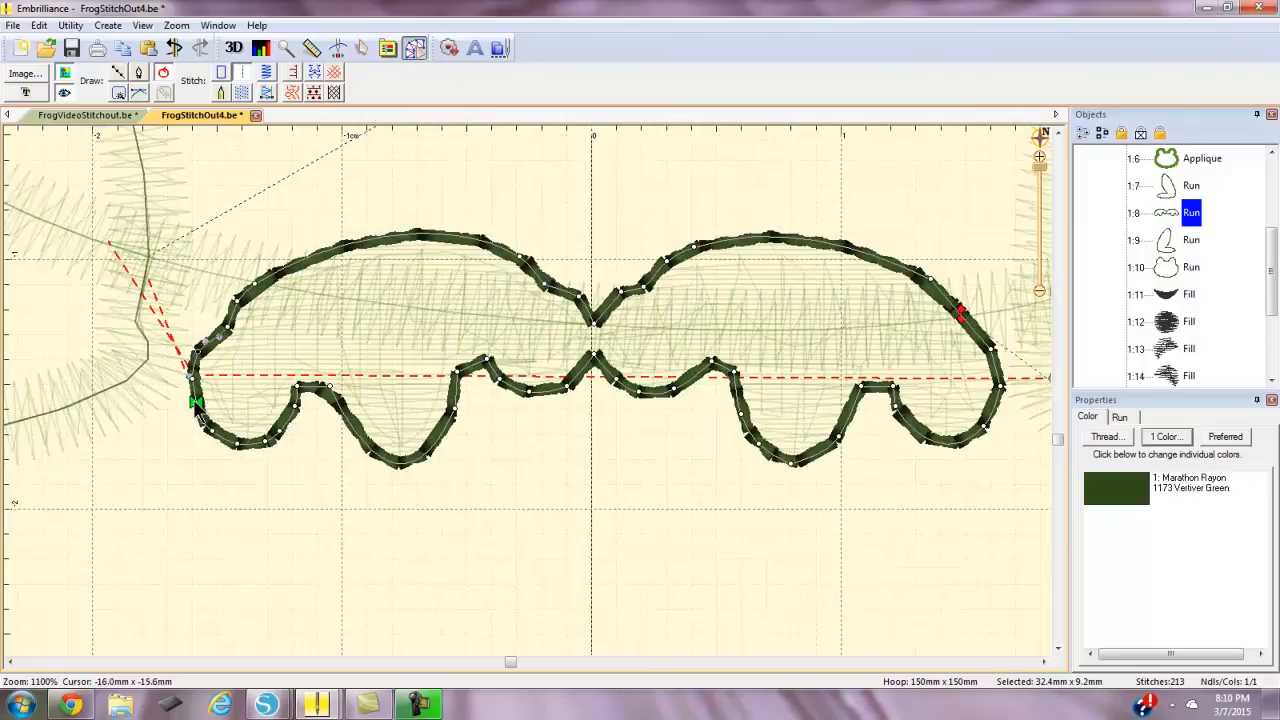
# Move the start point of the left leg run outline farther down its inner edge, closer to the feet
pyautogui.click(144, 283)
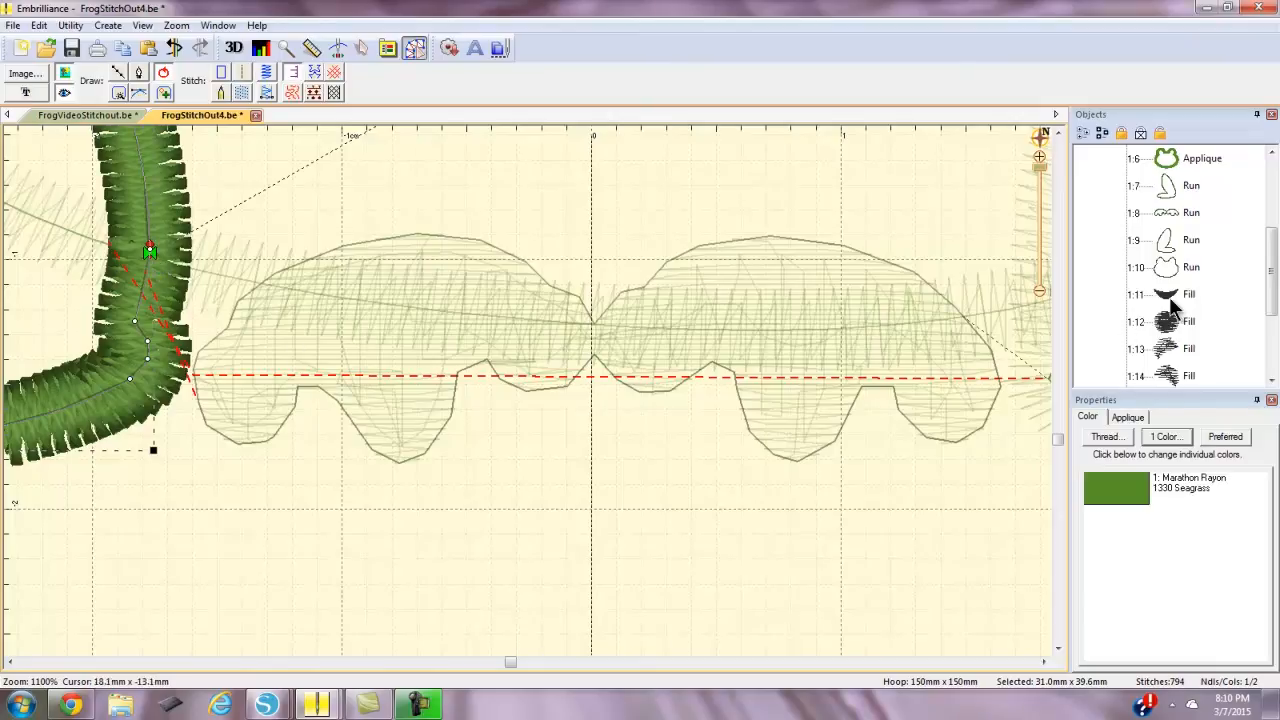
pyautogui.click(1168, 190)
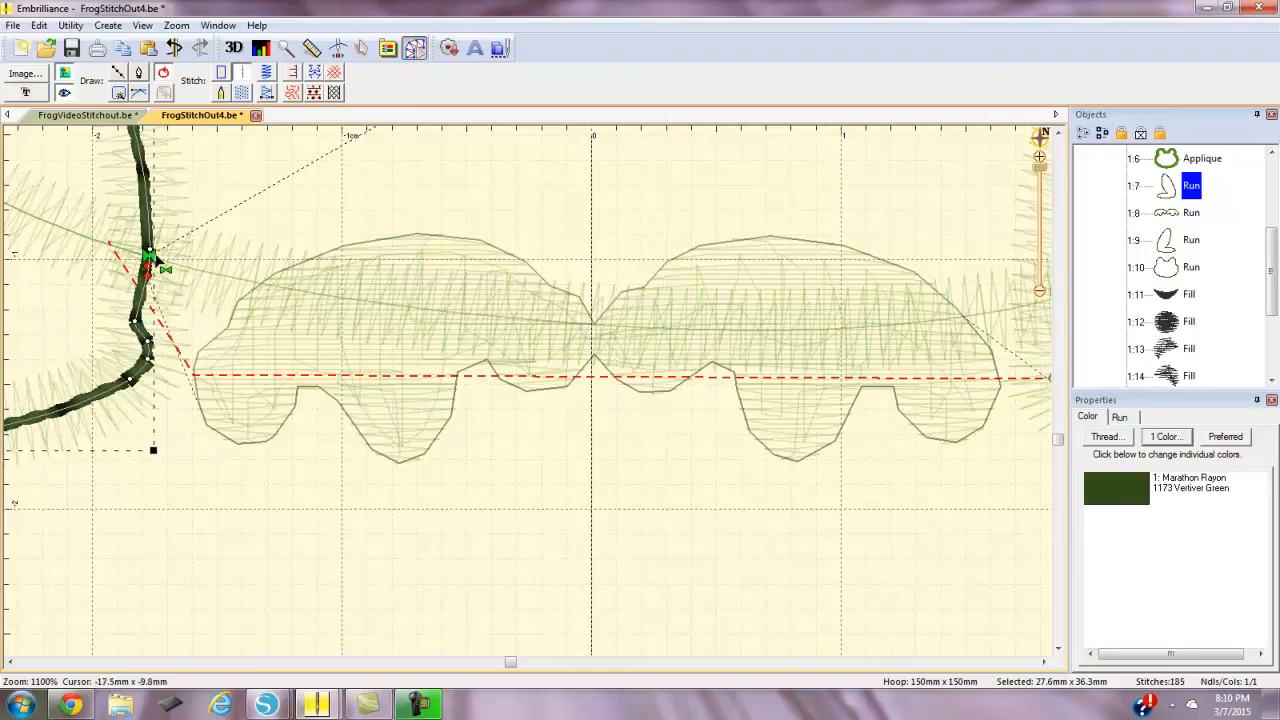
pyautogui.moveTo(157, 260)
pyautogui.mouseDown()
pyautogui.moveTo(148, 312)
pyautogui.moveTo(153, 287)
pyautogui.moveTo(138, 308)
pyautogui.mouseUp()
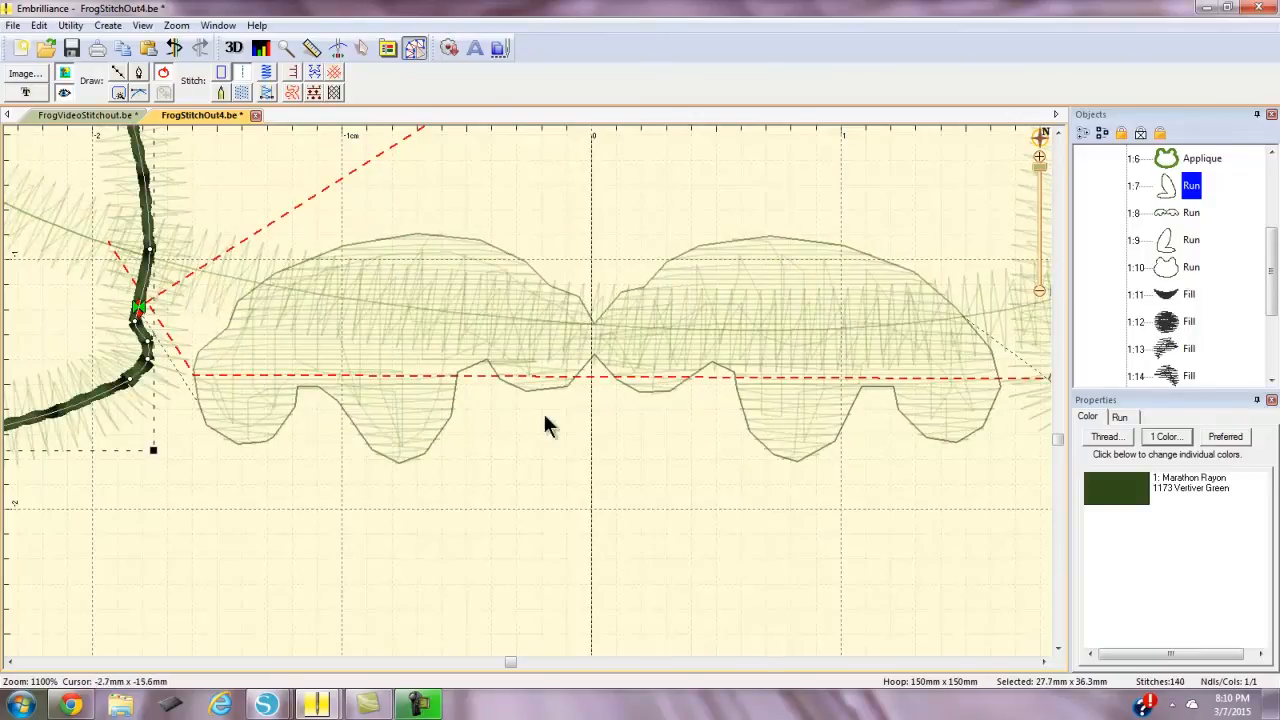
# Check the start and stop points of the feet and right leg run outlines and the jumps between them
pyautogui.moveTo(1270, 277); pyautogui.dragTo(1258, 203)
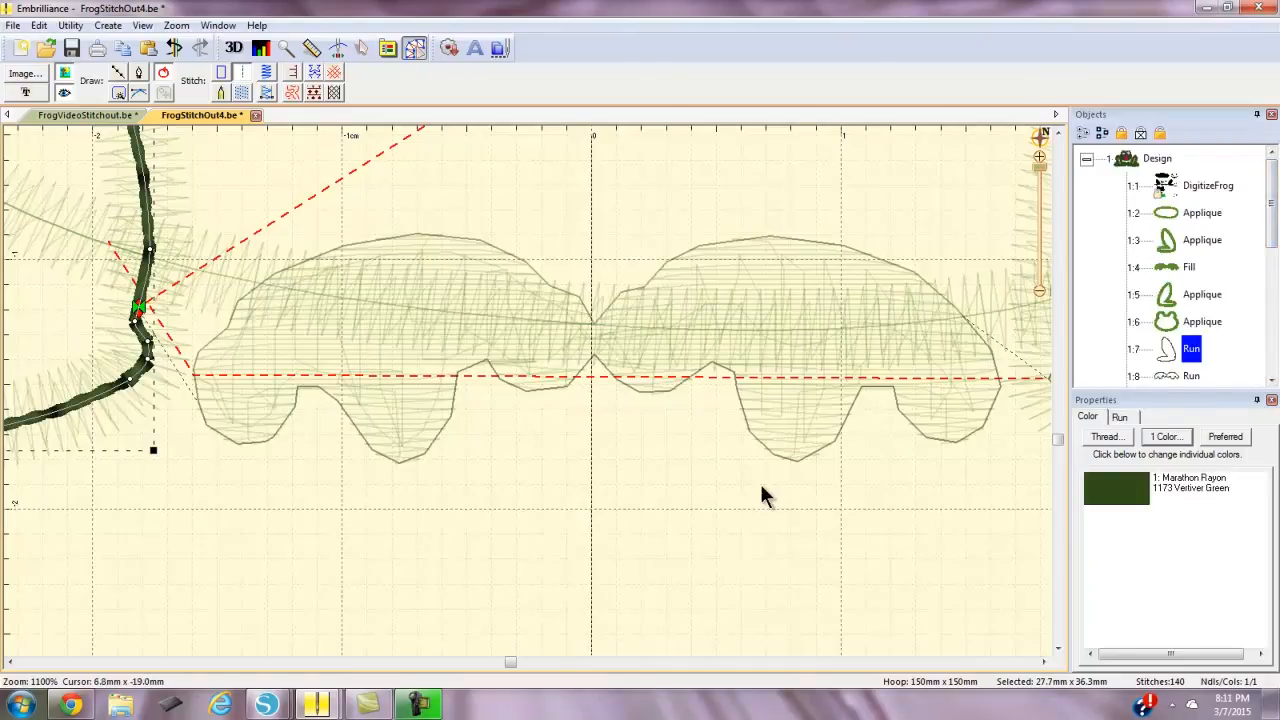
pyautogui.scroll(-3, 761, 490)
pyautogui.scroll(-5, 761, 492)
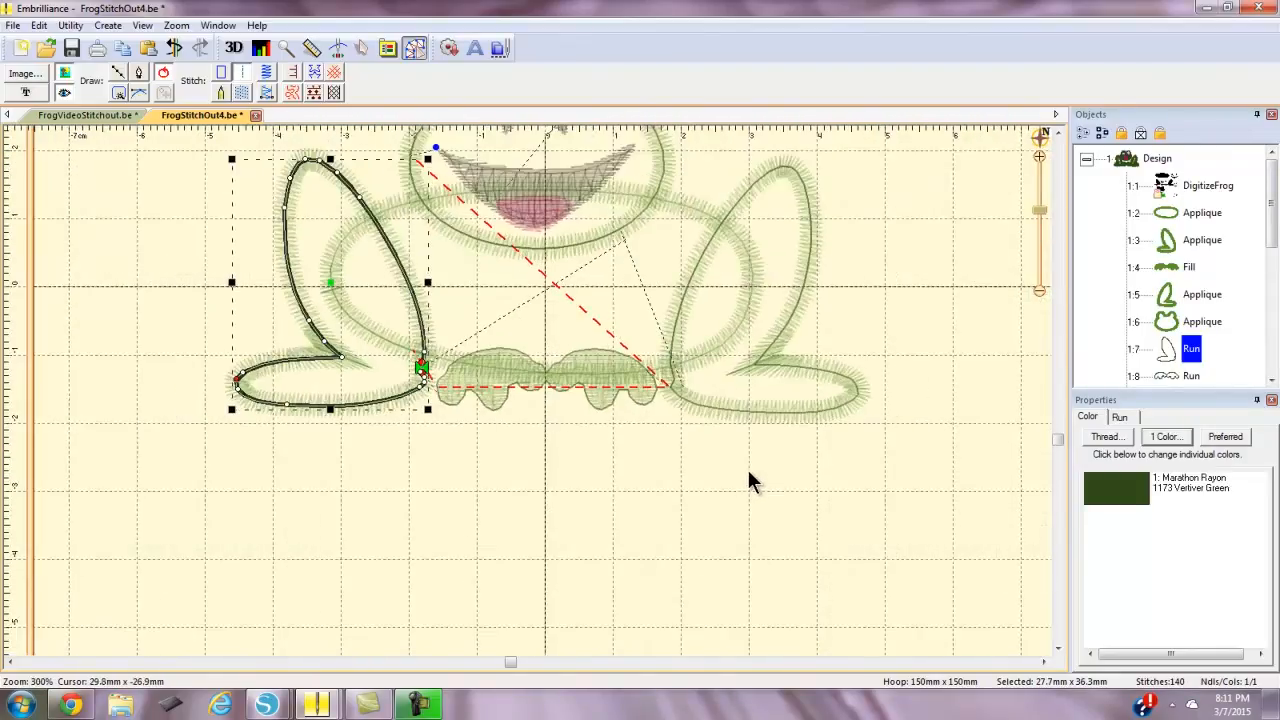
pyautogui.scroll(-1, 708, 444)
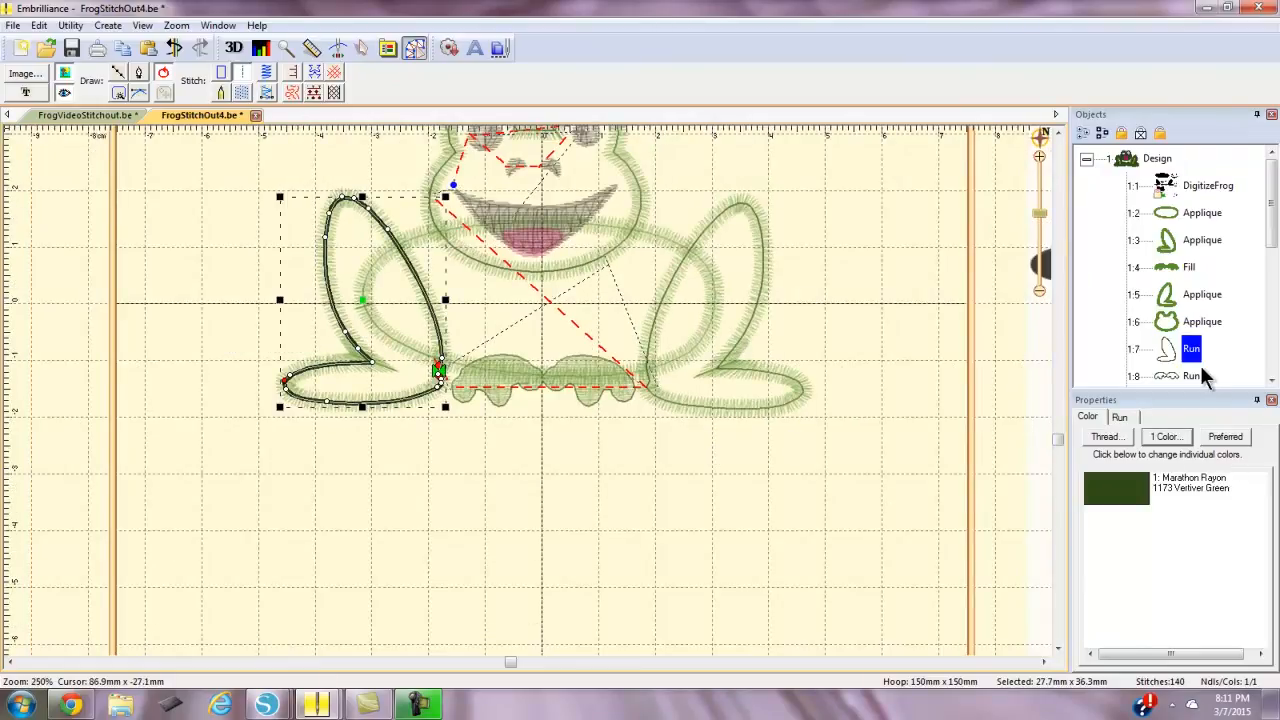
pyautogui.scroll(-2, 1275, 243)
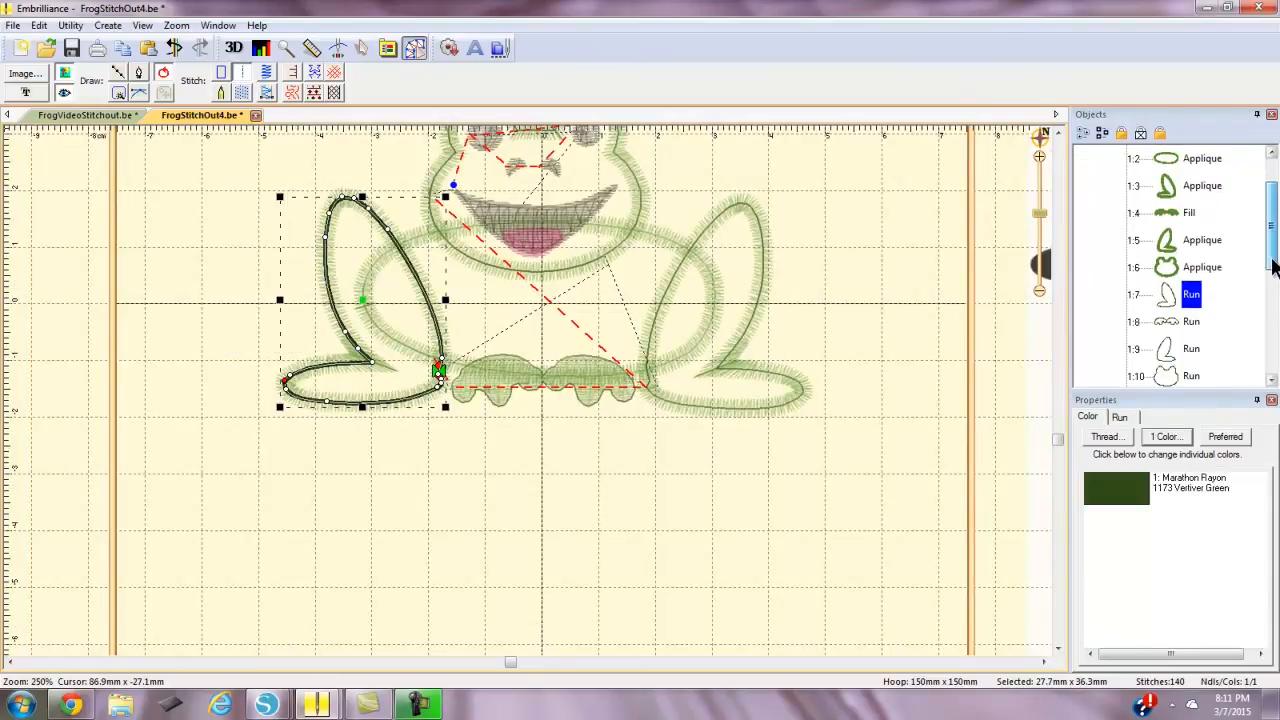
pyautogui.click(1192, 322)
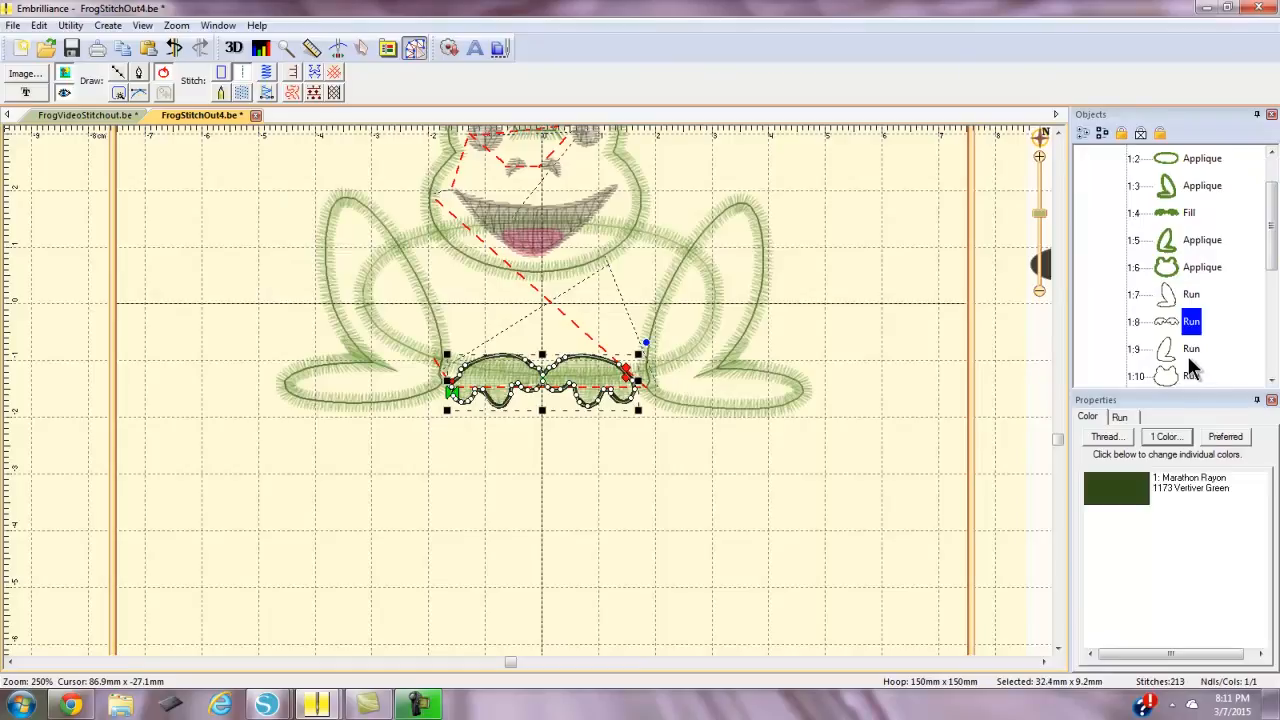
pyautogui.click(1189, 355)
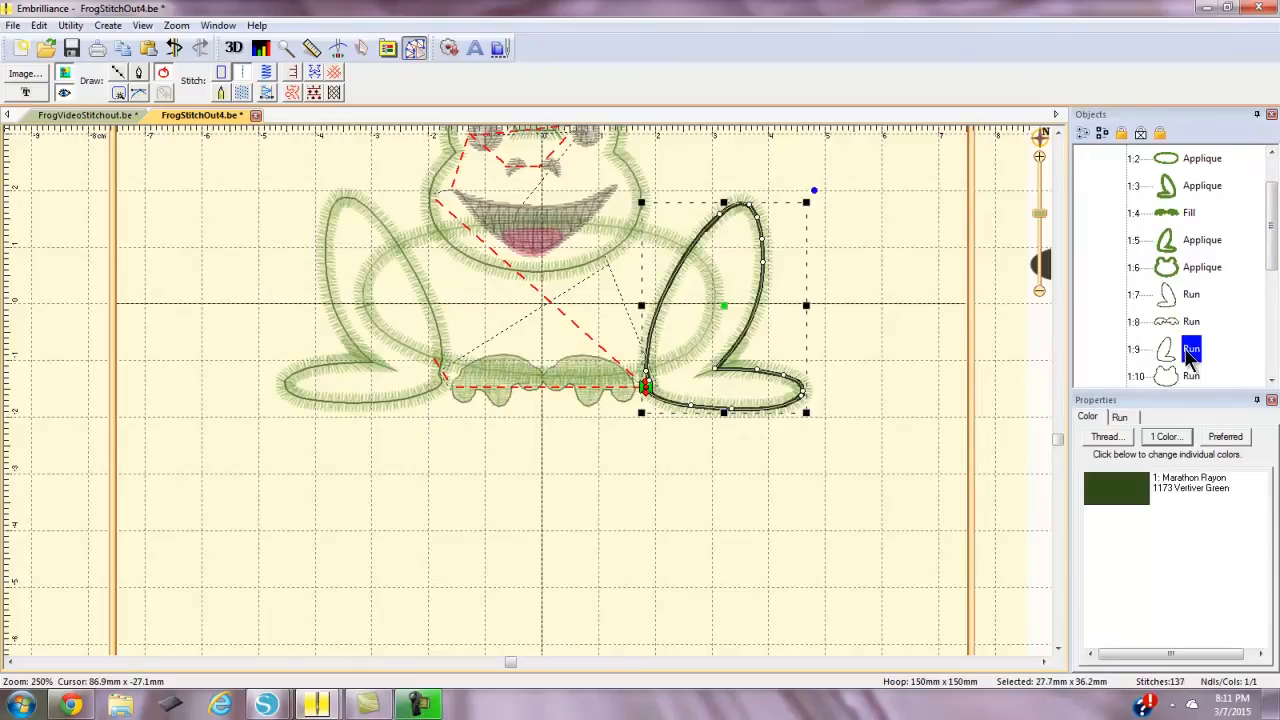
# Move the start and stop points of the head run outline to the head's lower right edge, above the right leg
pyautogui.click(1191, 375)
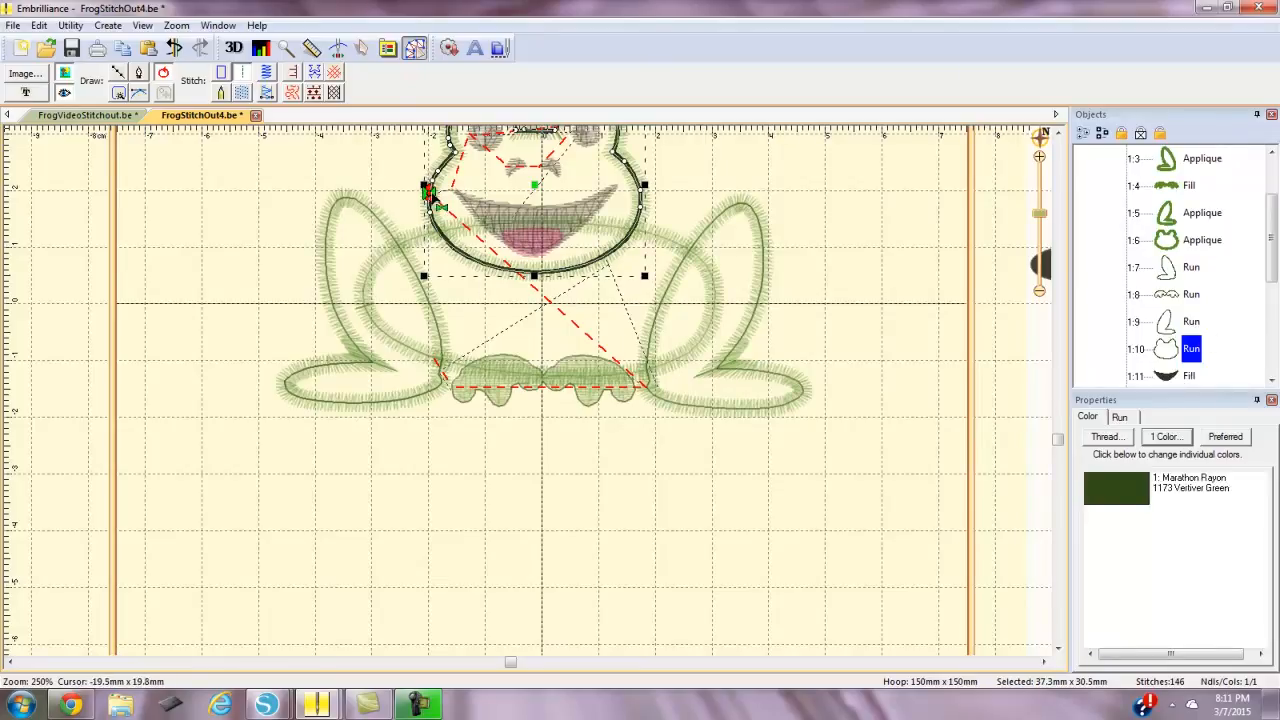
pyautogui.moveTo(433, 195)
pyautogui.mouseDown()
pyautogui.moveTo(434, 214)
pyautogui.moveTo(429, 194)
pyautogui.moveTo(560, 329)
pyautogui.moveTo(668, 275)
pyautogui.moveTo(670, 258)
pyautogui.mouseUp()
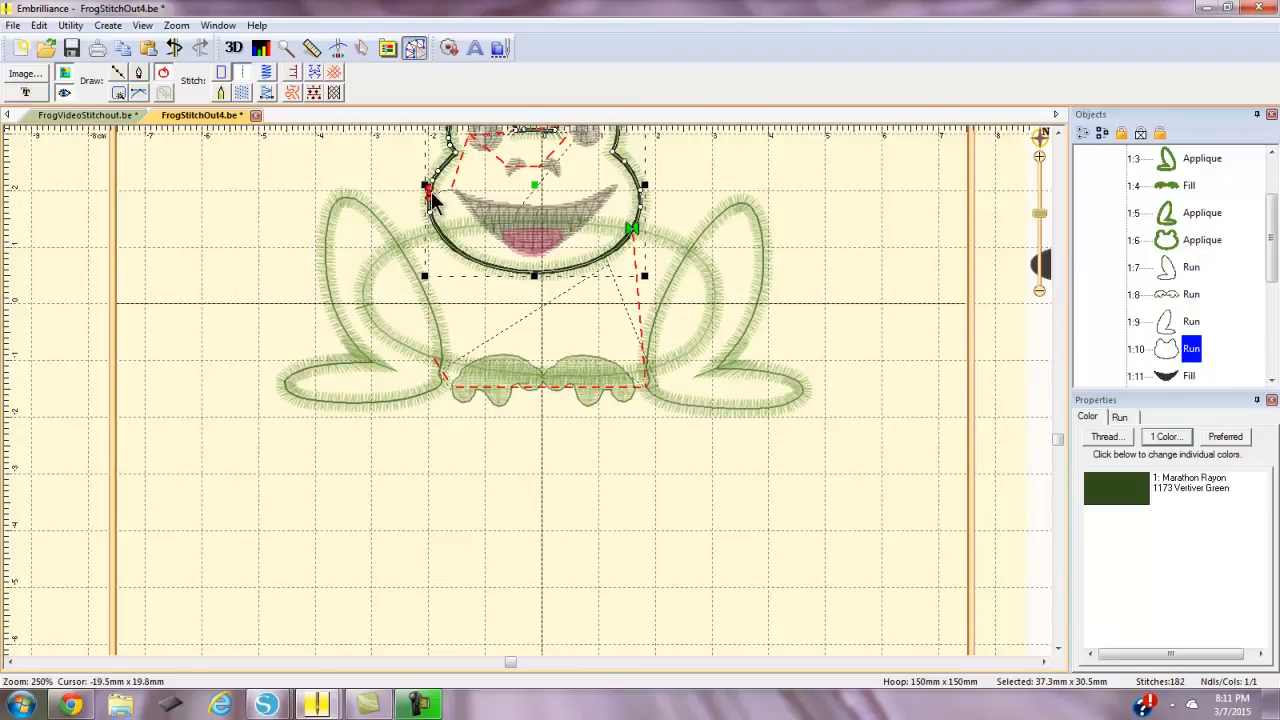
pyautogui.moveTo(429, 195)
pyautogui.mouseDown()
pyautogui.moveTo(492, 292)
pyautogui.moveTo(634, 277)
pyautogui.moveTo(657, 252)
pyautogui.mouseUp()
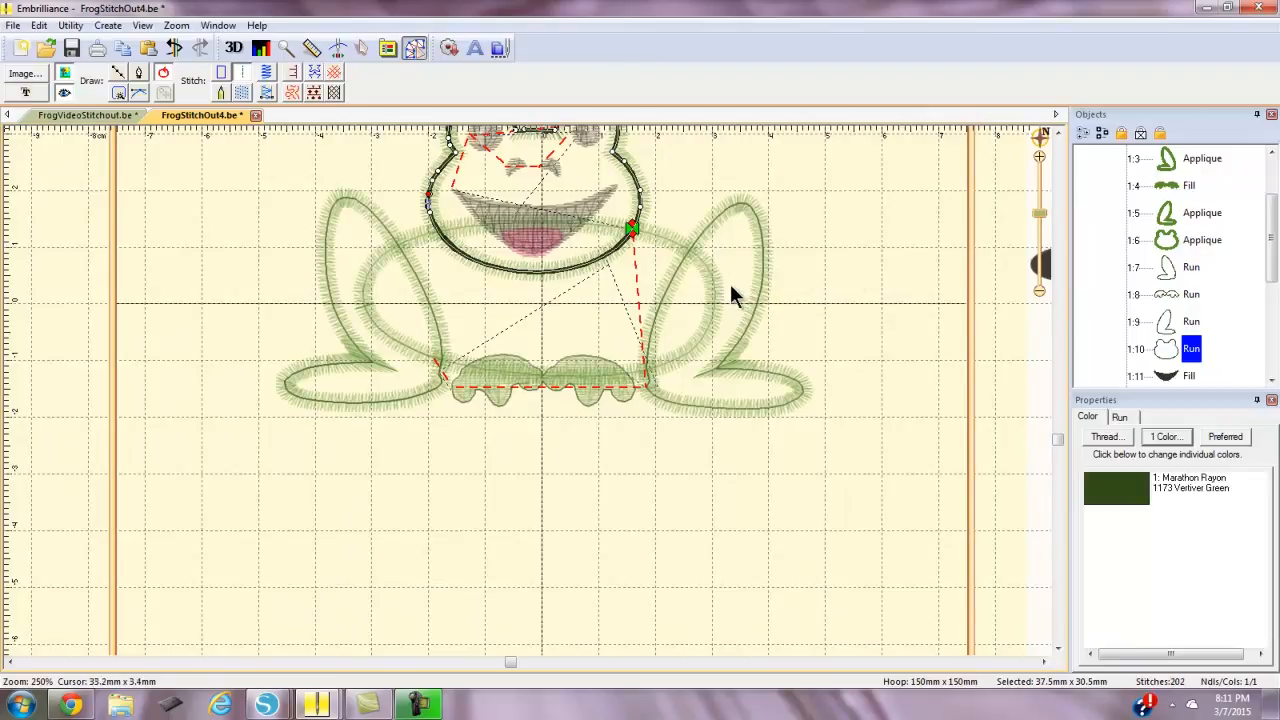
# Move the stop point of the left eye's black fill to its lower right edge, facing the left nostril
pyautogui.moveTo(1274, 257); pyautogui.dragTo(1274, 306)
pyautogui.click(1166, 280)
pyautogui.click(1167, 300)
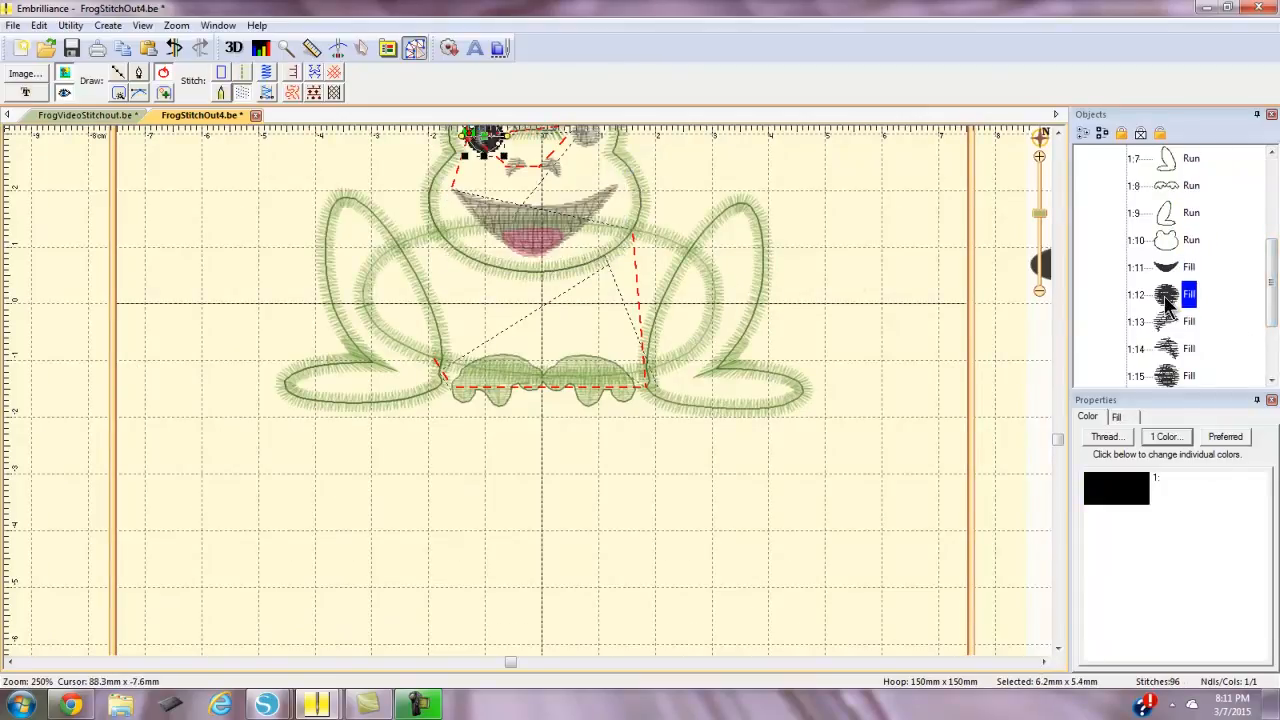
pyautogui.click(1167, 322)
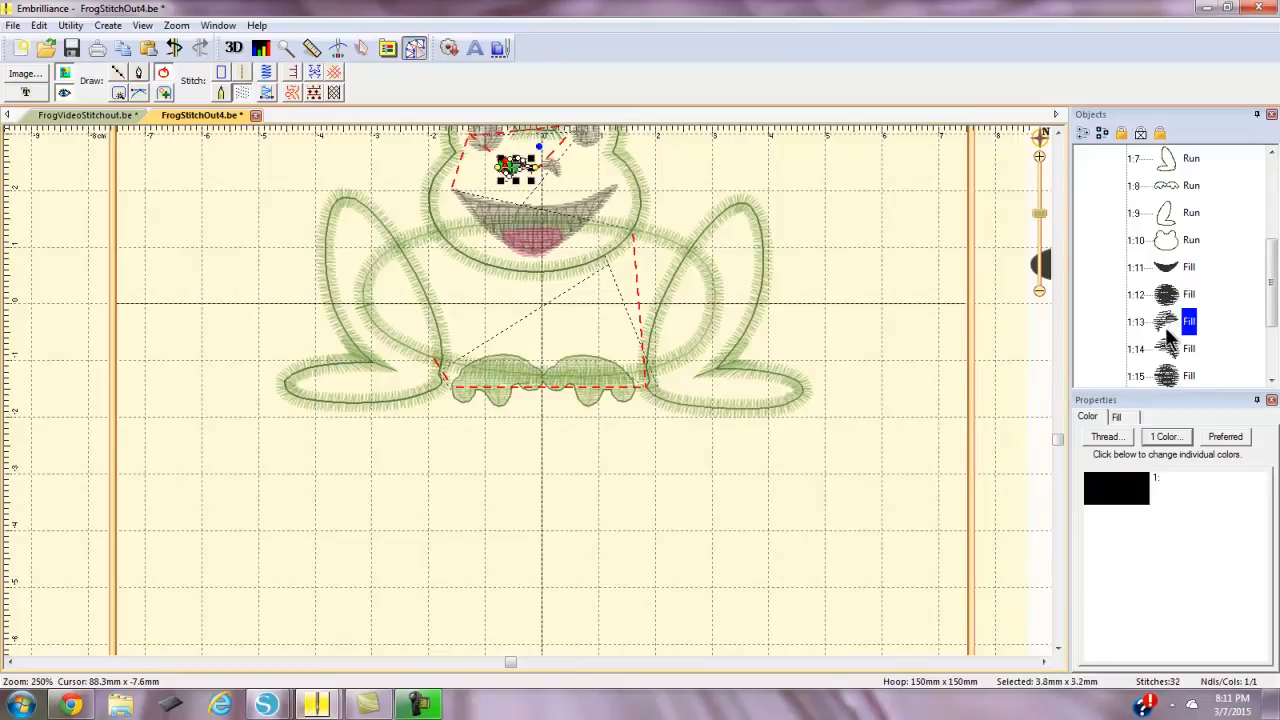
pyautogui.click(1169, 350)
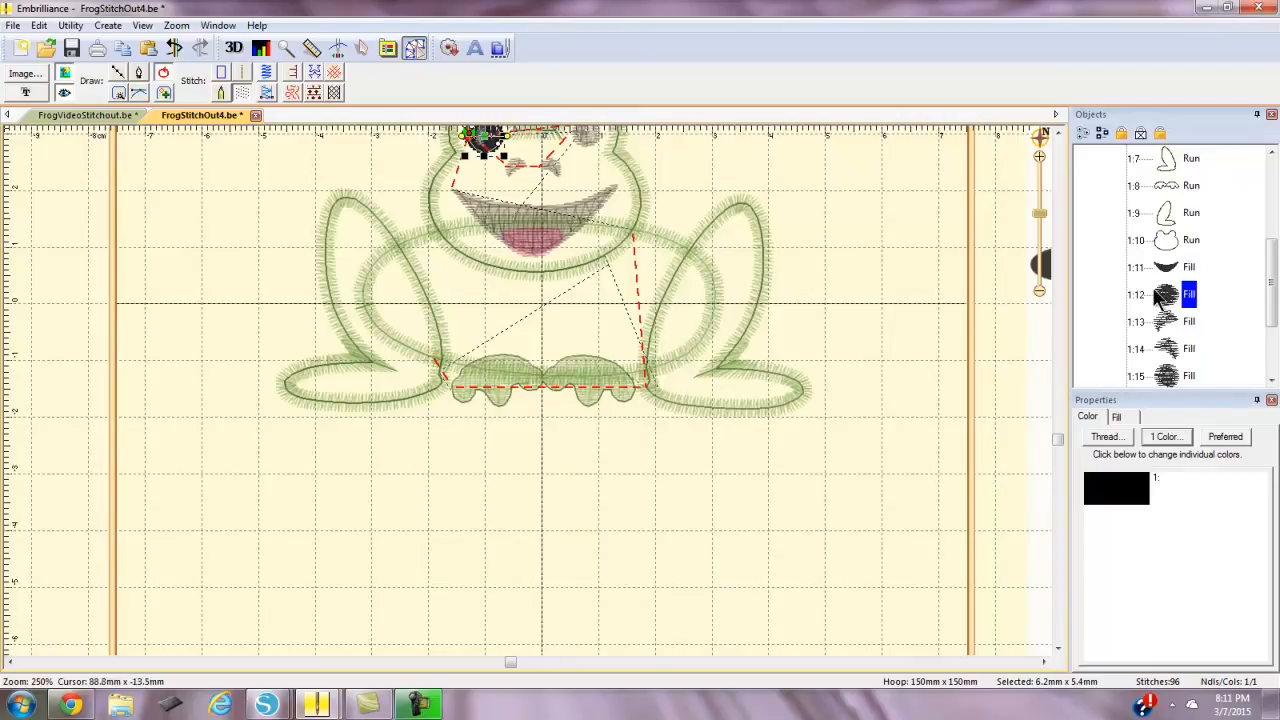
pyautogui.scroll(1, 496, 281)
pyautogui.scroll(-2, 496, 281)
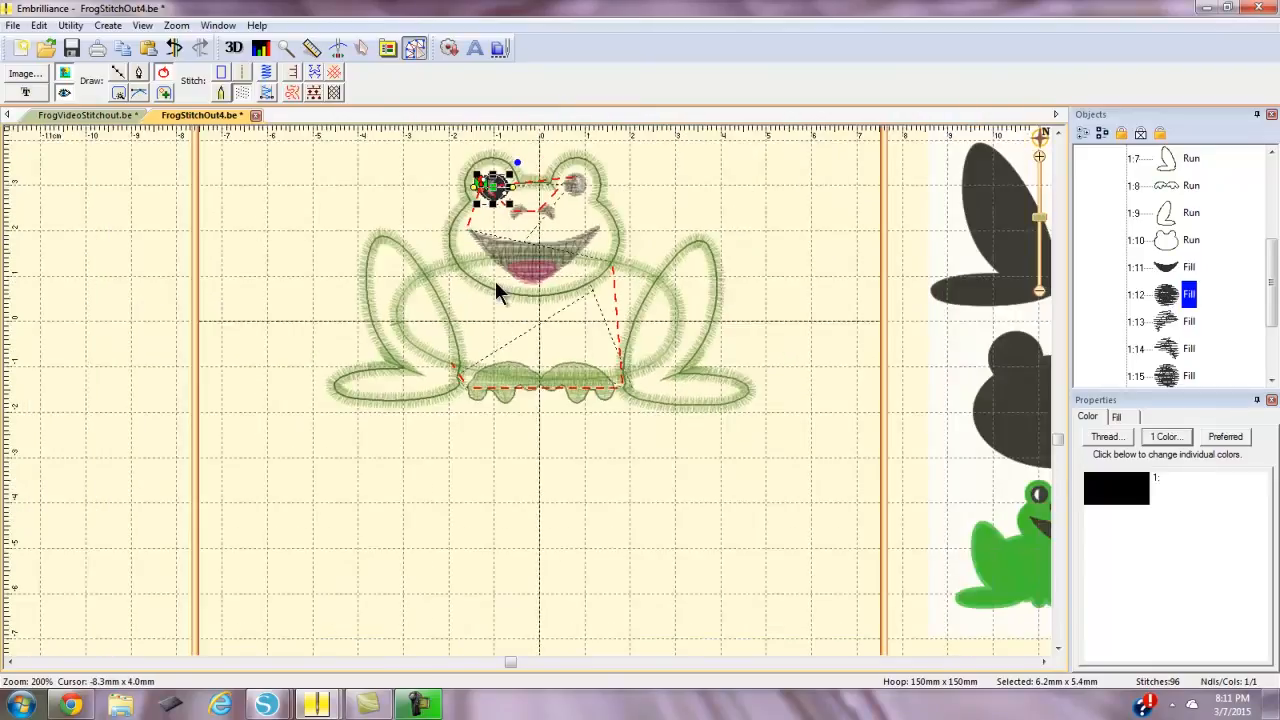
pyautogui.scroll(-4, 512, 228)
pyautogui.scroll(2, 545, 372)
pyautogui.scroll(8, 533, 372)
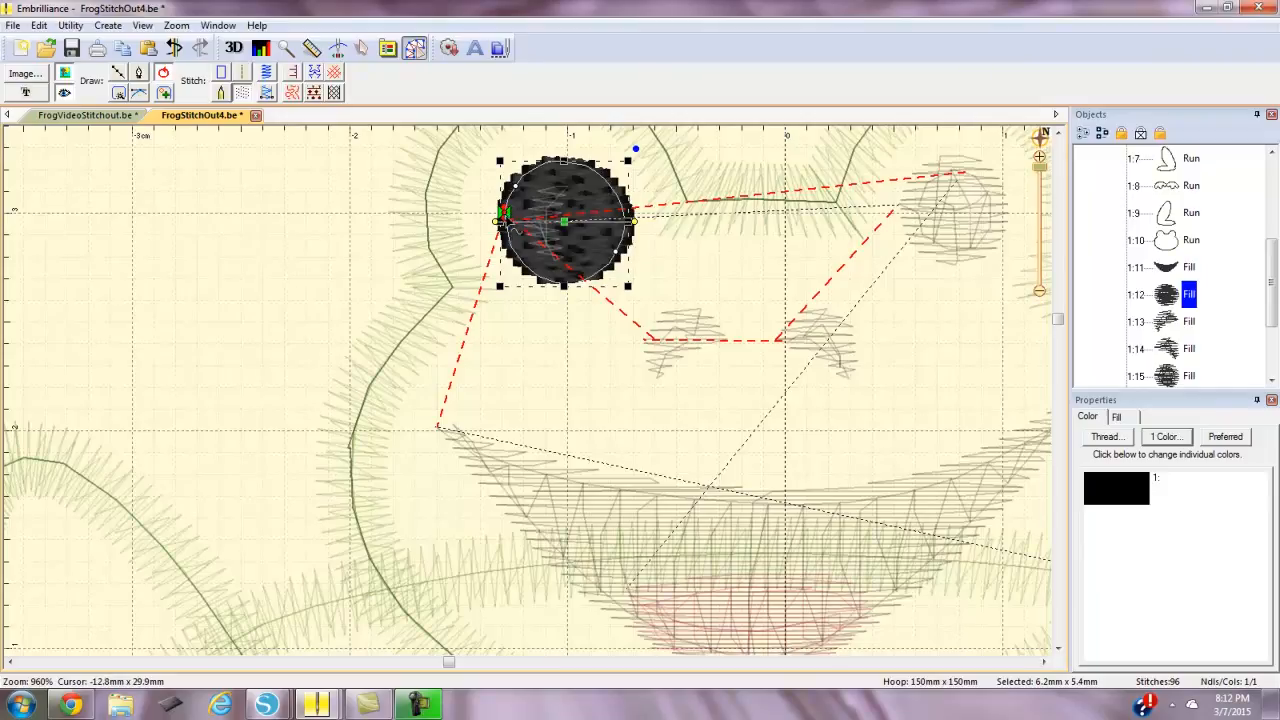
pyautogui.moveTo(507, 214)
pyautogui.mouseDown()
pyautogui.moveTo(513, 267)
pyautogui.moveTo(538, 288)
pyautogui.moveTo(507, 267)
pyautogui.moveTo(487, 243)
pyautogui.moveTo(509, 229)
pyautogui.moveTo(526, 280)
pyautogui.moveTo(509, 231)
pyautogui.moveTo(514, 262)
pyautogui.moveTo(640, 304)
pyautogui.moveTo(615, 312)
pyautogui.mouseUp()
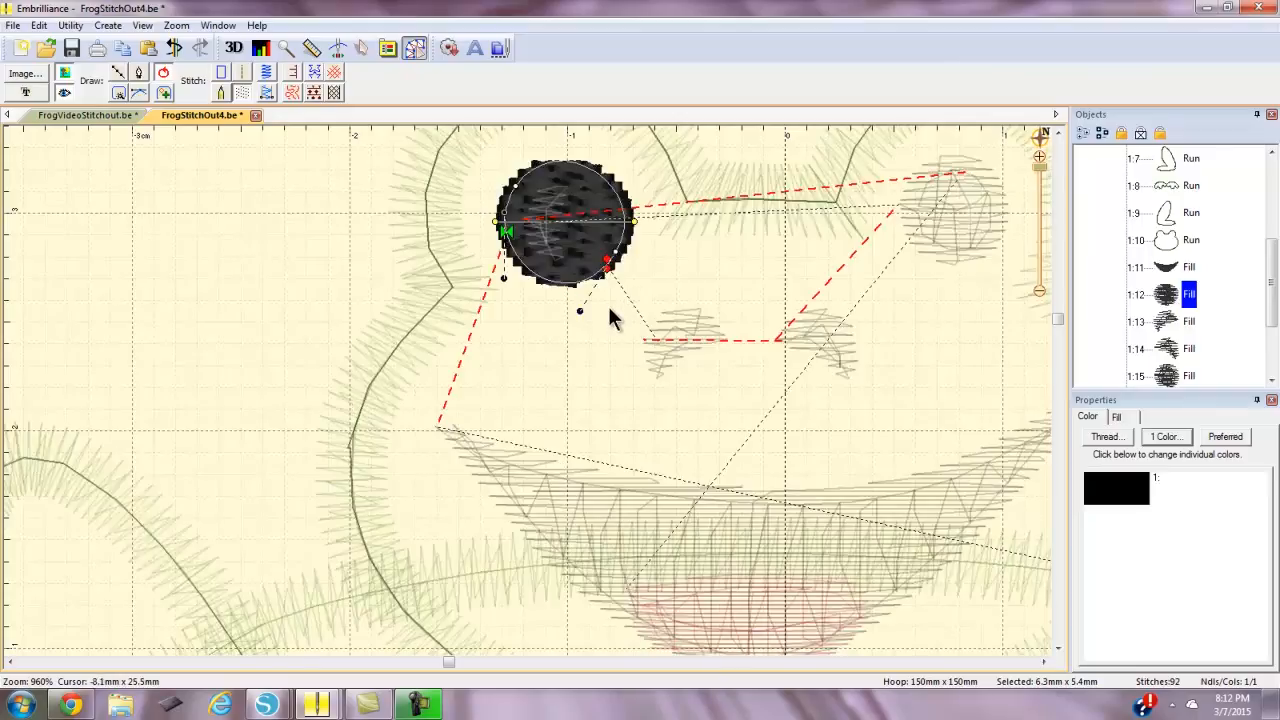
# Check the start and stop points of the right nostril and right eye fills, and save the design's stitch and working files
pyautogui.click(800, 349)
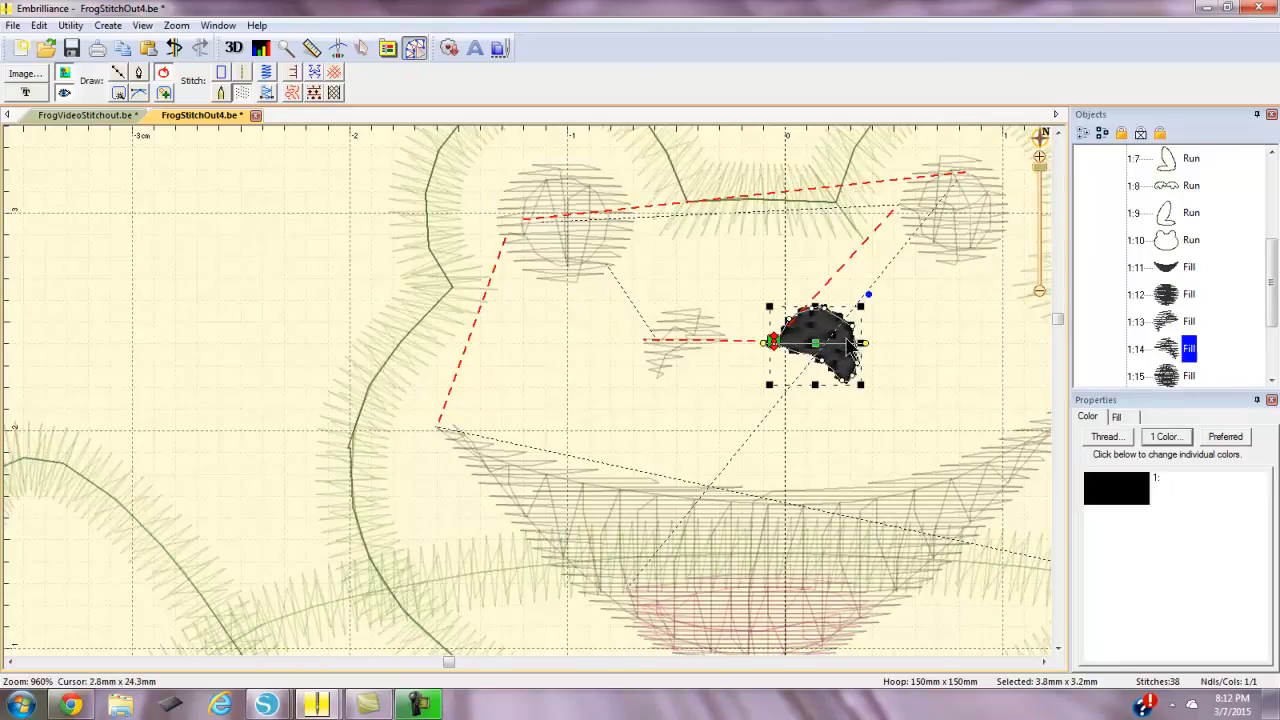
pyautogui.click(963, 249)
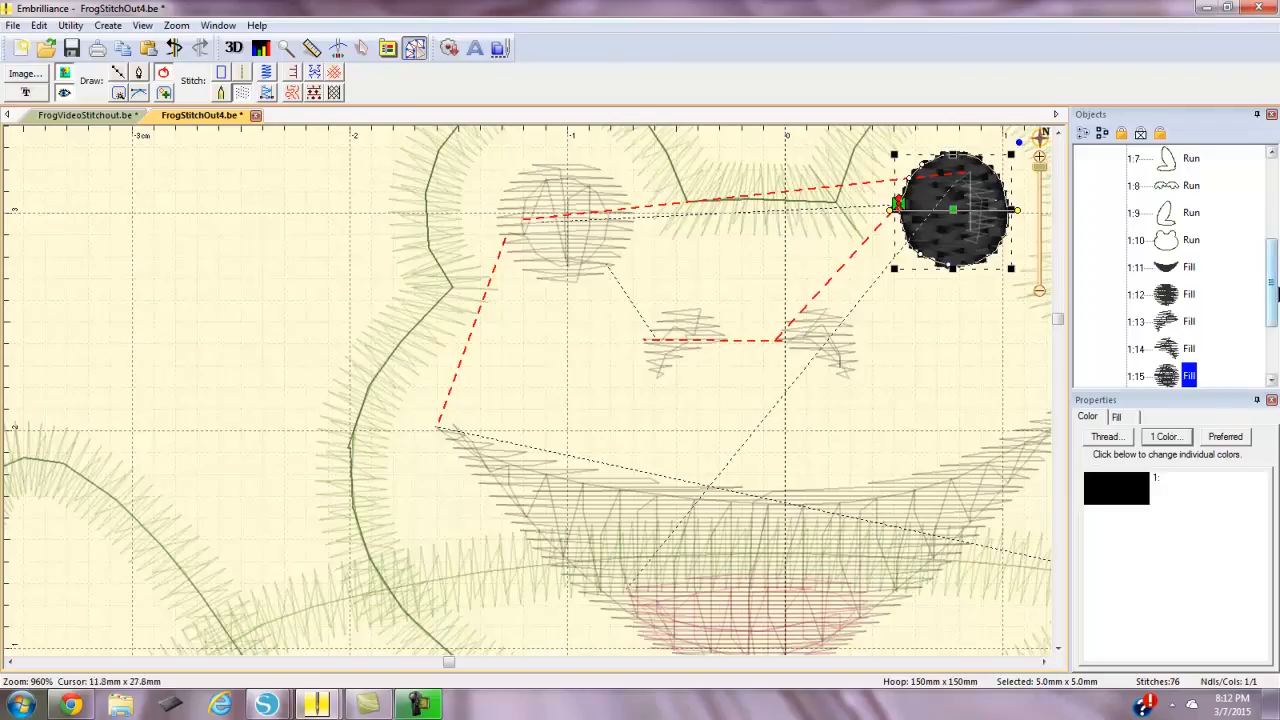
pyautogui.scroll(-2, 1273, 297)
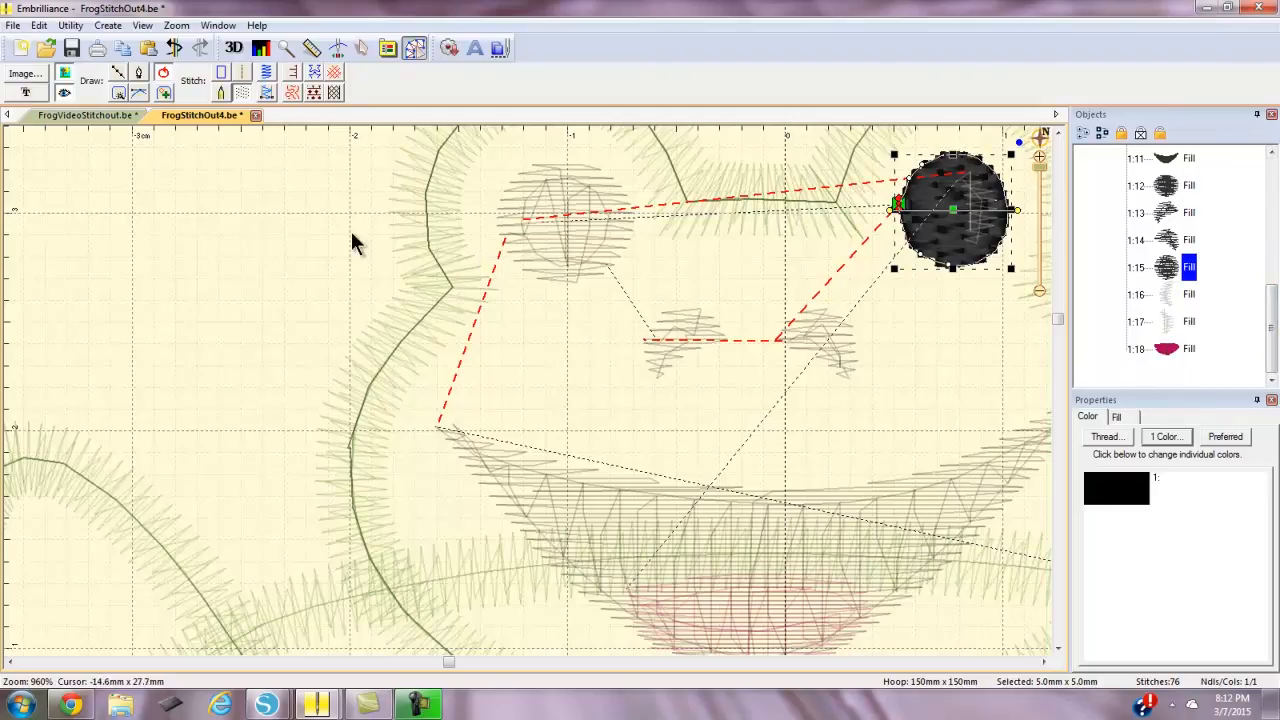
pyautogui.click(13, 25)
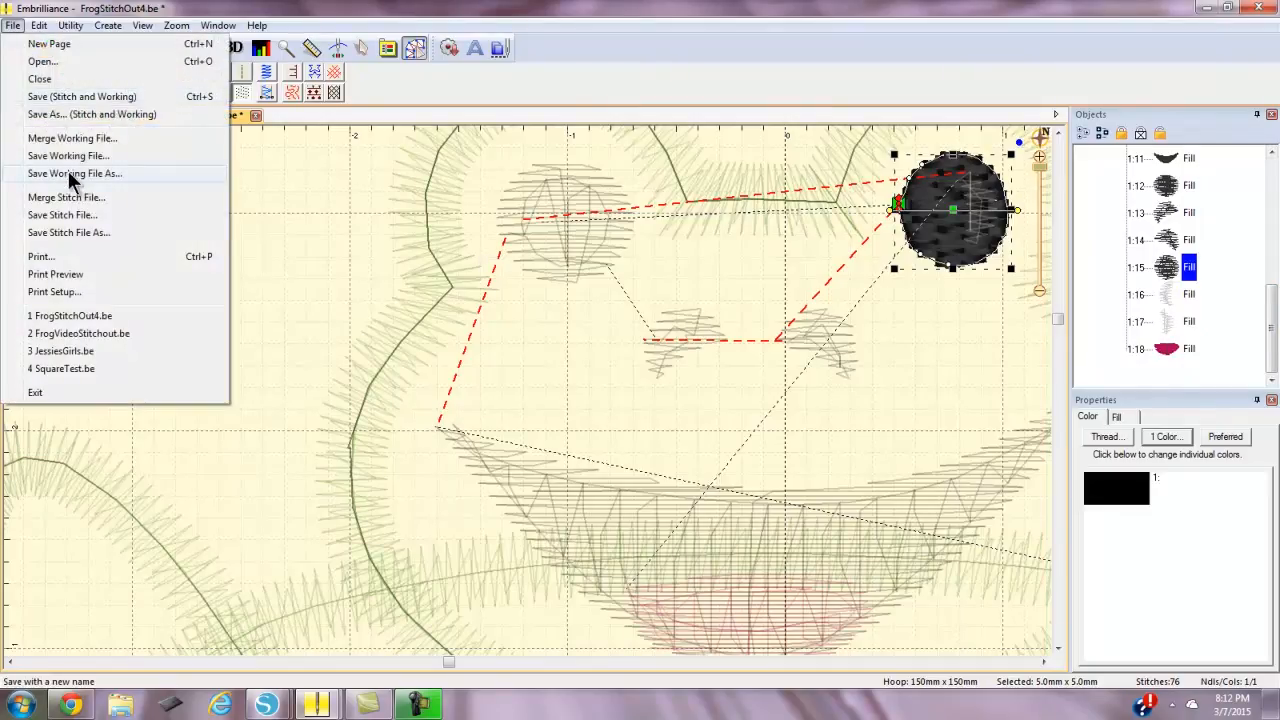
pyautogui.click(63, 96)
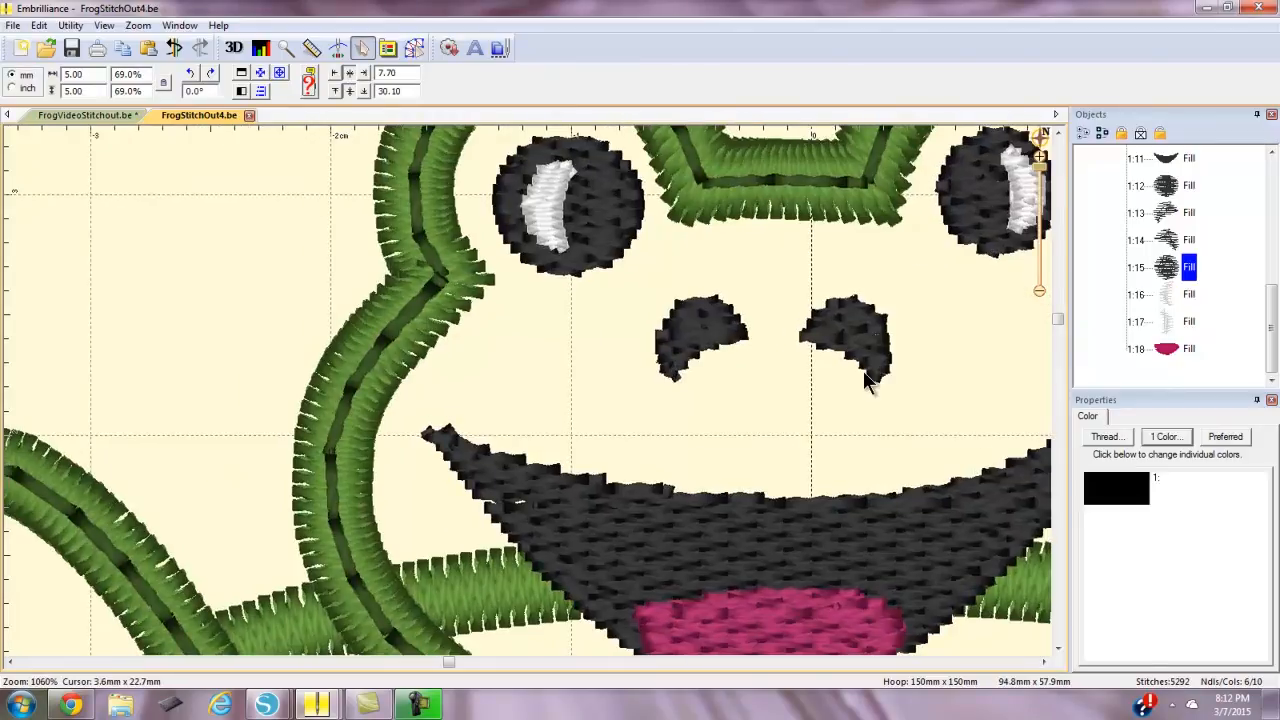
pyautogui.scroll(-6, 863, 376)
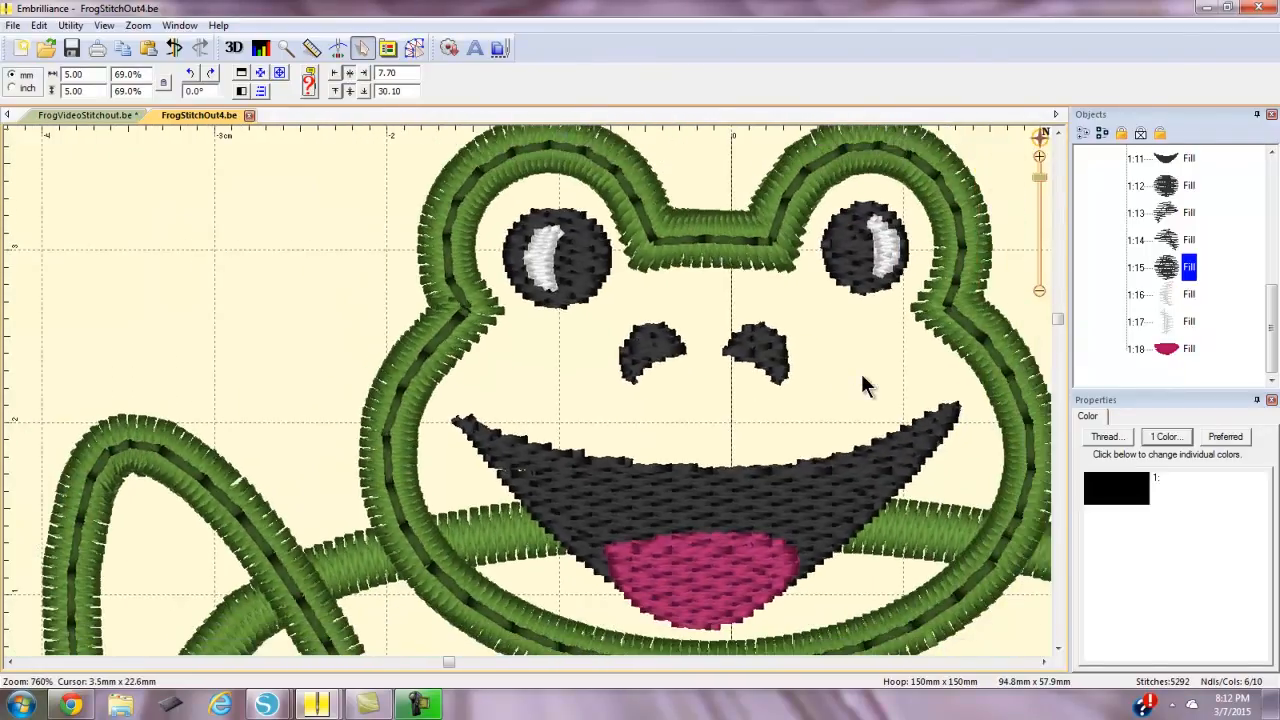
pyautogui.scroll(-4, 865, 386)
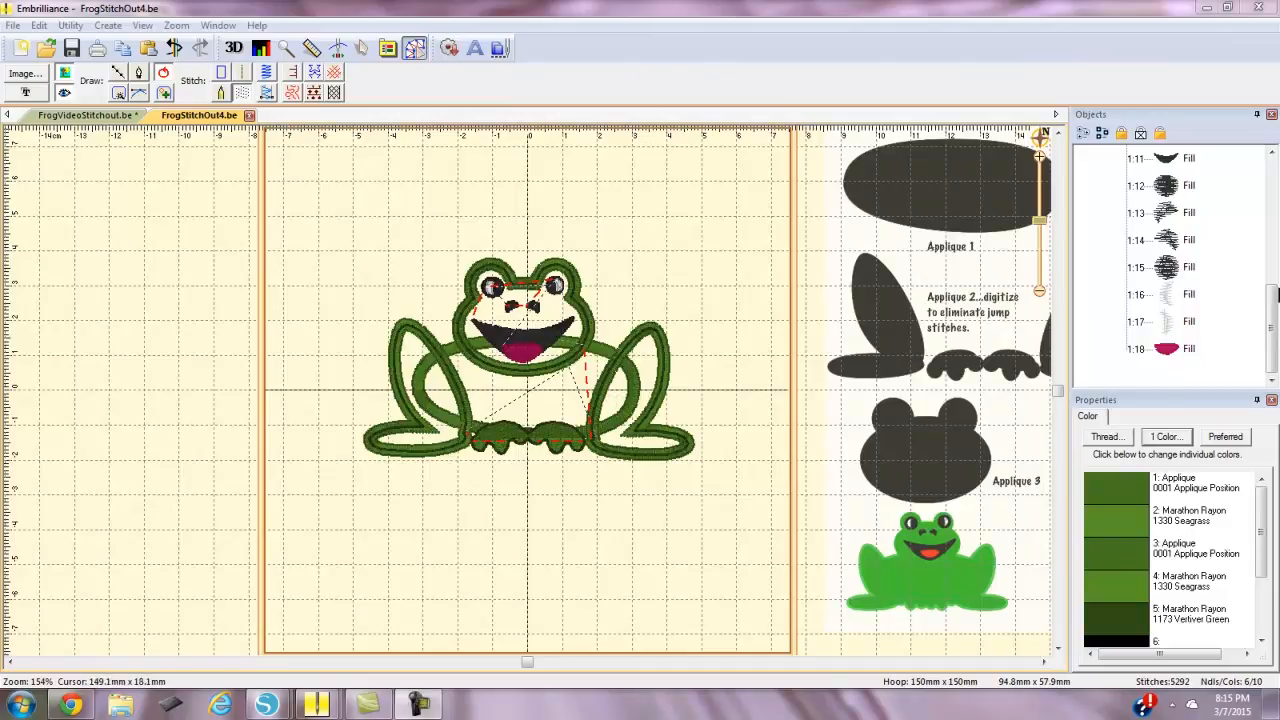
# Open the applique cutting settings for the Applique Position color of the oval body applique
pyautogui.moveTo(1271, 300); pyautogui.dragTo(1274, 190)
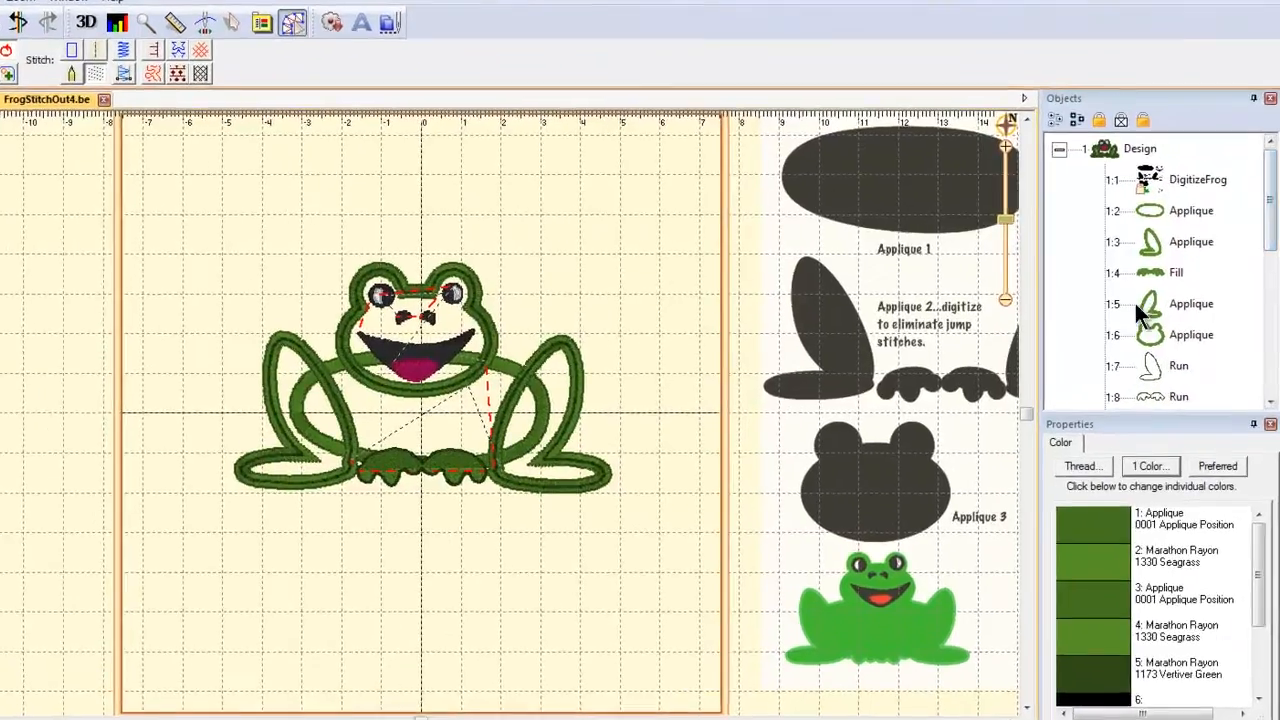
pyautogui.click(1183, 216)
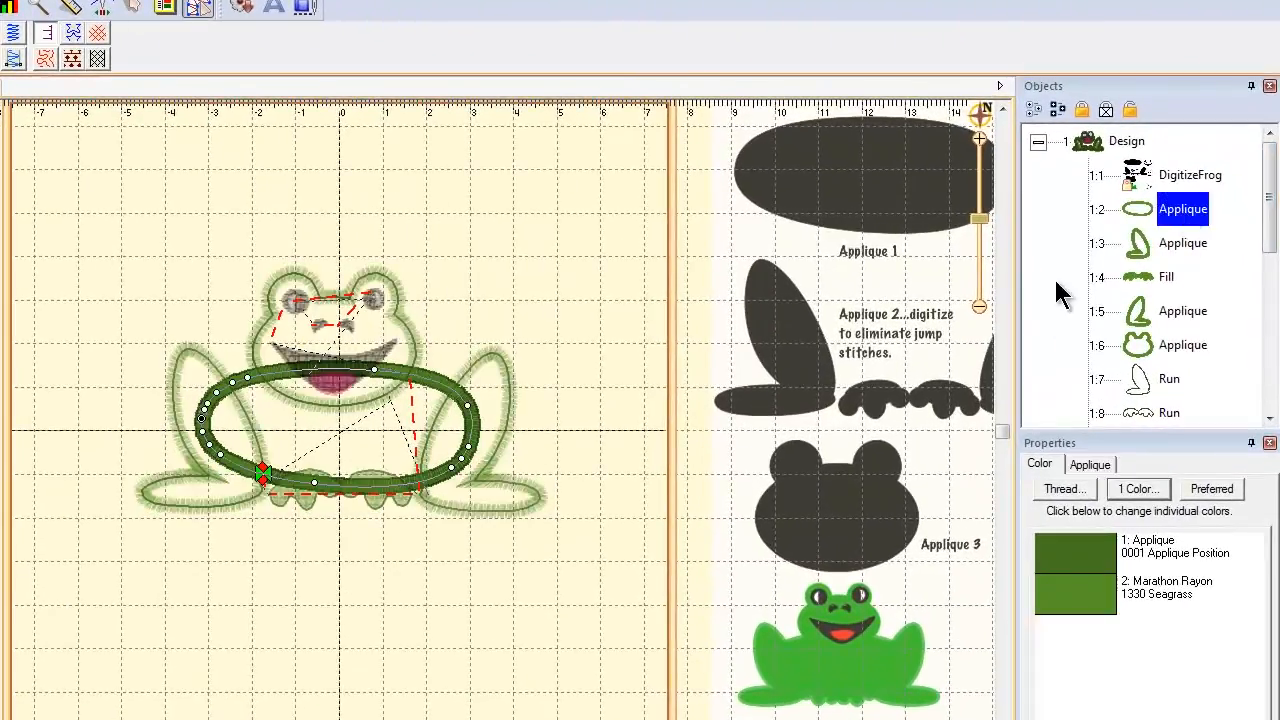
pyautogui.click(1090, 465)
pyautogui.click(1040, 465)
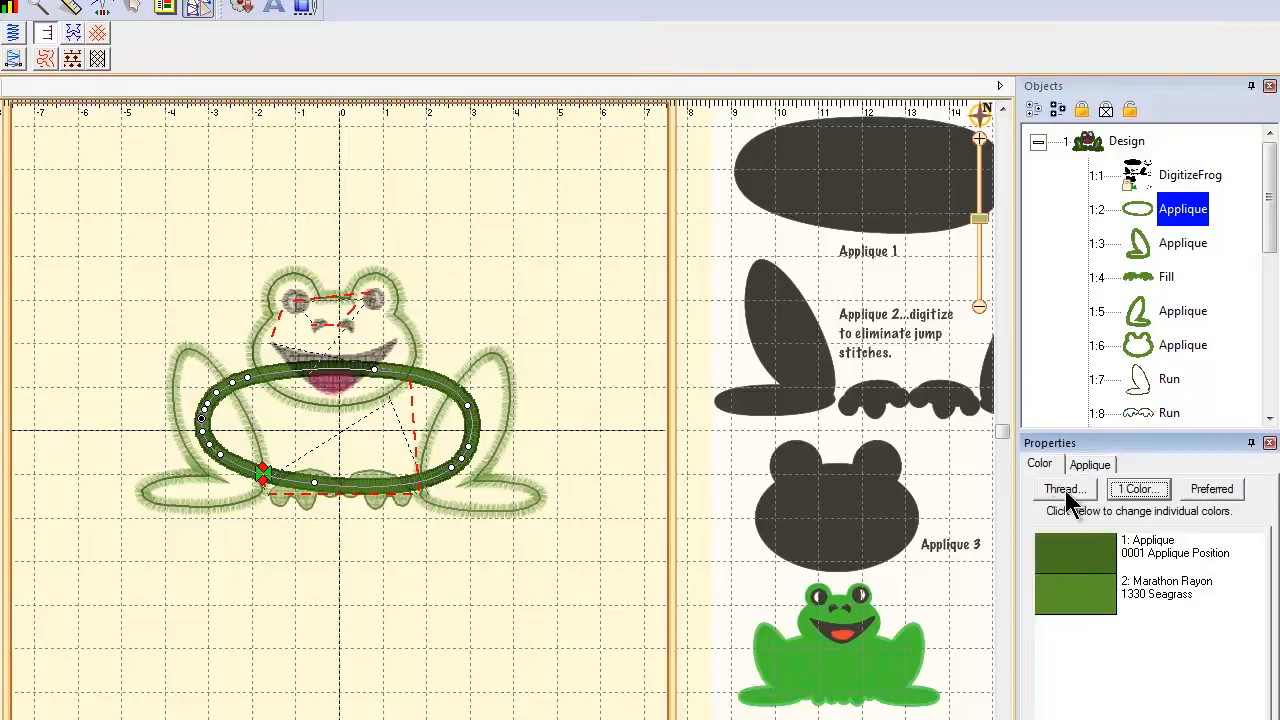
pyautogui.click(1082, 552)
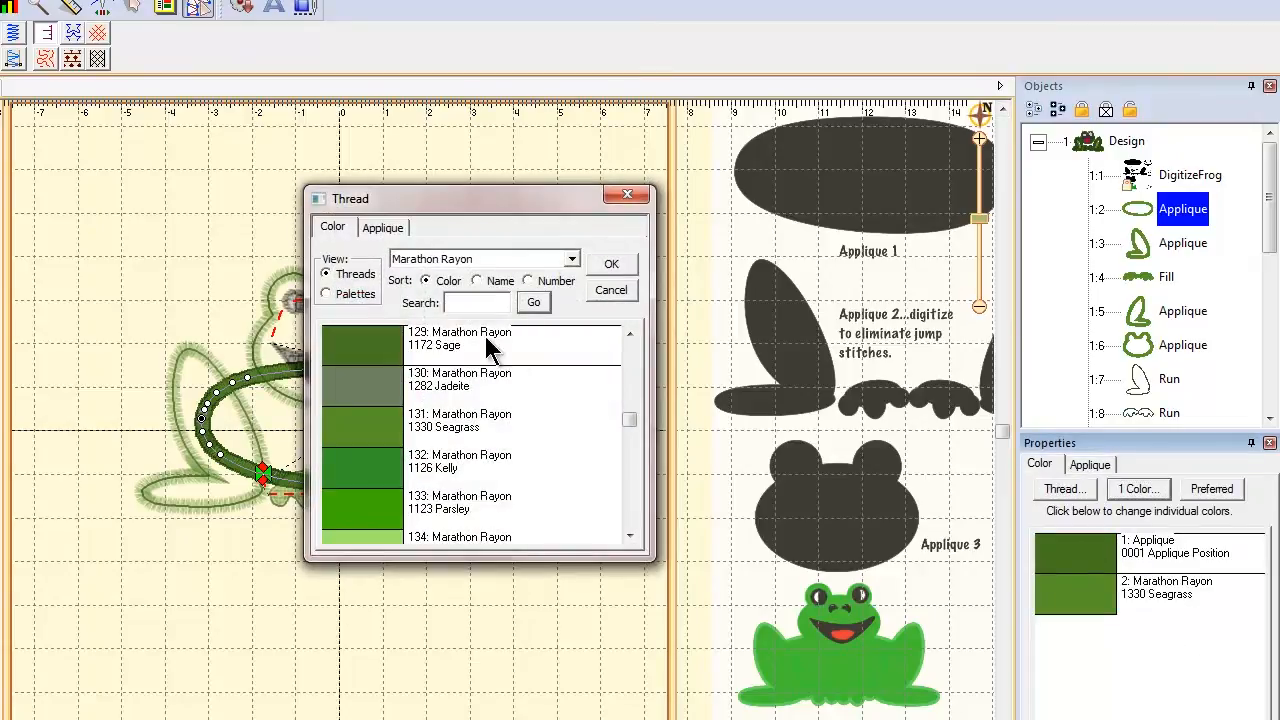
pyautogui.click(382, 228)
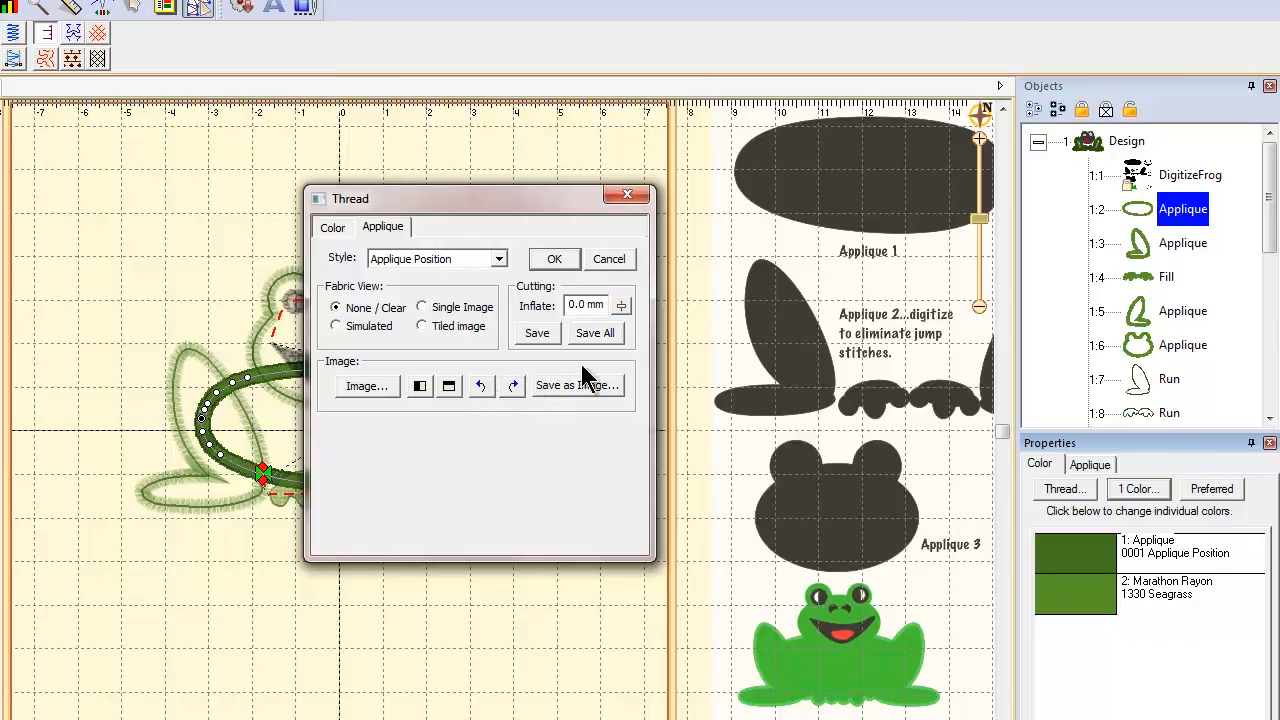
# Save all applique cutting shapes as the STUDIO file FrogPieces in the frogDrawing folder, and close the thread settings
pyautogui.click(590, 334)
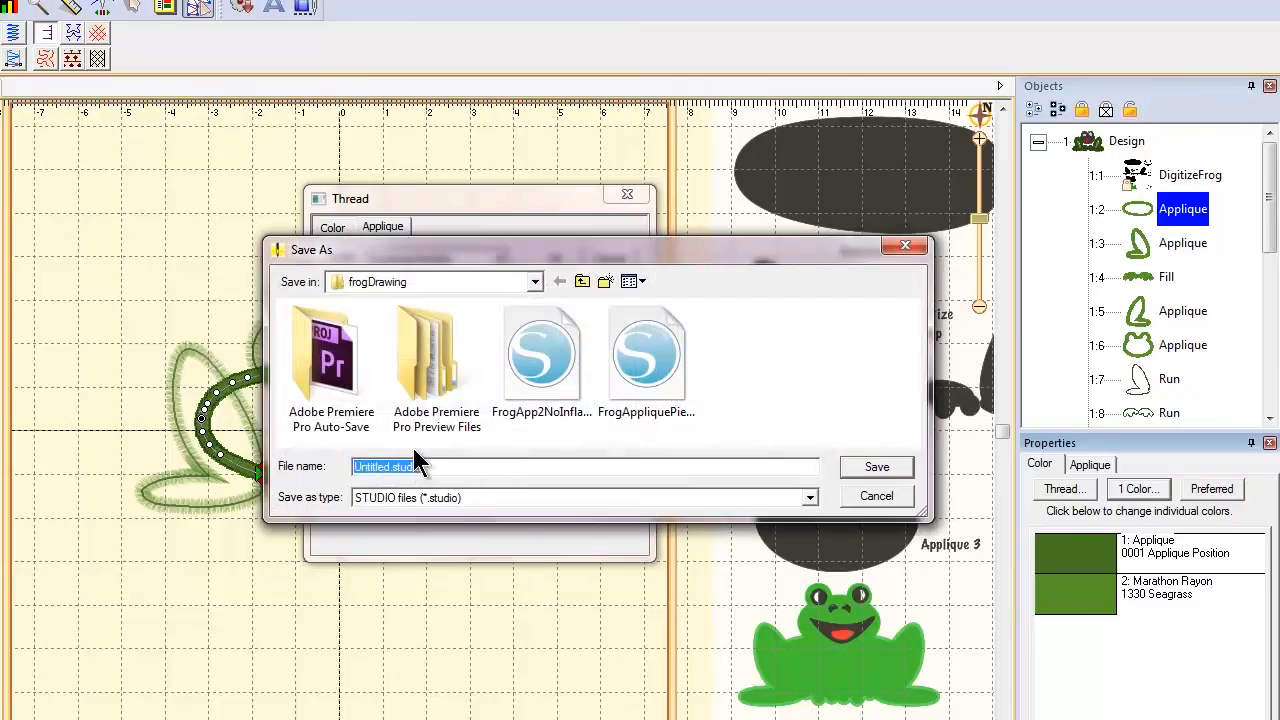
pyautogui.press('BackSpace')
pyautogui.write('FrogPie')
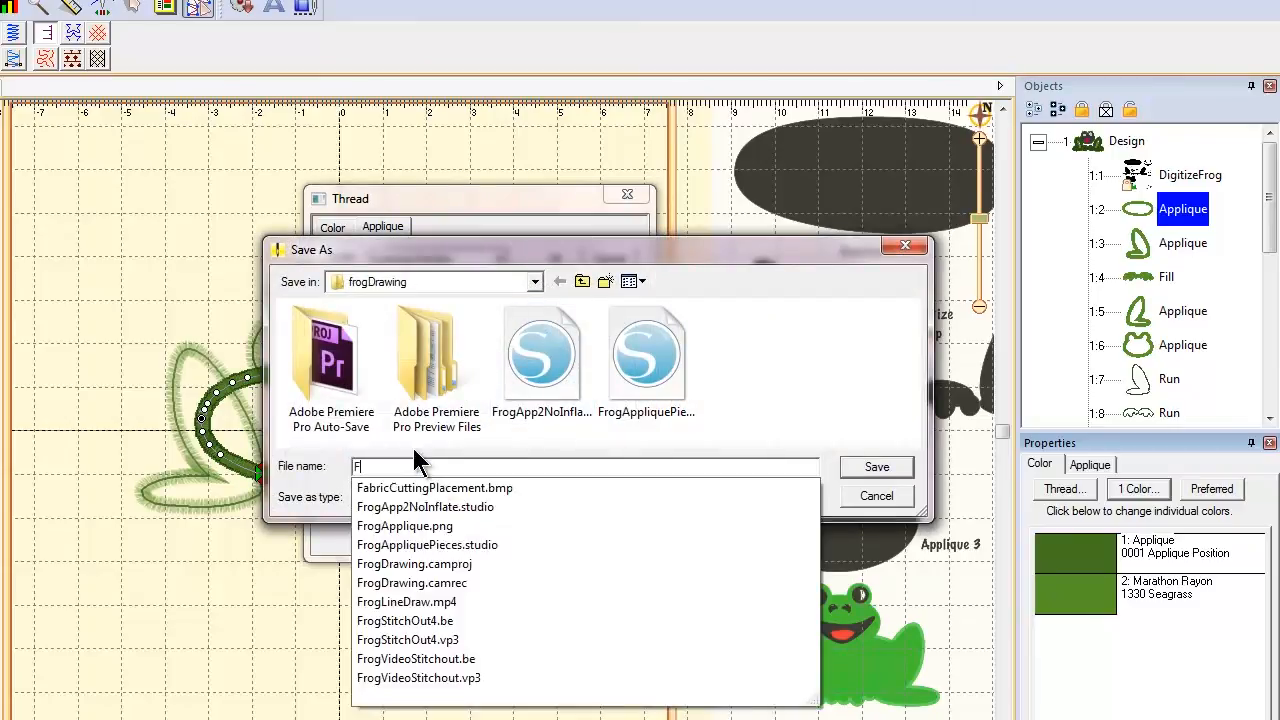
pyautogui.write('ces')
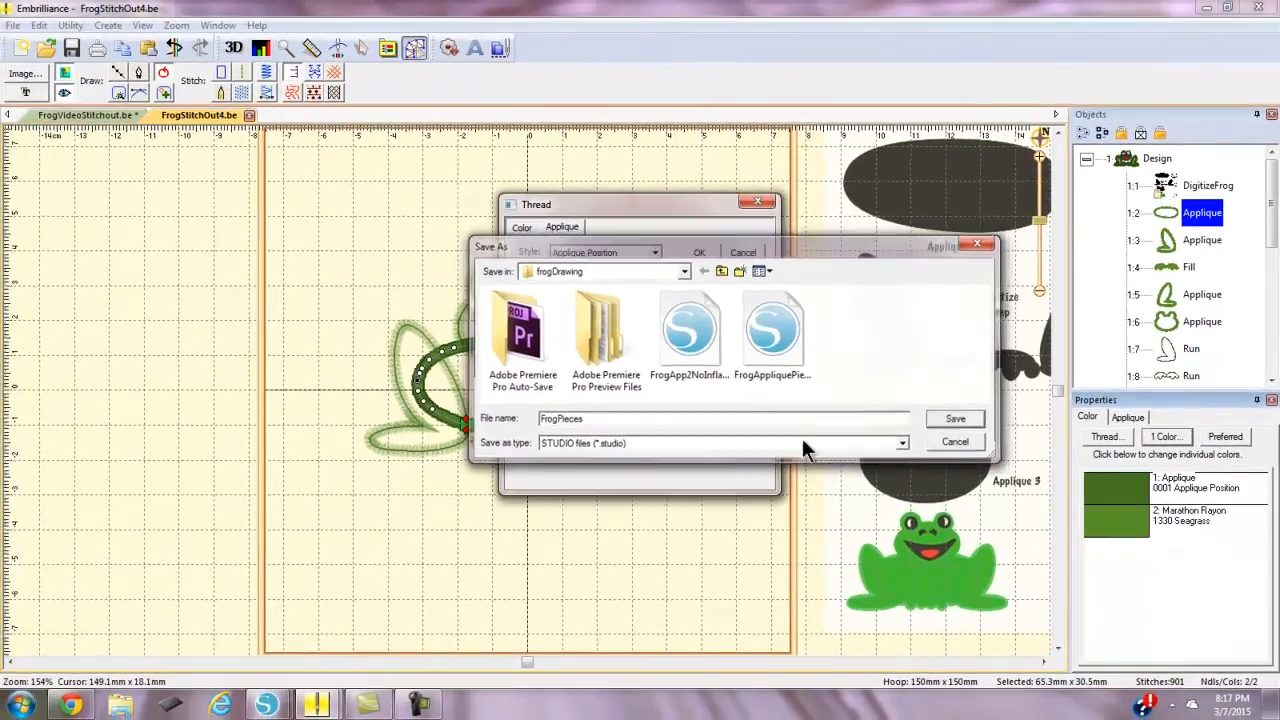
pyautogui.press('Return')
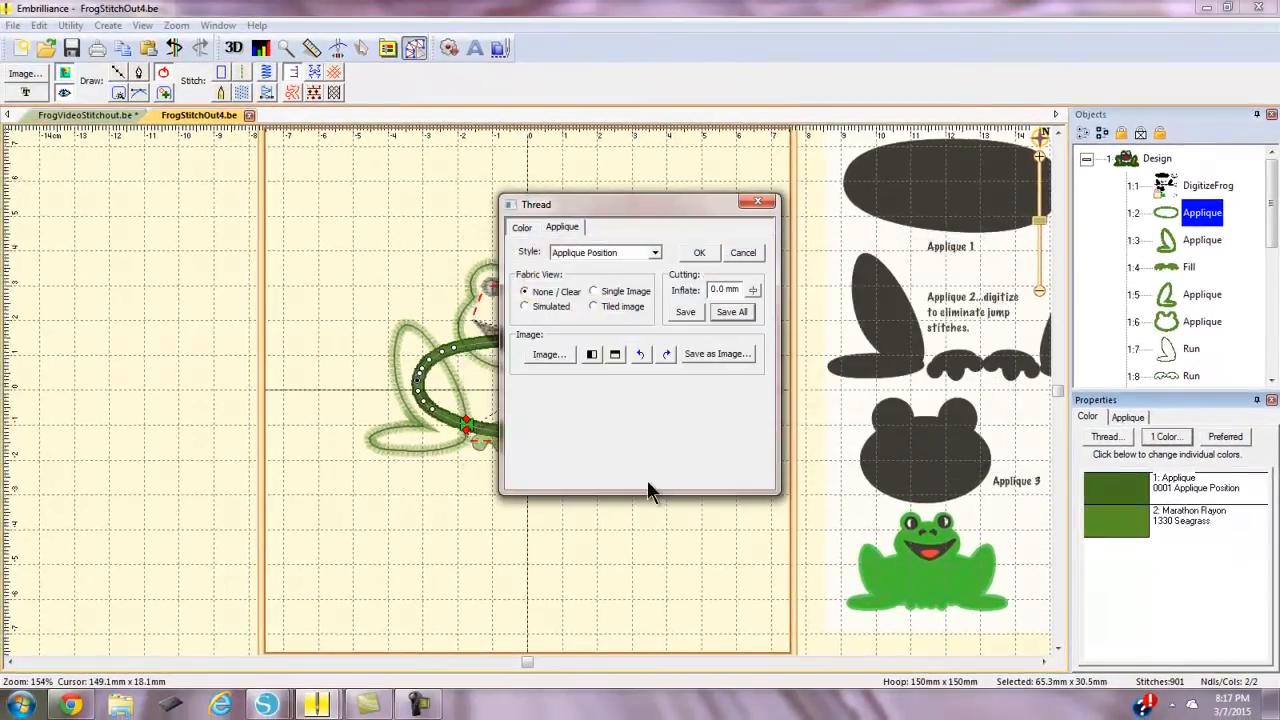
pyautogui.click(744, 252)
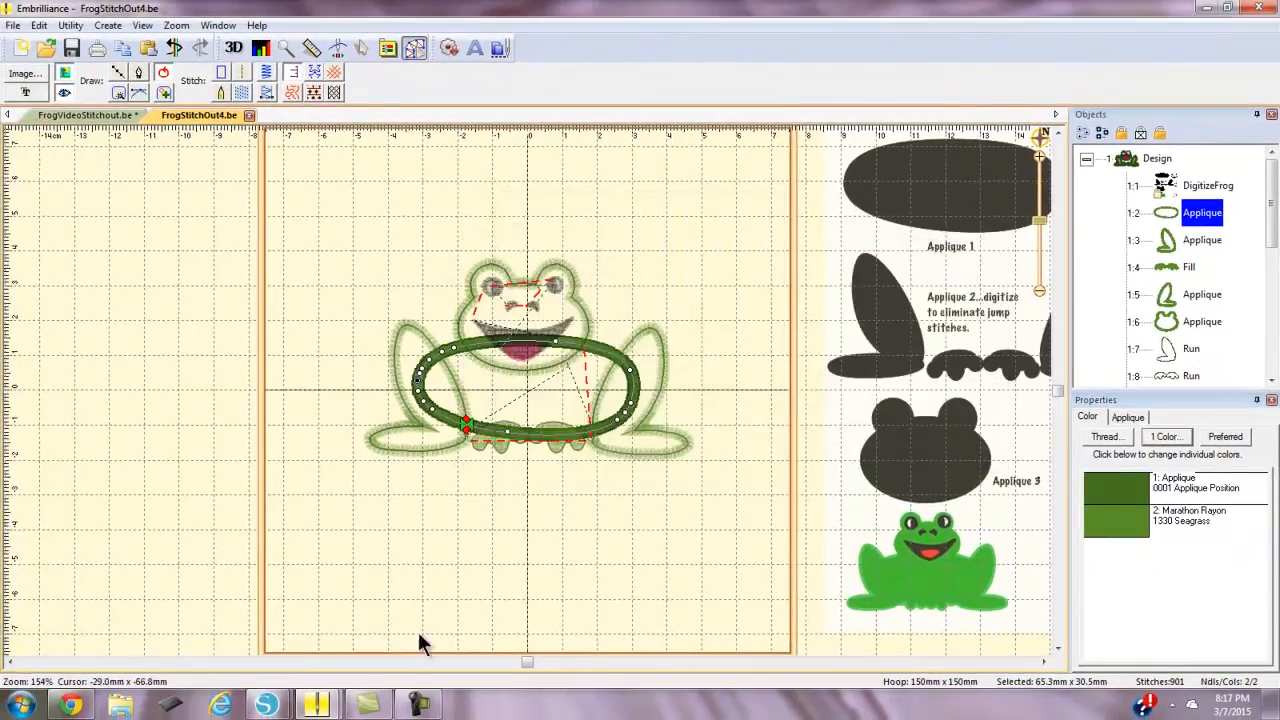
# Switch to Silhouette Studio and open FrogPieces.studio from the frogDrawing folder
pyautogui.moveTo(268, 698)
pyautogui.click(289, 630)
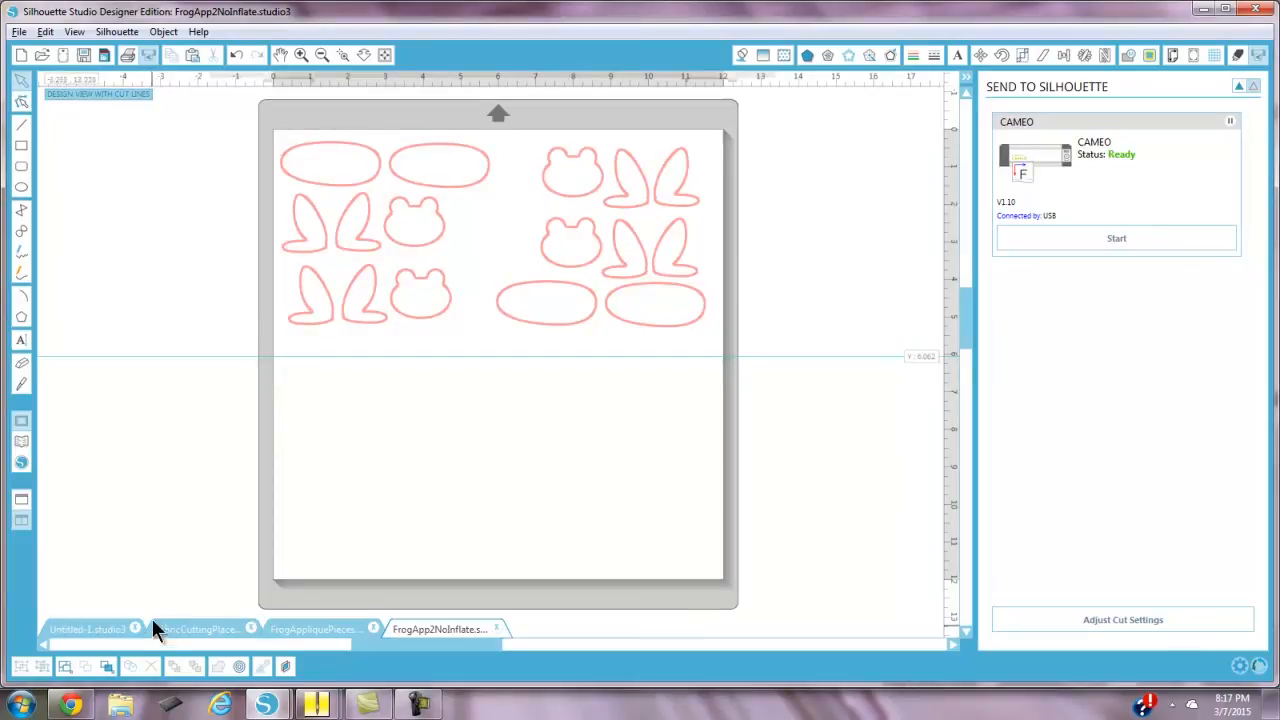
pyautogui.click(19, 32)
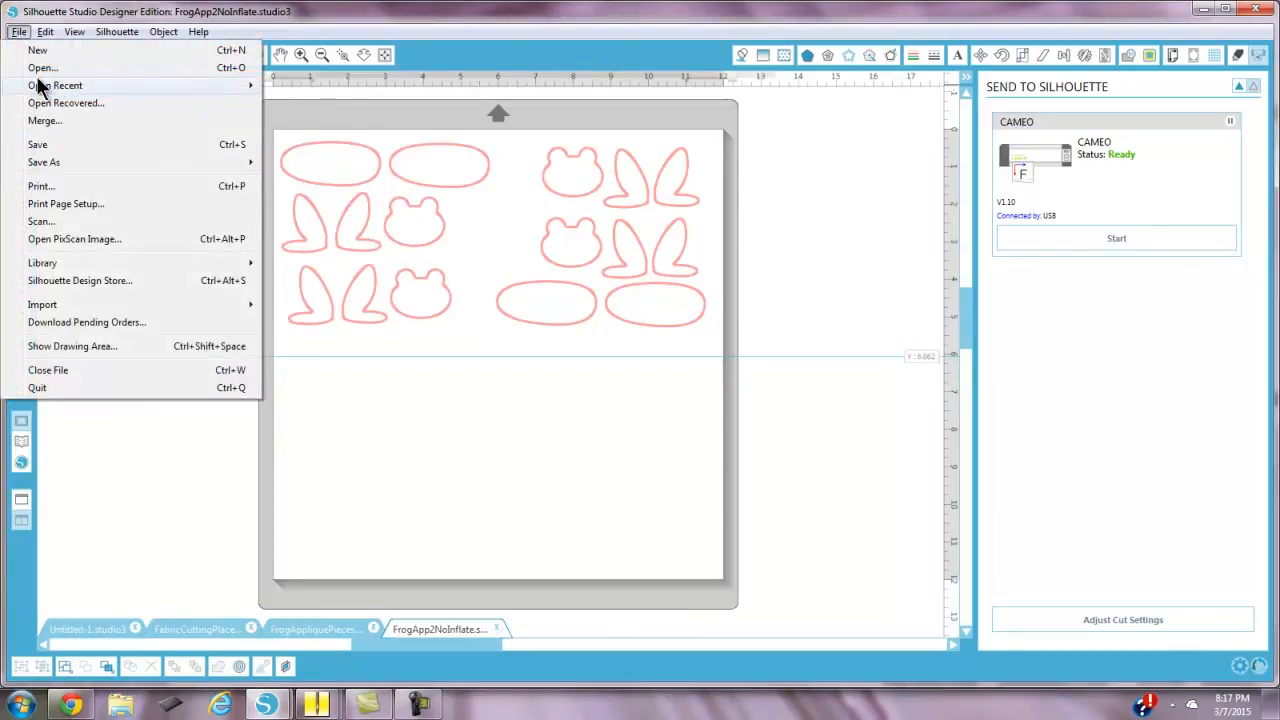
pyautogui.click(42, 67)
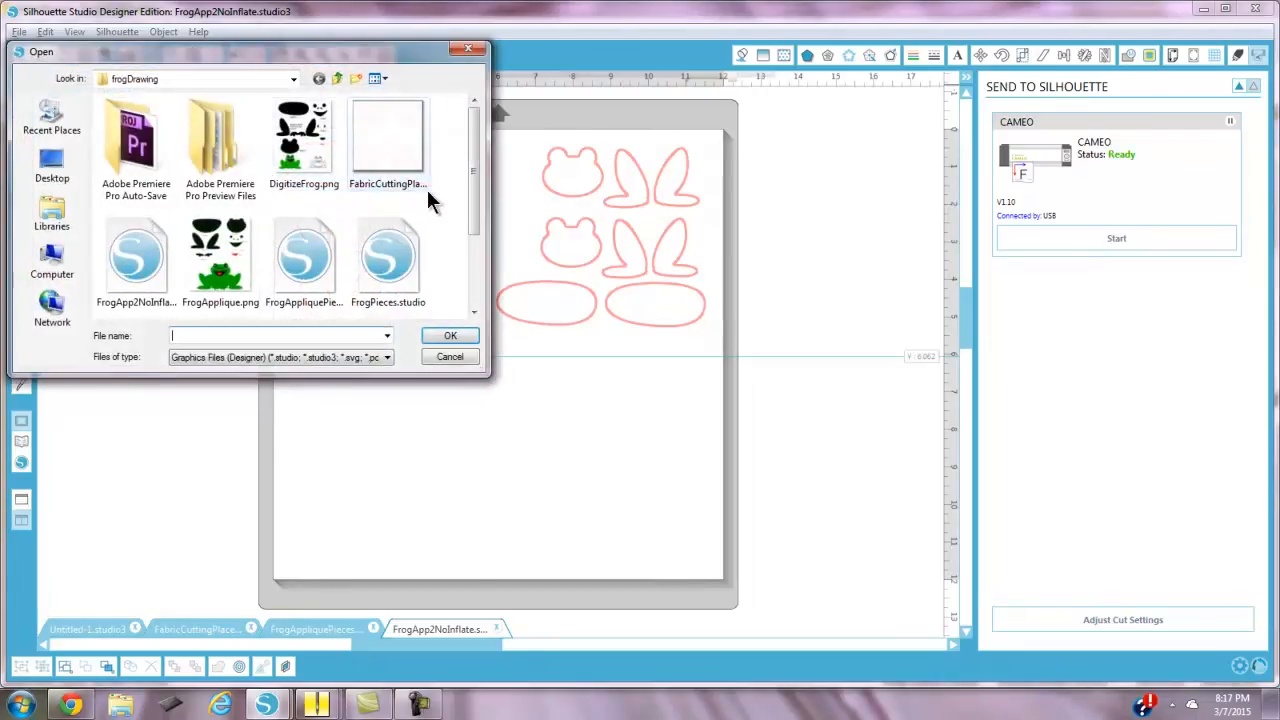
pyautogui.click(389, 262)
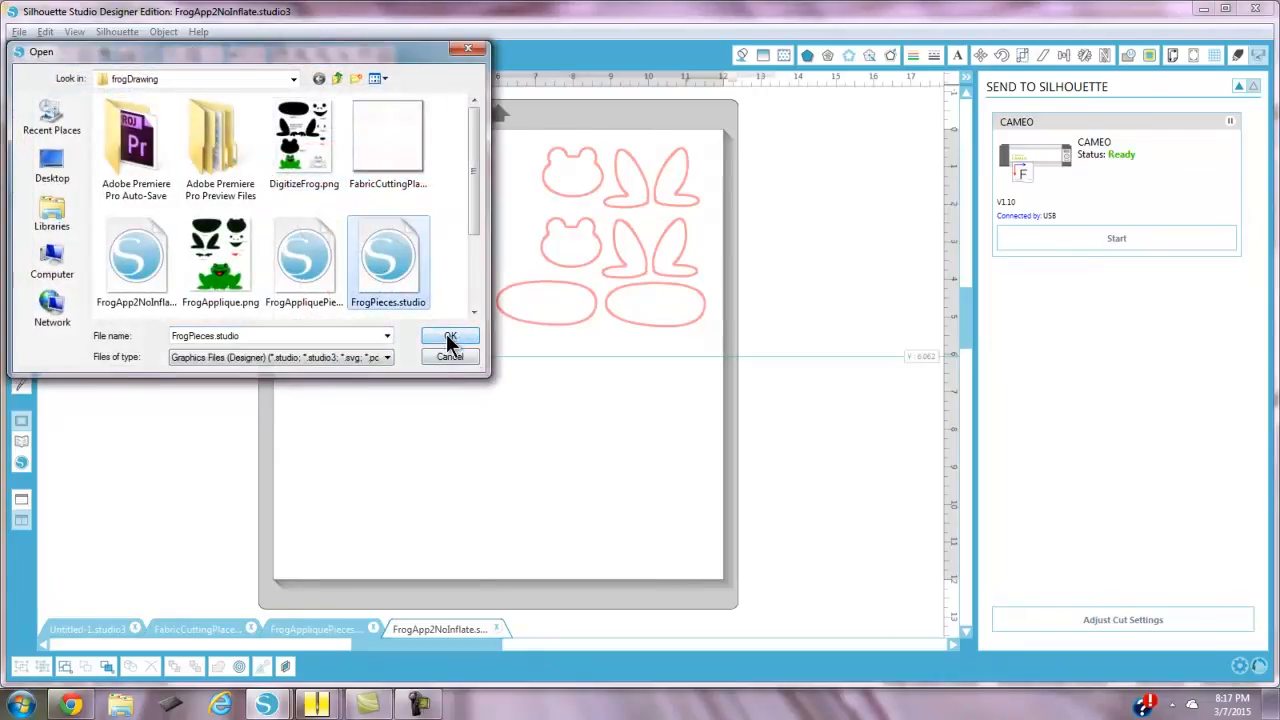
pyautogui.click(448, 330)
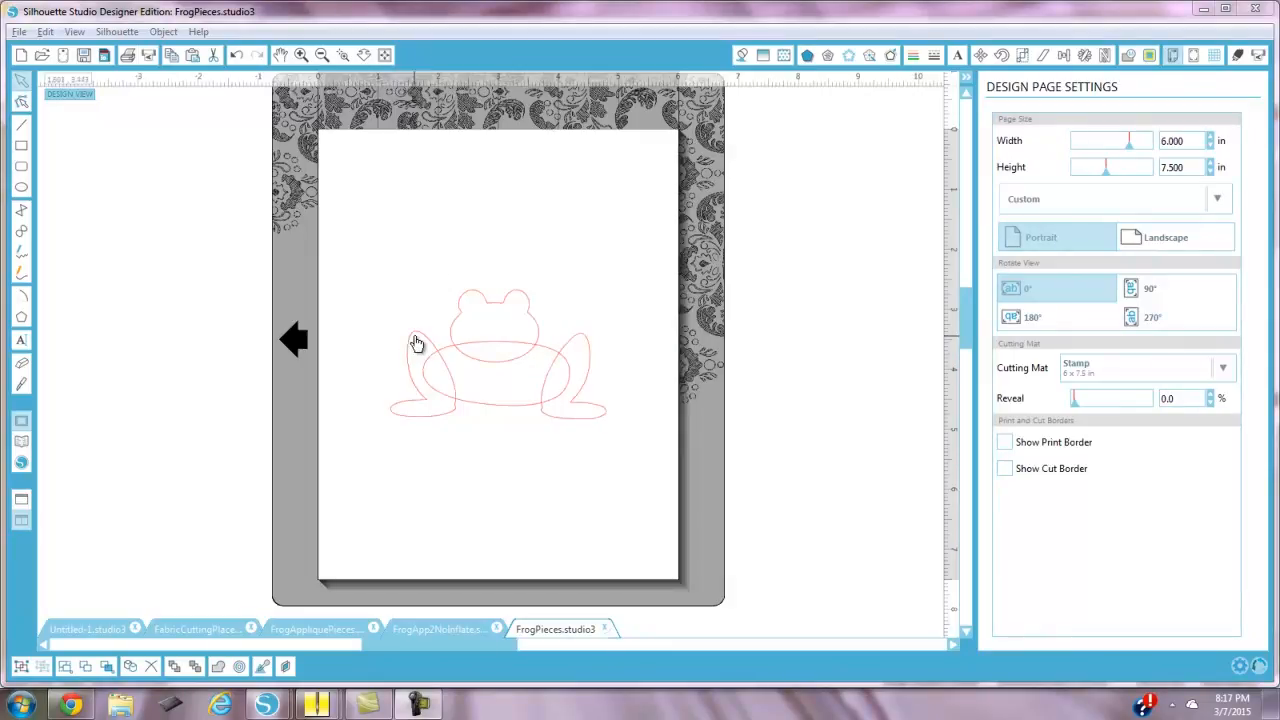
# Add a vertical guide line across the applique shapes on the FrogApp2NoInflate cutting page
pyautogui.click(434, 633)
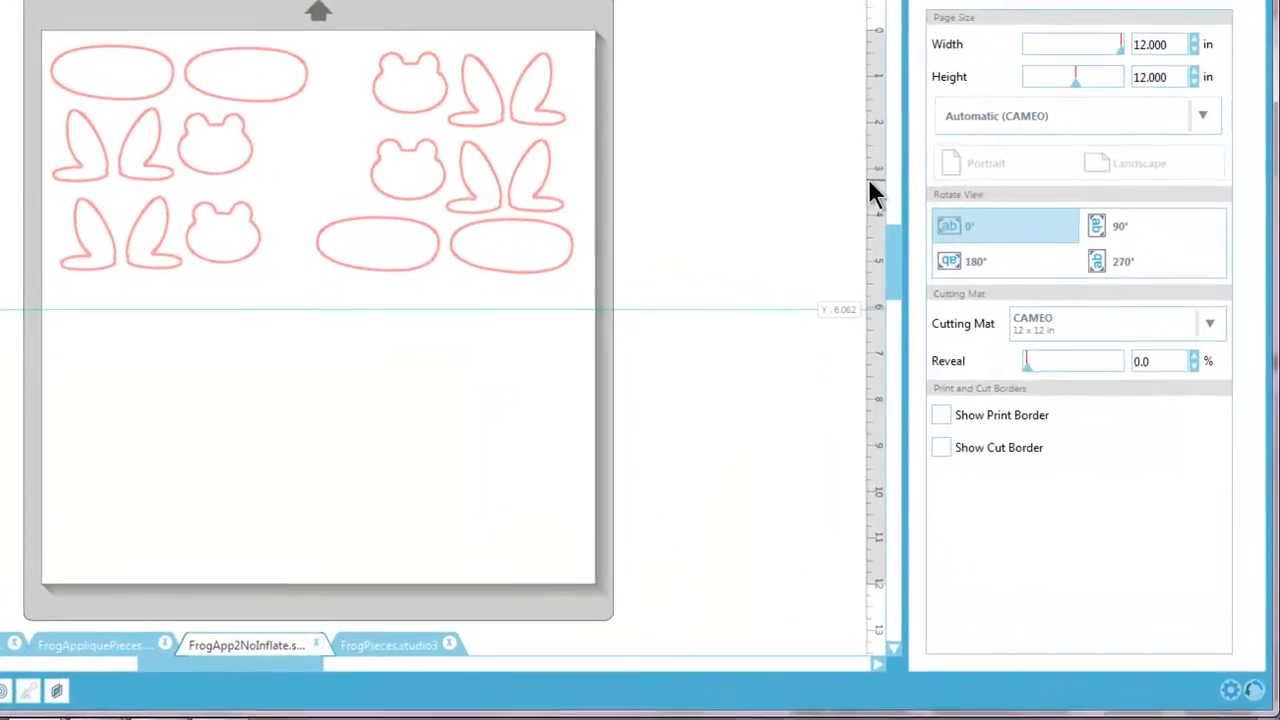
pyautogui.moveTo(872, 185); pyautogui.dragTo(208, 197)
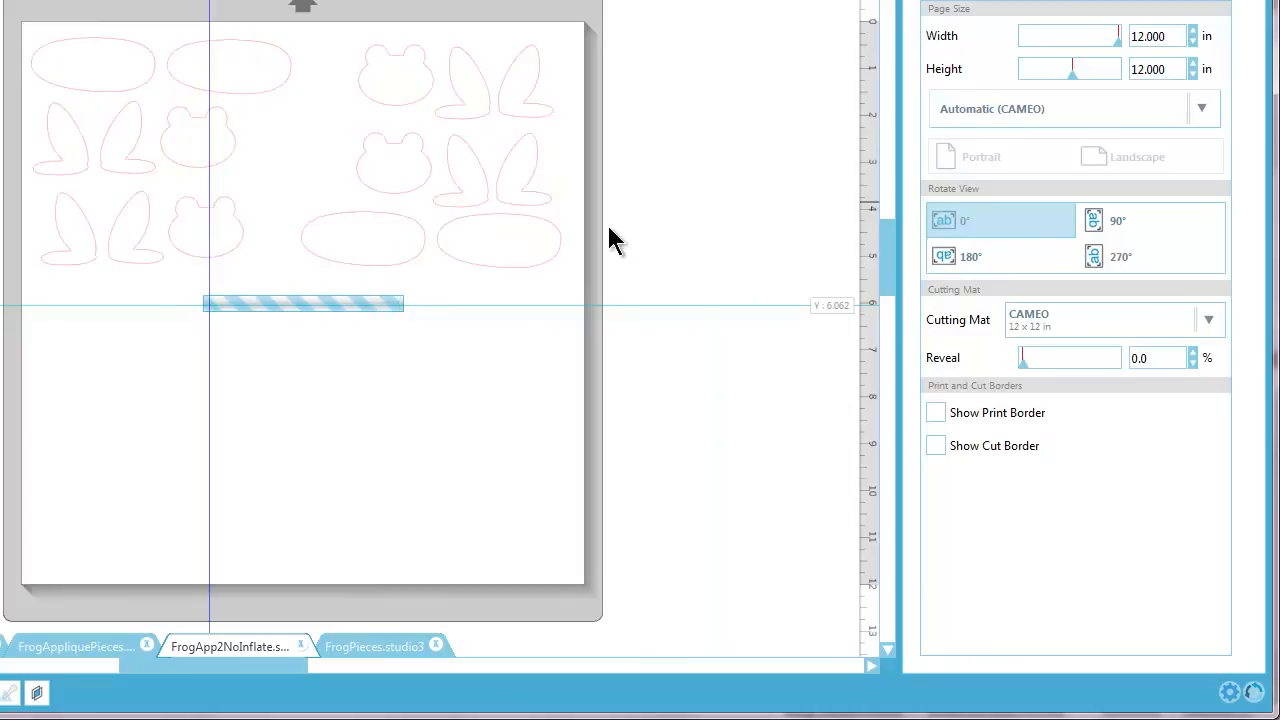